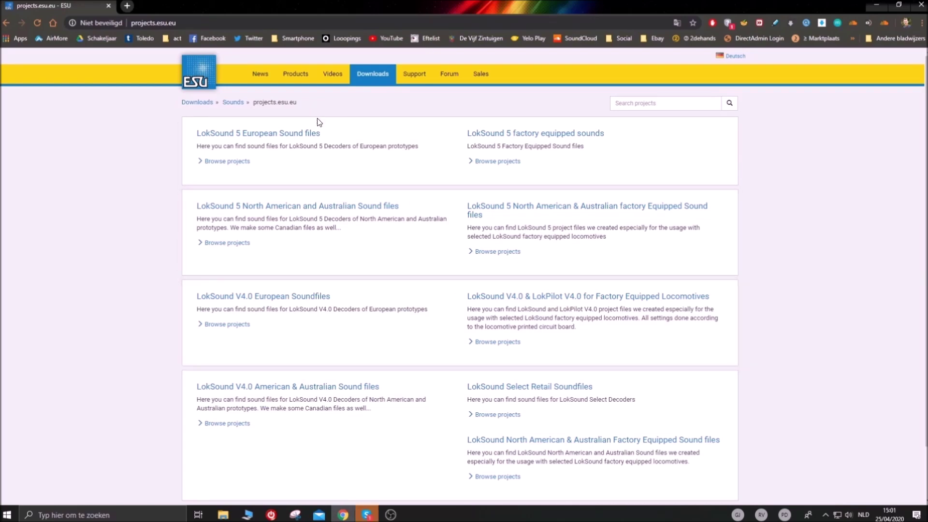
click(299, 136)
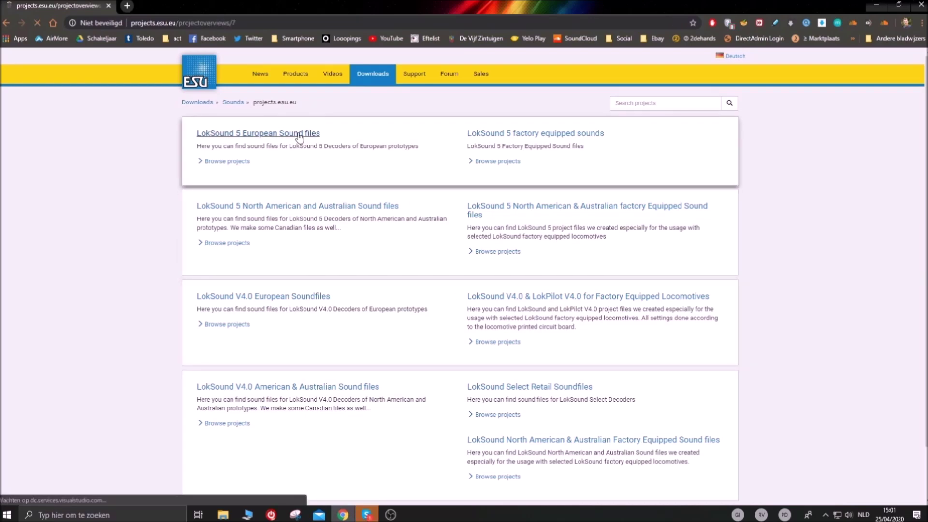
click(665, 103)
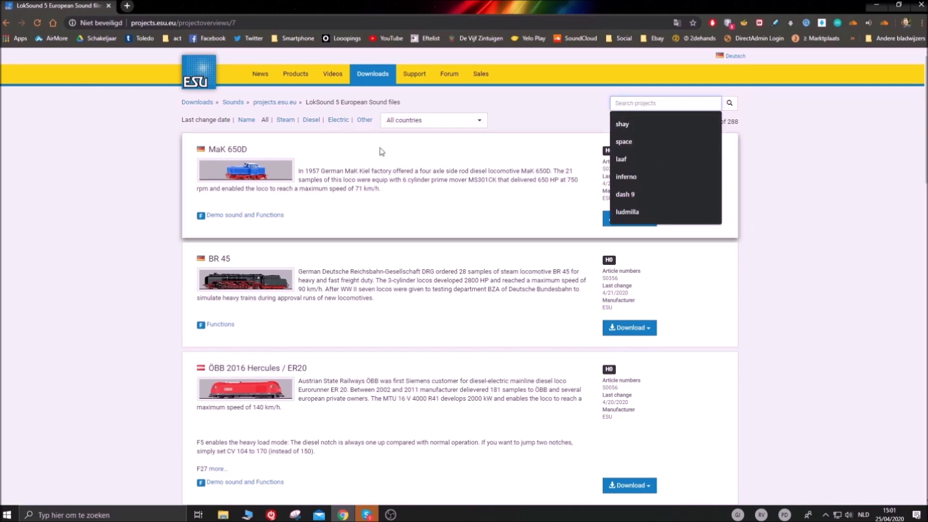
click(284, 102)
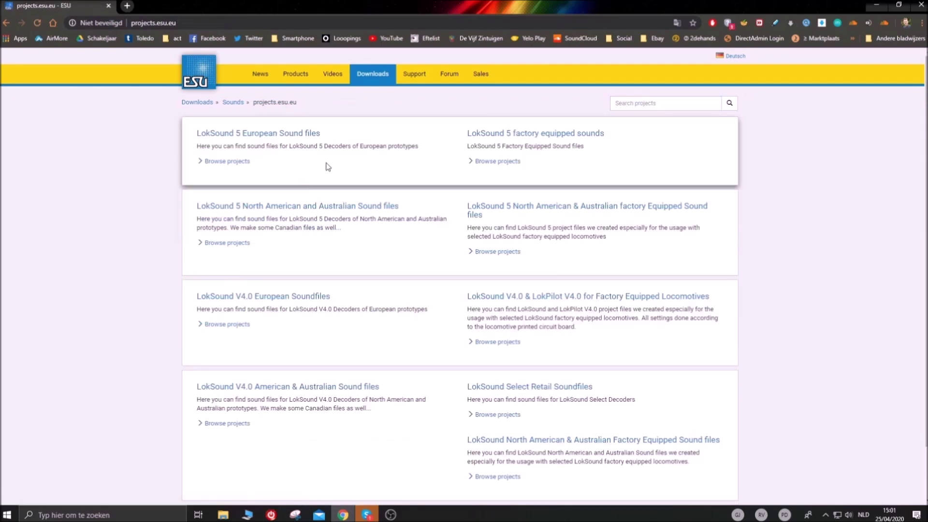
Step: Search the LokSound 5 North American and Australian Sound files for "shay"
click(272, 208)
click(642, 104)
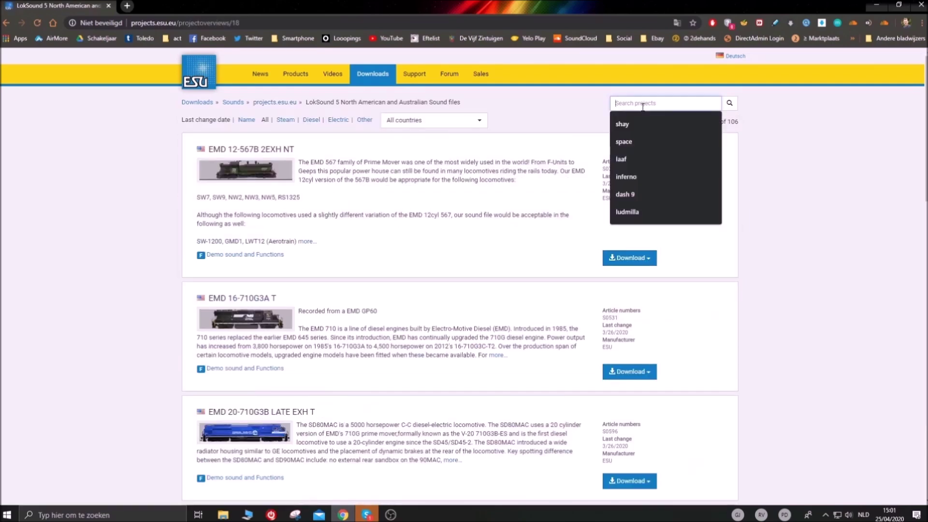
text(shay)
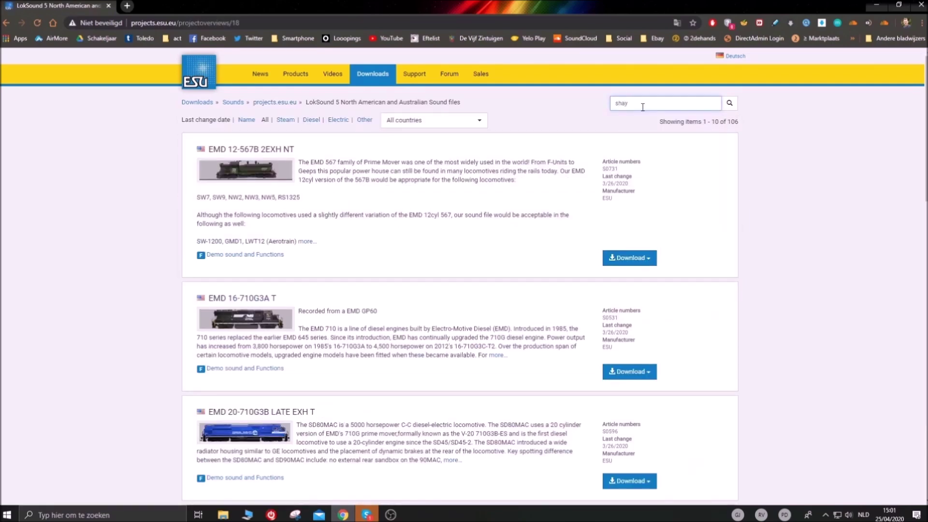
key(Return)
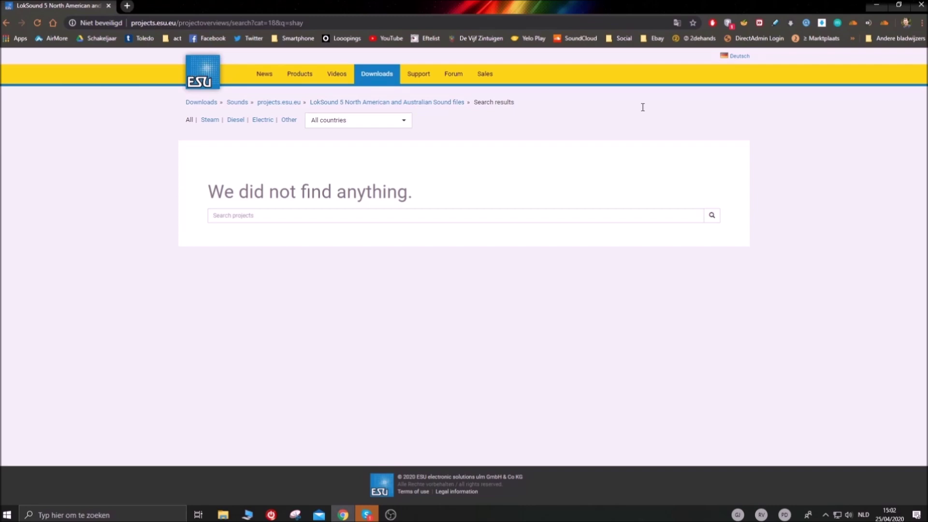
Step: Search the LokSound V4.0 American & Australian Sound files for "shay"
click(290, 102)
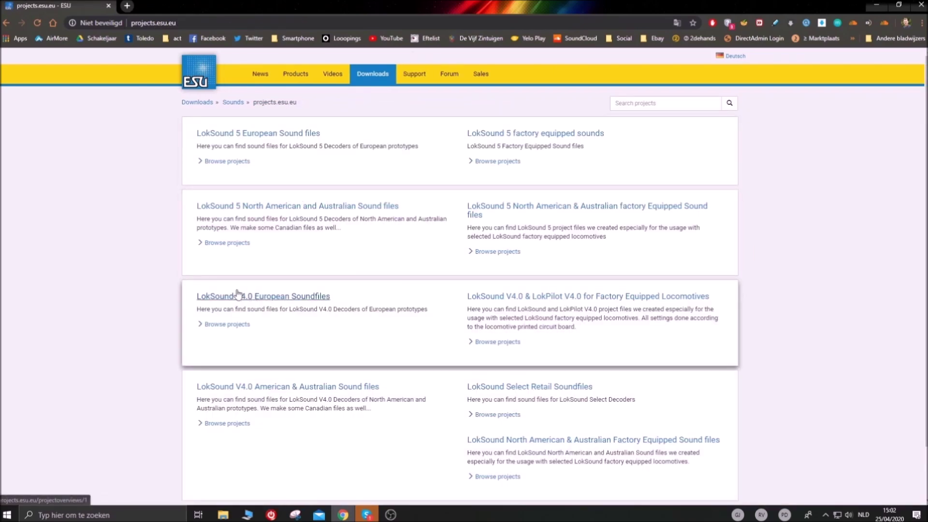
click(291, 389)
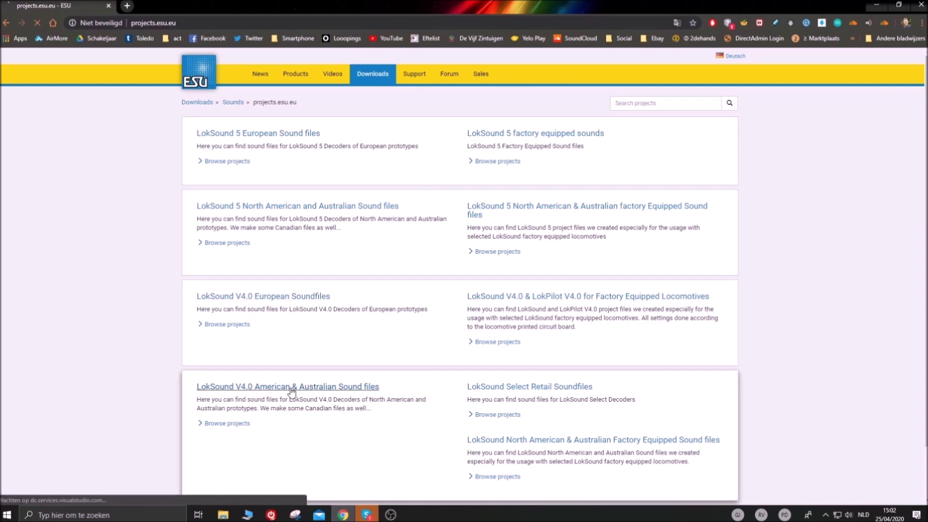
click(632, 102)
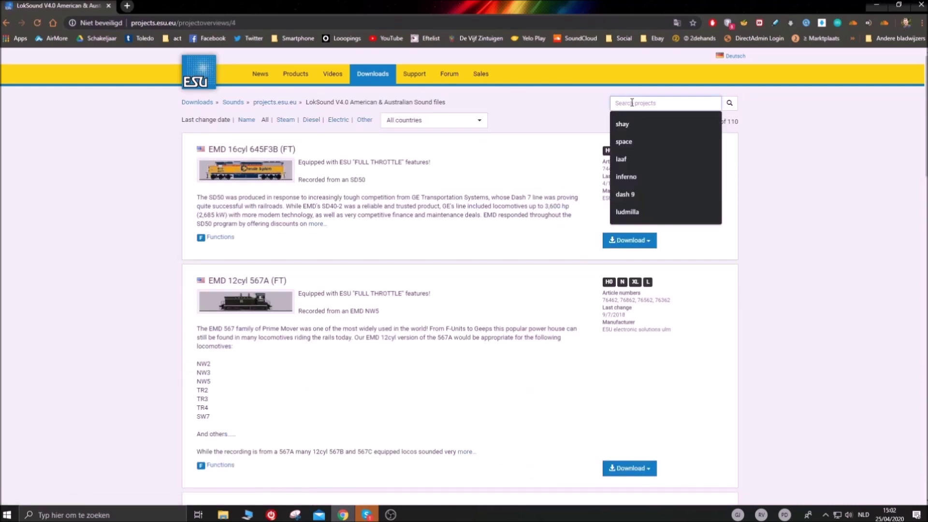
text(shay)
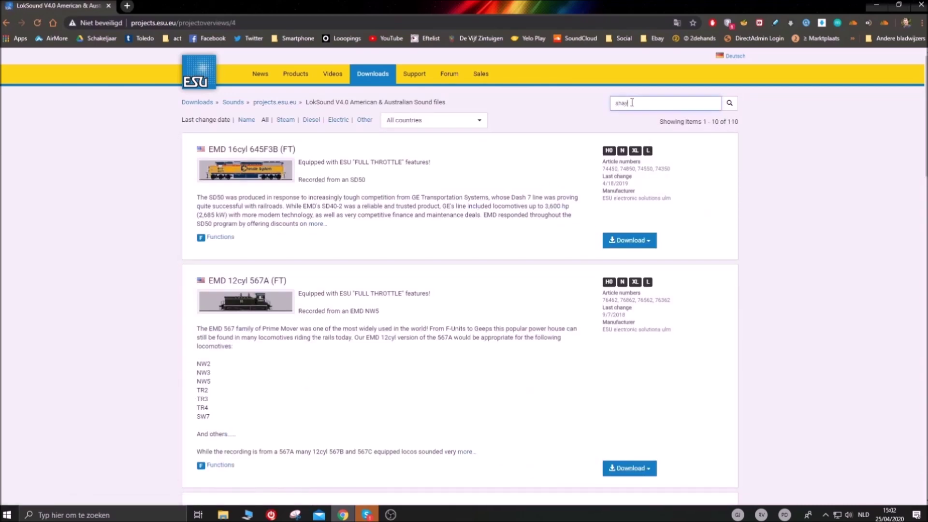
click(729, 103)
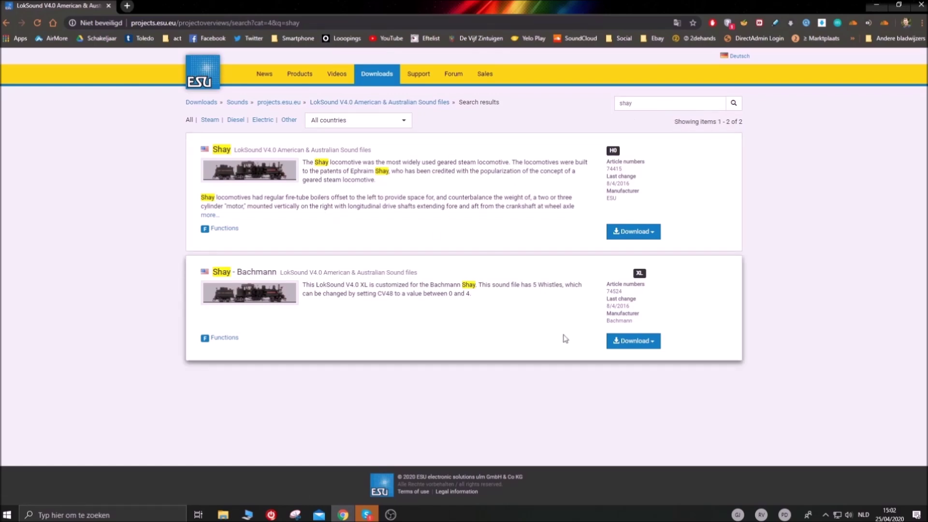
Step: Download the XL sound project for Shay - Bachmann, accepting the download prompt, and open the .esux file in LokProgrammer
click(646, 340)
click(656, 360)
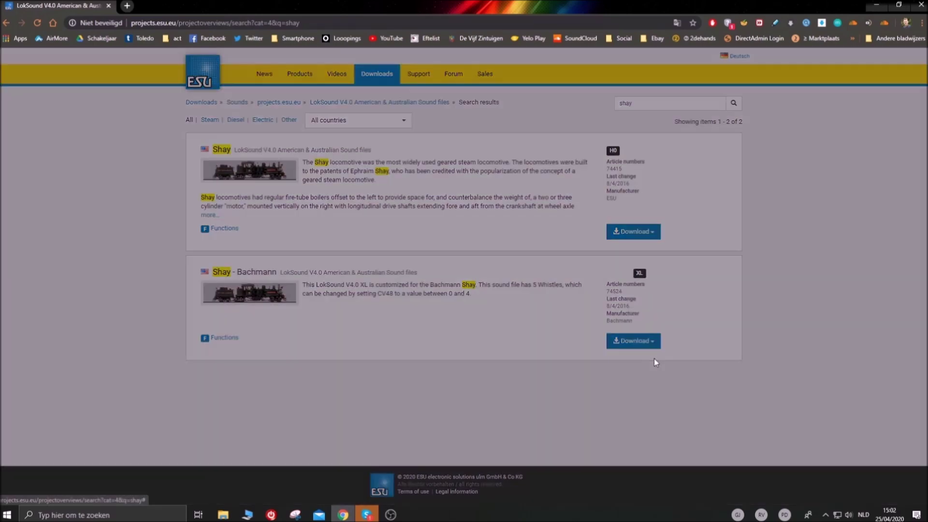
click(601, 471)
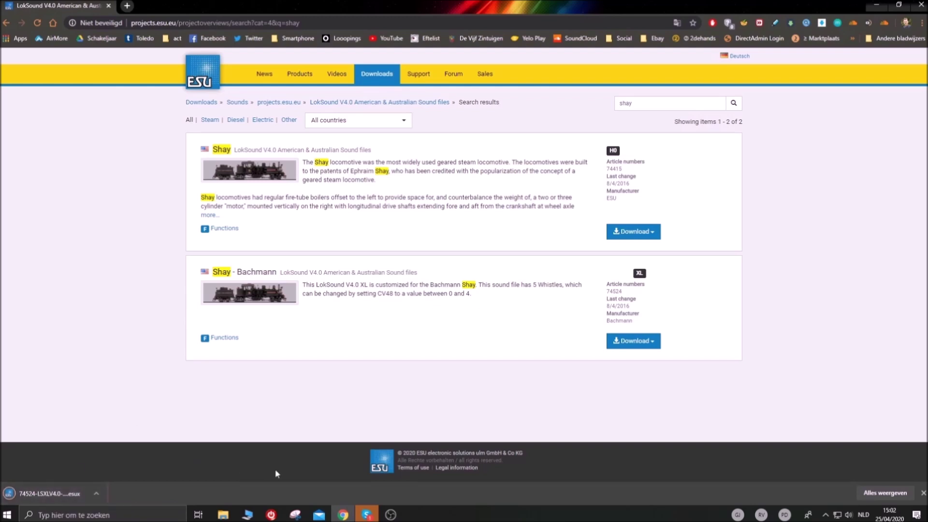
click(61, 493)
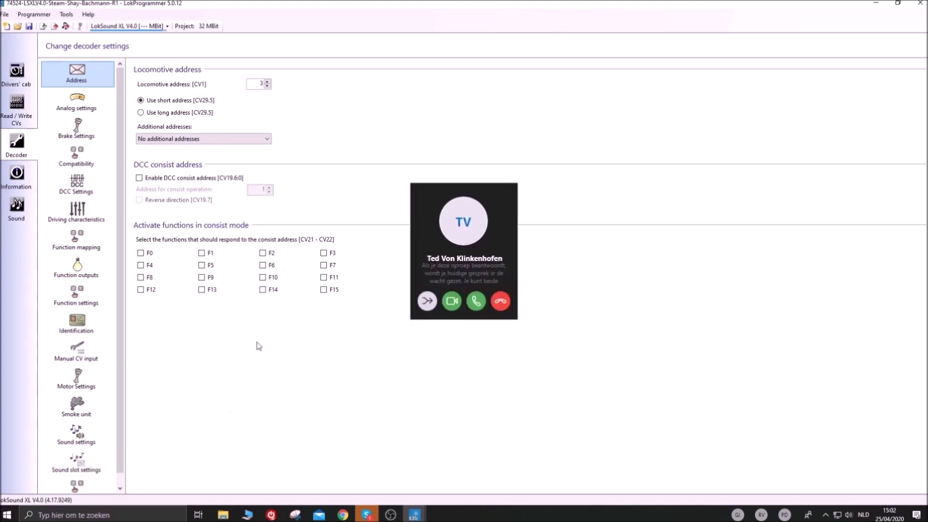
Step: Decline the incoming call and return to the Steam-Shay-Bachmann project window in LokProgrammer
click(501, 301)
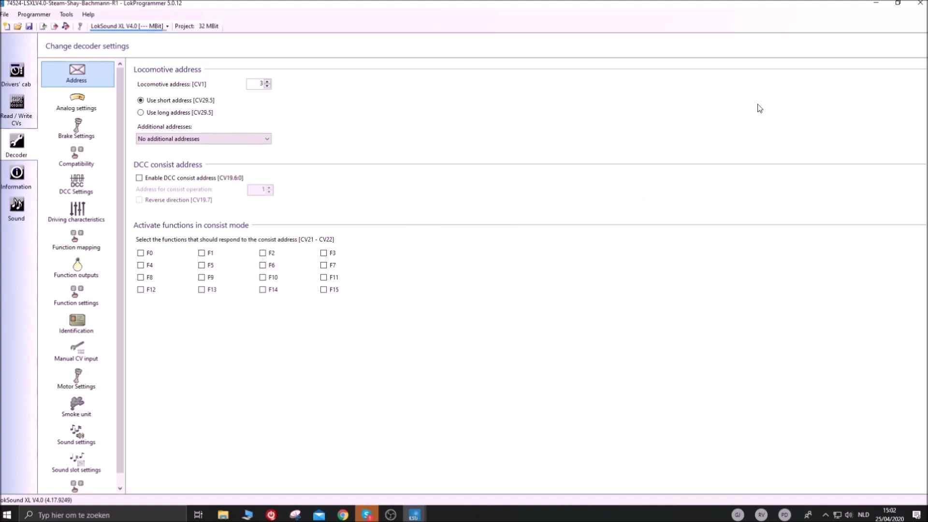
click(342, 515)
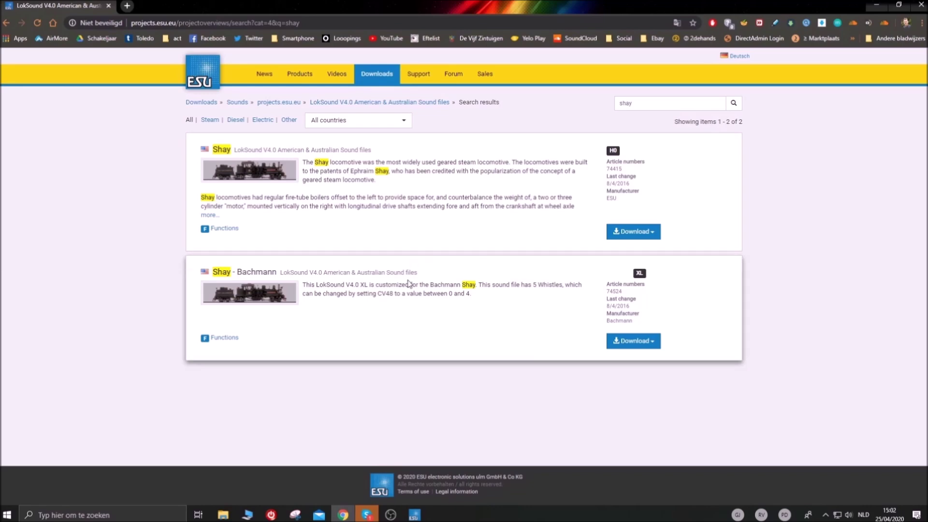
click(370, 516)
click(369, 515)
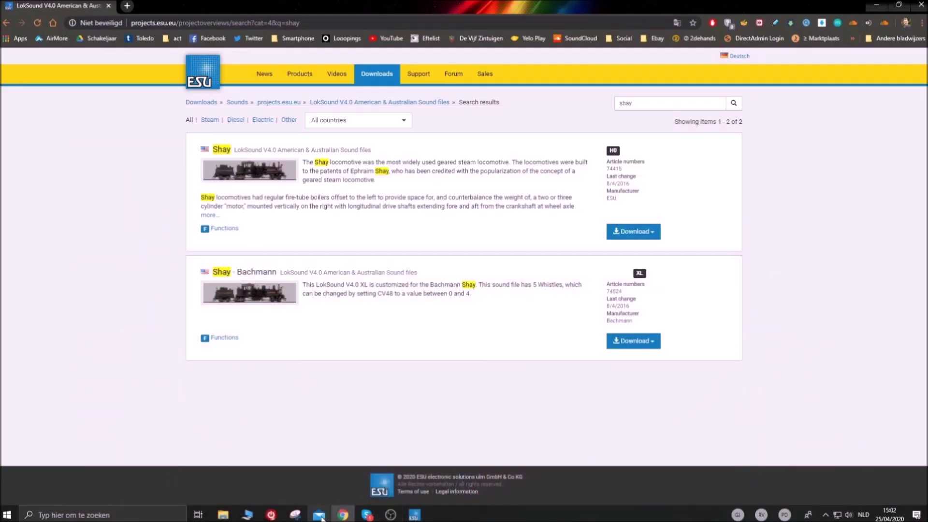
click(414, 515)
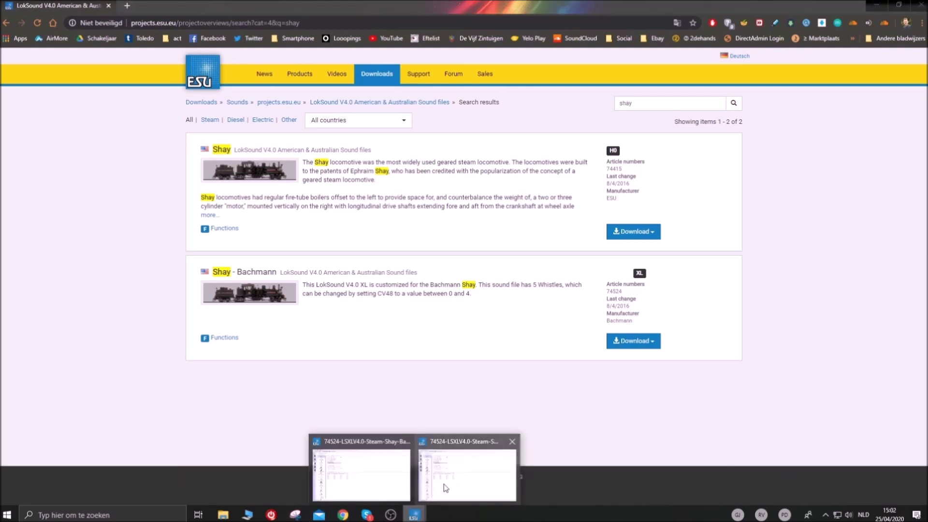
click(384, 478)
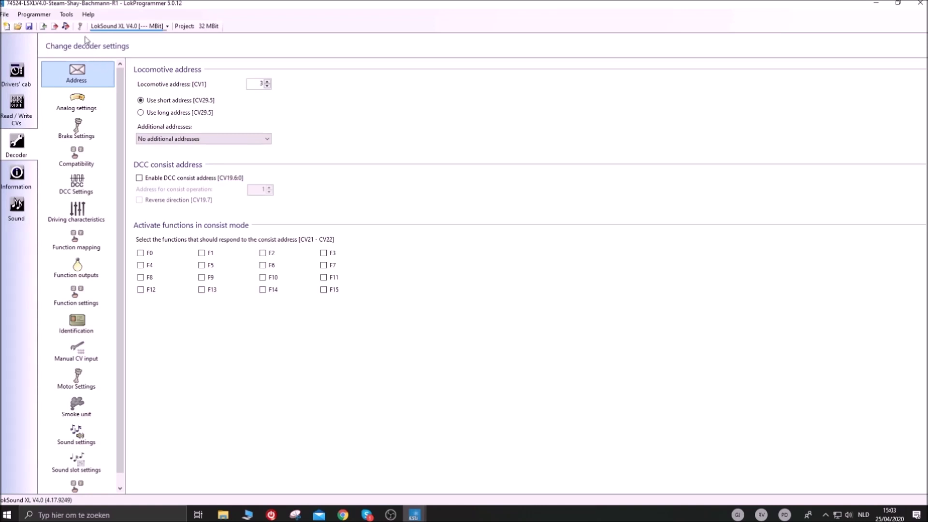
click(6, 15)
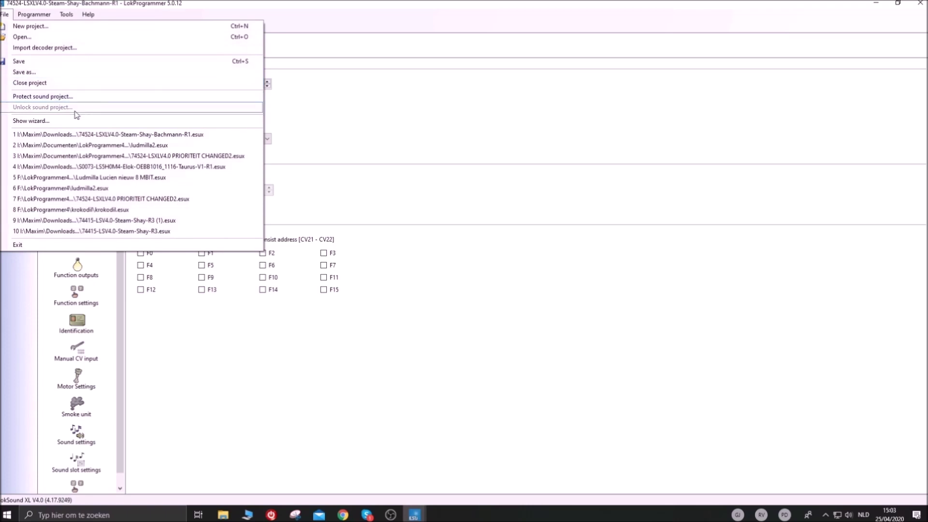
click(33, 15)
click(32, 17)
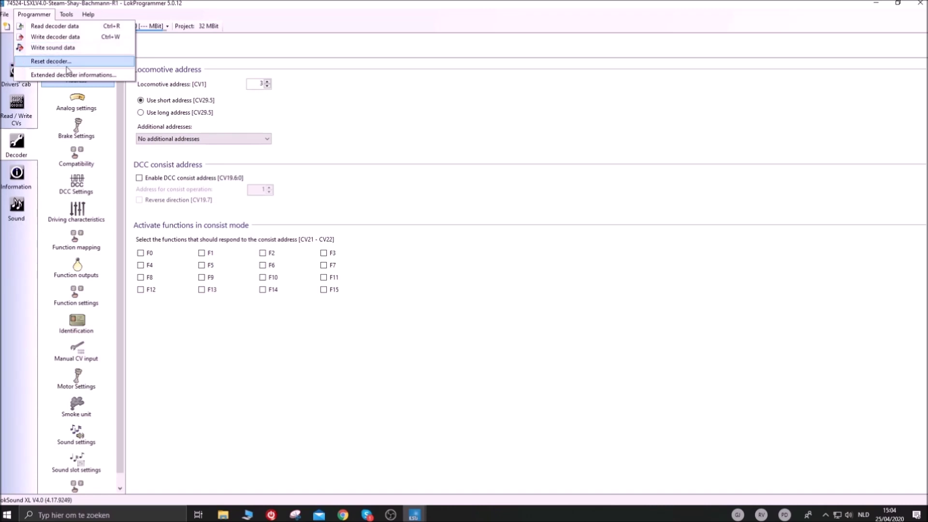
Step: Examine the supported decoders list and the firmware versions for LokSound 5, and close the overview
mouse_move(66, 14)
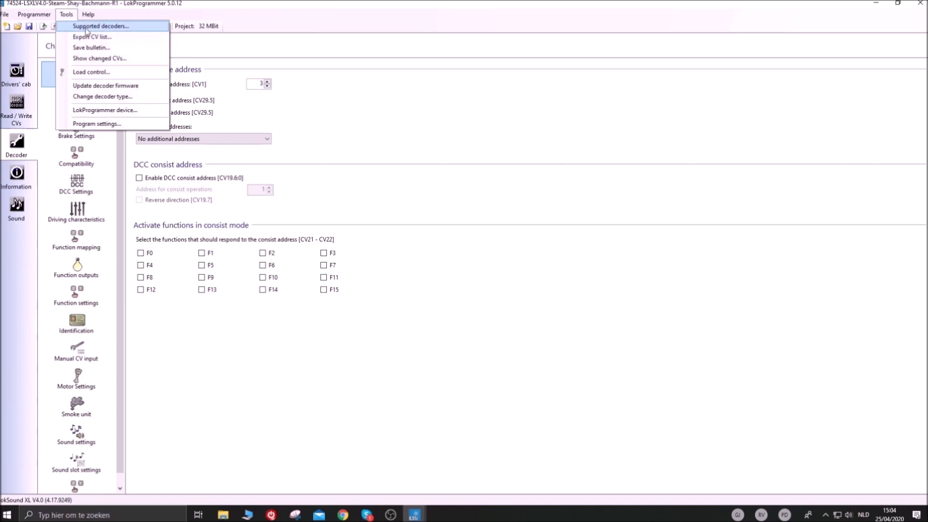
click(85, 28)
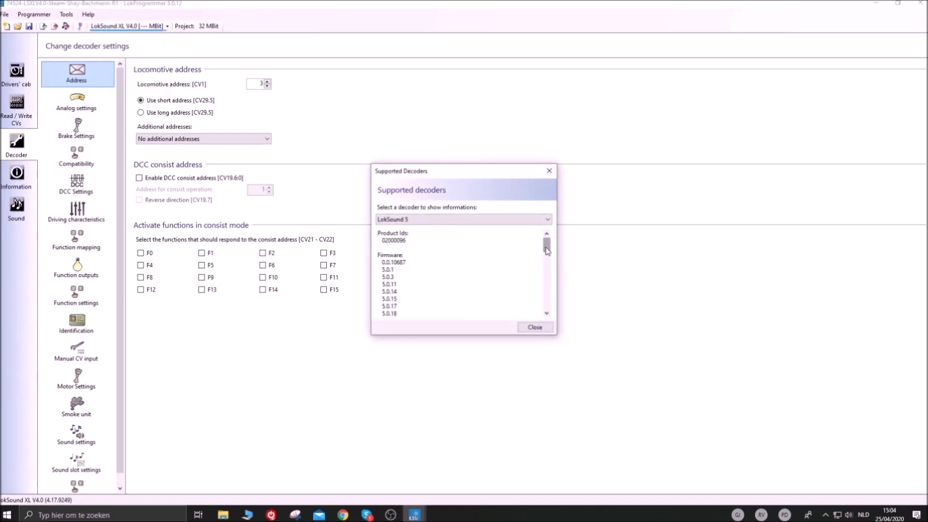
drag(546, 248, 551, 319)
click(531, 219)
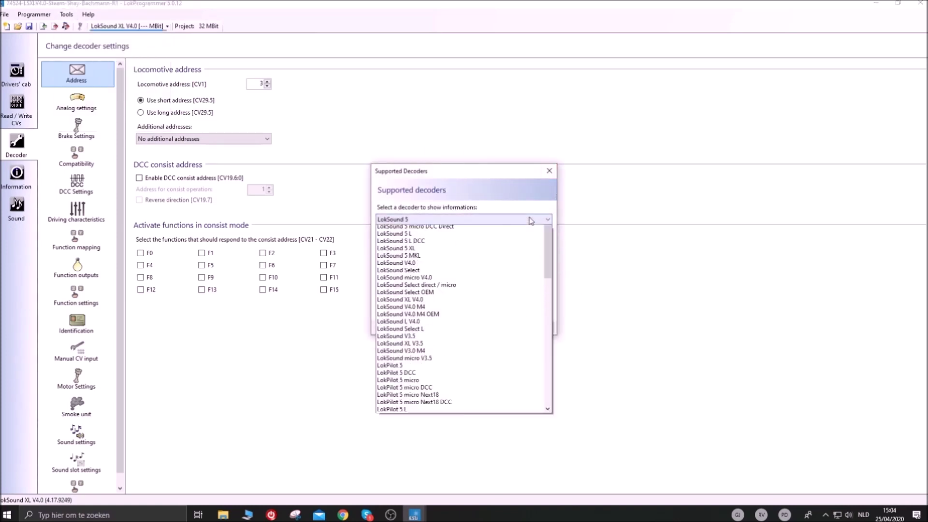
click(296, 93)
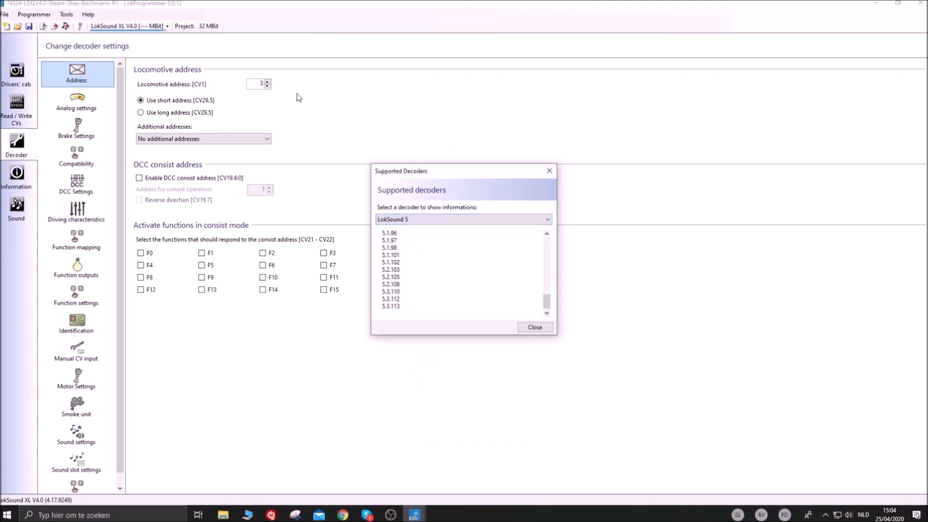
click(549, 170)
click(65, 15)
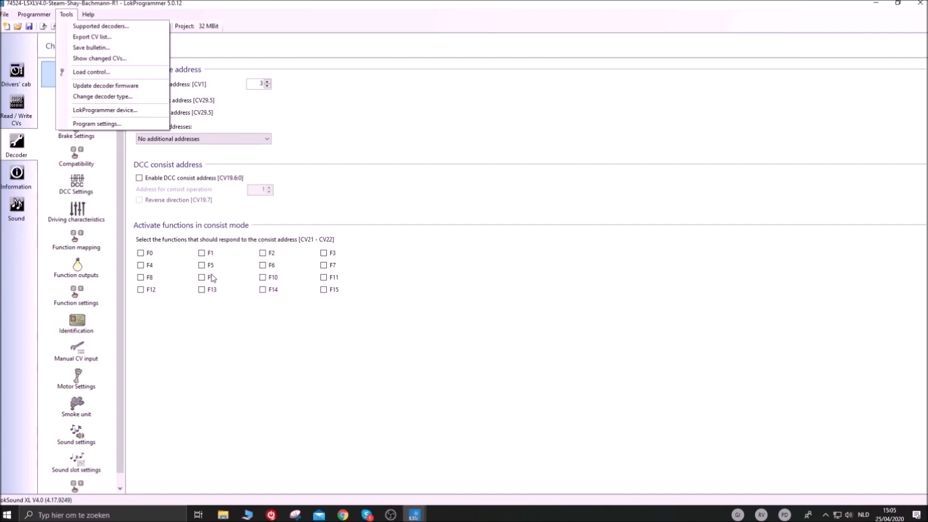
Step: Switch to File Explorer and open the ludmilla2-Bulletin PDF from the LokProgrammer4 folder
click(223, 515)
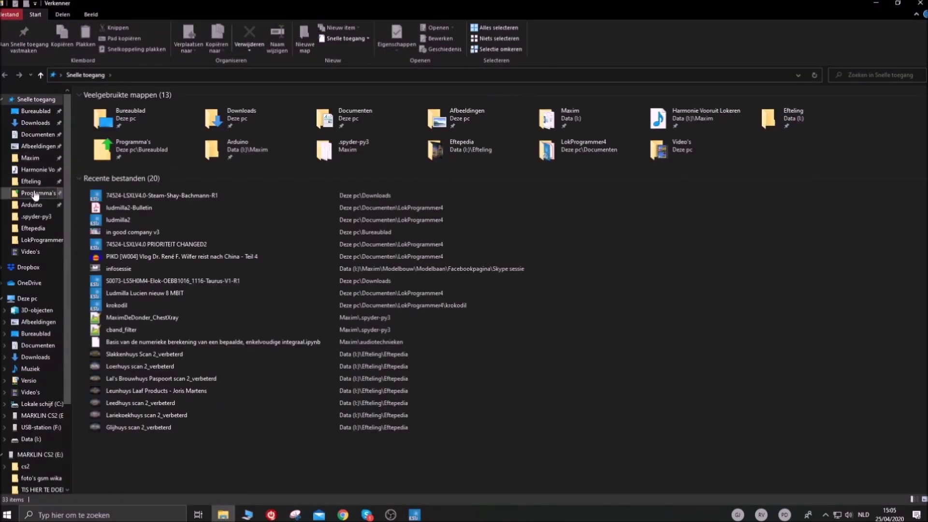
click(37, 239)
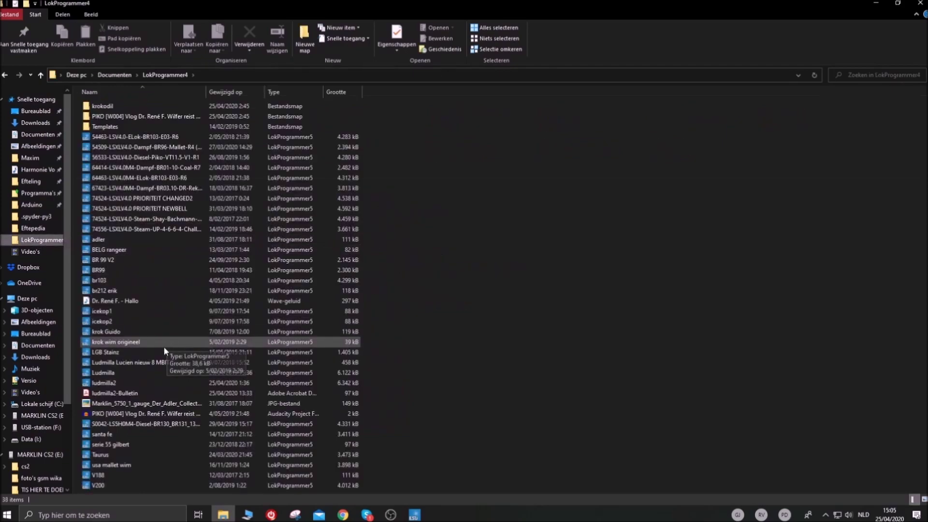
click(132, 393)
double_click(132, 394)
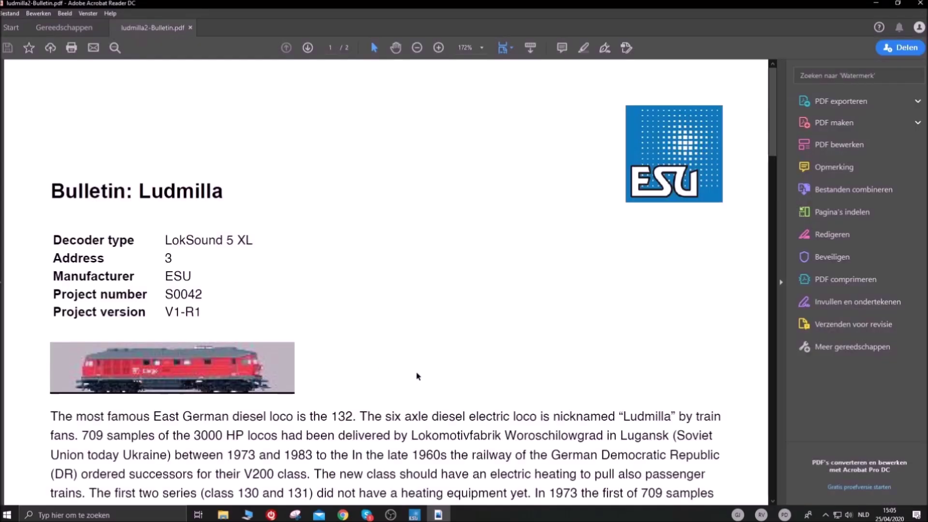
Step: Read through the Ludmilla bulletin from the locomotive description to the end of the function key table
drag(773, 117, 771, 145)
scroll(771, 145, down, 3)
scroll(770, 138, up, 2)
scroll(770, 138, down, 3)
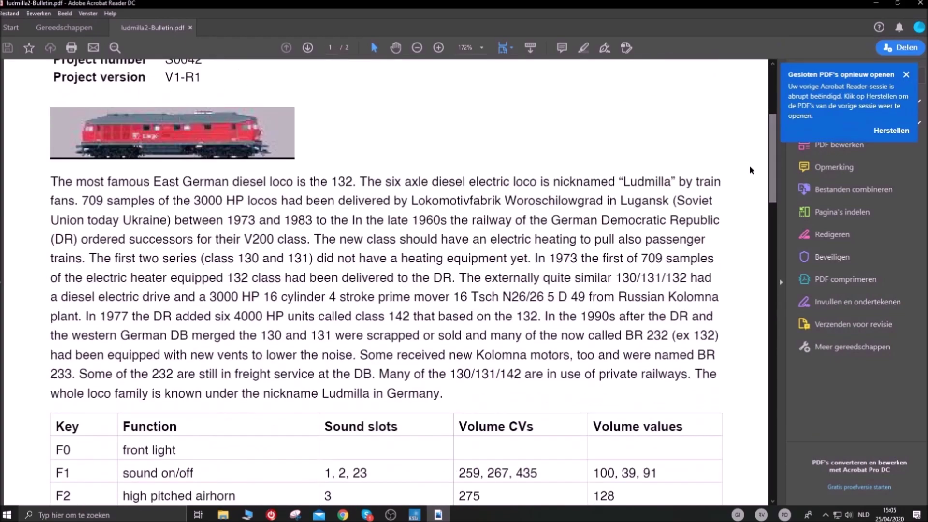
scroll(771, 195, down, 6)
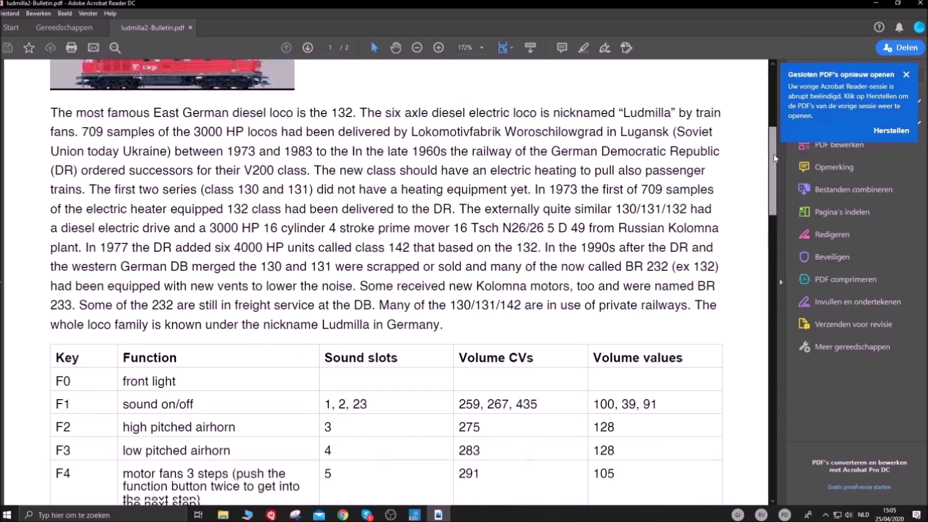
drag(771, 195, 765, 344)
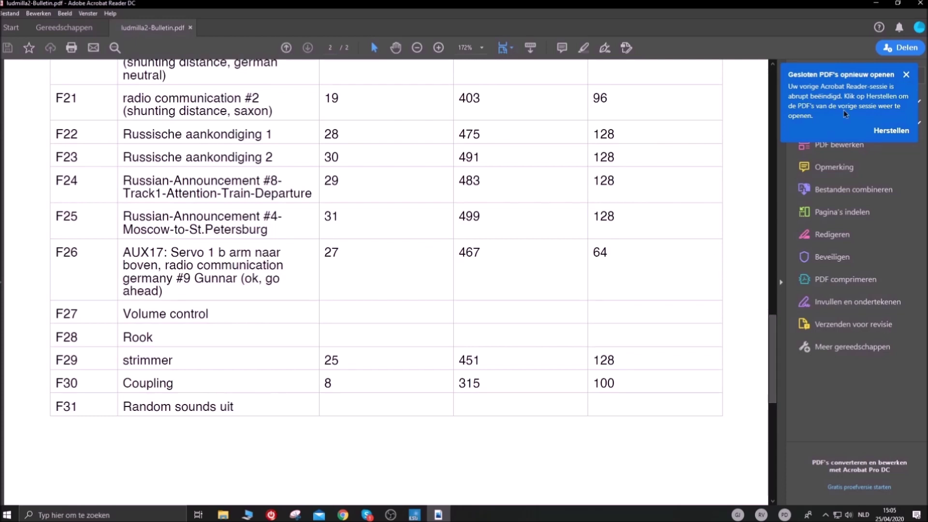
Step: Close the Ludmilla bulletin PDF and switch back to the Steam-Shay-Bachmann project in LokProgrammer
click(921, 5)
click(436, 305)
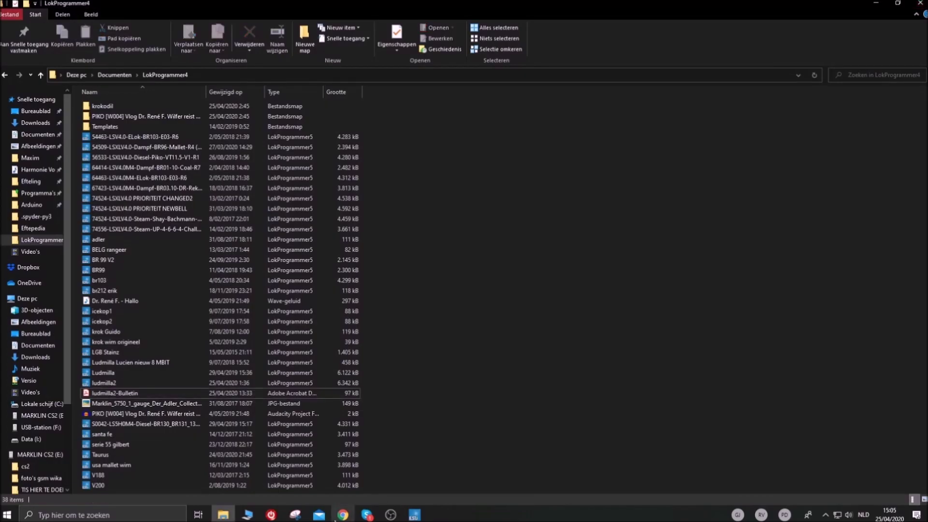
click(414, 514)
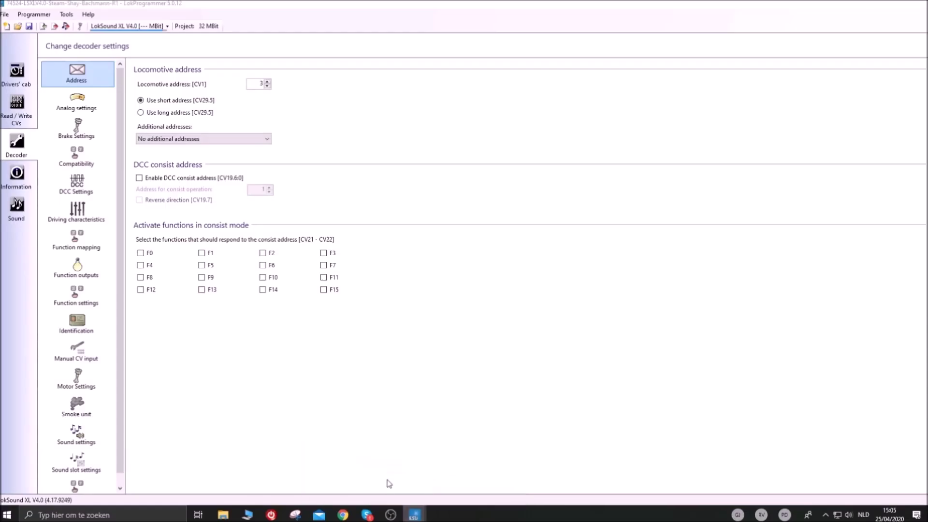
click(453, 492)
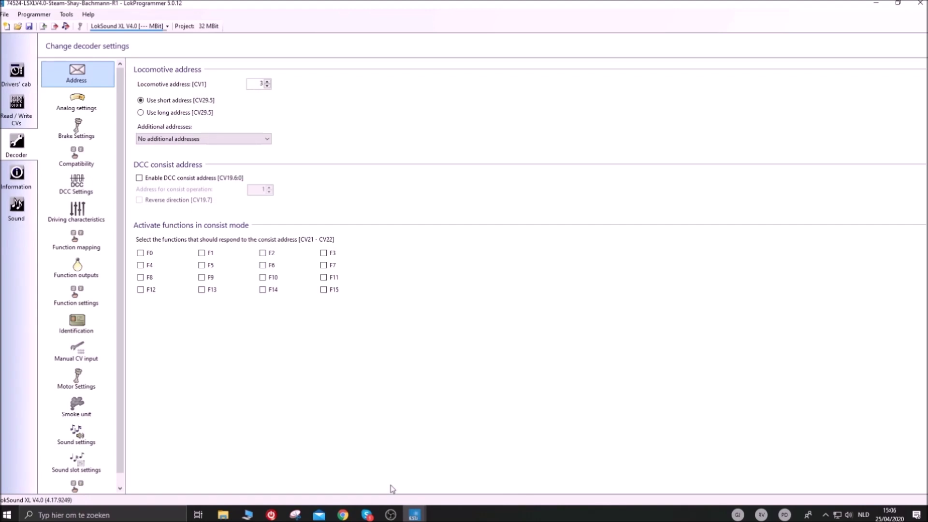
click(367, 515)
click(367, 515)
Step: Review the available motor types for load control and apply the Märklin 5* - high performance motor
click(68, 15)
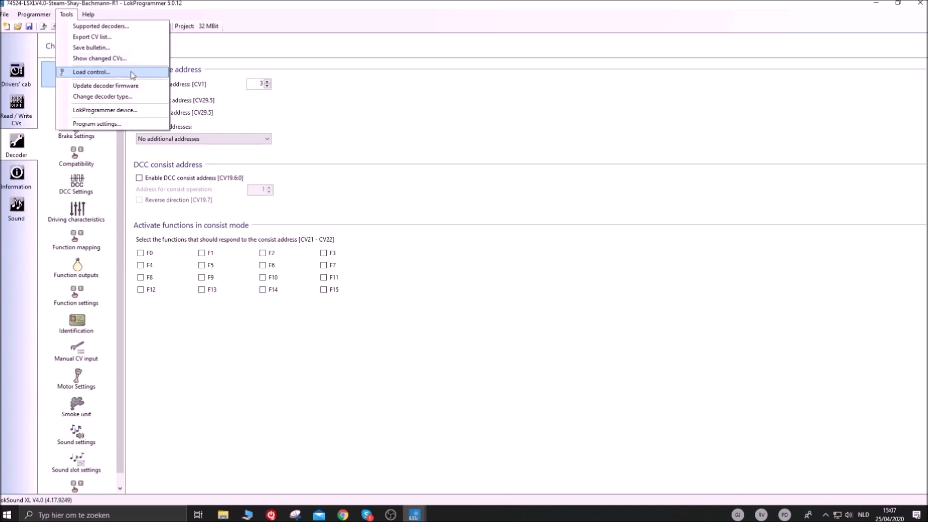
click(89, 72)
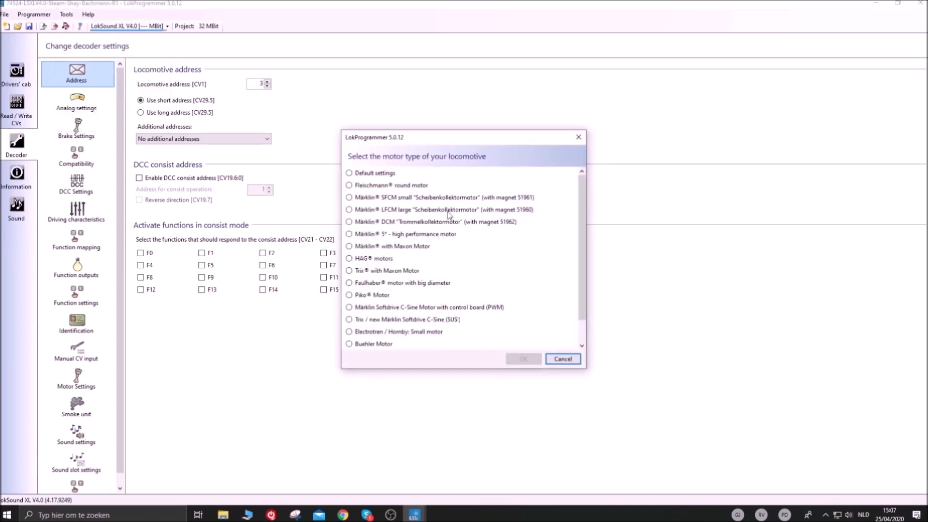
drag(581, 211, 581, 268)
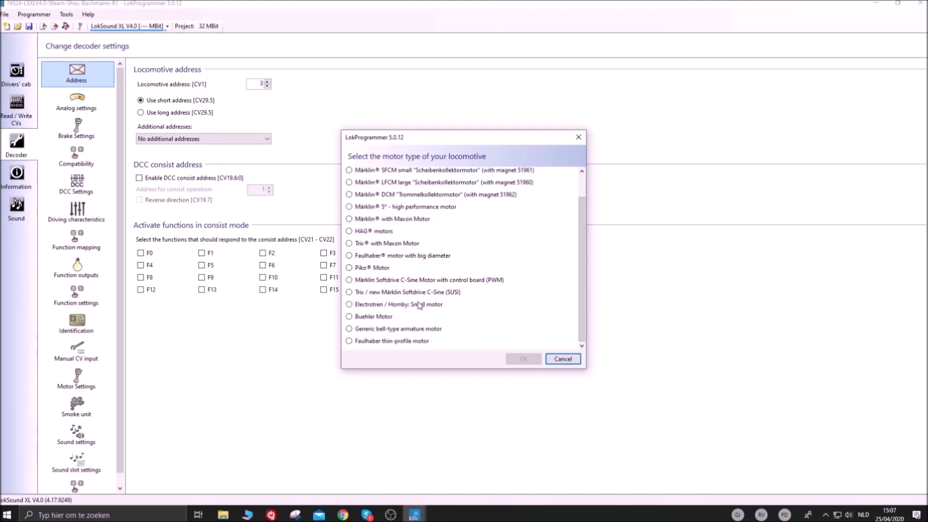
mouse_move(584, 271)
mouse_down()
mouse_move(584, 245)
mouse_move(584, 274)
mouse_up()
click(382, 218)
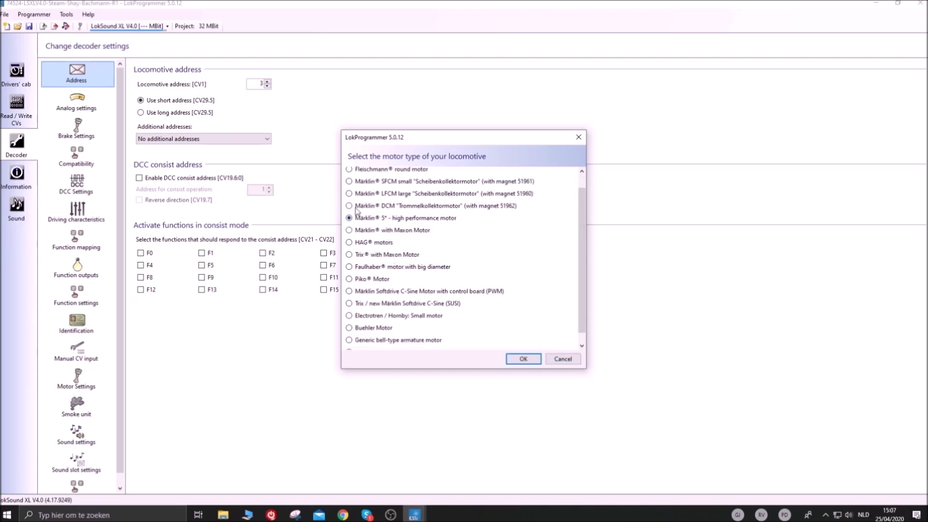
click(523, 359)
Step: View the Change decoder type dialog and the LokProgrammer device dialog, closing each without making changes
click(67, 14)
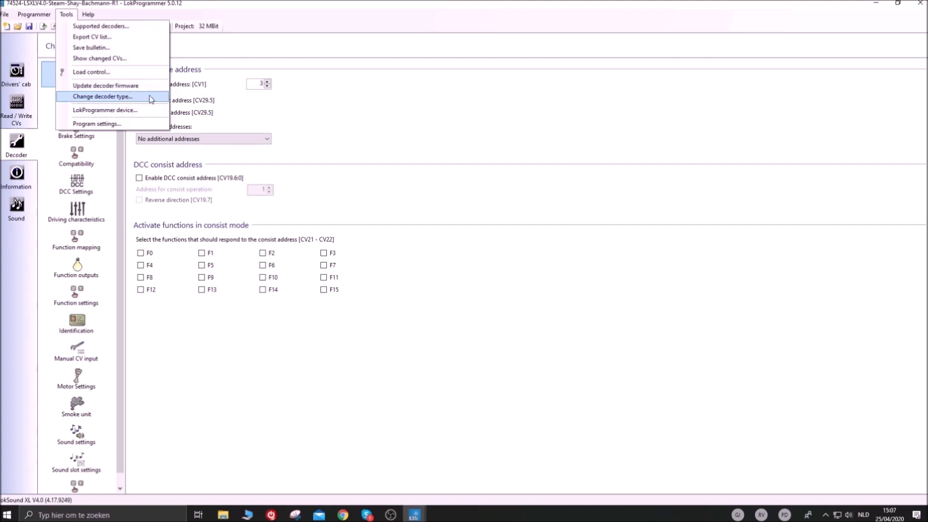
click(124, 96)
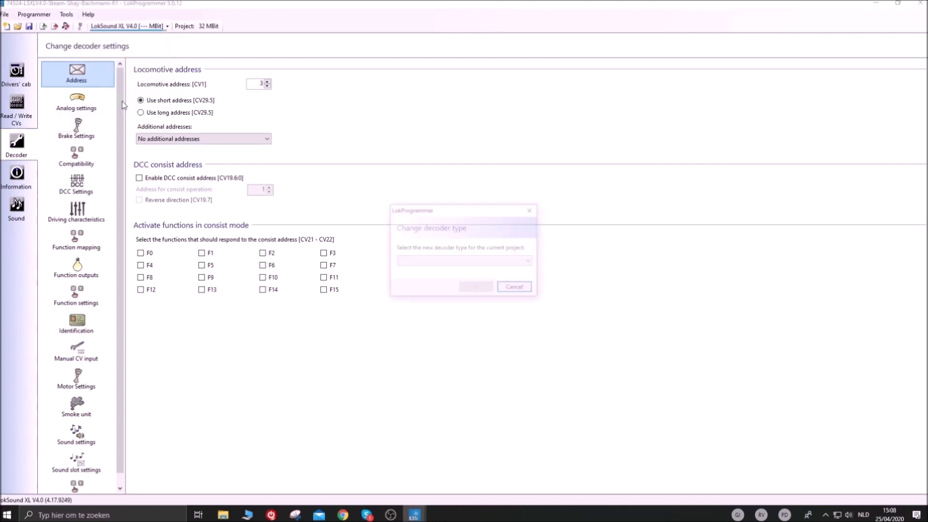
click(524, 292)
click(66, 14)
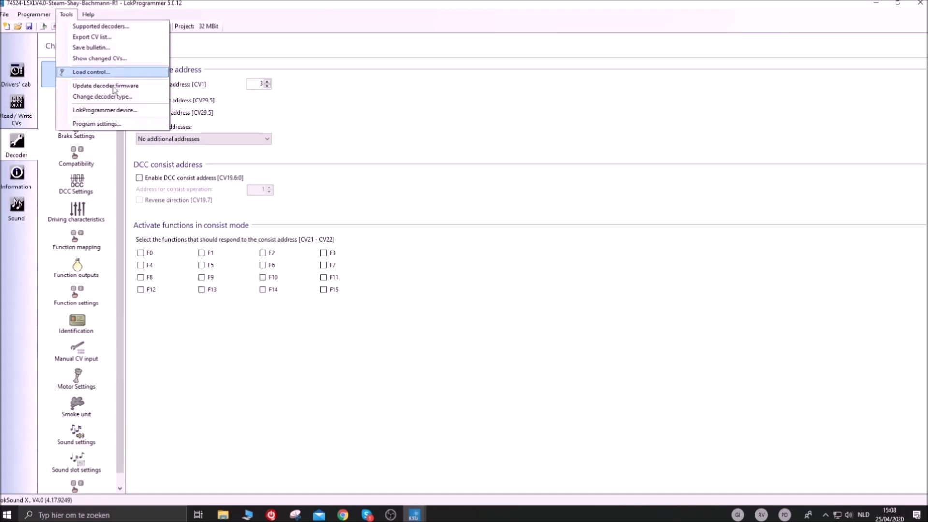
click(122, 114)
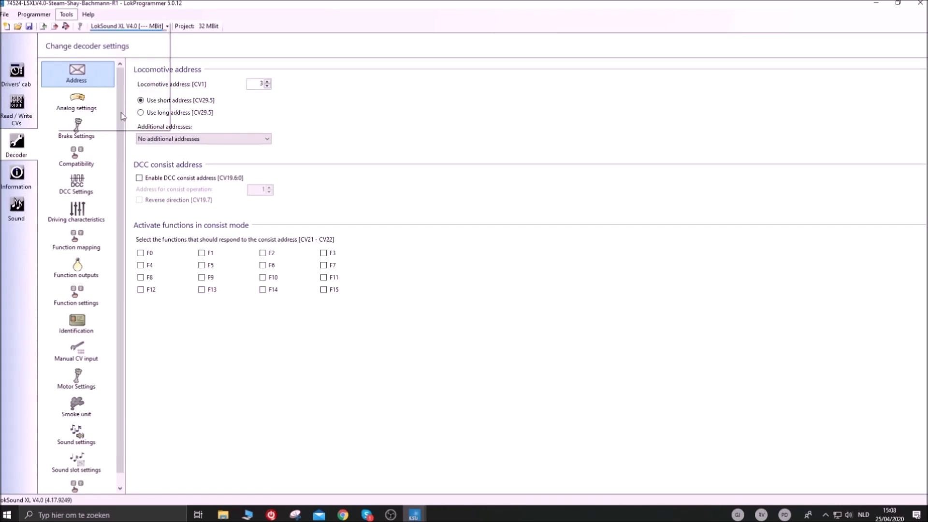
click(539, 195)
Step: Examine the general program settings, including directories, language and startup options, and close them without saving
click(66, 14)
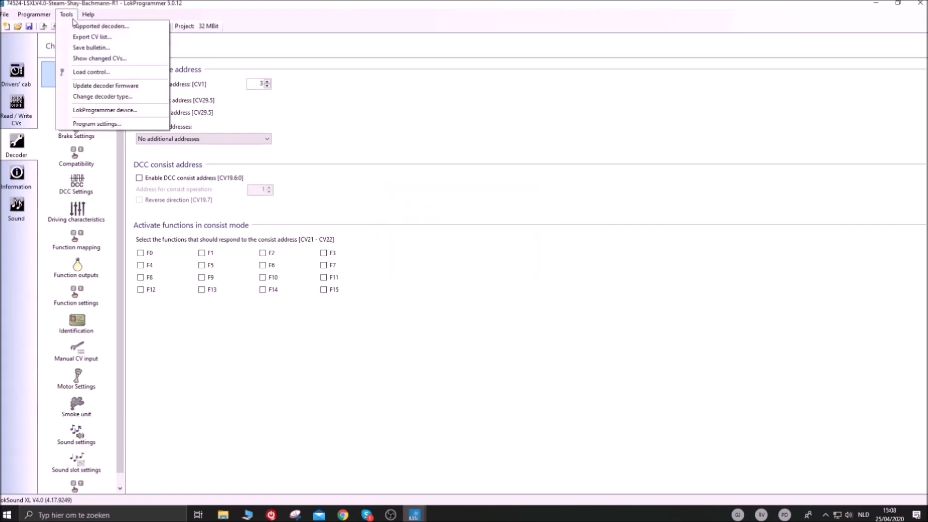
click(99, 124)
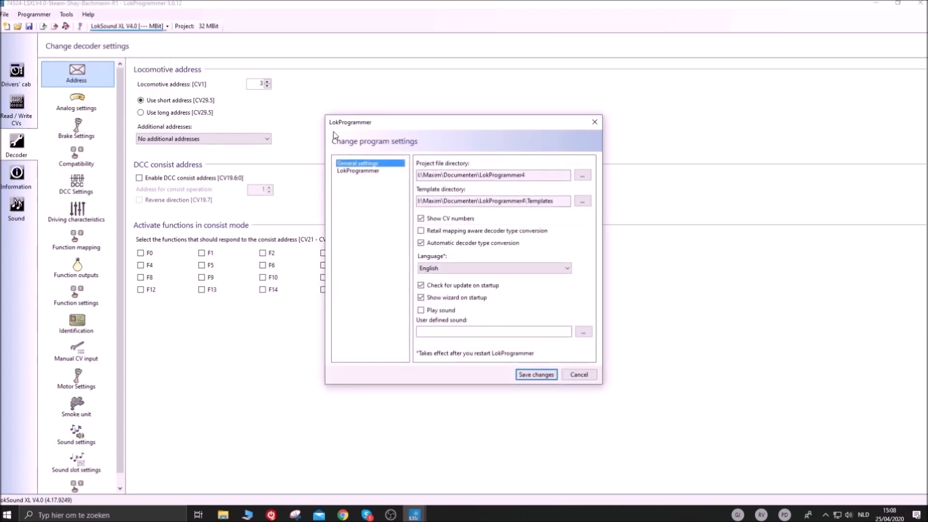
click(596, 123)
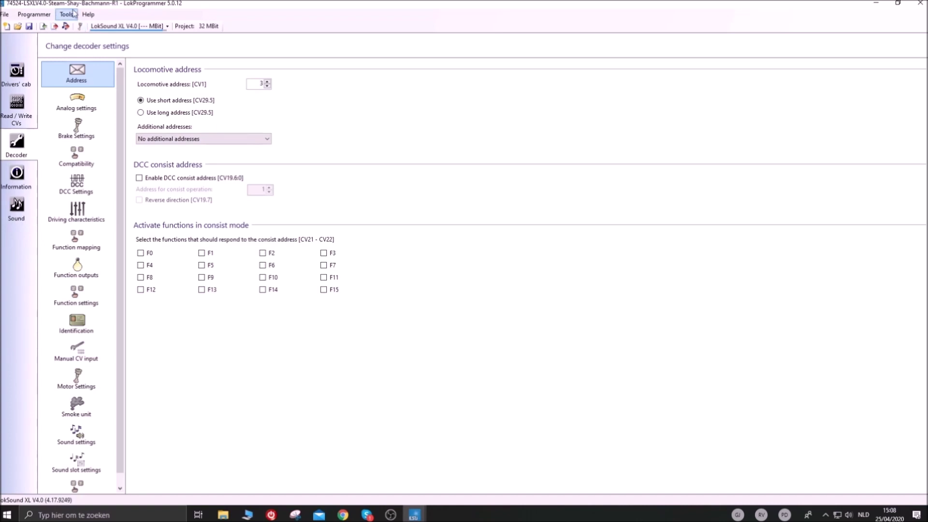
click(67, 14)
mouse_move(84, 15)
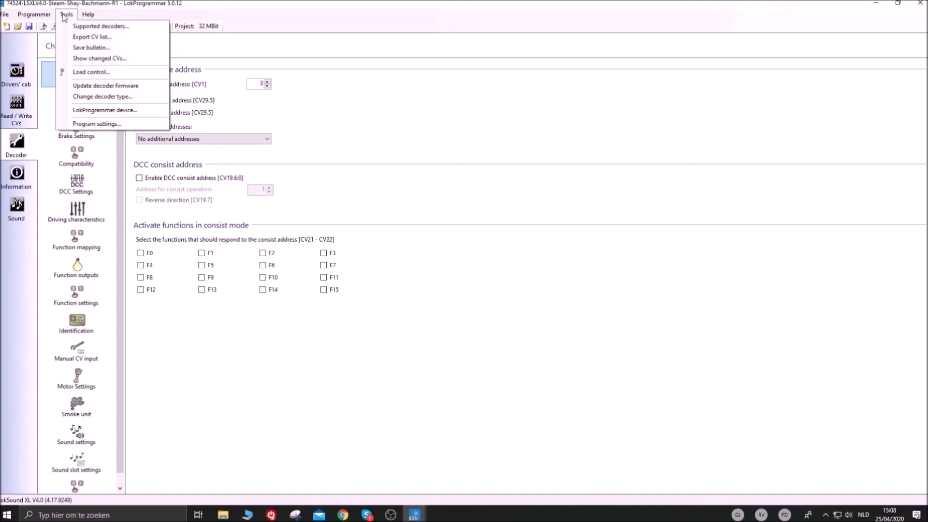
click(205, 62)
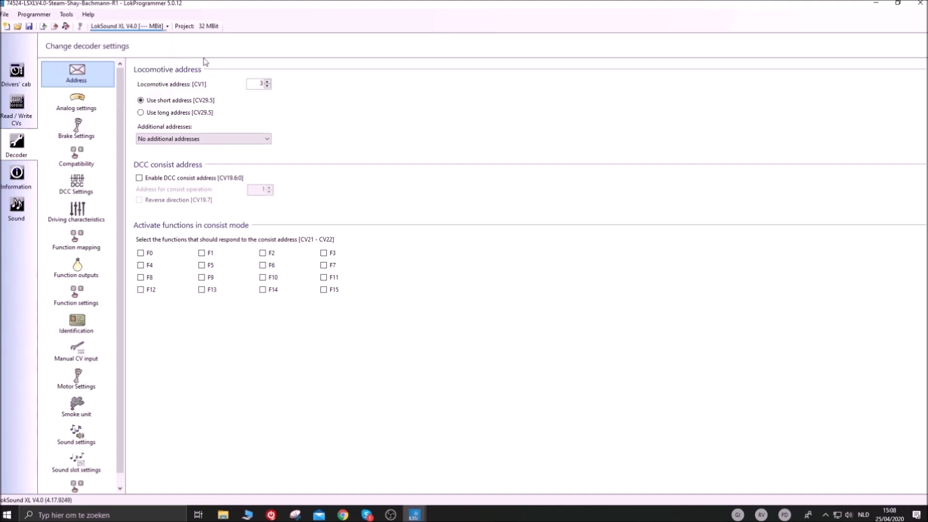
click(93, 16)
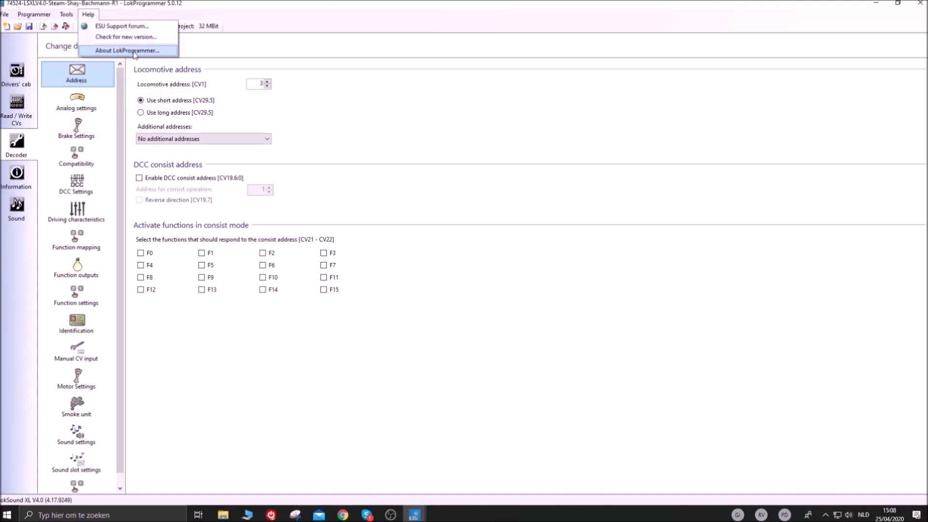
click(216, 52)
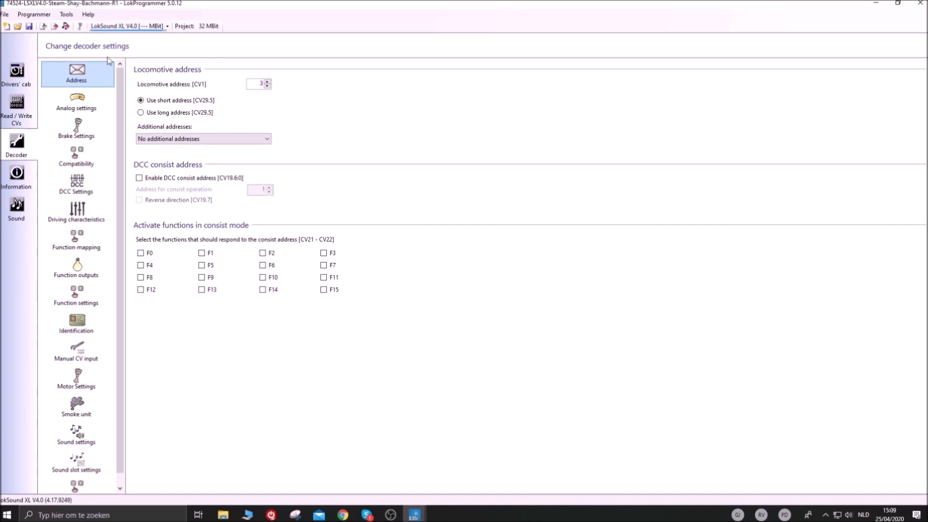
click(66, 14)
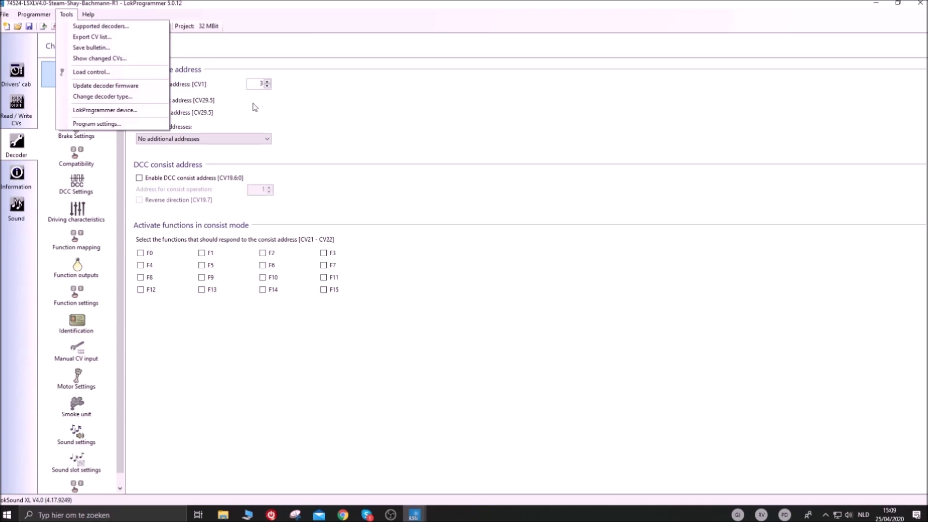
click(312, 120)
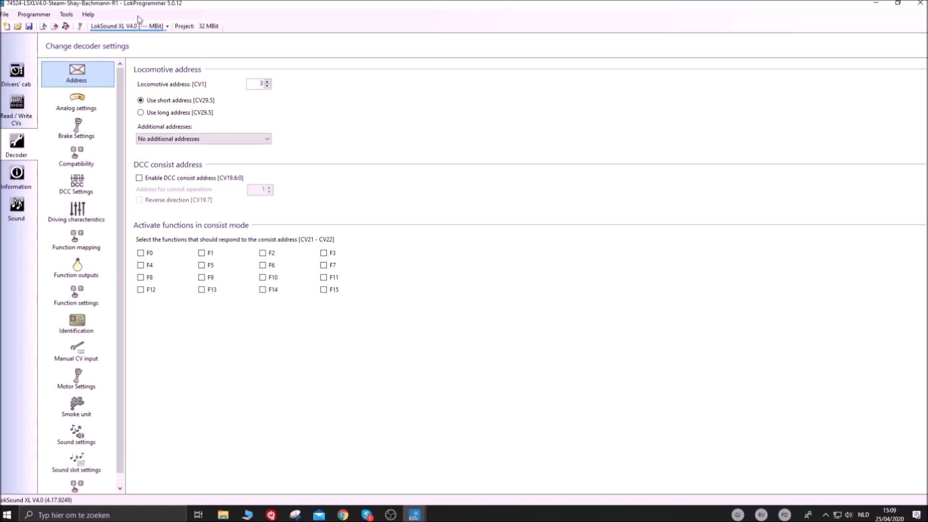
click(95, 15)
click(95, 15)
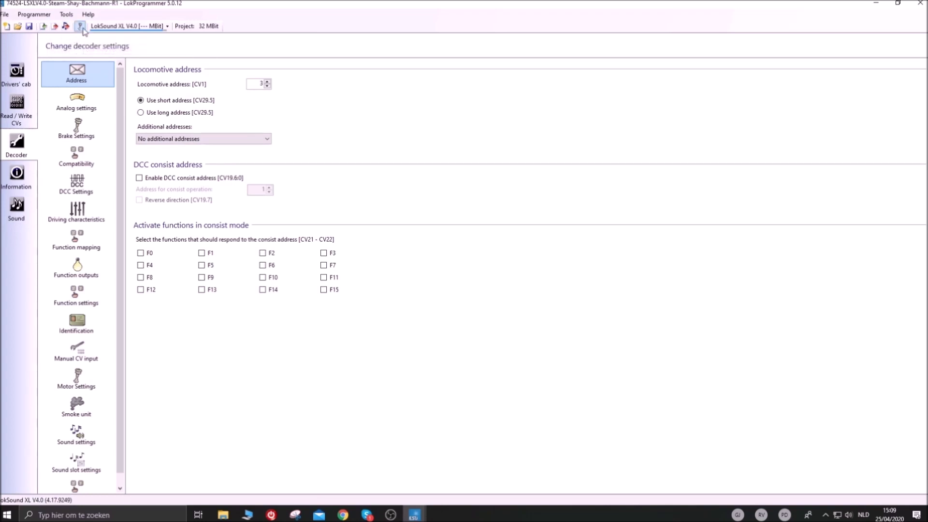
Step: Change the project's decoder type to LokSound 5 XL
click(144, 29)
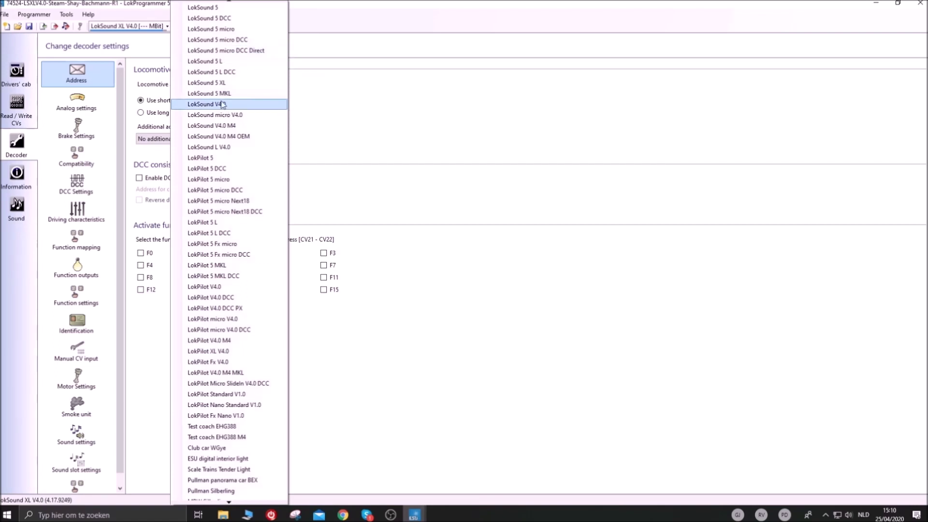
click(206, 85)
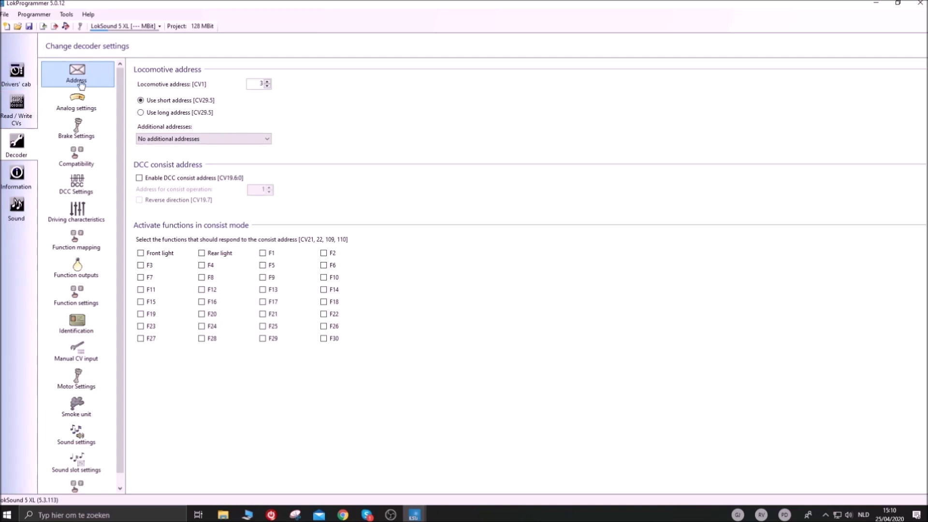
Step: Open the decoder test in the virtual drivers' cab, try to start it for address 3, and cancel the connection attempt
click(20, 77)
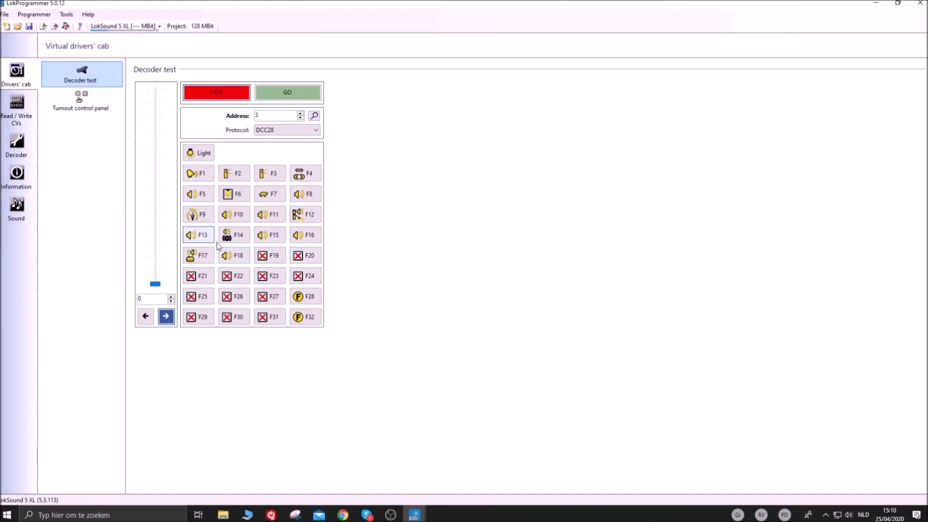
drag(156, 284, 167, 299)
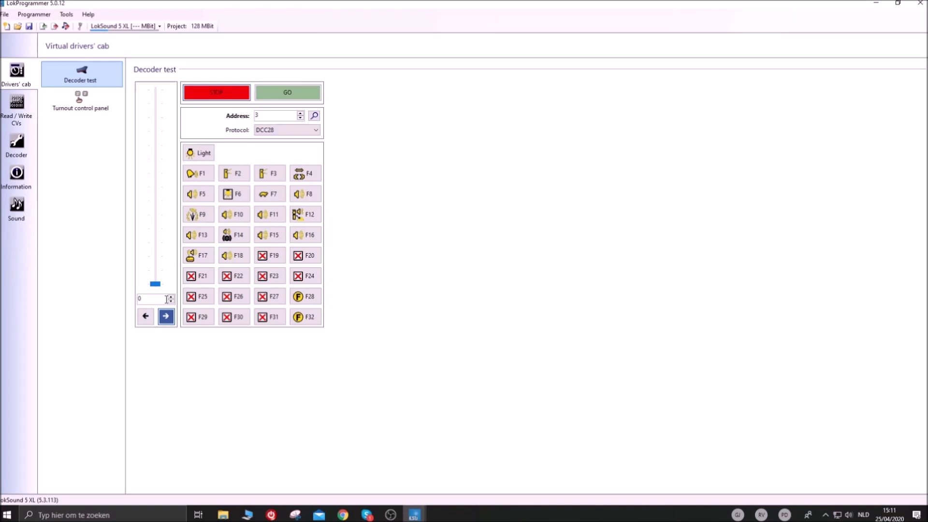
click(288, 92)
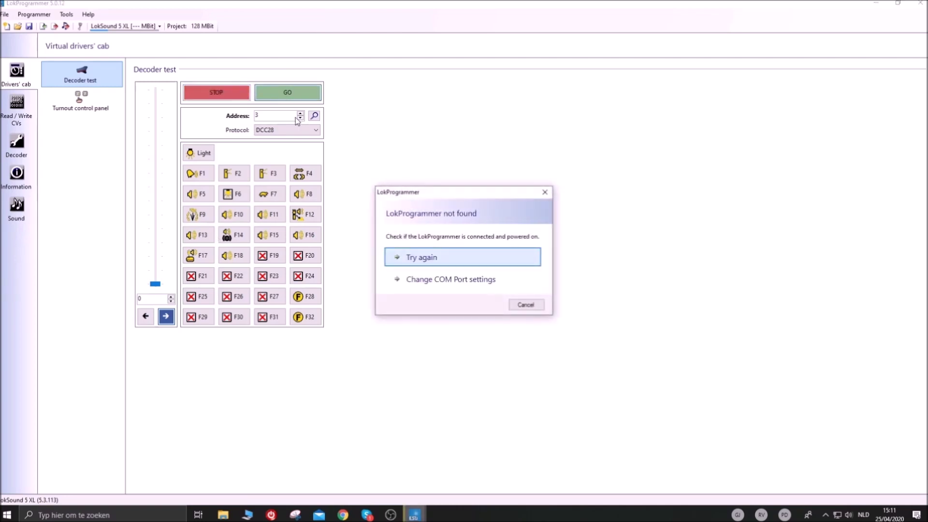
click(526, 304)
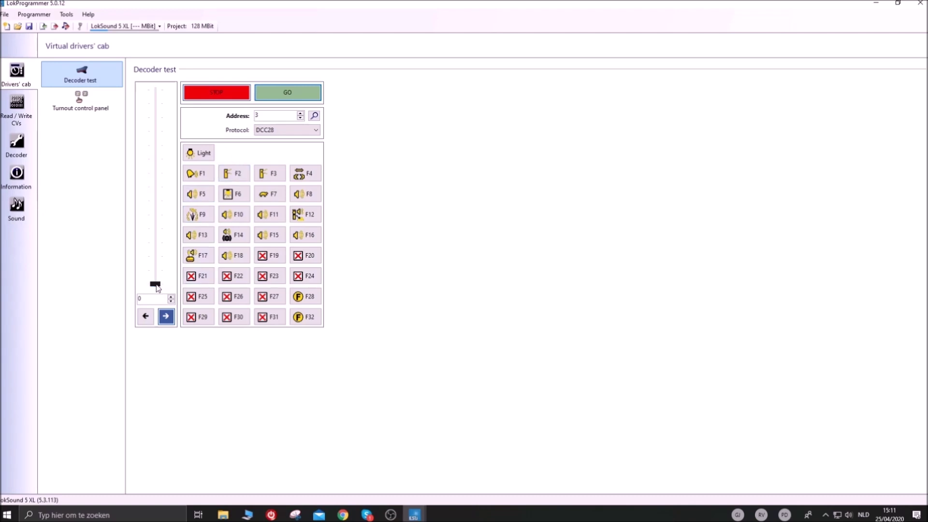
mouse_move(158, 288)
mouse_down()
mouse_move(158, 262)
mouse_move(155, 288)
mouse_up()
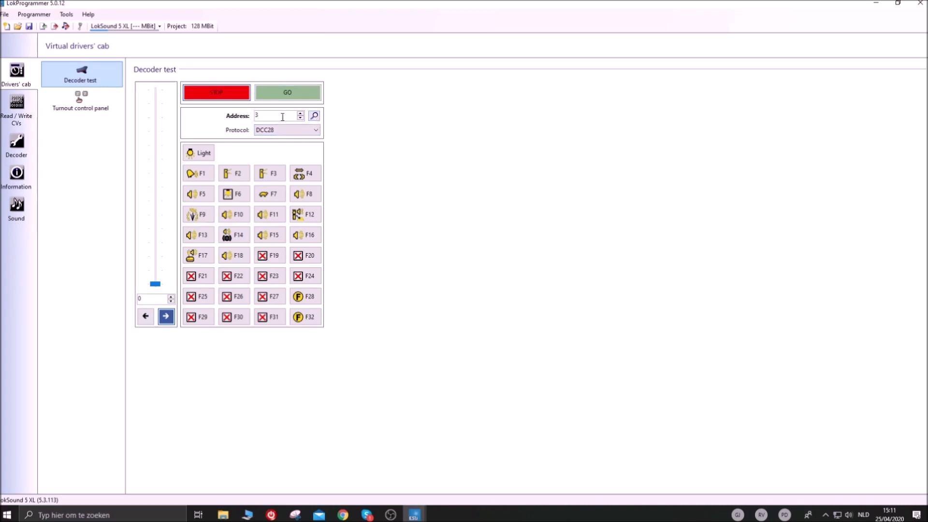
Step: Examine the protocol options of the decoder test without changing them, and view the turnout control panel
click(315, 131)
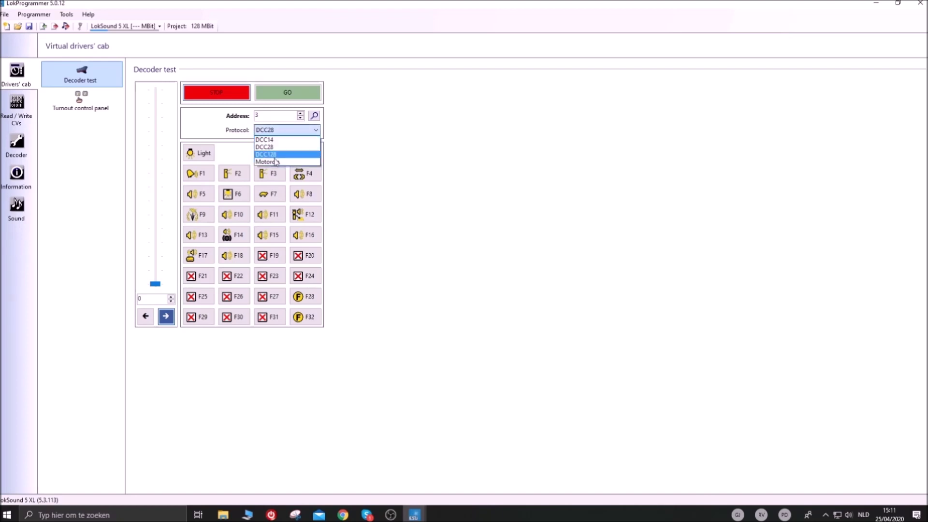
click(356, 168)
click(284, 135)
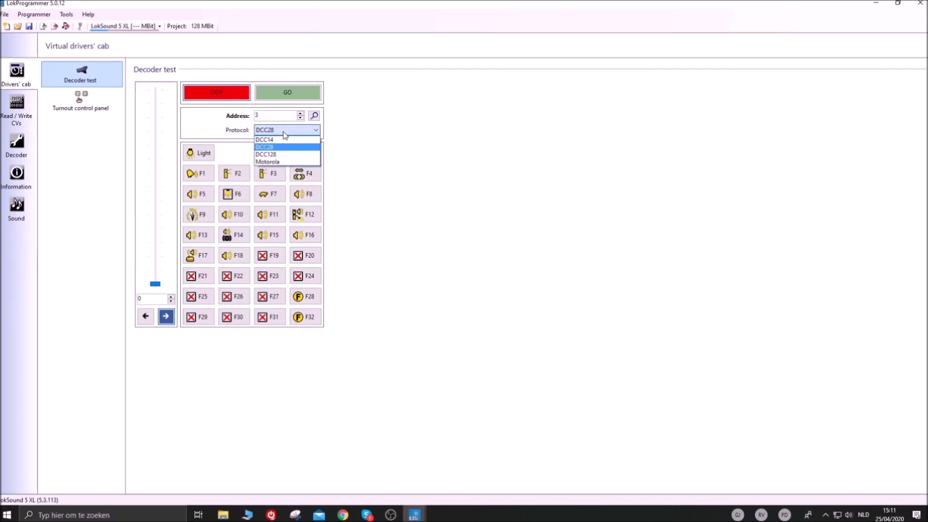
click(365, 164)
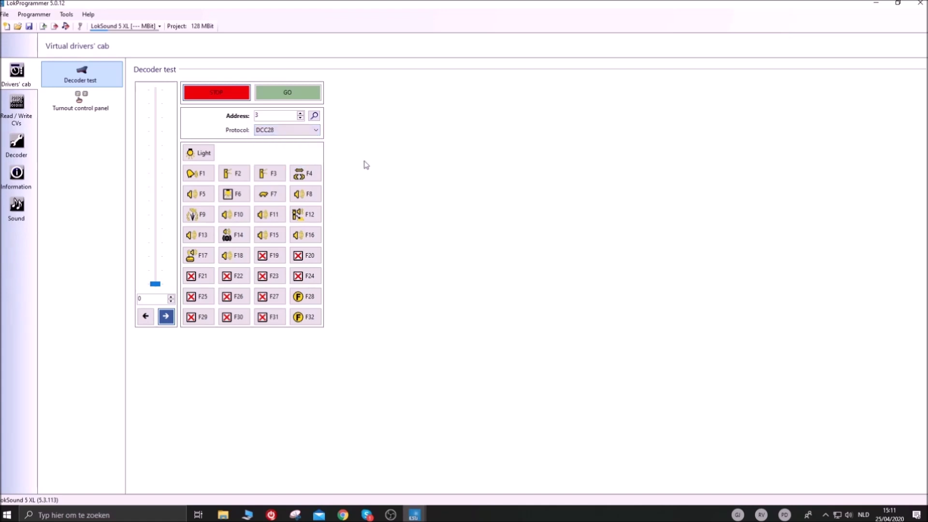
click(78, 109)
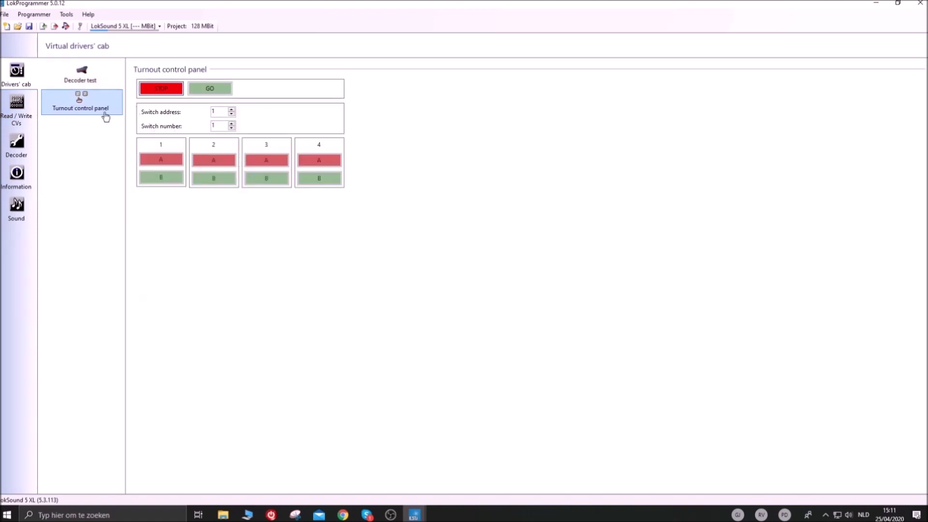
Step: Examine the decoder information fields and return to the page for reading and writing individual CVs
click(29, 115)
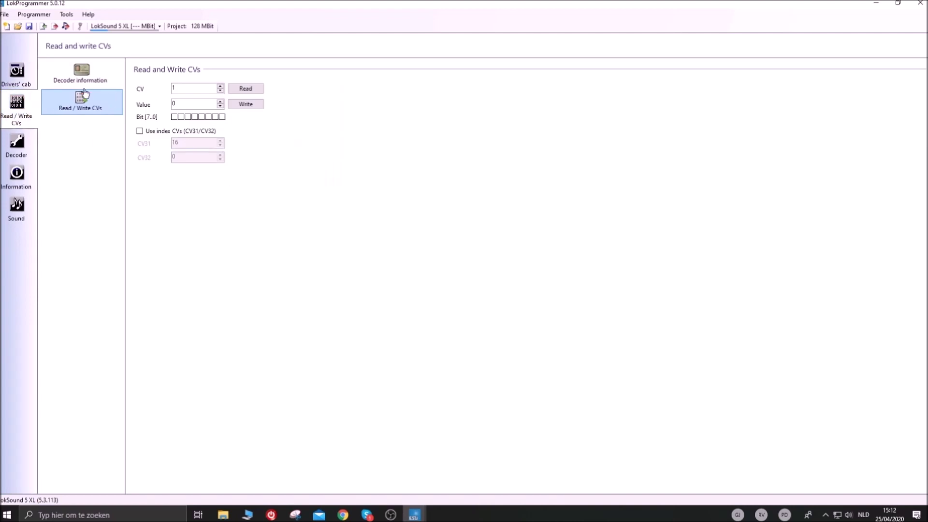
key(Up)
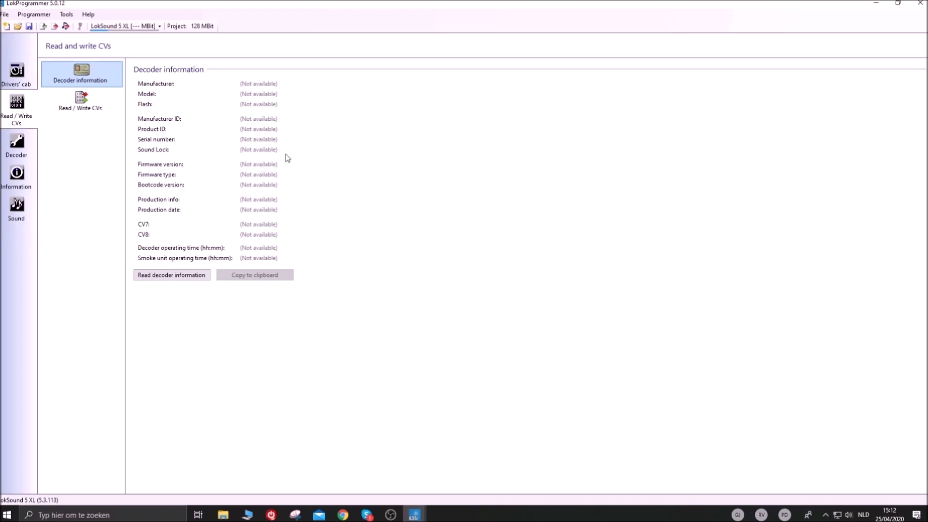
click(81, 108)
key(Up)
click(79, 112)
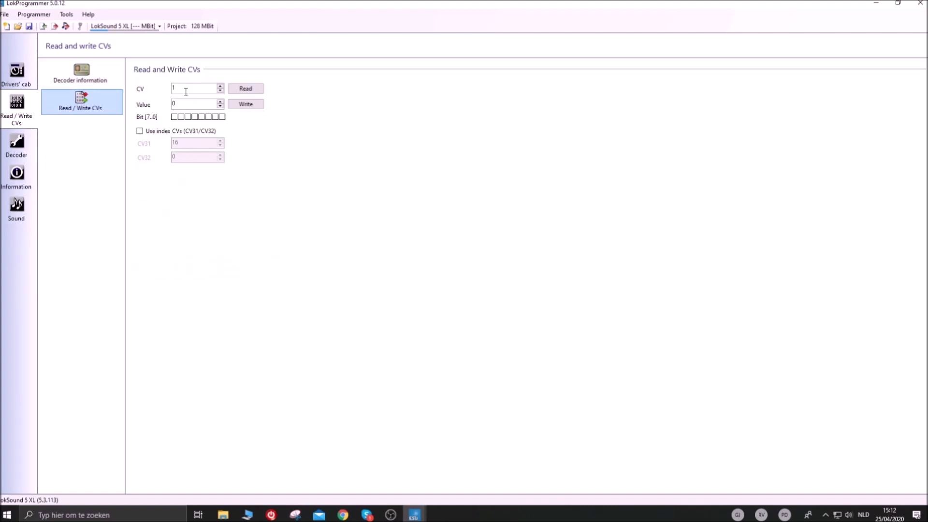
Step: Enter 1 as the CV number and check the locomotive address settings of the decoder
text(1)
click(37, 144)
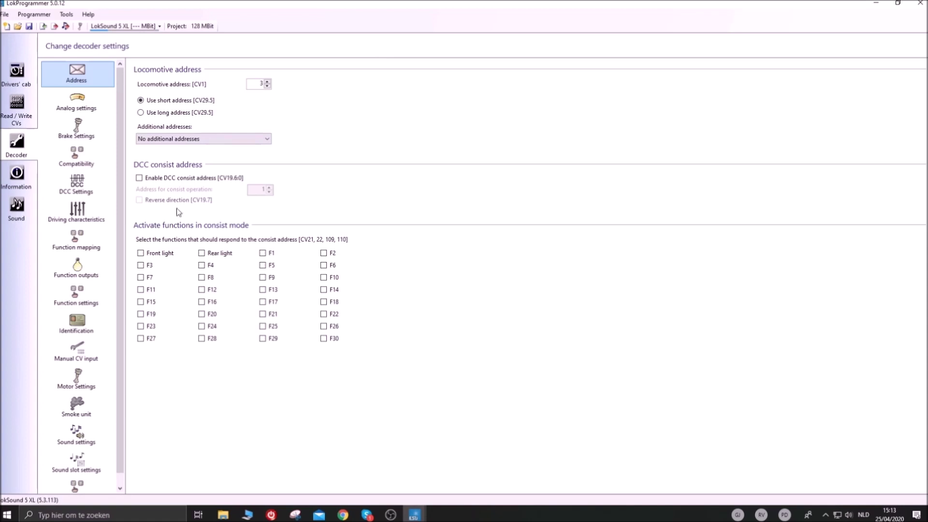
Step: Return to reading and writing CVs, enable bit 5 for CV 1 to give the value 32, and write it
click(28, 115)
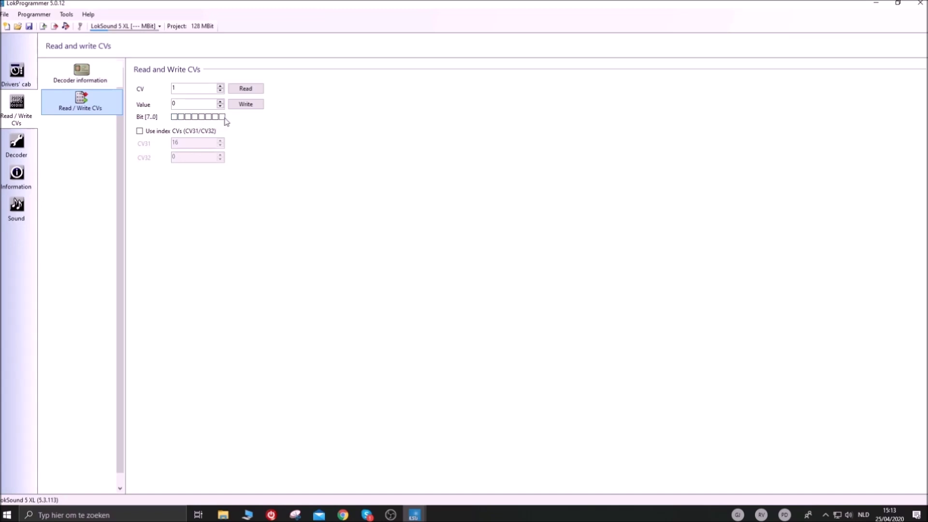
click(188, 117)
click(246, 104)
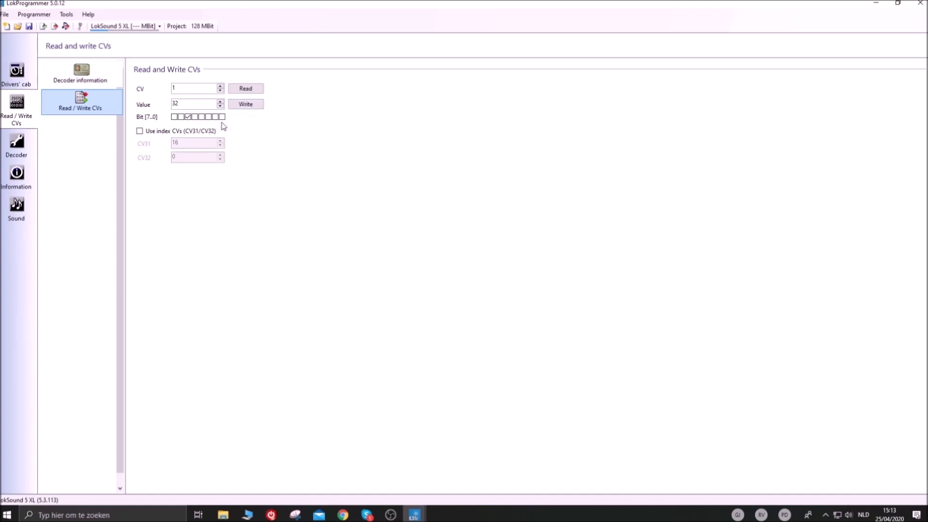
Step: Open the decoder address settings, try the long address option, enable the DCC consist address, and reselect the short address
click(22, 149)
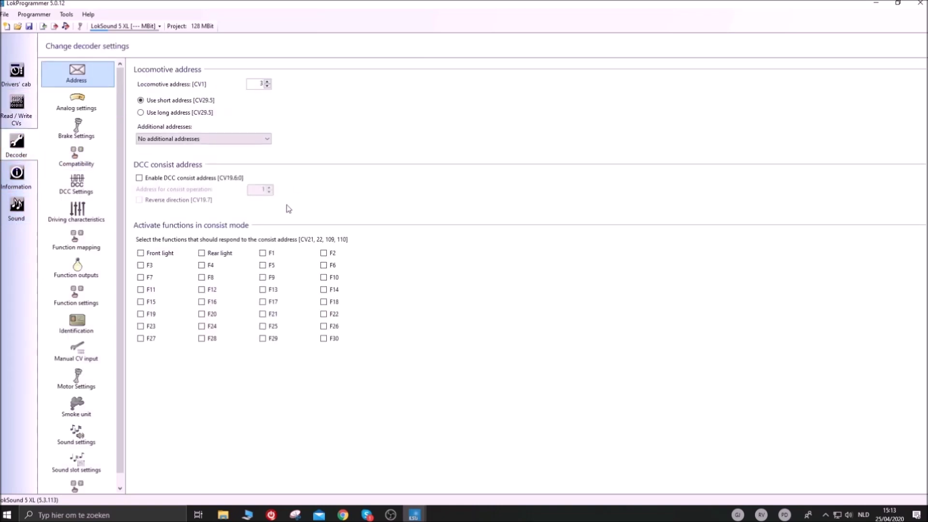
scroll(121, 277, down, 1)
scroll(123, 277, up, 1)
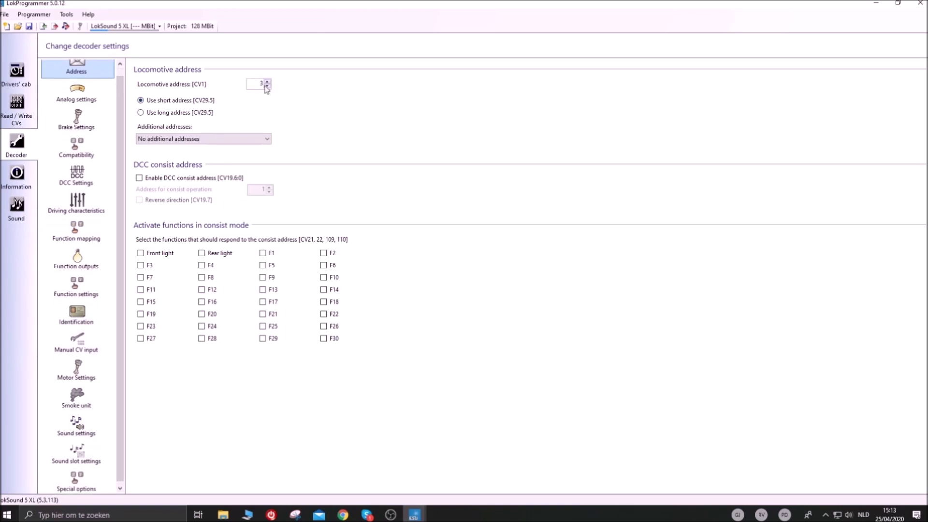
click(176, 114)
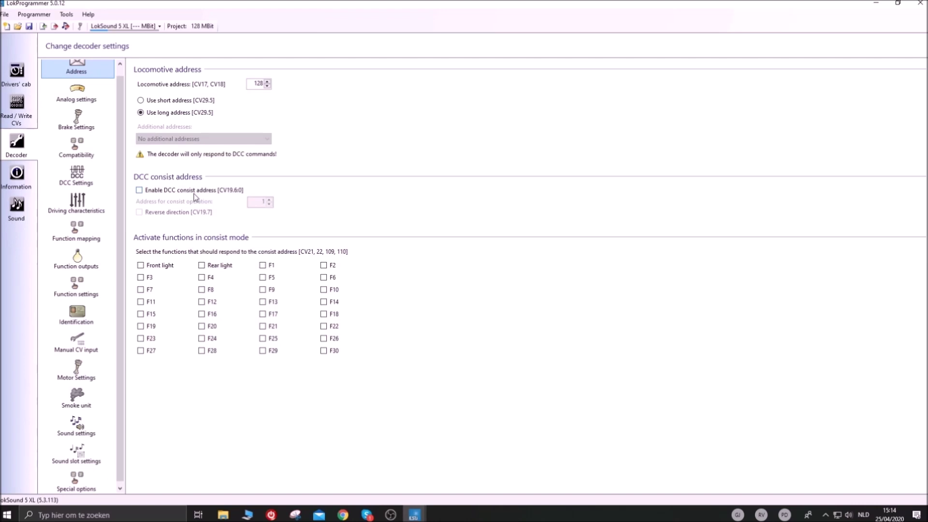
click(161, 192)
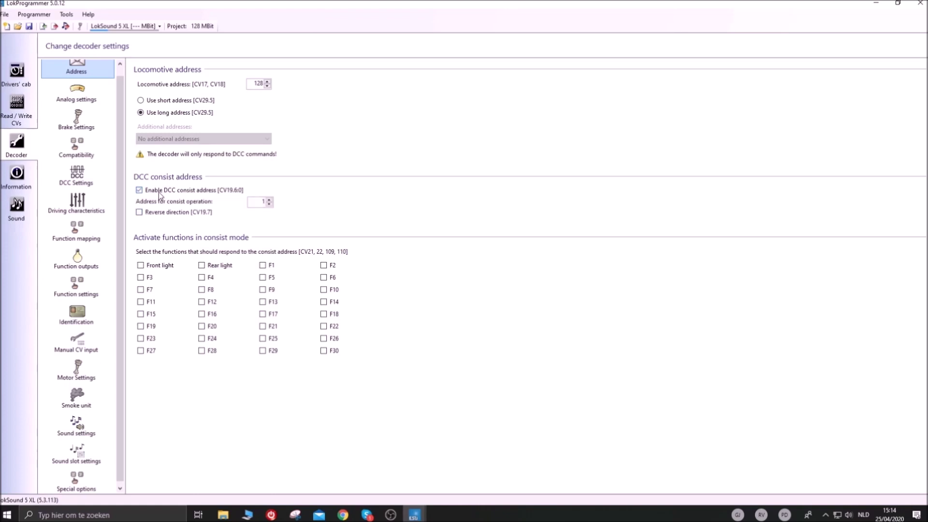
double_click(261, 203)
click(188, 101)
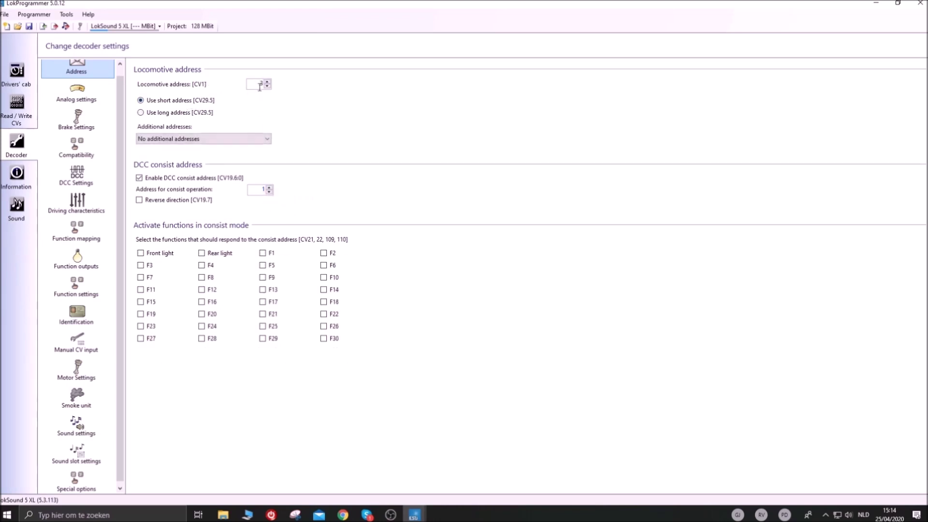
Step: Set the address for consist operation to 6, trying the reverse direction option but leaving it disabled
double_click(263, 189)
text(6)
click(181, 200)
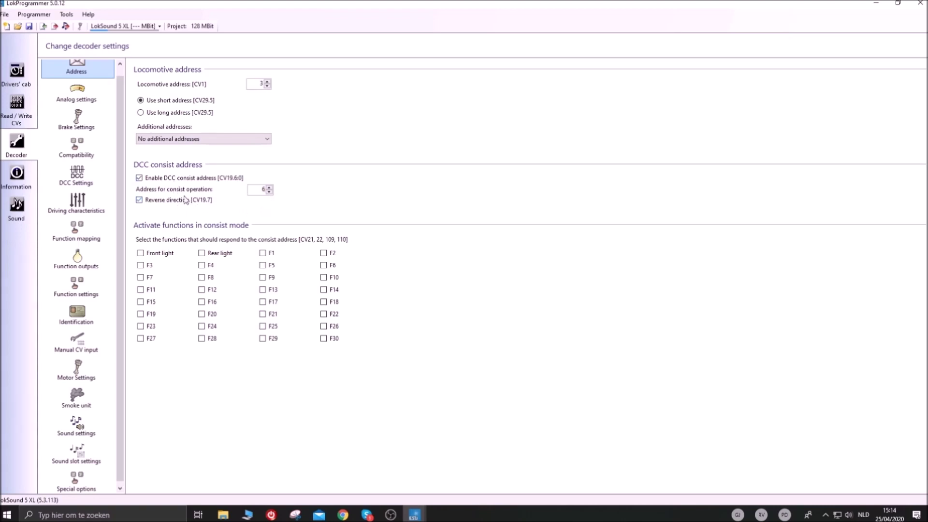
click(139, 201)
Step: Try the front light, F1 and rear light as active functions in consist mode, leaving them deselected
click(141, 252)
click(263, 253)
click(263, 252)
click(141, 253)
click(201, 254)
click(218, 254)
Step: In the analog settings, set the AC start voltage to 72 and maximum speed voltage to 227, and try Quantum Engineer support without keeping it
scroll(124, 89, up, 1)
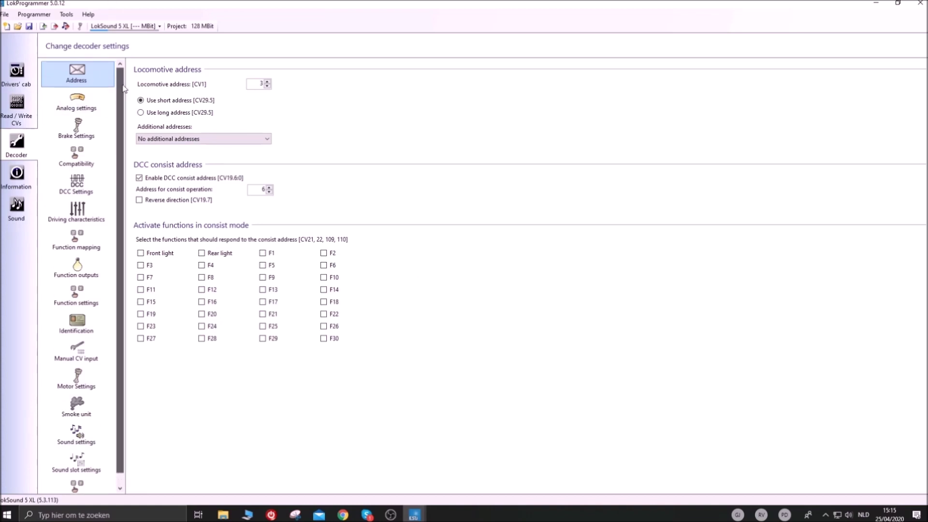
click(79, 101)
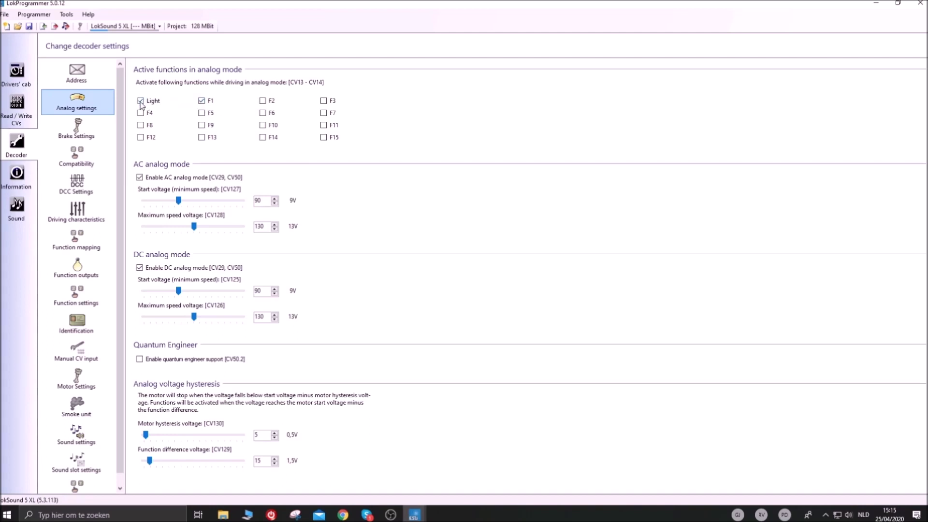
click(201, 101)
drag(178, 200, 159, 205)
drag(160, 205, 171, 206)
drag(169, 205, 172, 205)
drag(193, 226, 231, 226)
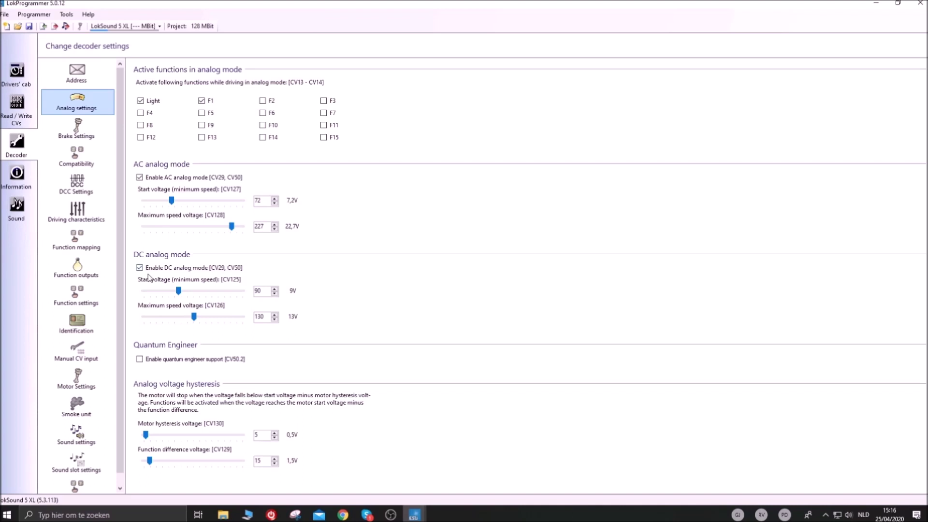
click(154, 360)
click(139, 359)
Step: Open the brake settings and examine the ABC, HLU, DC polarity and Selectrix brake section options
click(79, 133)
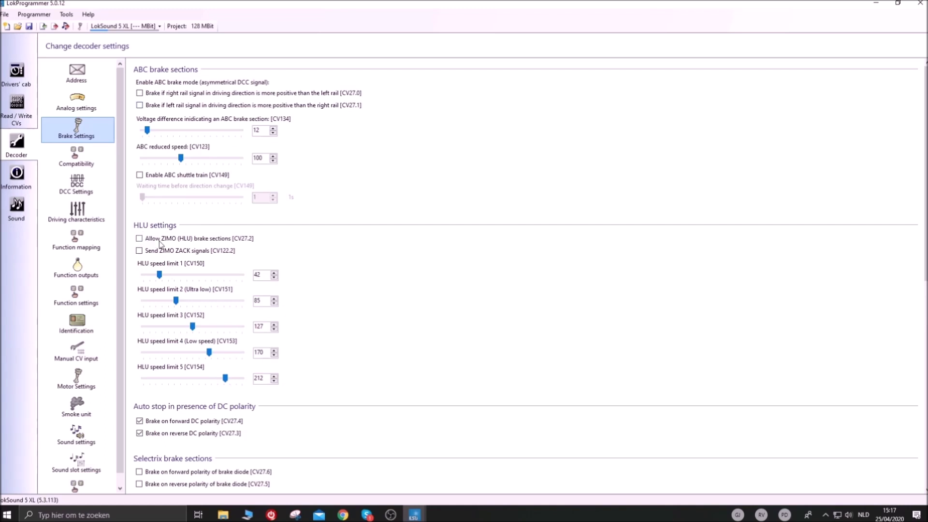
scroll(358, 342, down, 4)
scroll(357, 341, up, 4)
scroll(444, 279, down, 5)
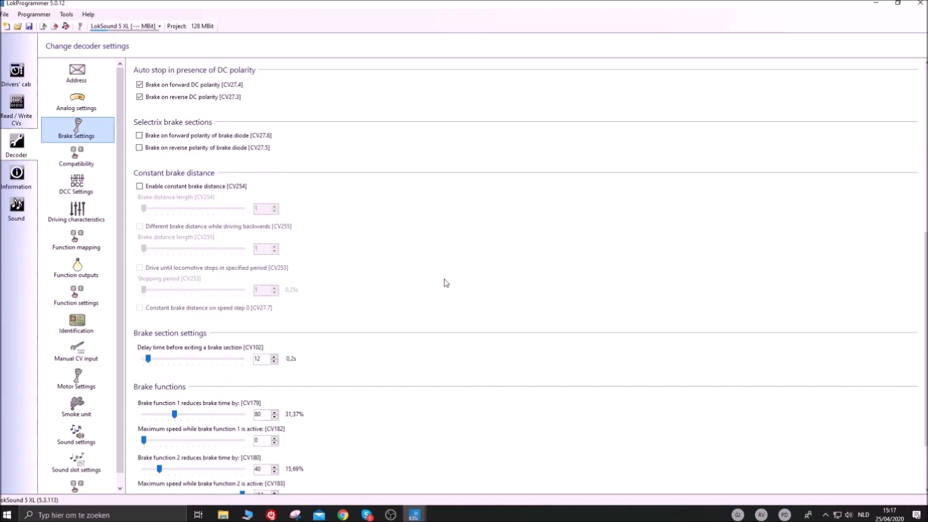
scroll(323, 362, up, 2)
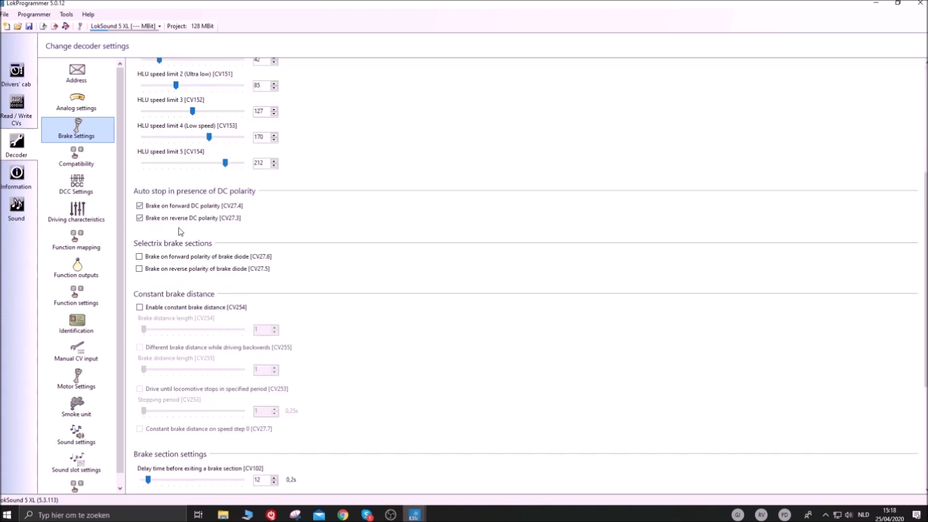
Step: Enable constant brake distance with length 1, and driving until the locomotive stops in a specified period with stopping period 1
click(199, 308)
click(198, 308)
scroll(478, 233, down, 3)
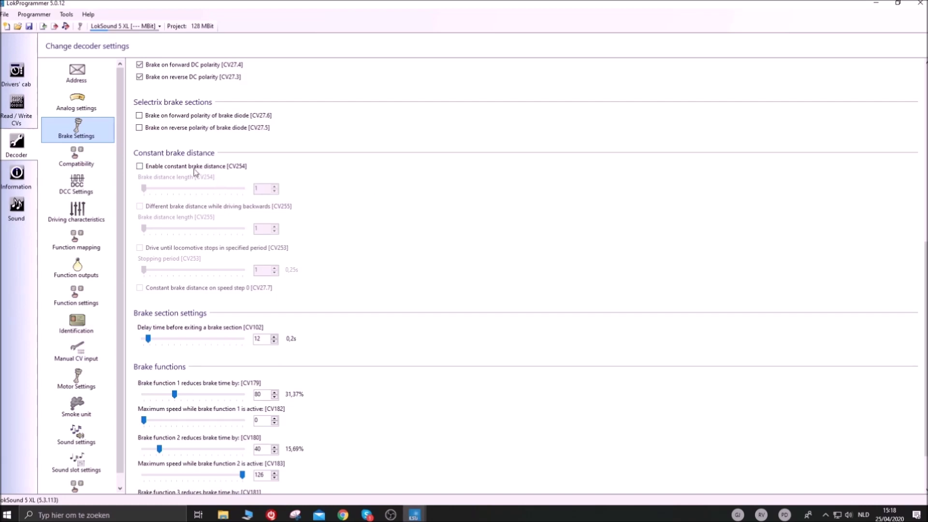
click(148, 168)
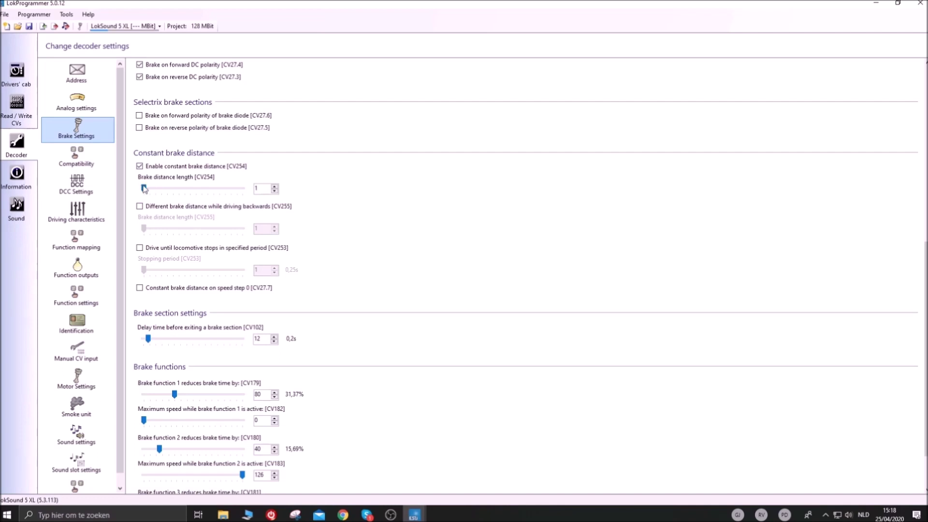
mouse_move(144, 189)
mouse_down()
mouse_move(200, 189)
mouse_move(145, 192)
mouse_up()
click(150, 249)
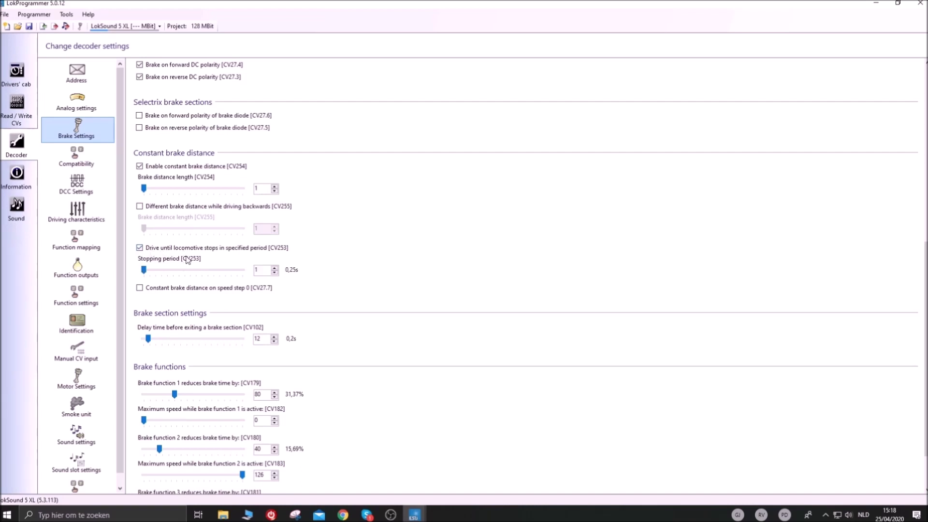
drag(144, 270, 144, 271)
scroll(245, 255, down, 2)
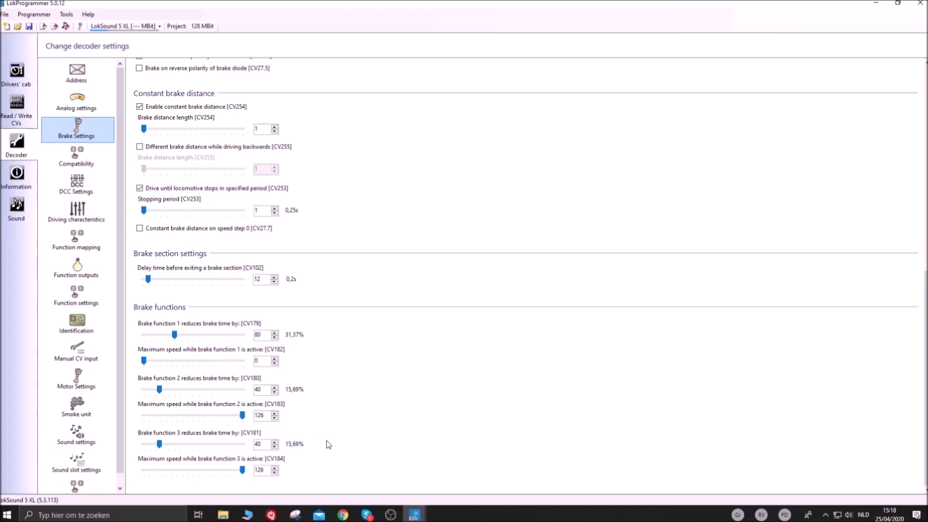
scroll(328, 444, up, 10)
Step: Open the compatibility settings and try the SUSI Master interface and LGB MTS serial function mode, leaving both disabled
click(89, 165)
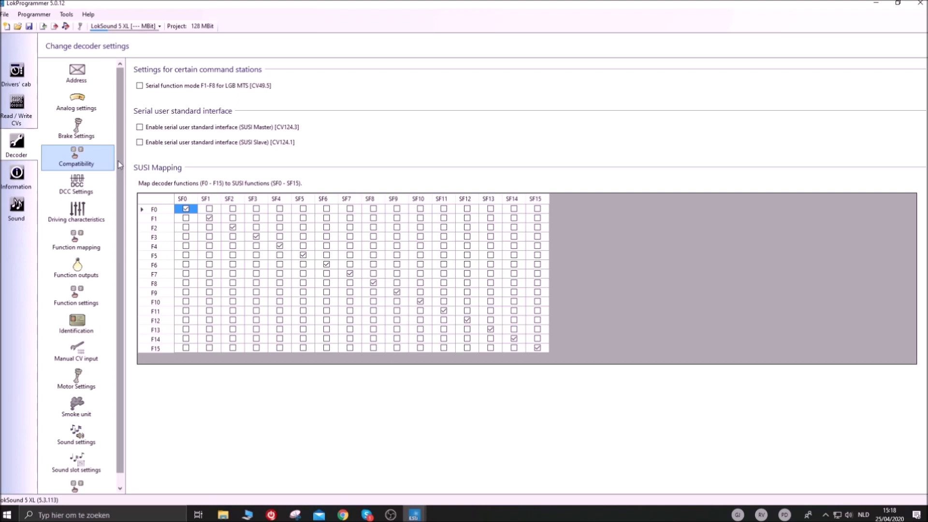
click(163, 126)
click(167, 126)
click(140, 87)
Step: Open the DCC settings and try the manual 28 or 128 and 14 speed step modes, restoring automatic detection
scroll(121, 186, down, 1)
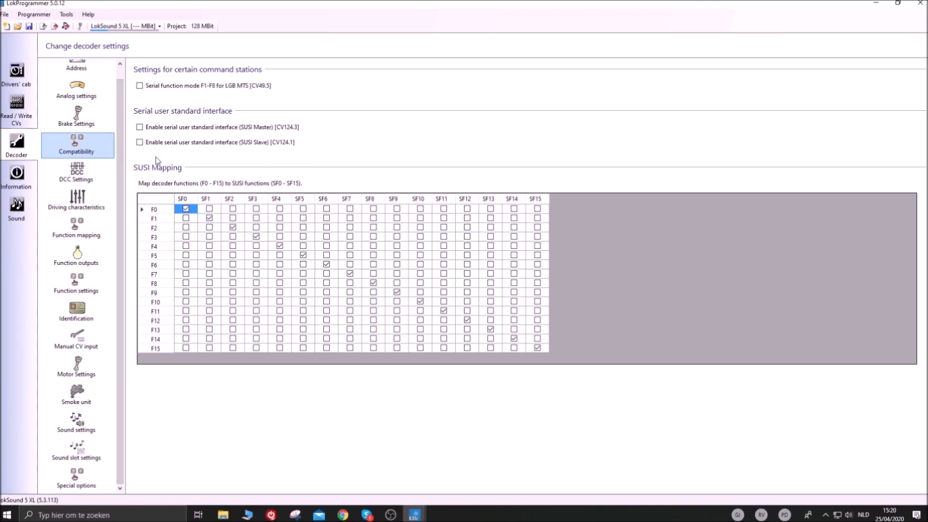
click(93, 174)
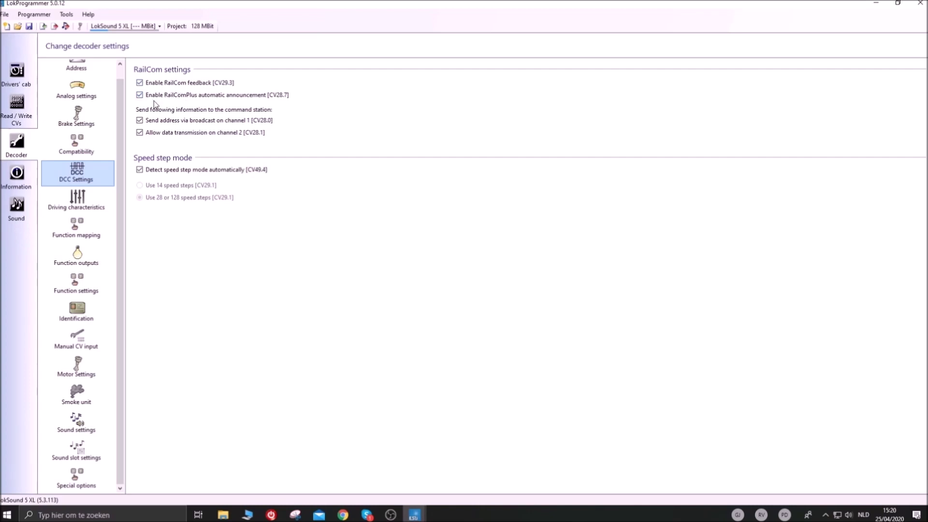
click(168, 171)
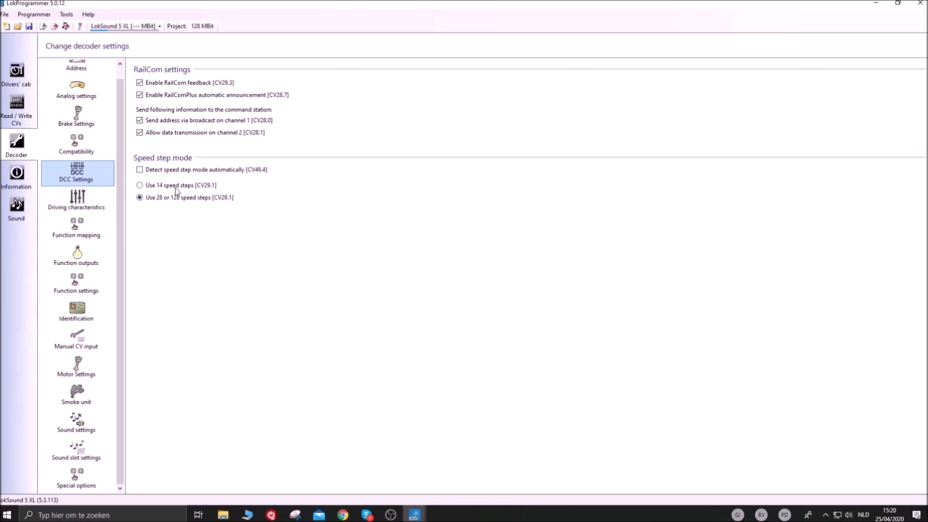
click(151, 198)
click(140, 169)
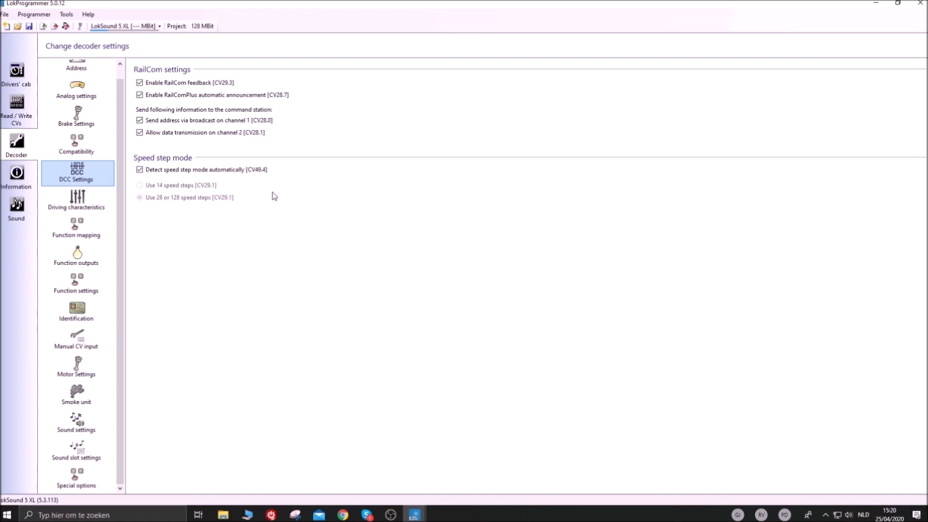
click(194, 170)
click(155, 187)
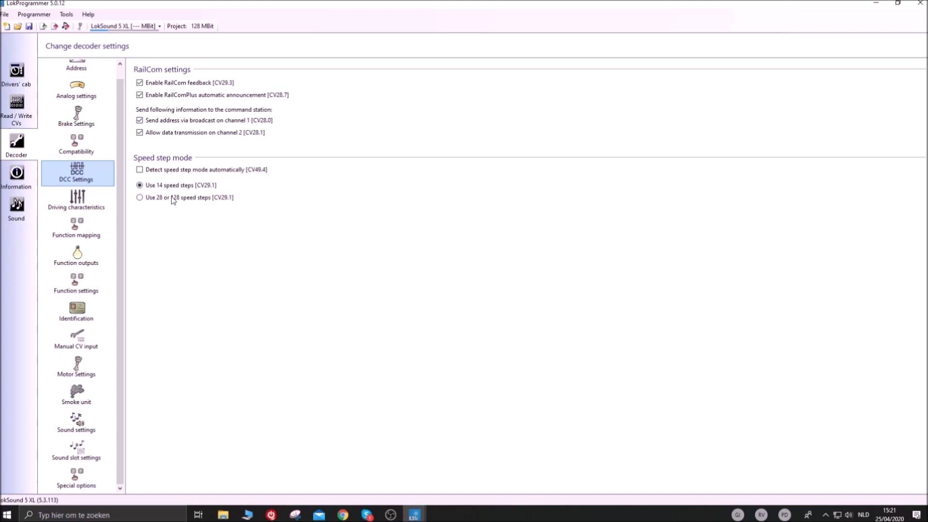
click(139, 170)
Step: In the driving characteristics, set the acceleration adjustment to 1, keeping acceleration time and brake time enabled
click(103, 211)
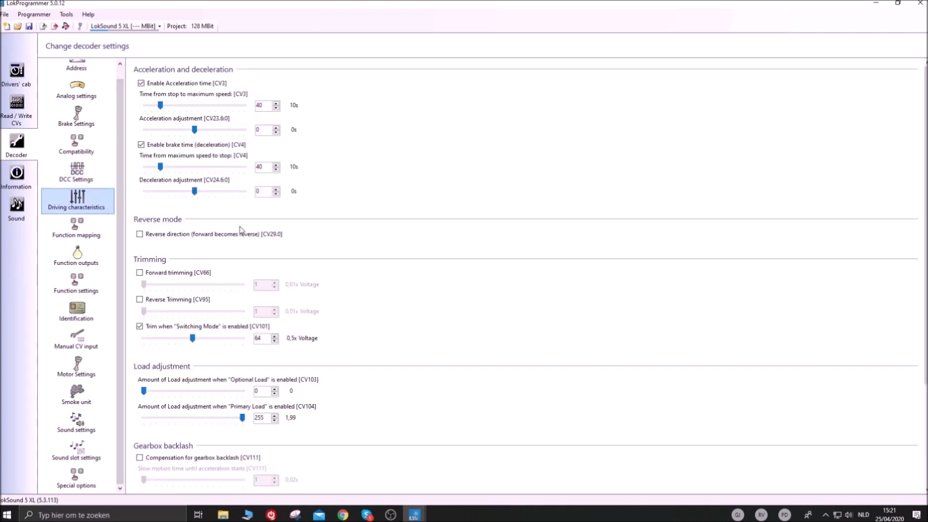
mouse_move(924, 140)
mouse_down()
mouse_move(923, 186)
mouse_move(923, 140)
mouse_up()
click(142, 84)
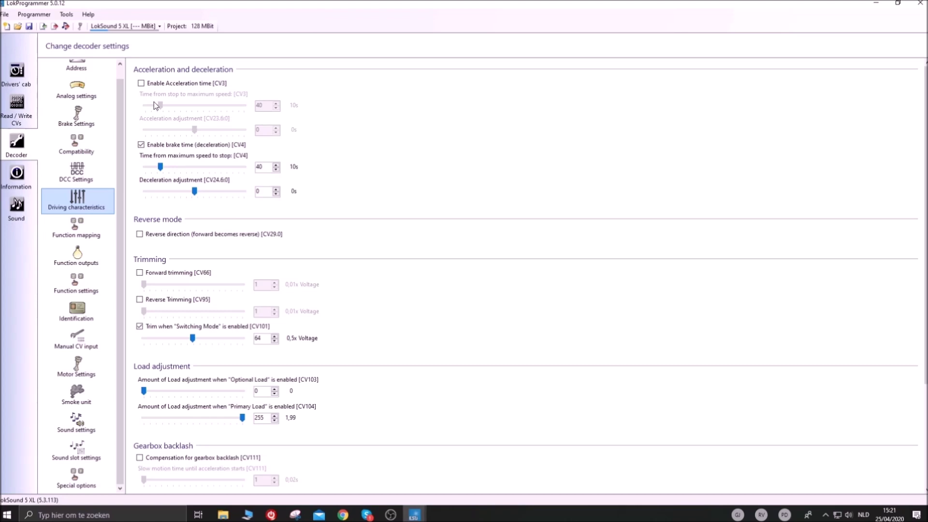
click(141, 83)
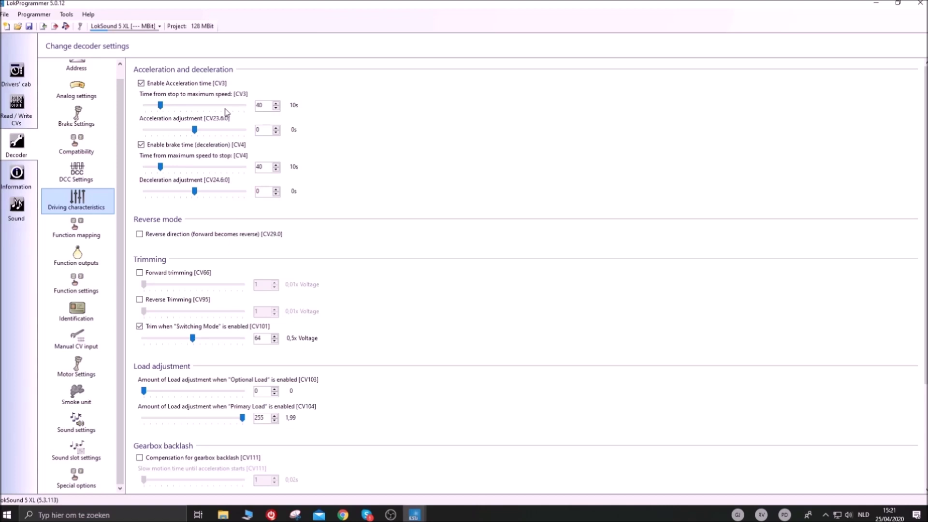
mouse_move(194, 129)
mouse_down()
mouse_move(172, 135)
mouse_move(195, 134)
mouse_up()
click(143, 146)
click(142, 147)
Step: Enable reverse direction for the locomotive so that forward becomes reverse
scroll(923, 150, down, 3)
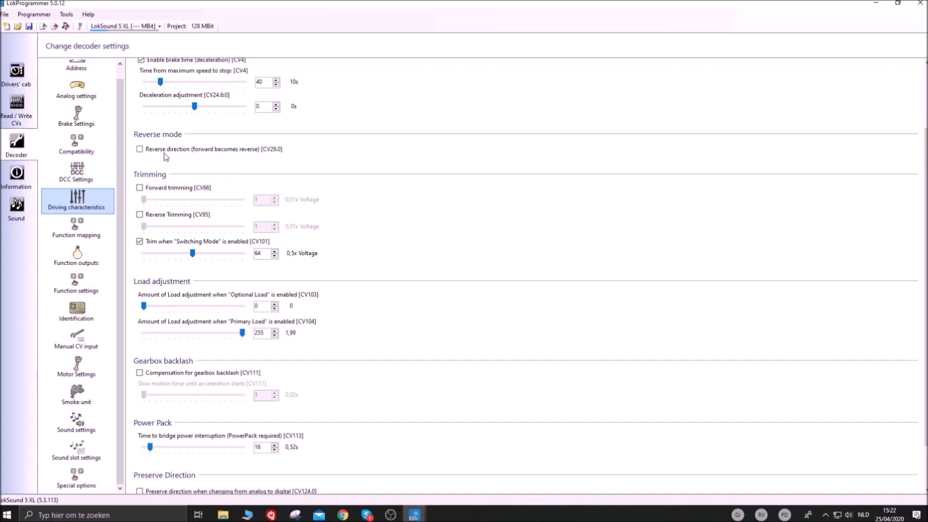
scroll(336, 250, up, 2)
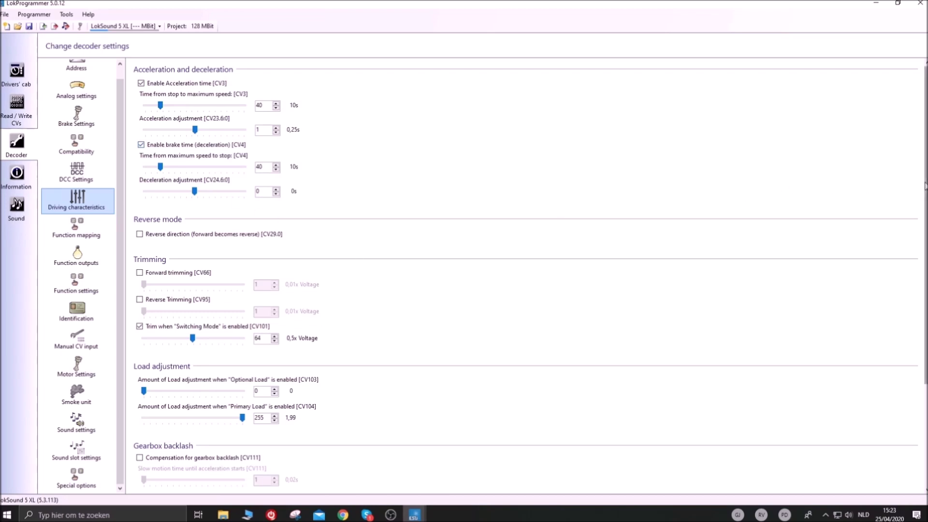
scroll(925, 191, down, 1)
scroll(925, 193, down, 1)
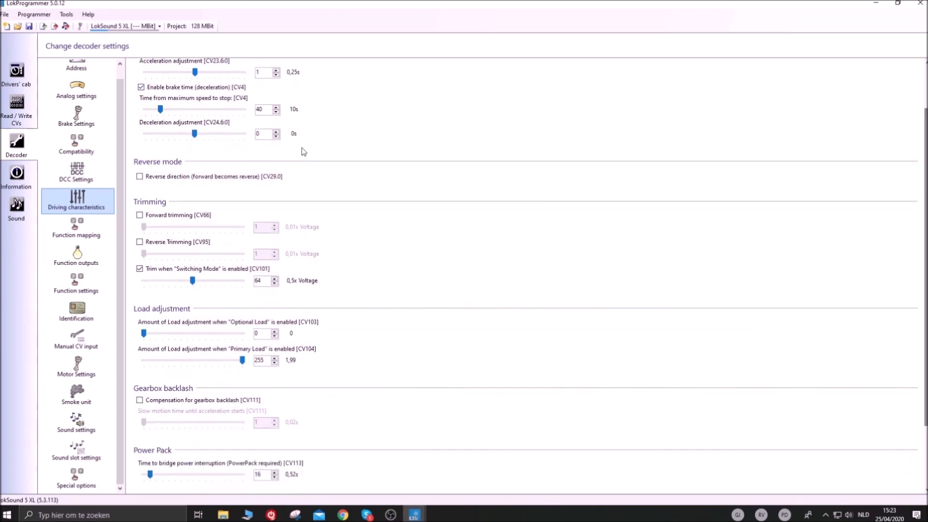
click(148, 180)
click(139, 177)
Step: Try forward trimming at a value of 70 and reverse trimming, leaving both disabled
scroll(922, 254, down, 1)
scroll(923, 254, down, 3)
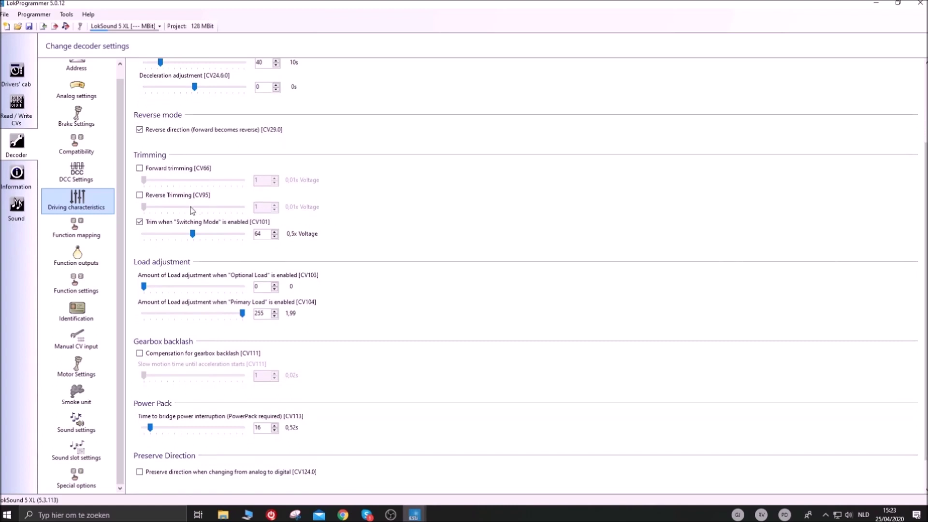
click(162, 171)
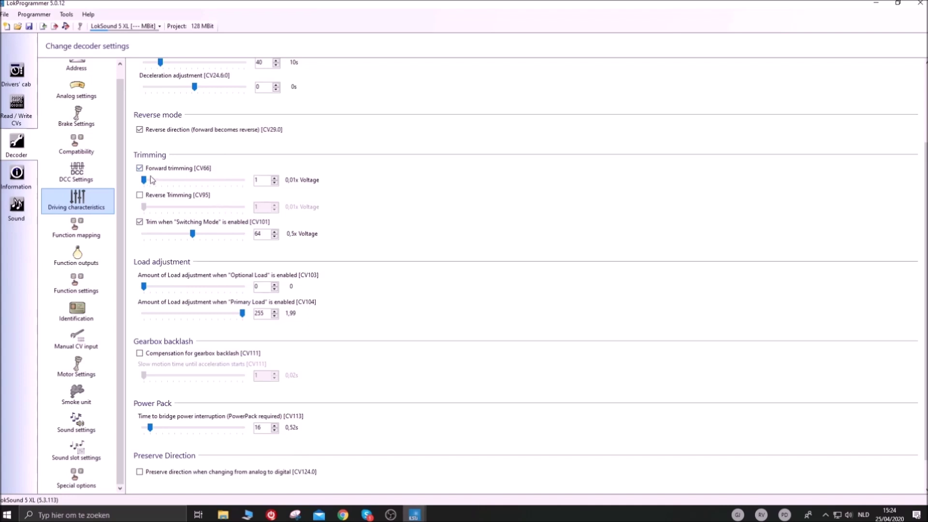
drag(147, 180, 195, 192)
drag(193, 179, 171, 183)
click(151, 199)
click(150, 196)
click(148, 170)
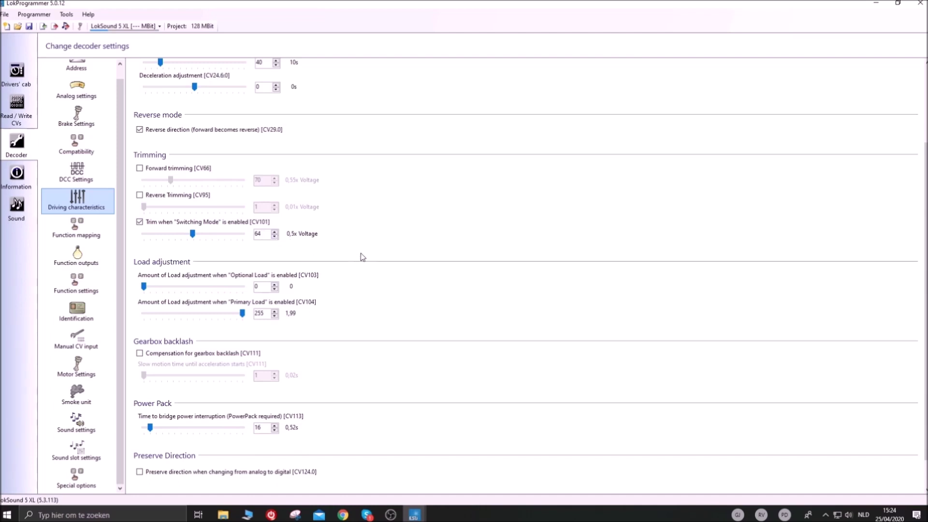
Step: Enable compensation for gearbox backlash with a slow motion time of 1 until acceleration starts
scroll(363, 257, down, 1)
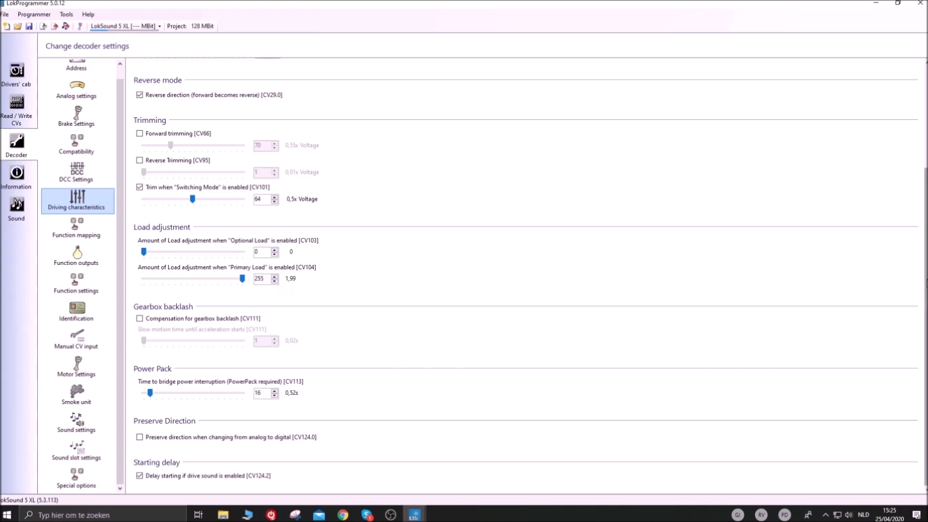
click(175, 321)
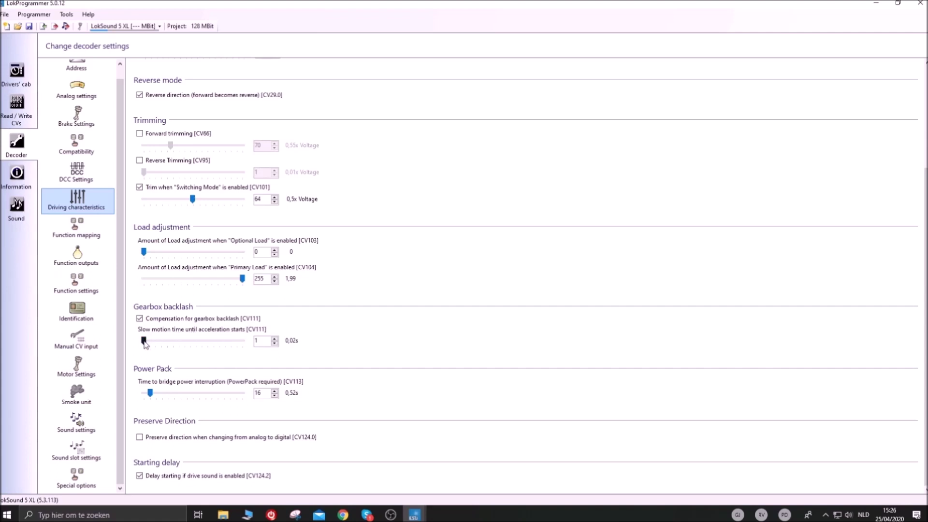
drag(143, 341, 149, 344)
drag(148, 344, 143, 344)
Step: Set the PowerPack power interruption time to 0 and enable preserving direction when changing from analog to digital
mouse_move(150, 394)
mouse_down()
mouse_move(280, 399)
mouse_move(229, 400)
mouse_move(290, 415)
mouse_move(245, 400)
mouse_move(138, 399)
mouse_up()
click(140, 437)
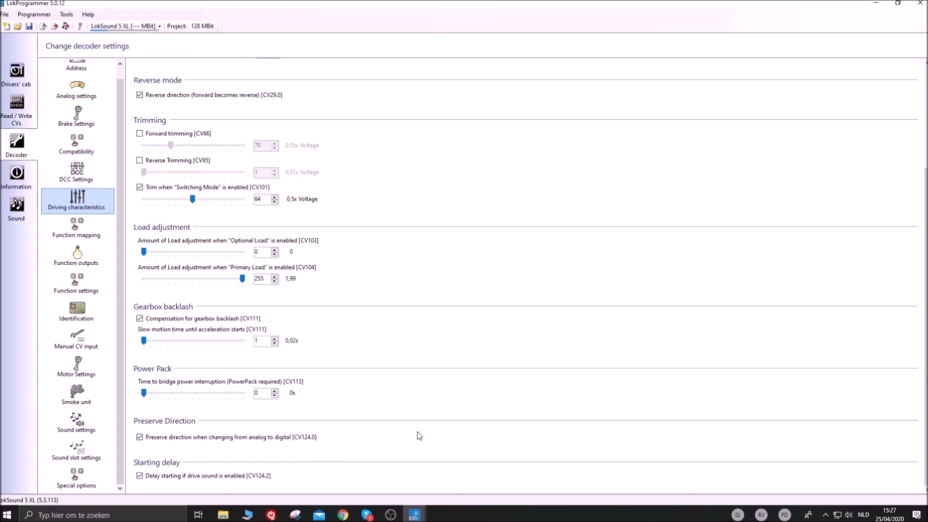
Step: Open the function mapping and examine the list of conditions available for the F1 bell row
click(82, 234)
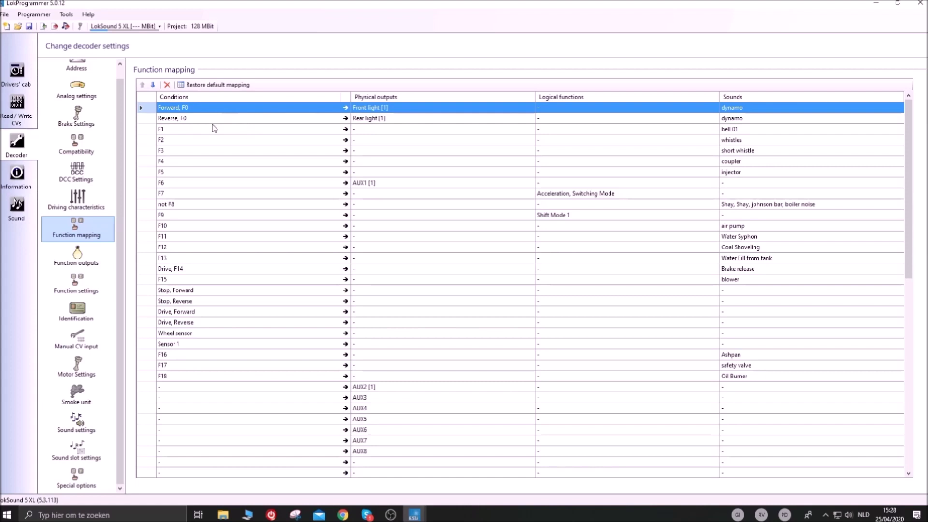
click(198, 133)
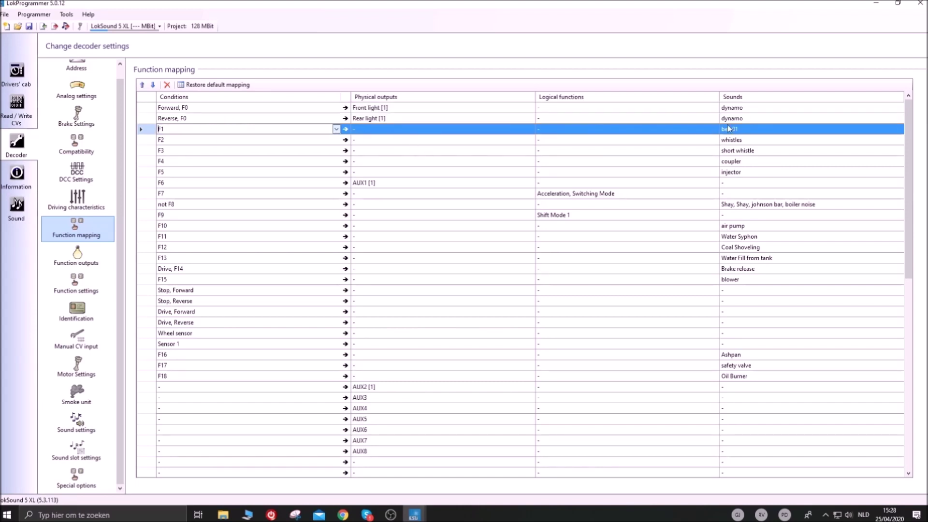
click(262, 109)
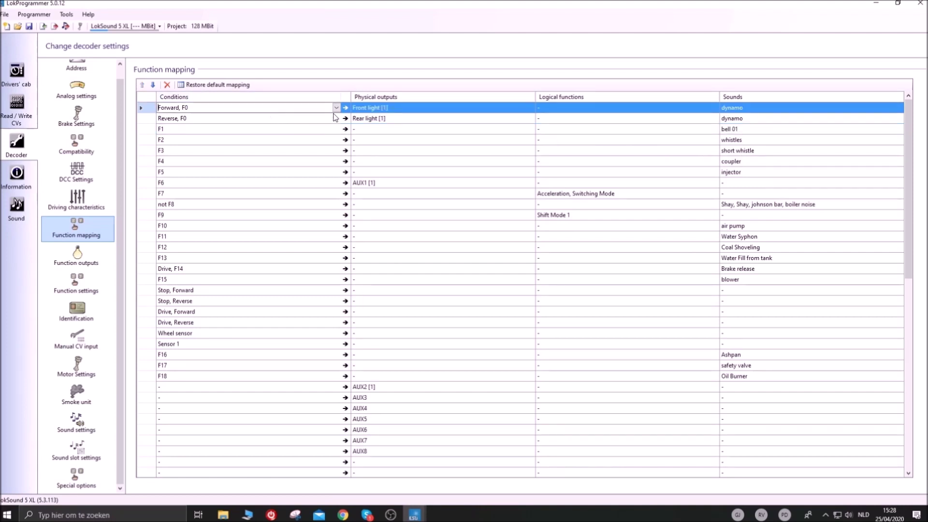
click(333, 128)
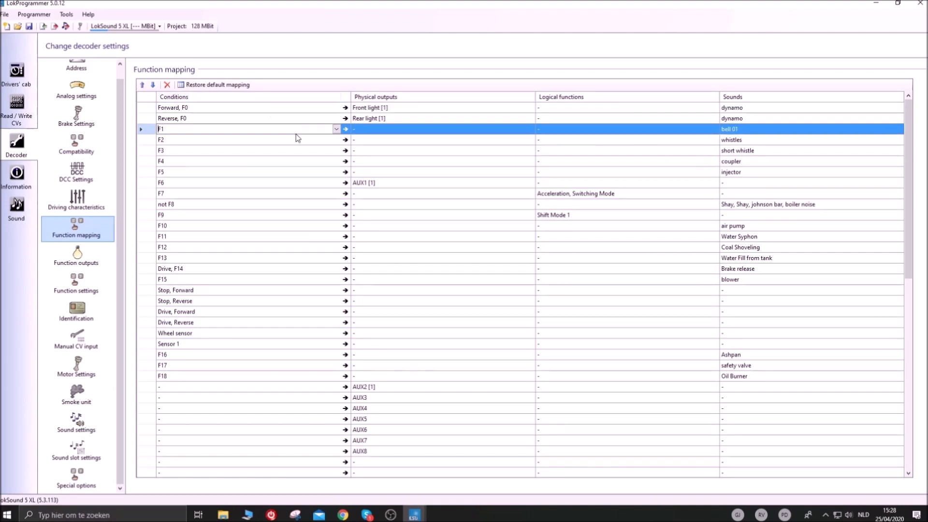
click(335, 130)
scroll(337, 178, down, 1)
scroll(337, 177, up, 1)
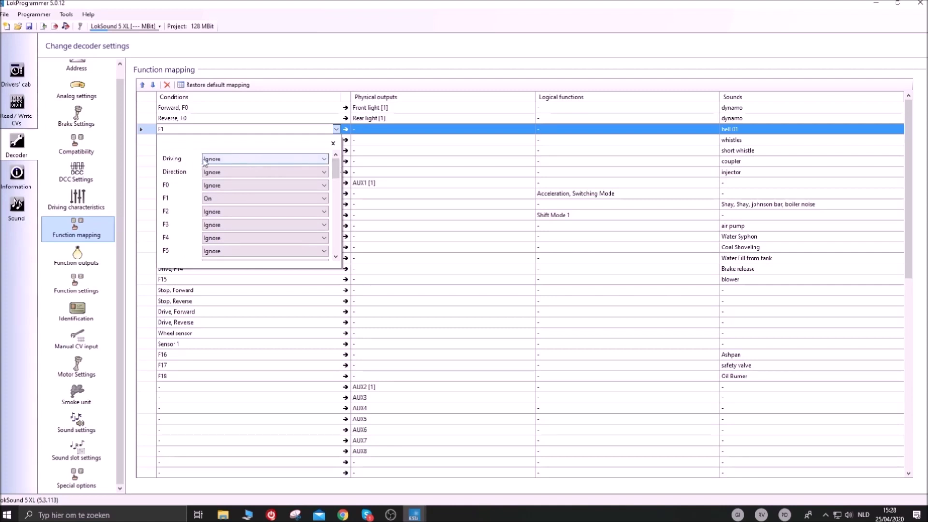
Step: Try the Driving condition Yes for F1, set it back to Ignore and view the Direction options
click(220, 160)
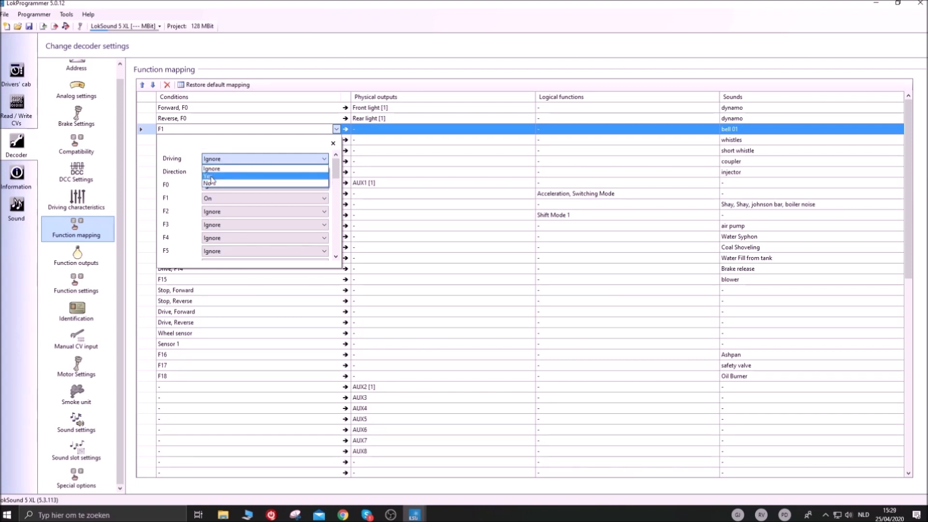
click(213, 177)
click(229, 159)
click(229, 160)
click(220, 160)
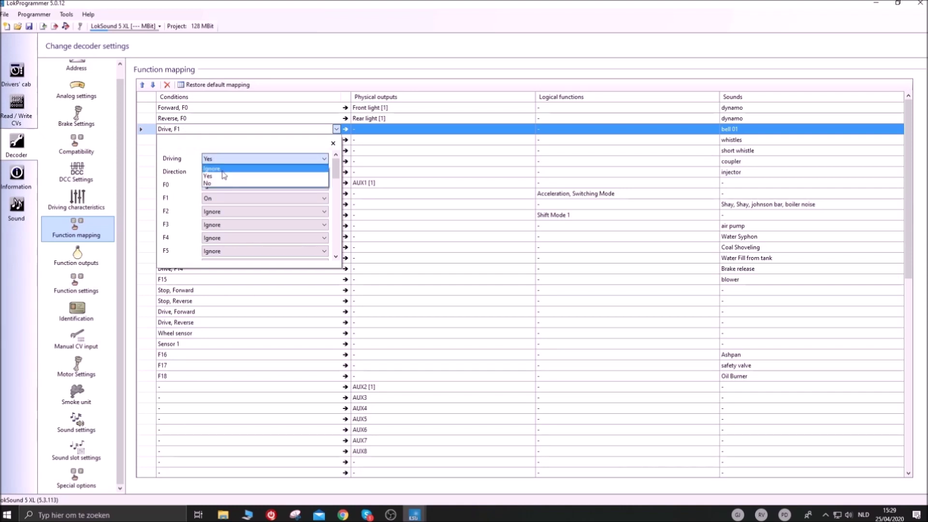
click(218, 169)
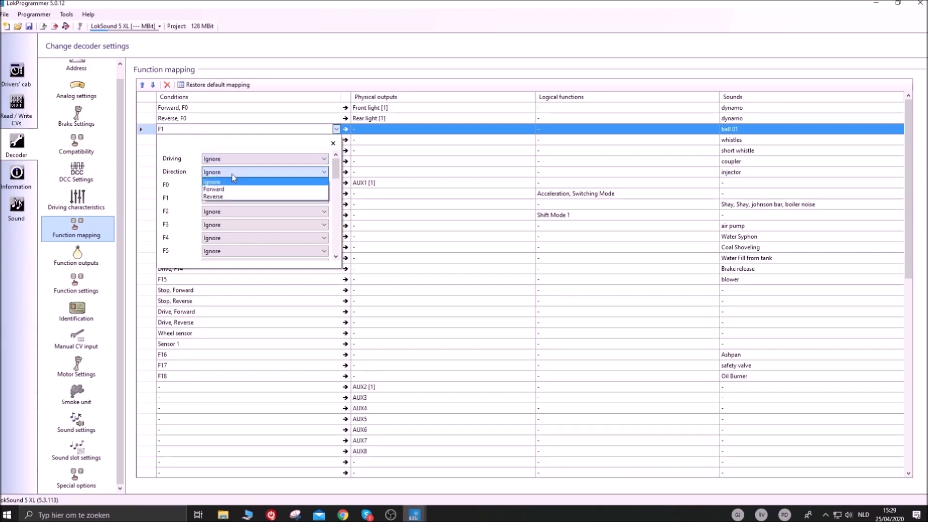
click(287, 181)
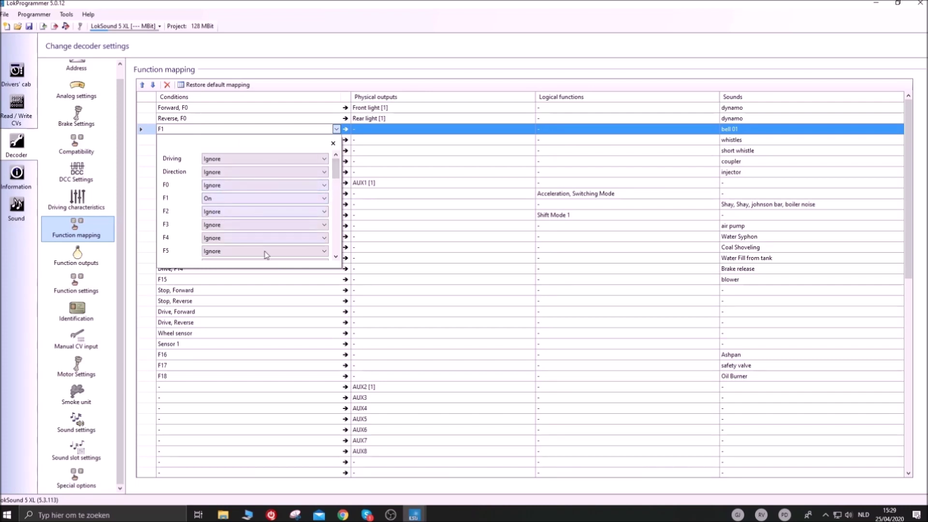
Step: View the Wheel sensor options for F1, then try Sensor 1 as On and set it back to Ignore
drag(335, 169, 337, 271)
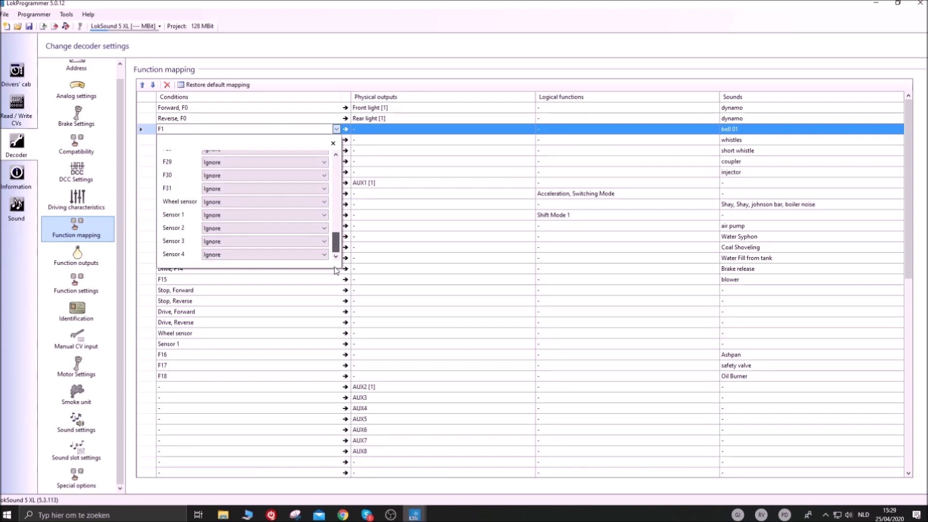
click(230, 202)
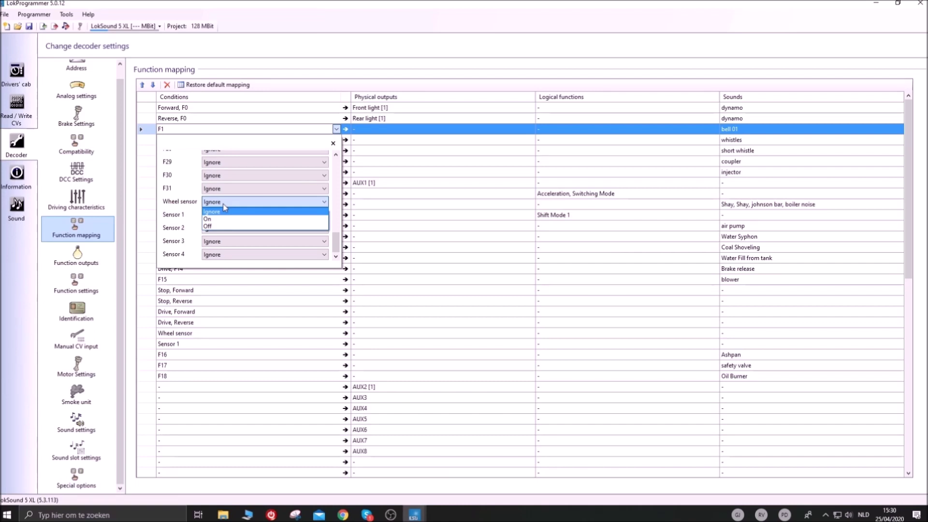
click(224, 207)
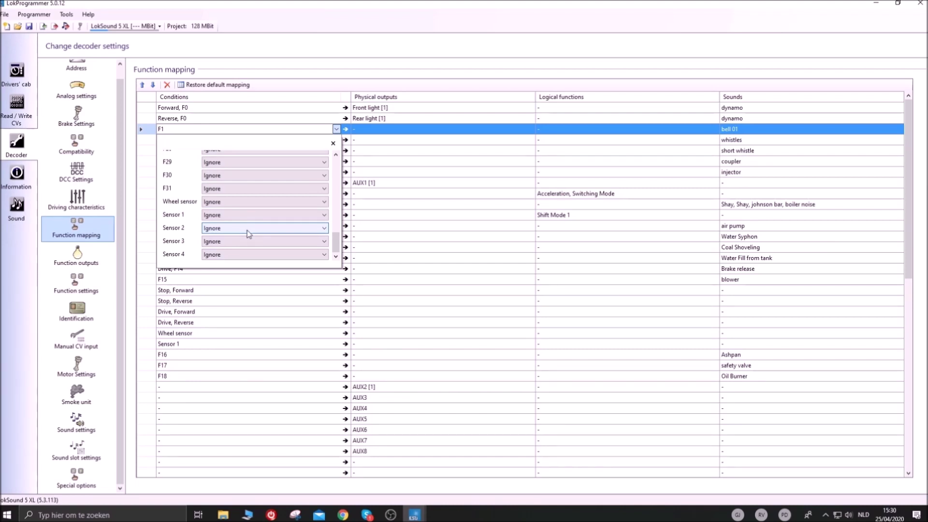
click(216, 216)
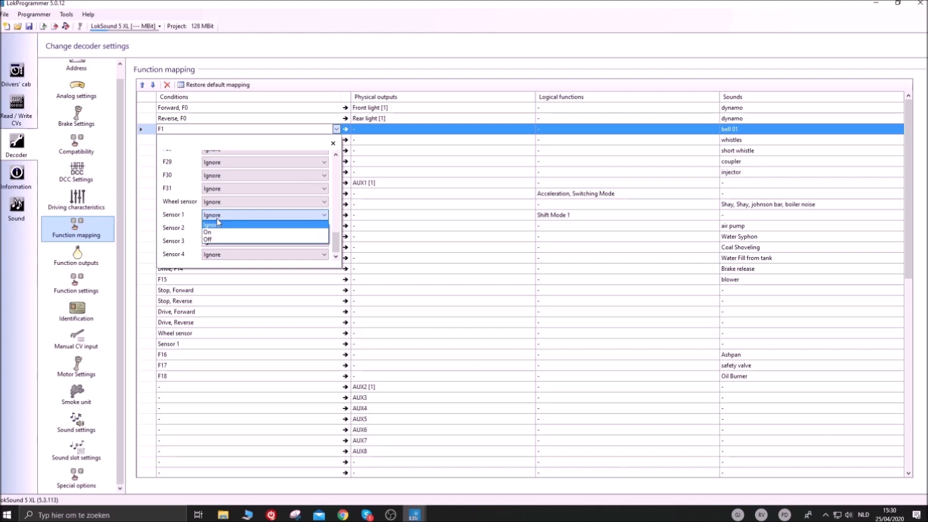
click(231, 227)
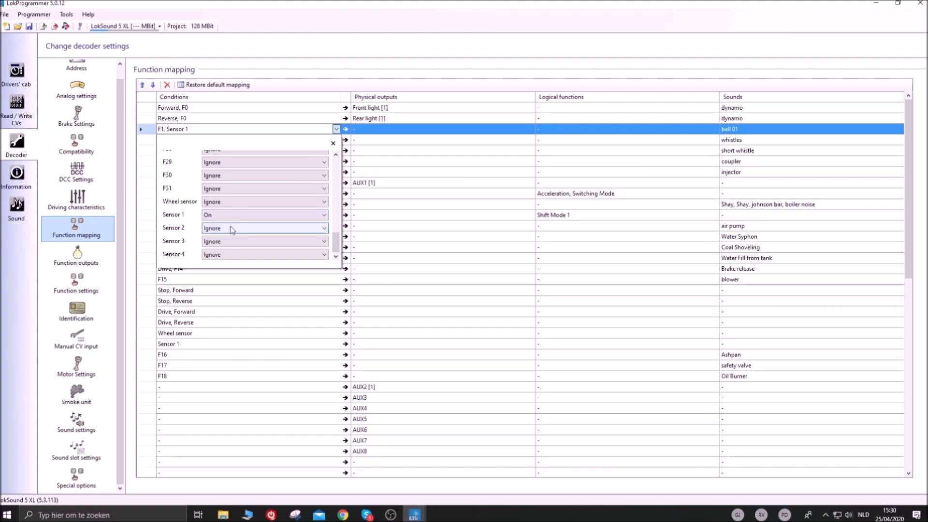
click(295, 216)
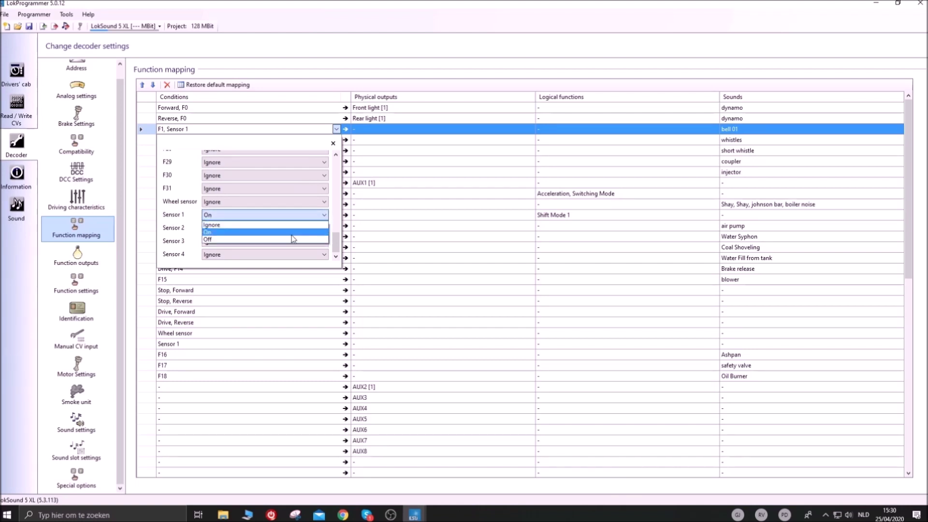
click(291, 226)
Step: Switch to the Bachmann Shay project for the LokSound XL V4.0 decoder and open its function mapping
mouse_move(413, 514)
click(451, 480)
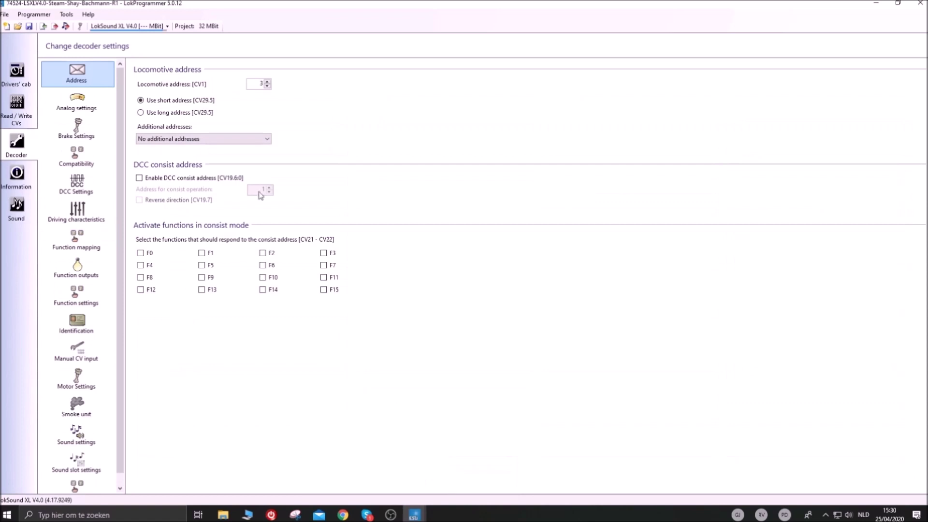
click(5, 14)
click(303, 206)
click(90, 248)
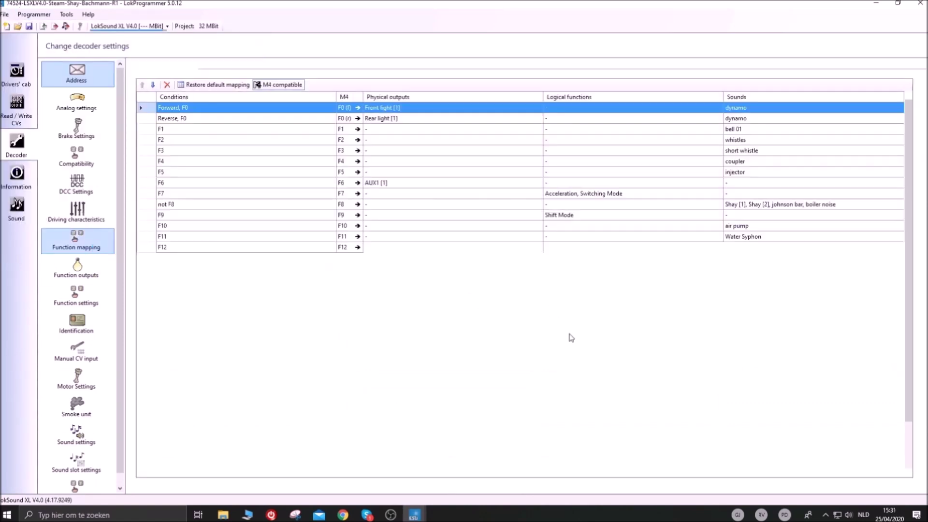
Step: Try to open the recent krokodil project, and open the BR 99 V2 project file instead
click(6, 14)
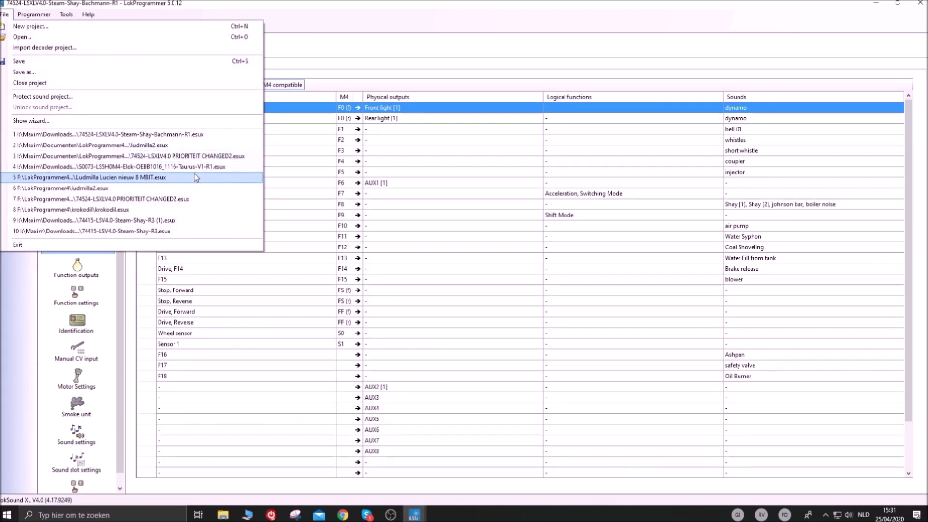
click(196, 214)
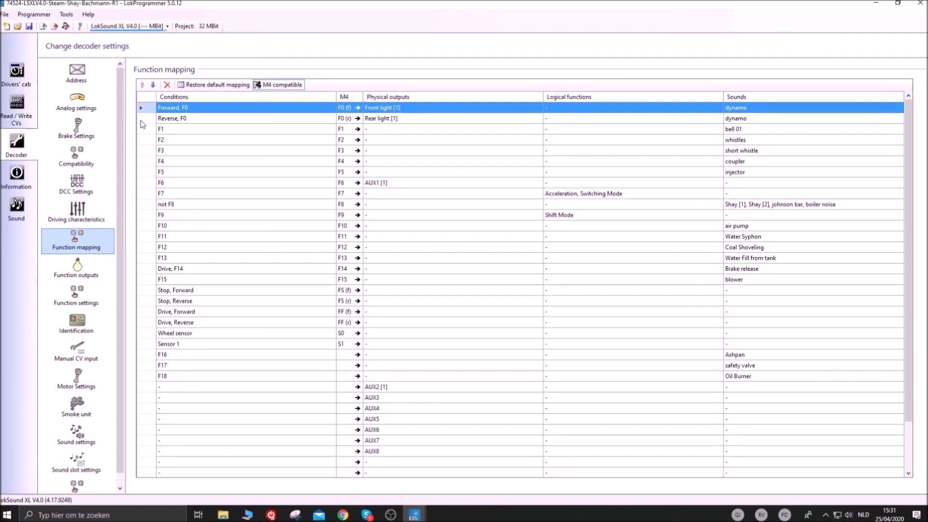
click(7, 17)
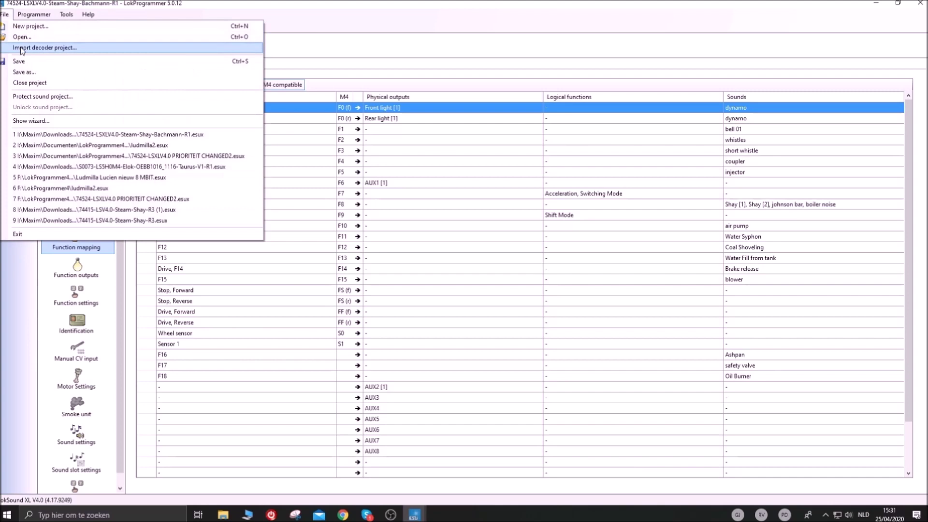
click(22, 35)
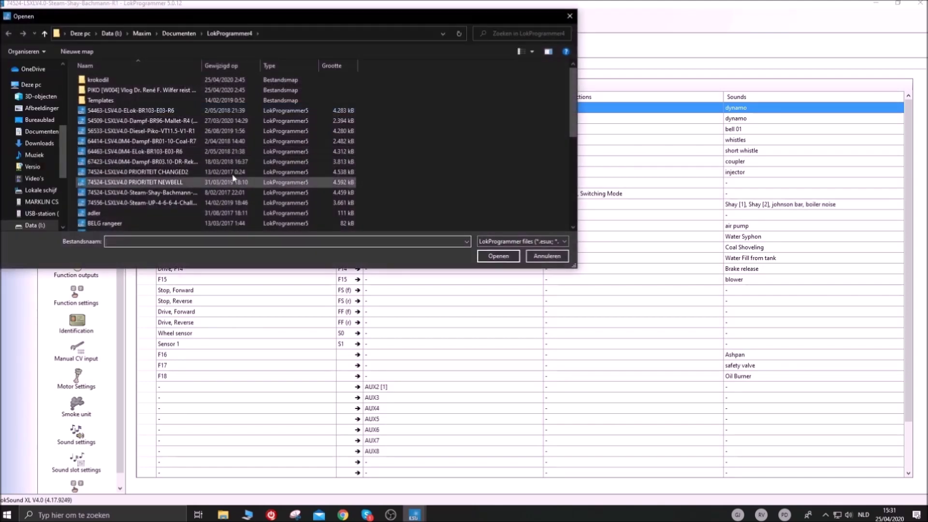
drag(570, 104, 570, 112)
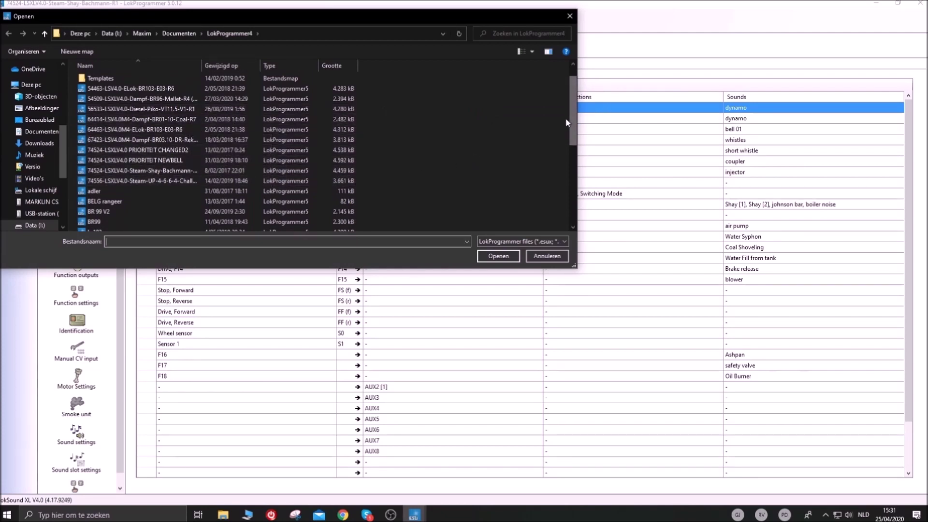
drag(572, 120, 572, 170)
click(144, 102)
click(498, 257)
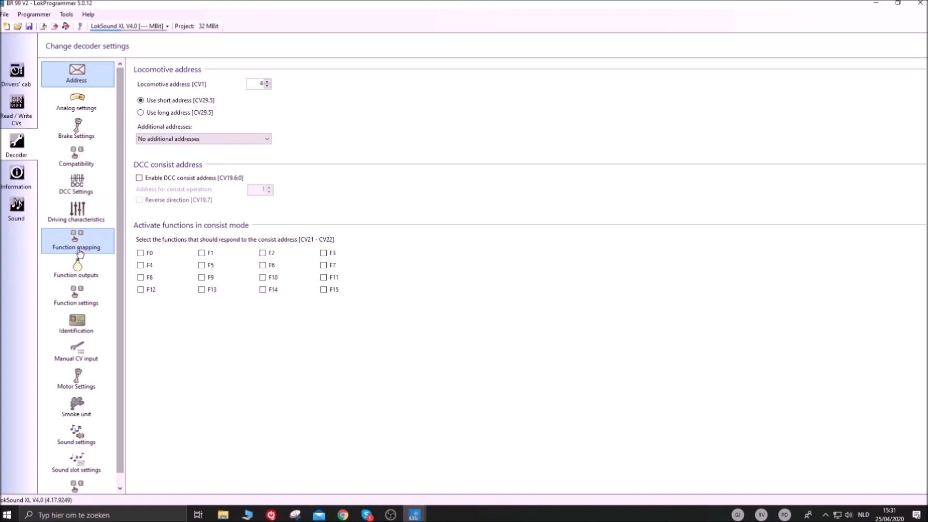
Step: Open the BR 99 V2 function mapping and examine the sound and physical outputs assigned to F24
click(78, 246)
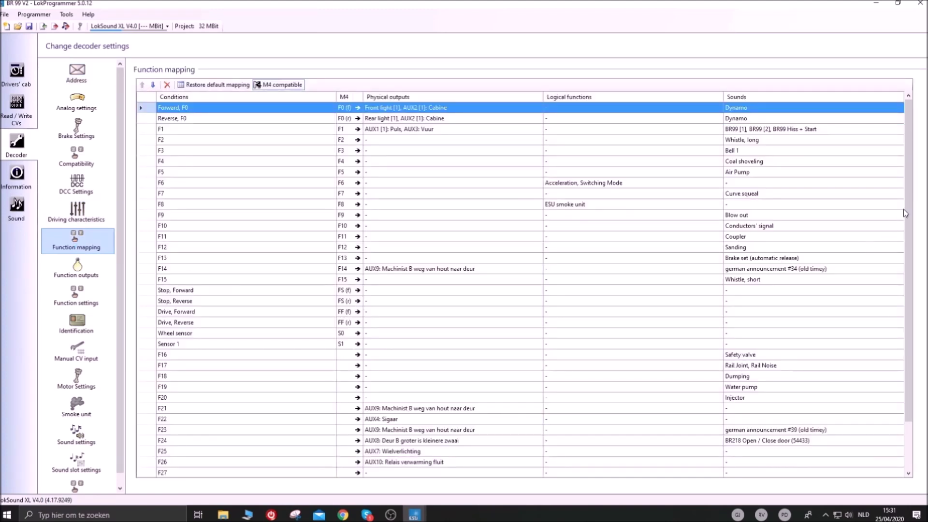
drag(907, 207, 910, 254)
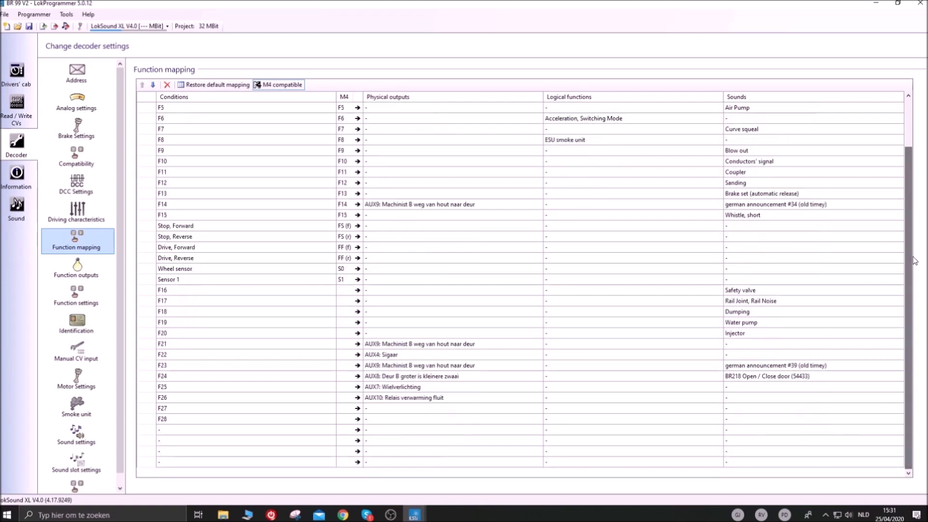
click(766, 379)
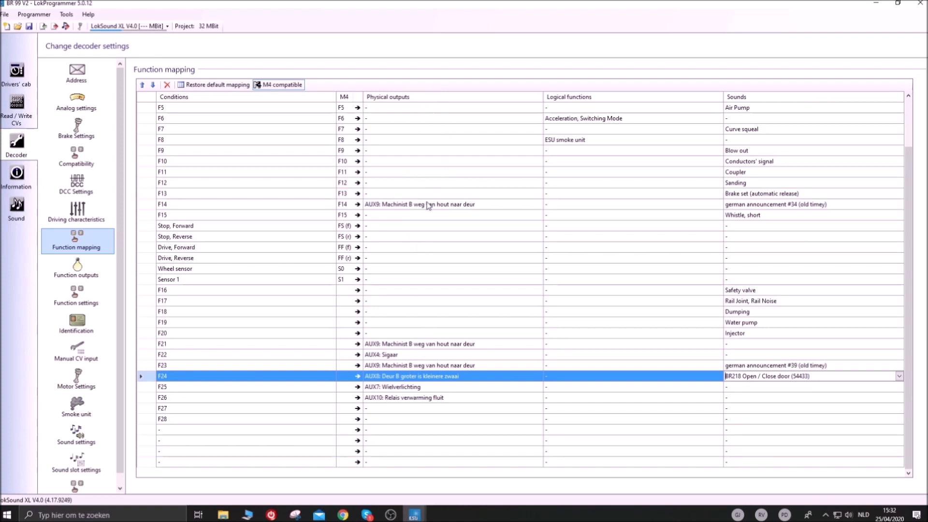
click(536, 378)
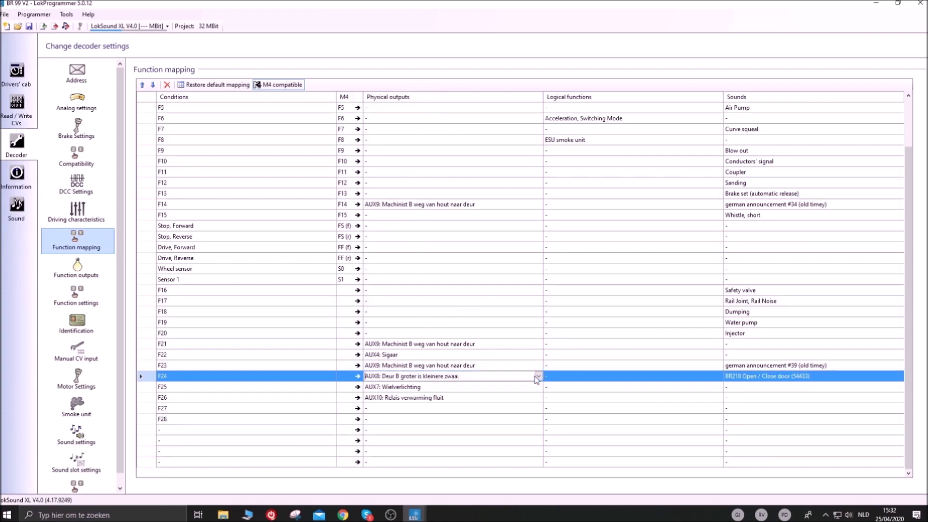
click(539, 376)
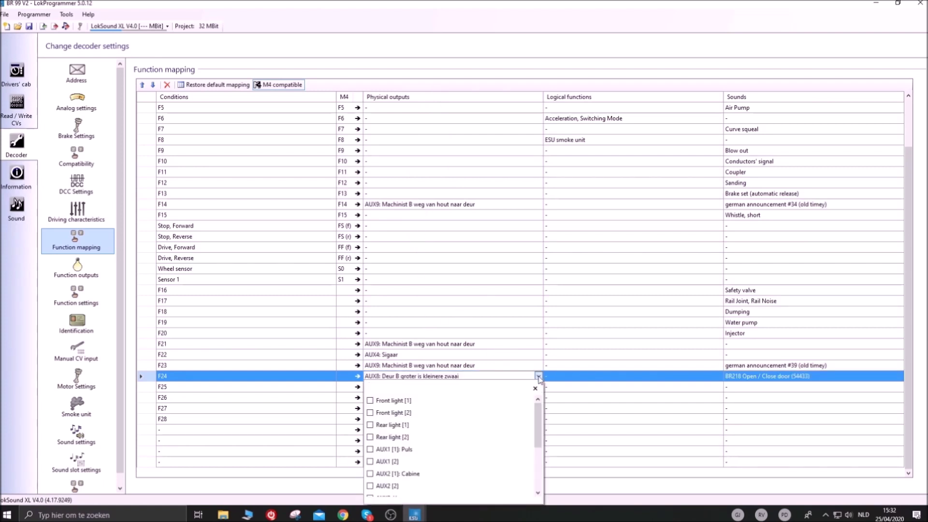
click(538, 377)
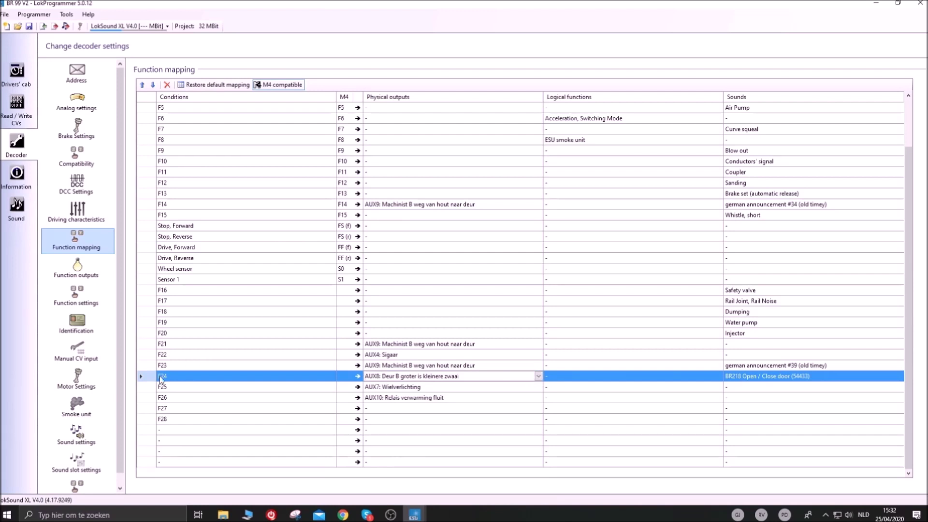
Step: Deselect the AUX8 physical output for F24 and select it again
click(538, 376)
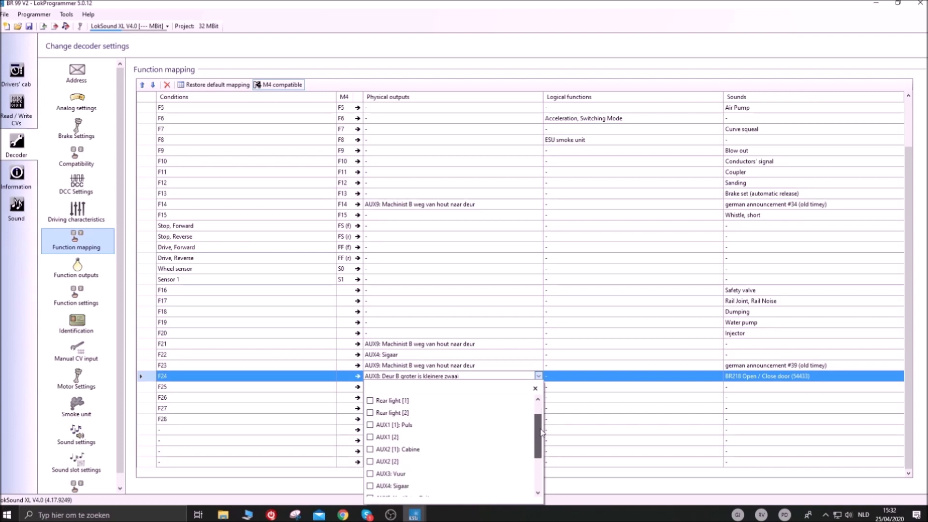
drag(541, 432, 542, 474)
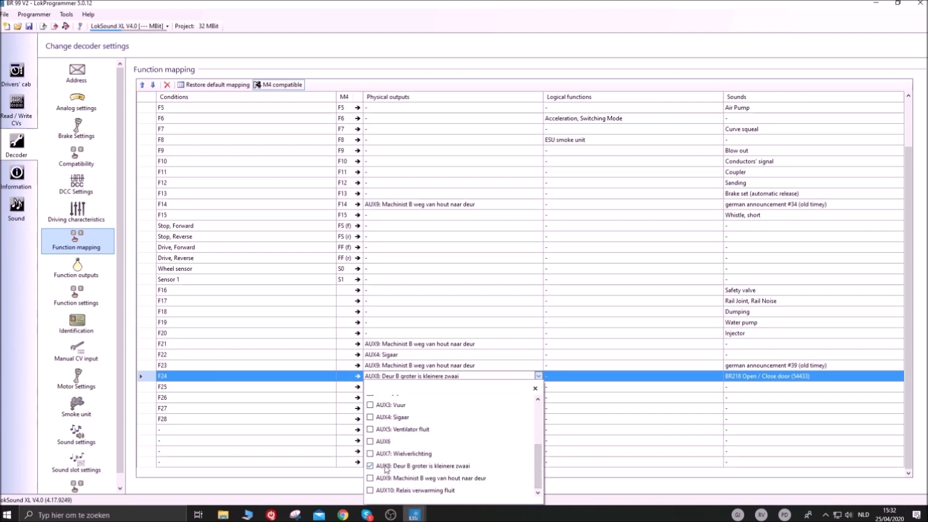
click(414, 469)
click(414, 469)
click(538, 377)
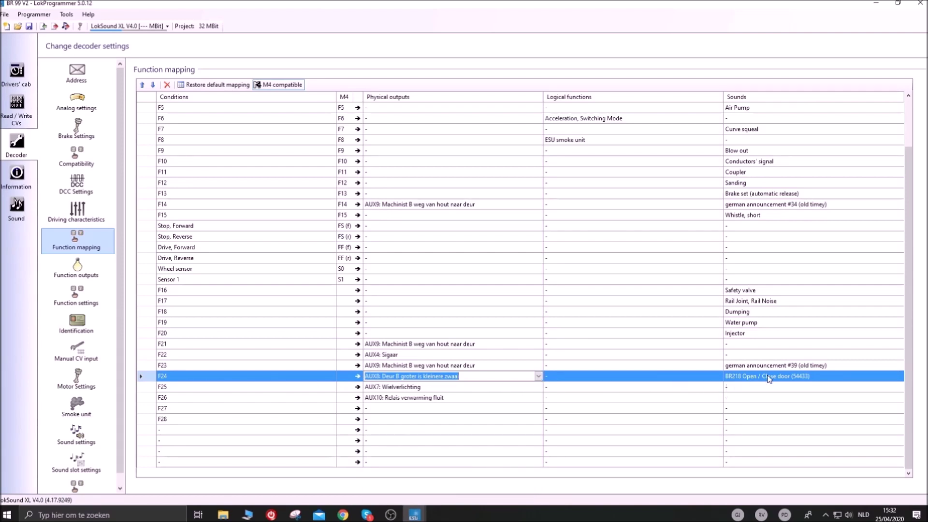
Step: Try the Acceleration and Switching Mode logical functions for F24 and clear both again
click(592, 380)
click(719, 376)
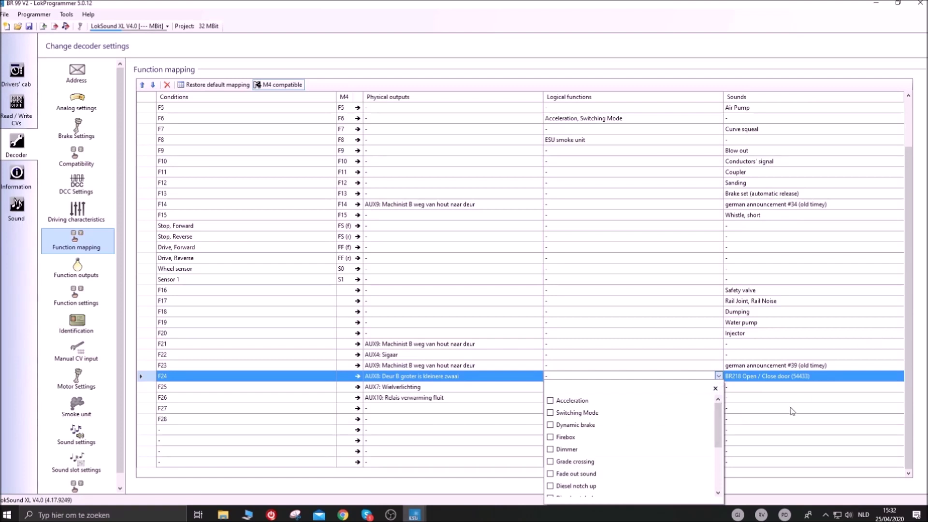
mouse_move(720, 417)
mouse_down()
mouse_move(721, 439)
mouse_move(721, 416)
mouse_up()
click(550, 401)
click(550, 401)
click(550, 401)
click(551, 401)
click(553, 415)
click(553, 415)
Step: Try the Dynamic brake and Firebox logical functions for F24 and clear both again
click(552, 425)
drag(719, 419, 719, 426)
click(578, 408)
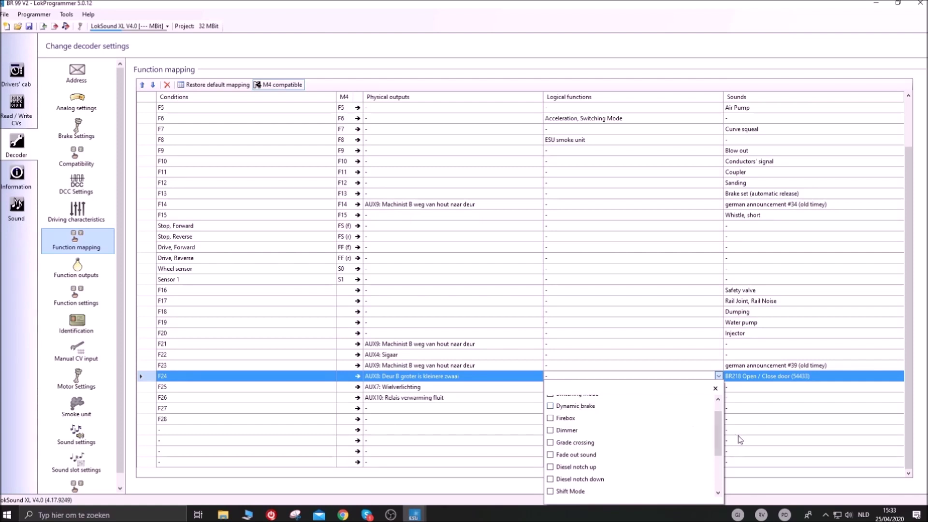
click(566, 418)
click(568, 419)
Step: Try the Dimmer and Fade out sound logical functions for F24 and clear both again
drag(716, 433, 720, 442)
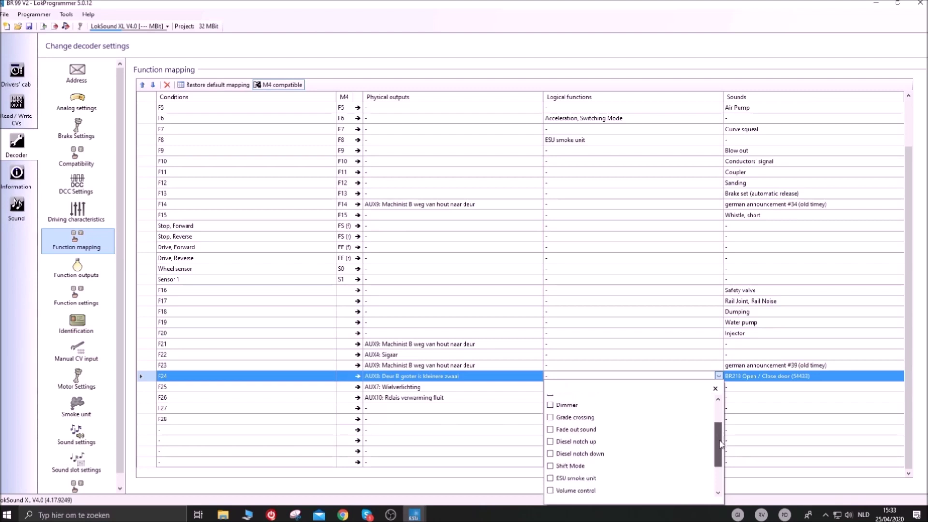
click(559, 409)
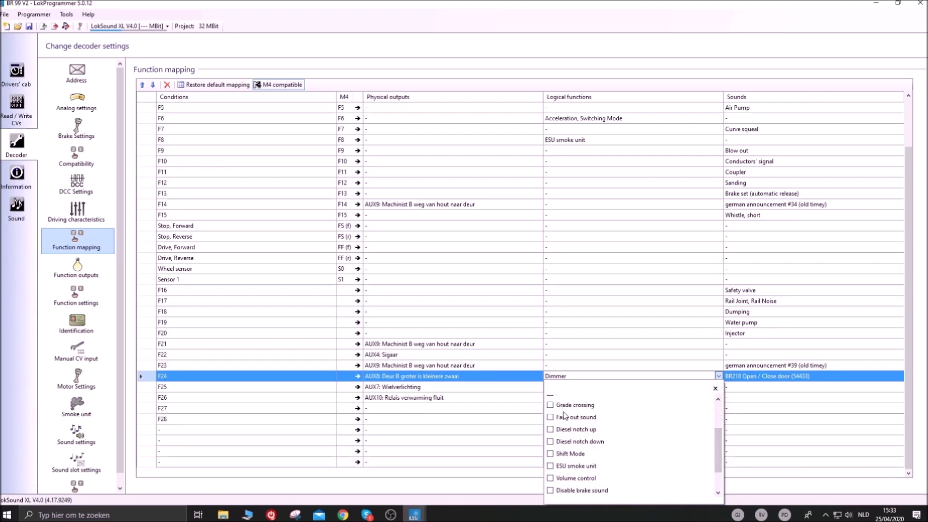
scroll(565, 415, down, 1)
click(571, 421)
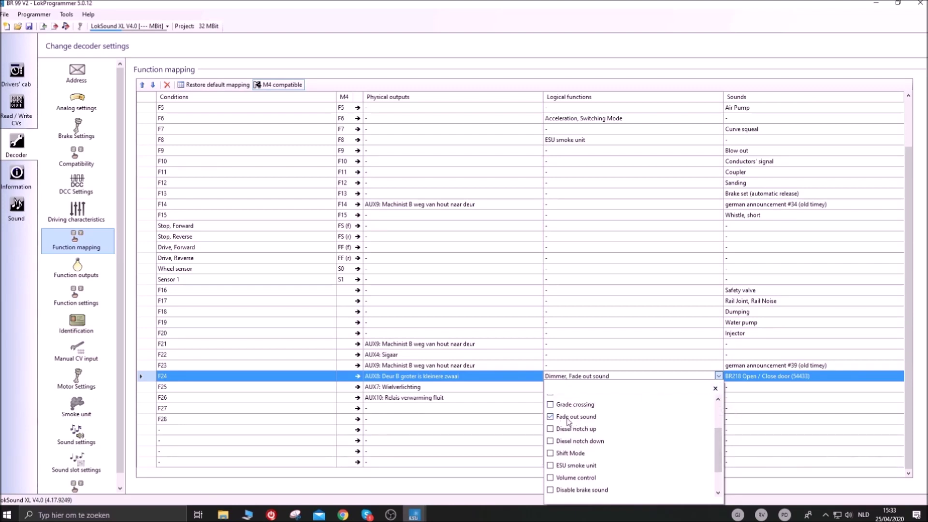
scroll(677, 434, up, 1)
click(551, 420)
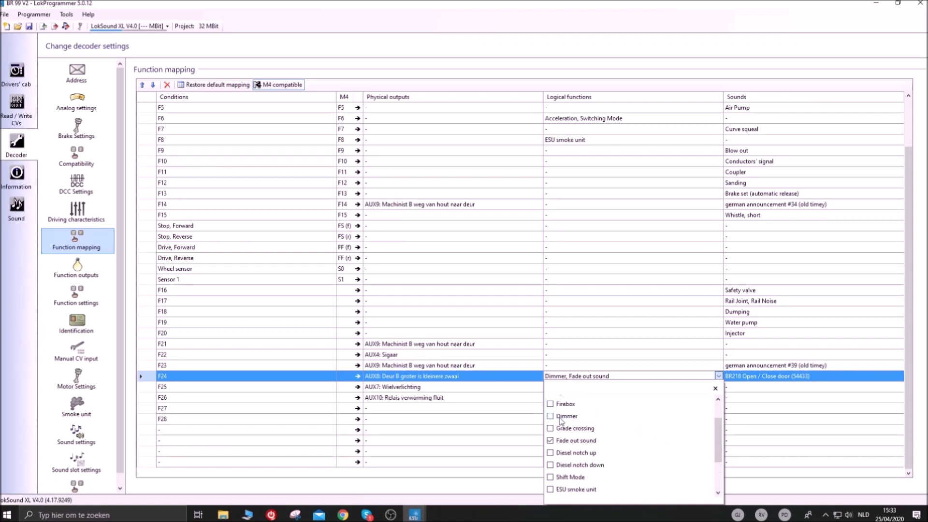
scroll(718, 451, down, 1)
click(565, 420)
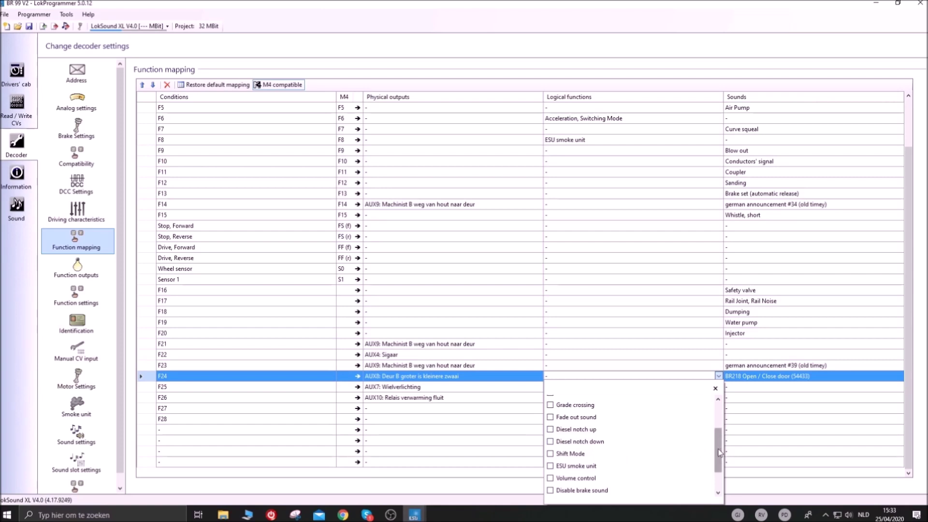
Step: Try the Shift Mode and ESU smoke unit logical functions for F24 and clear both again
scroll(718, 451, down, 1)
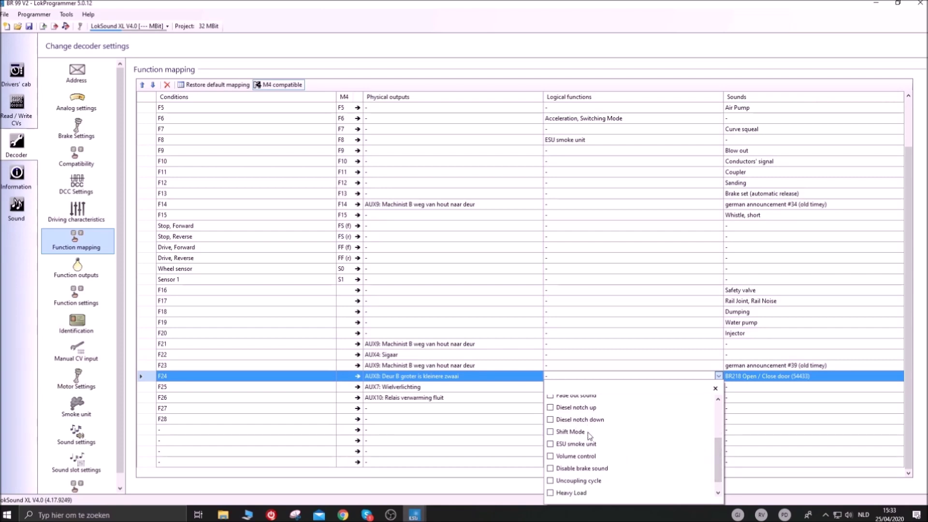
scroll(714, 457, down, 1)
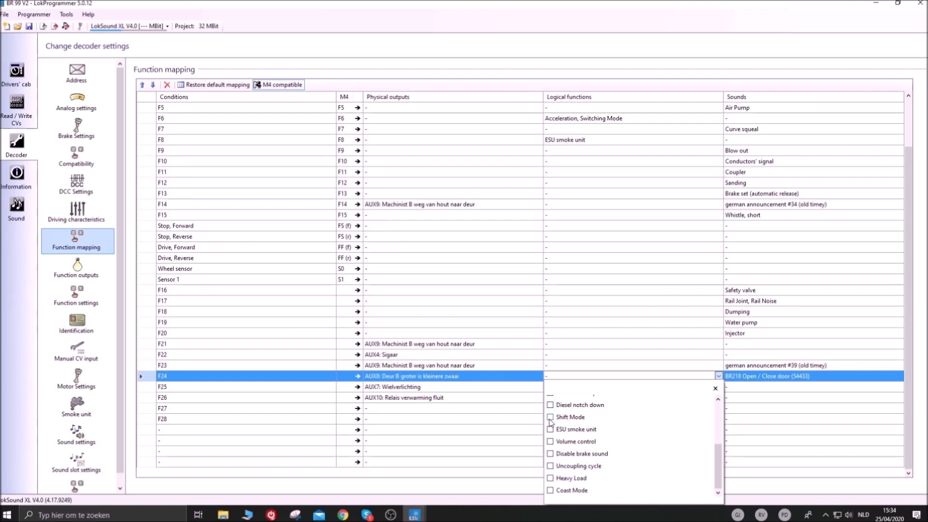
click(550, 417)
click(550, 417)
click(552, 430)
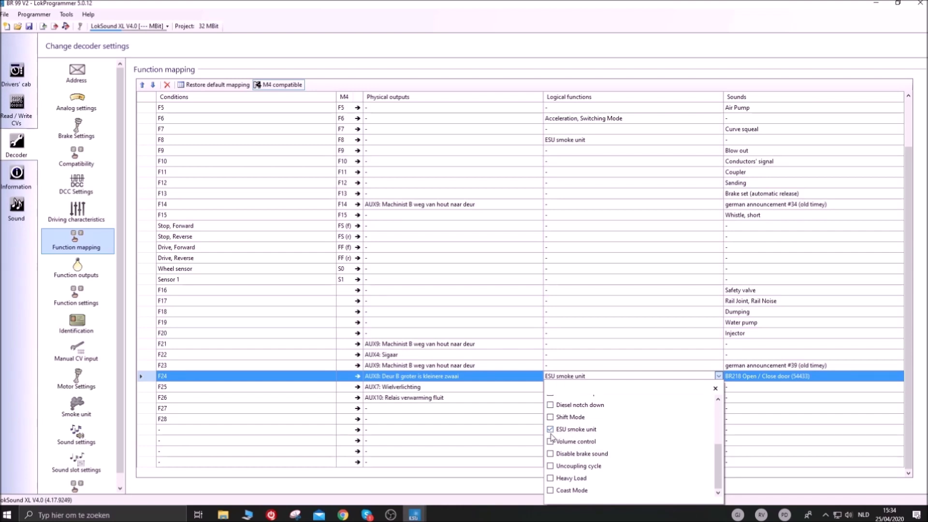
click(552, 430)
Step: Assign the Volume control logical function to F24, reopen the selection and clear it again
click(552, 442)
click(715, 388)
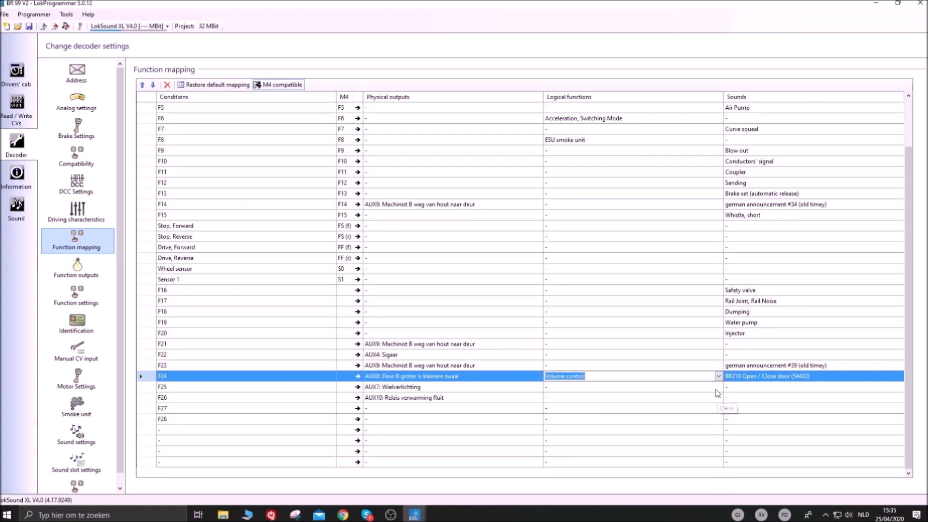
click(718, 376)
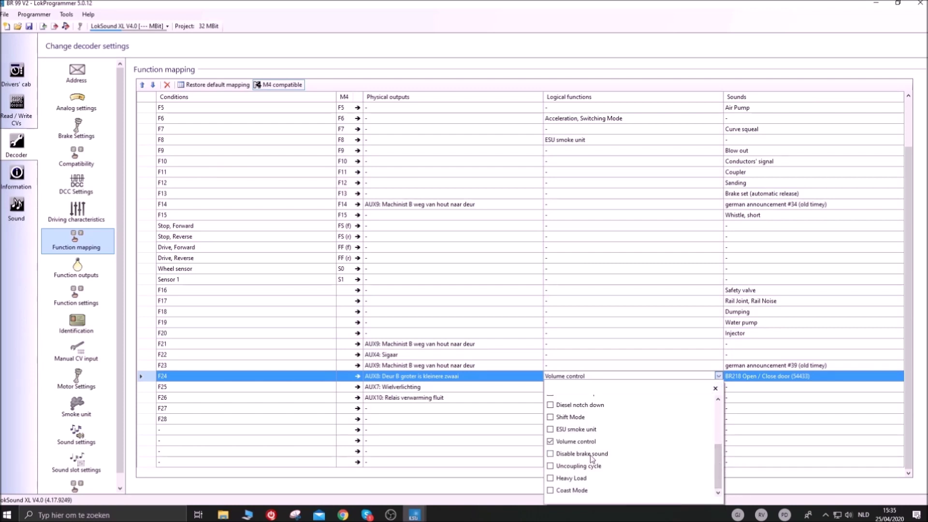
click(551, 442)
click(715, 389)
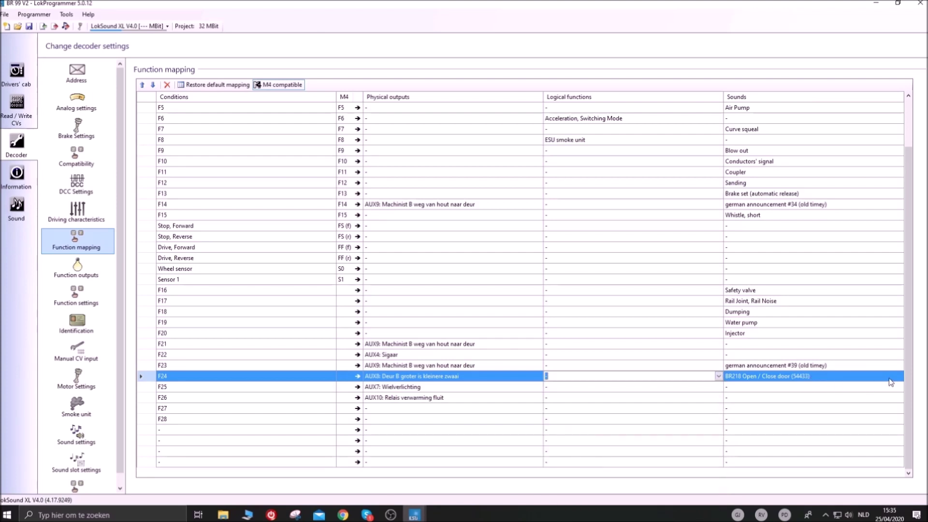
Step: Examine the sound slots that can be assigned to F24 and close the selection unchanged
click(899, 376)
drag(897, 418, 898, 474)
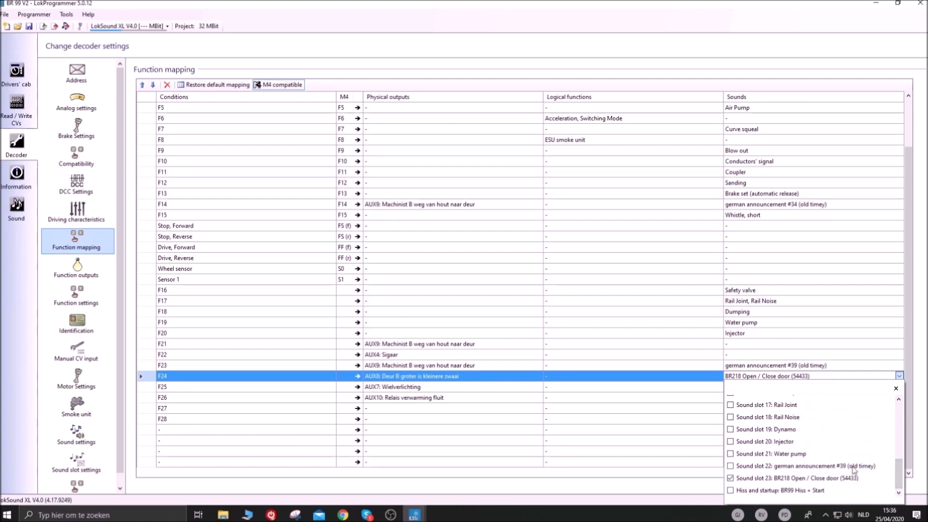
drag(900, 472, 898, 407)
click(896, 390)
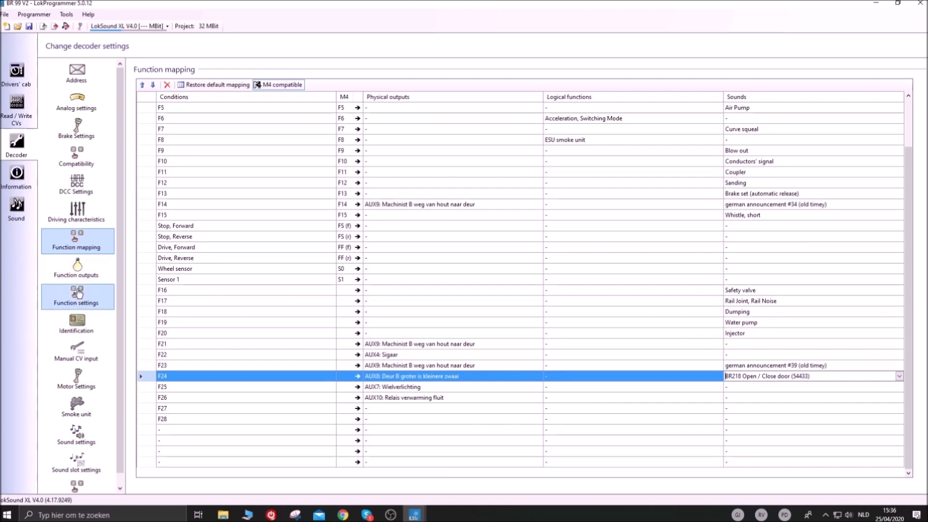
Step: Open the function outputs of the LokSound 5 XL project and examine Front light [1]'s name, power on delay and power off delay
click(77, 272)
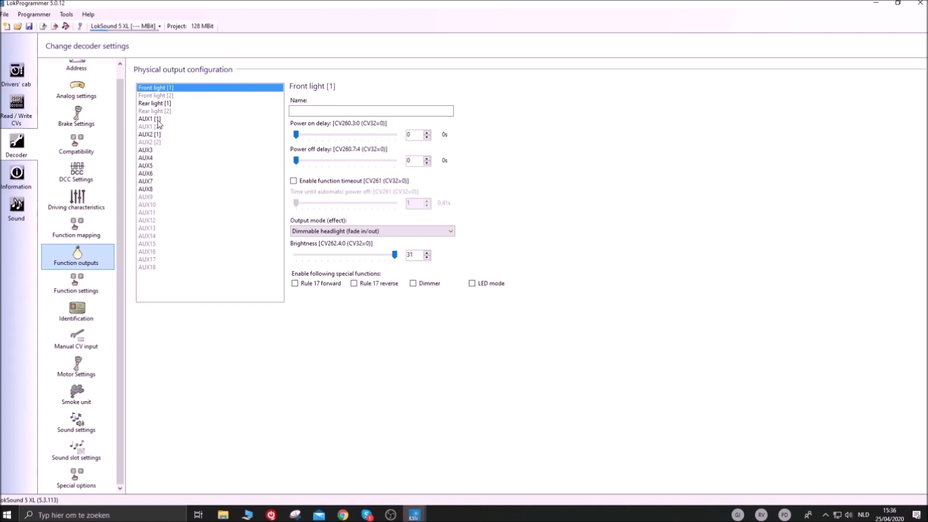
click(314, 112)
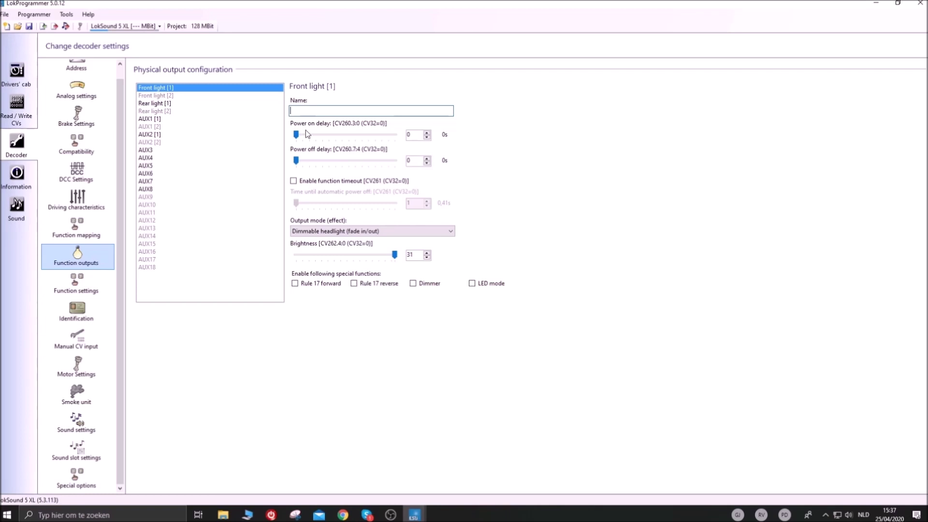
mouse_move(296, 135)
mouse_down()
mouse_move(401, 146)
mouse_move(296, 139)
mouse_up()
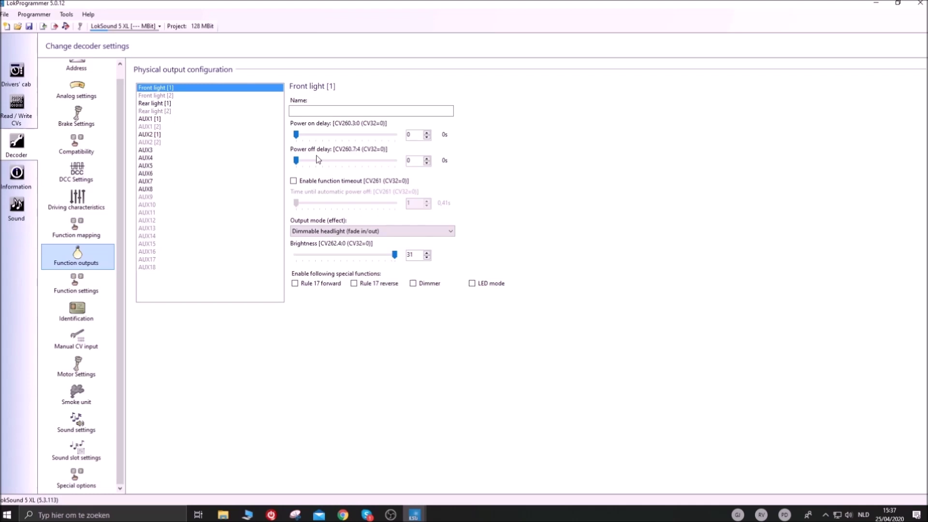
mouse_move(296, 163)
mouse_down()
mouse_move(310, 159)
mouse_move(296, 163)
mouse_up()
Step: Enable the function timeout for Front light [1], try its automatic power-off range and set the time back to 1
click(315, 182)
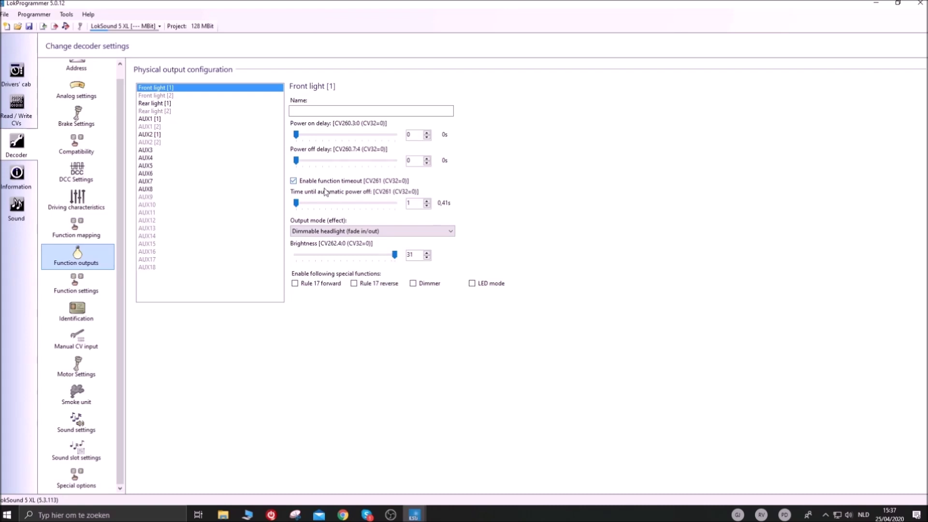
drag(296, 203, 406, 214)
drag(394, 203, 303, 201)
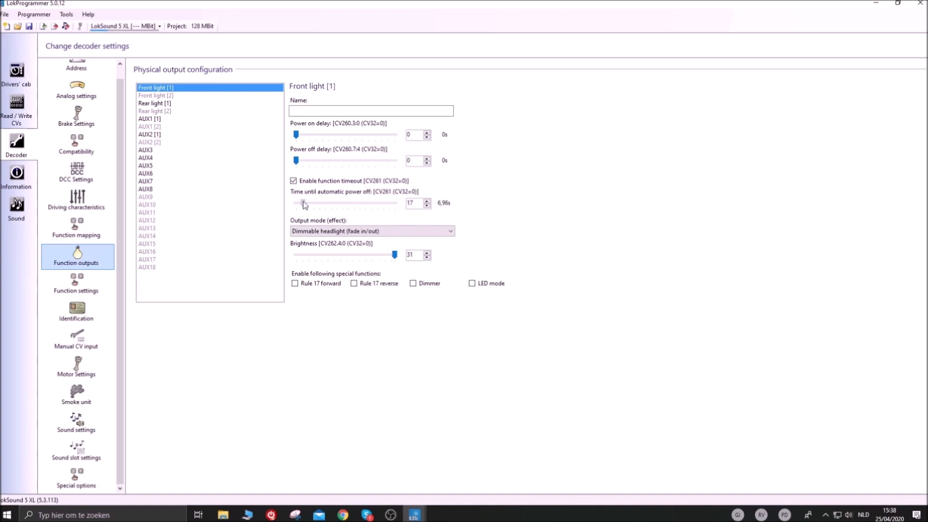
Step: Try the Dimmable headlight and Neon light output modes for Front light [1], testing the neon brightness and startup time
click(331, 233)
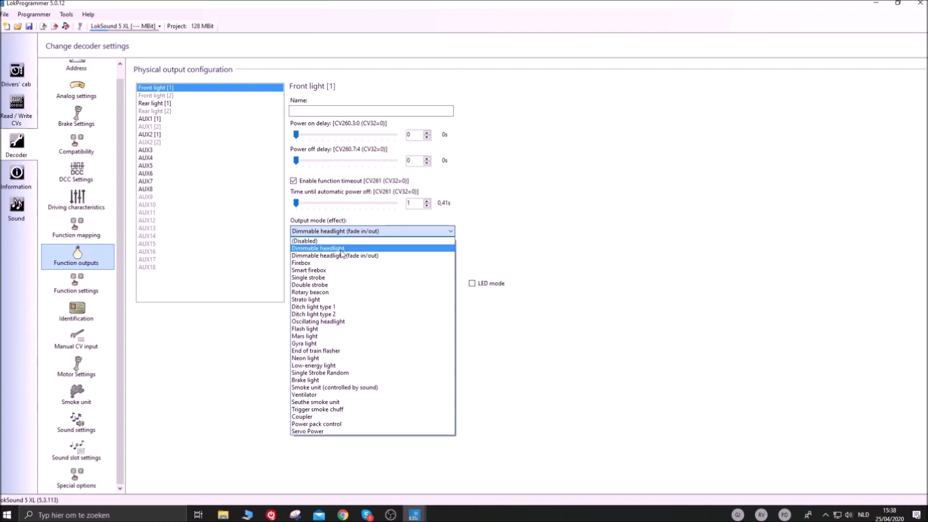
click(342, 248)
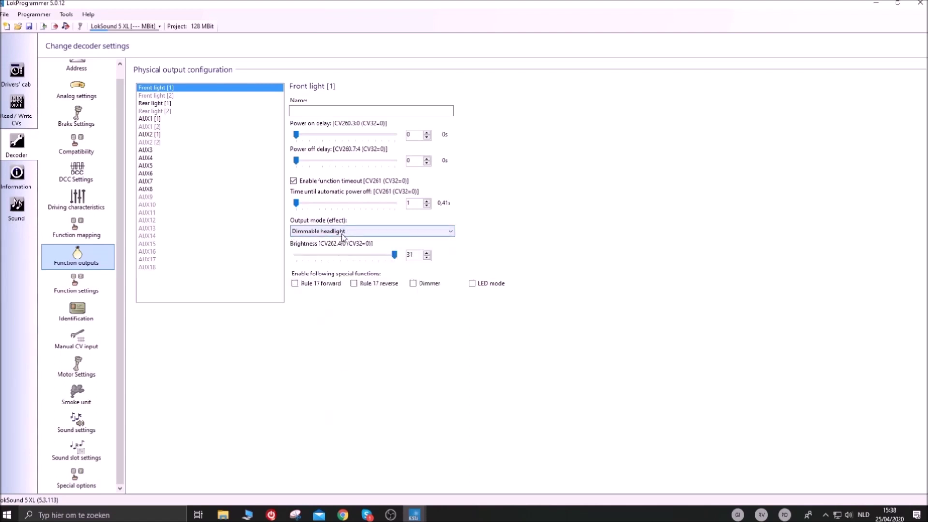
click(343, 236)
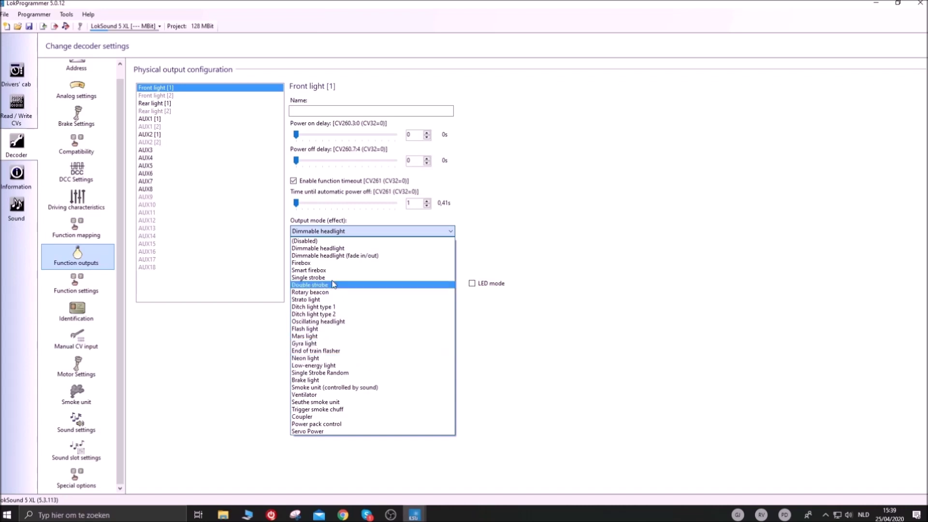
click(333, 361)
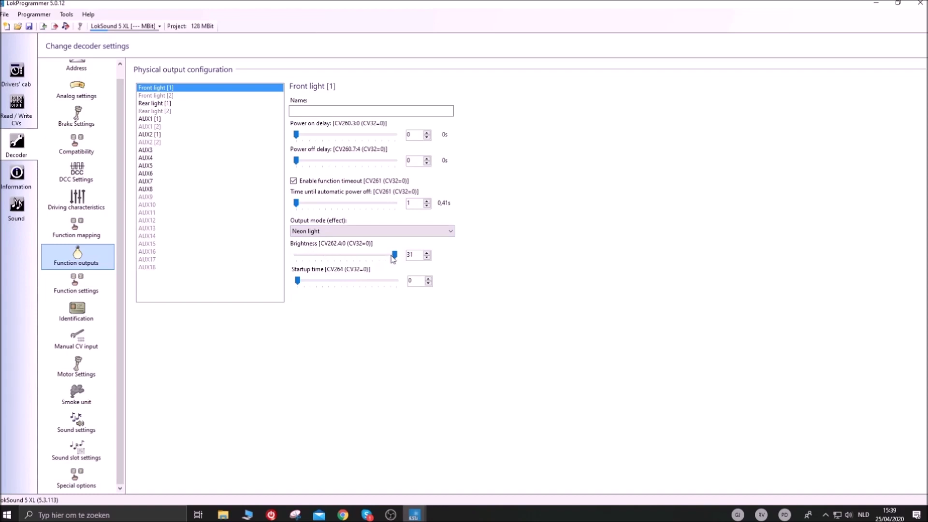
mouse_move(395, 254)
mouse_down()
mouse_move(328, 260)
mouse_move(396, 255)
mouse_up()
mouse_move(298, 281)
mouse_down()
mouse_move(319, 281)
mouse_move(296, 280)
mouse_up()
Step: Try the Ventilator output mode for Front light [1], testing its speed and acceleration rate
click(346, 232)
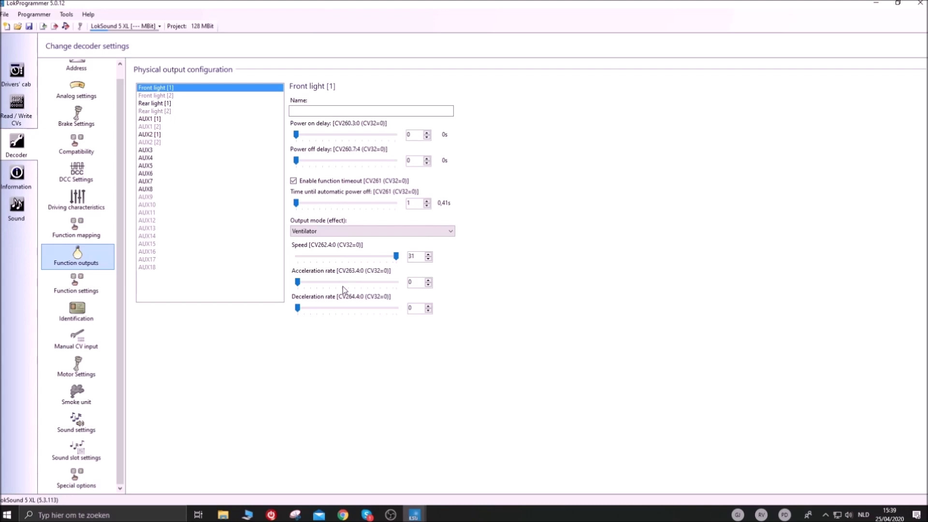
drag(396, 256, 396, 256)
drag(313, 282, 292, 283)
Step: Try the Seuthe smoke unit mode for Front light [1] with standing heat 31, minimum driving heat 13 and maximum driving heat 28
click(321, 234)
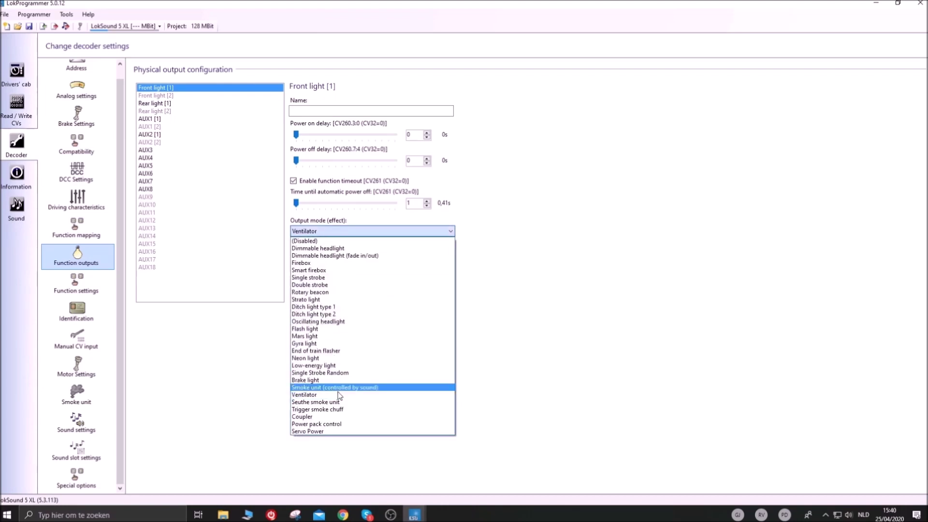
click(341, 402)
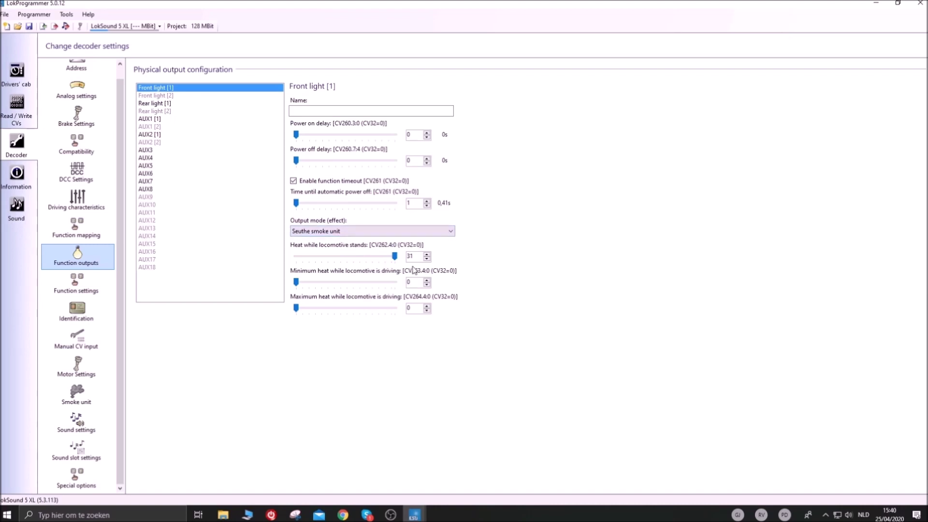
drag(394, 256, 347, 261)
drag(347, 260, 397, 261)
drag(323, 286, 338, 287)
drag(298, 314, 384, 306)
Step: Try the Trigger smoke chuff and Coupler output modes for Front light [1]
click(326, 233)
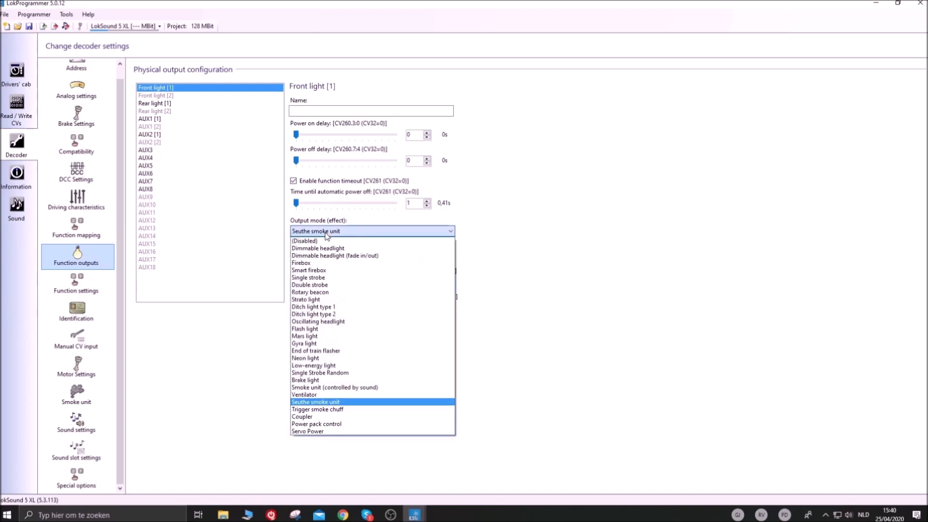
click(333, 410)
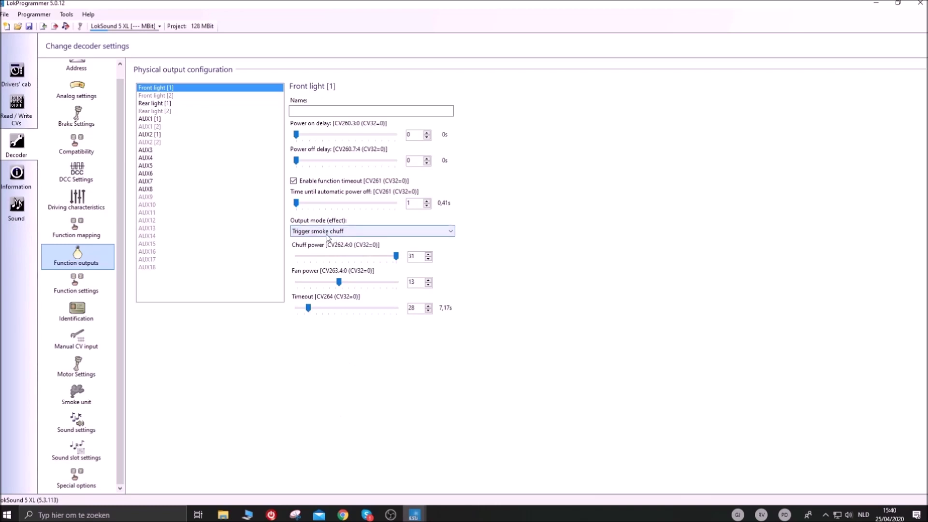
click(327, 232)
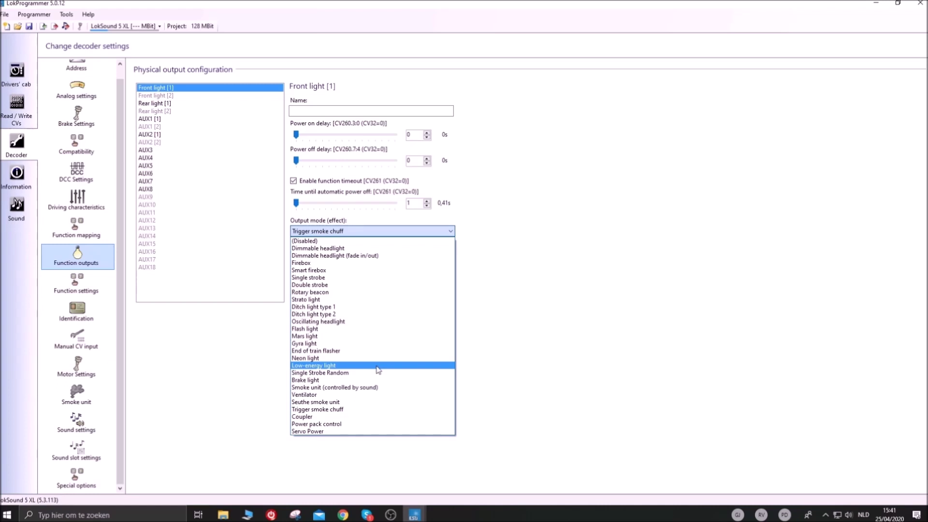
click(352, 417)
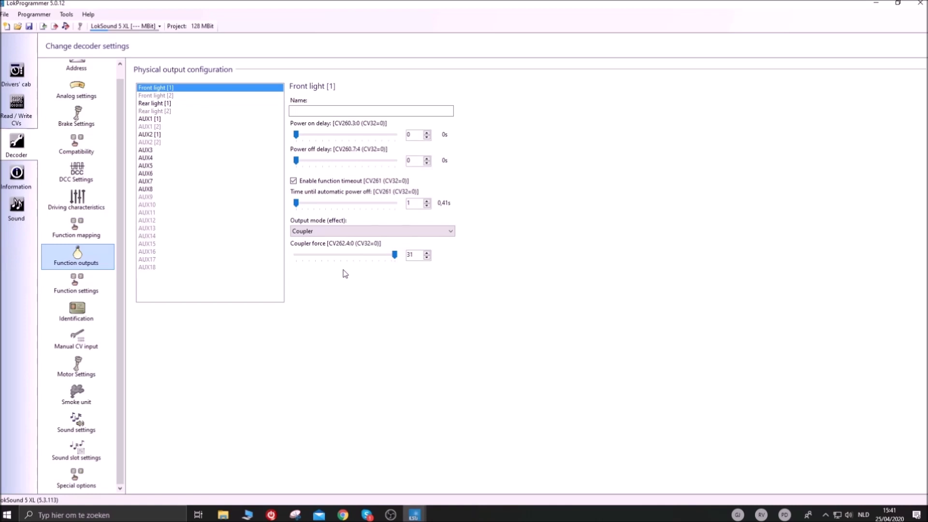
Step: Set the output mode of Front light [1] to Servo Power
click(306, 235)
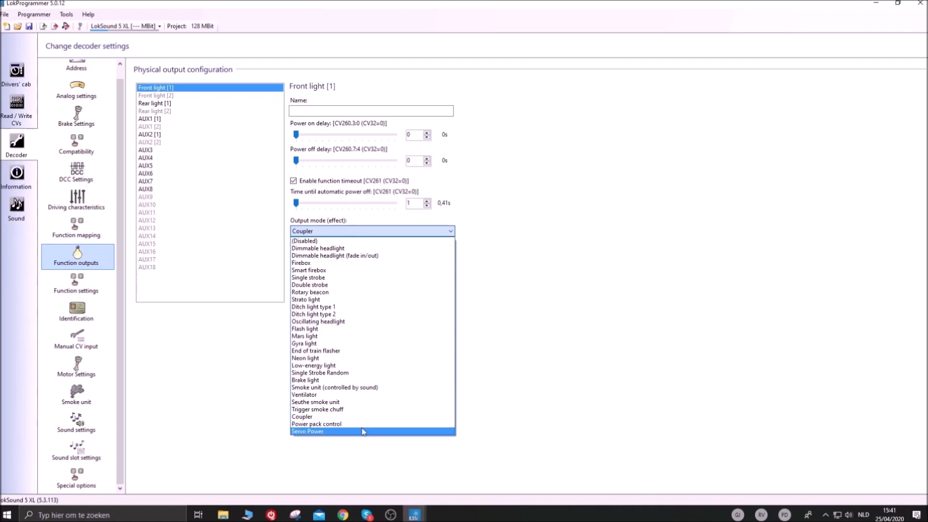
click(346, 432)
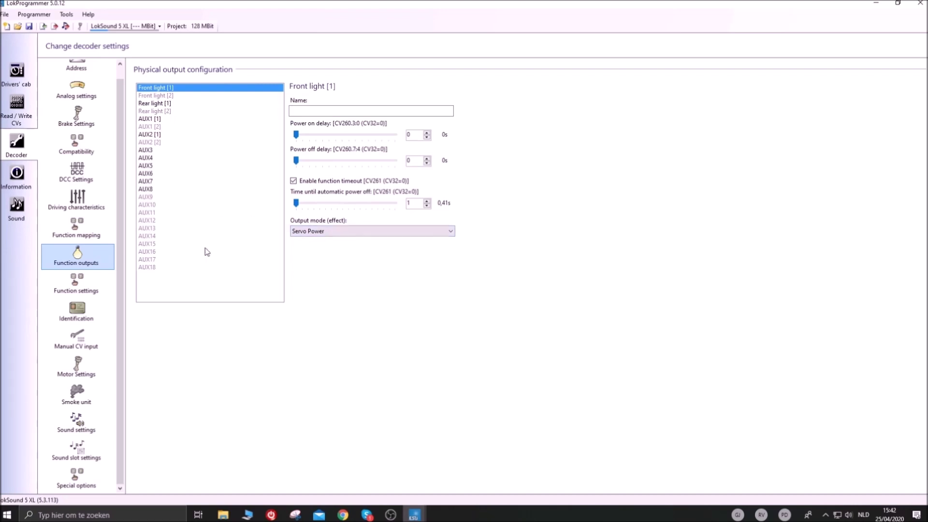
Step: Check which output modes (effects) can be assigned to AUX4
click(161, 159)
click(307, 231)
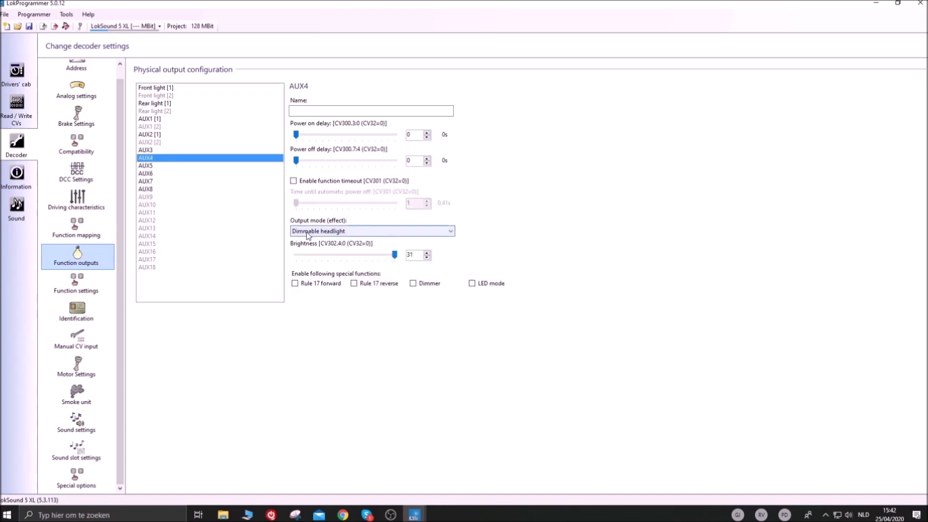
click(307, 231)
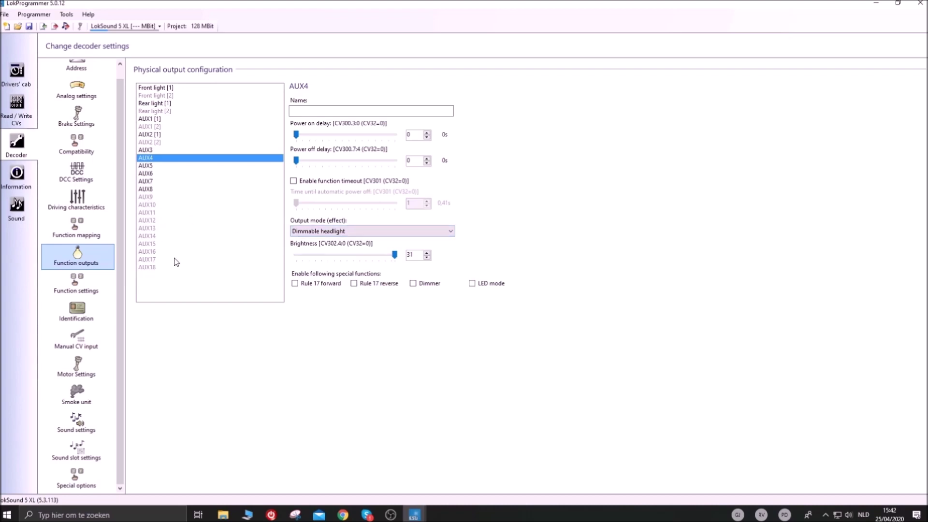
click(315, 232)
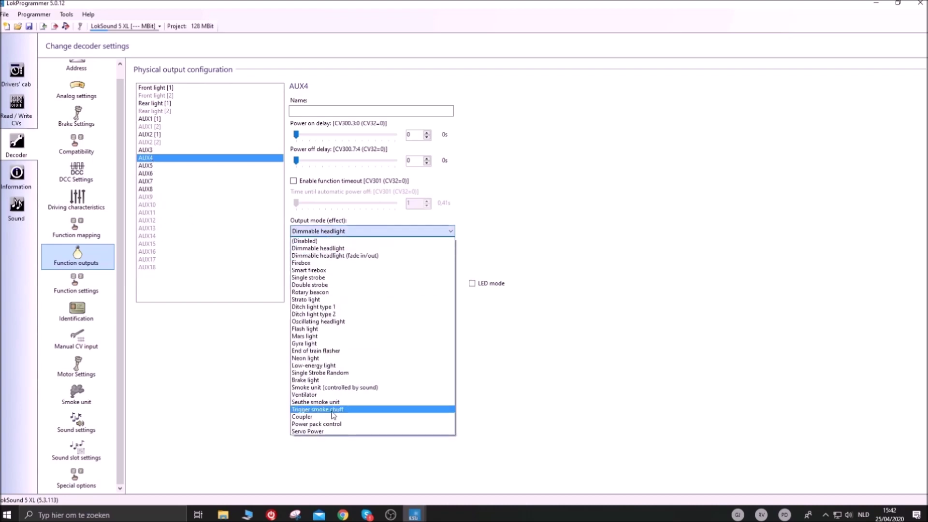
click(332, 233)
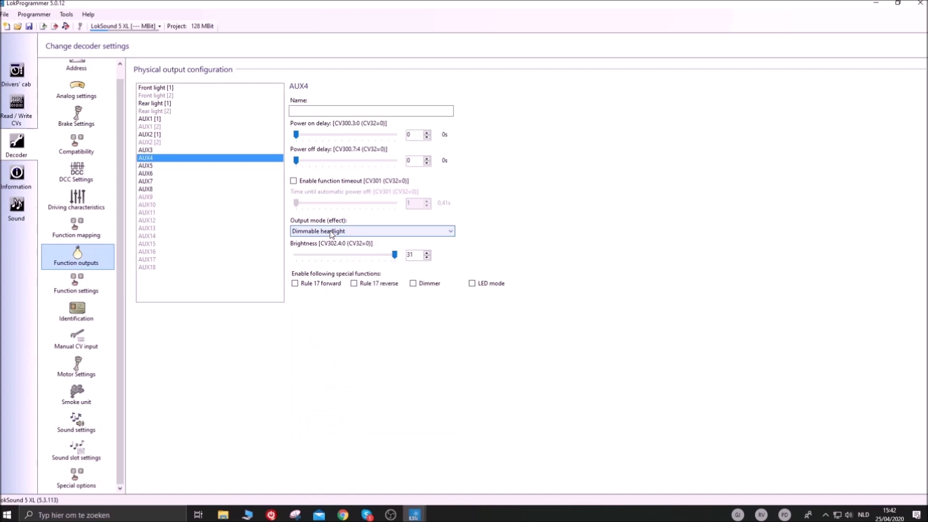
Step: Look through outputs AUX18, AUX15 and AUX14, examining the output modes offered for AUX15
click(160, 267)
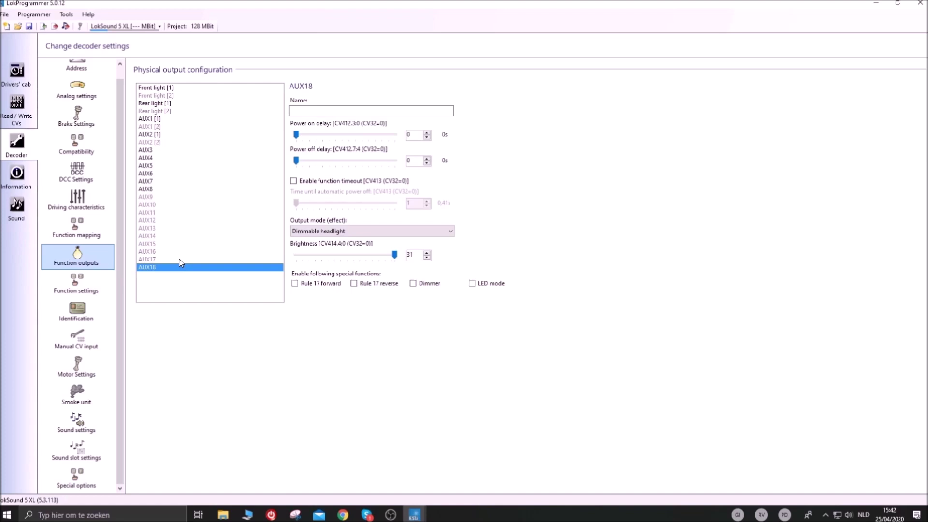
click(159, 244)
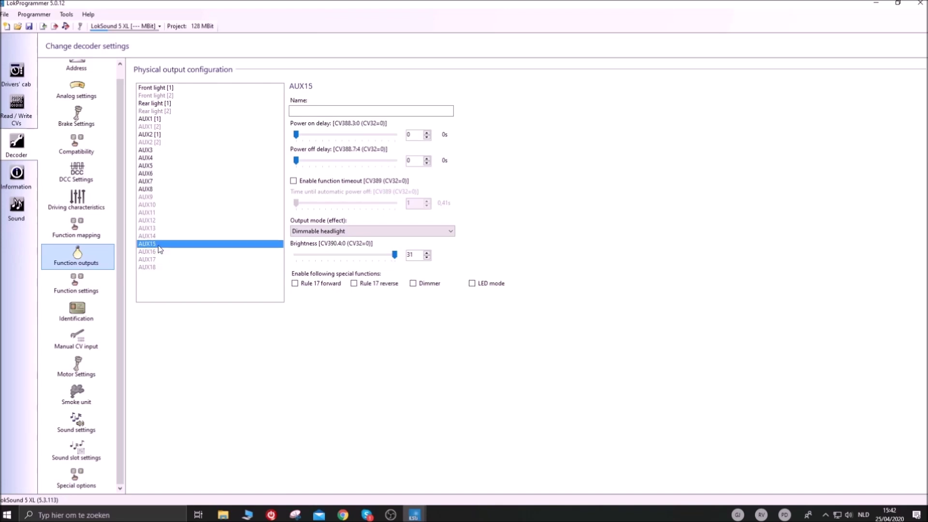
click(324, 232)
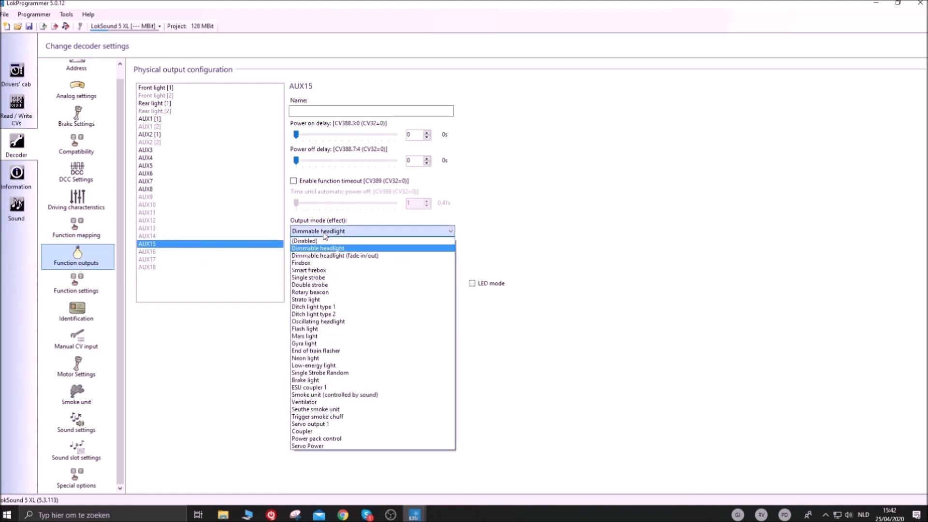
click(324, 233)
click(190, 237)
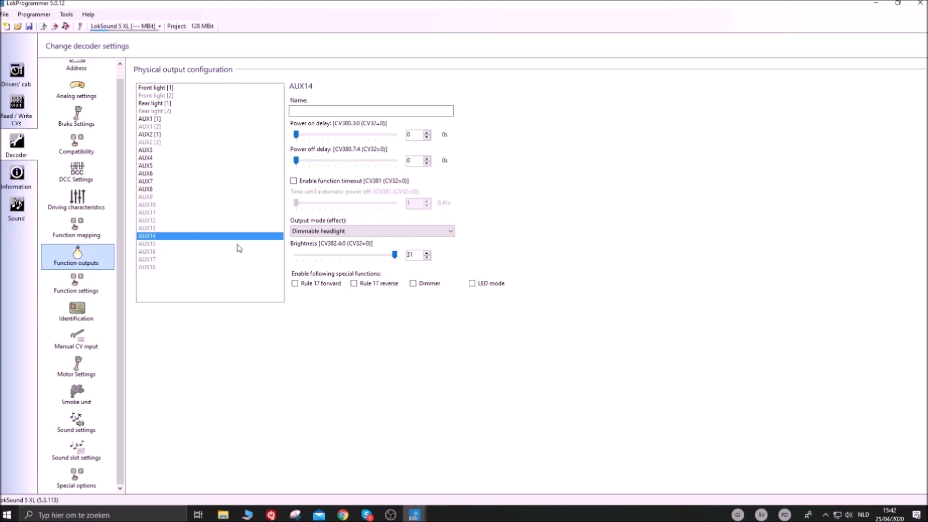
click(158, 244)
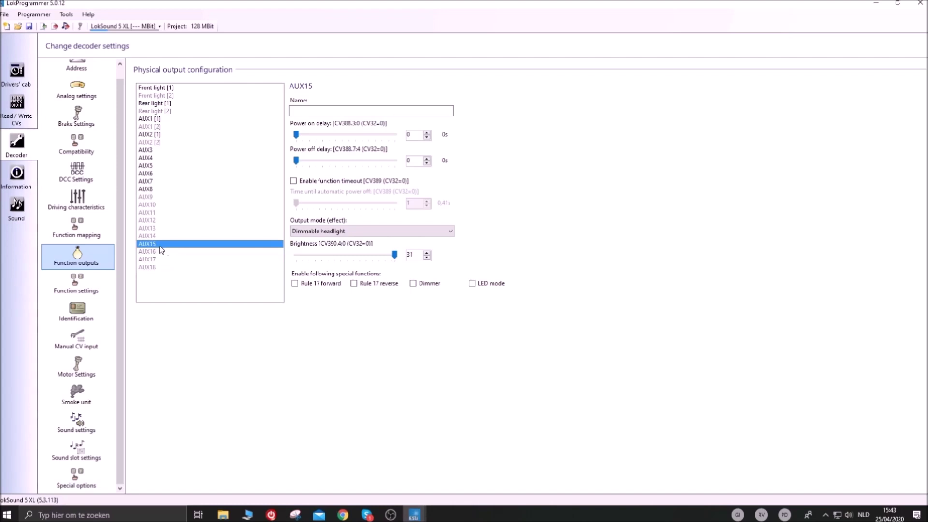
click(338, 232)
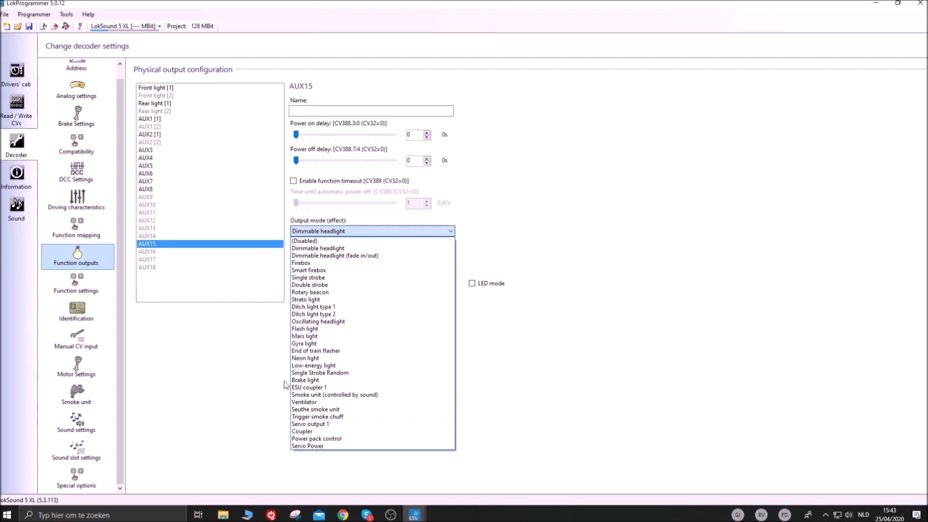
click(211, 253)
Step: Set the output mode of AUX16 to Servo output 2 with duration A 27 and duration B 32
click(211, 253)
click(350, 231)
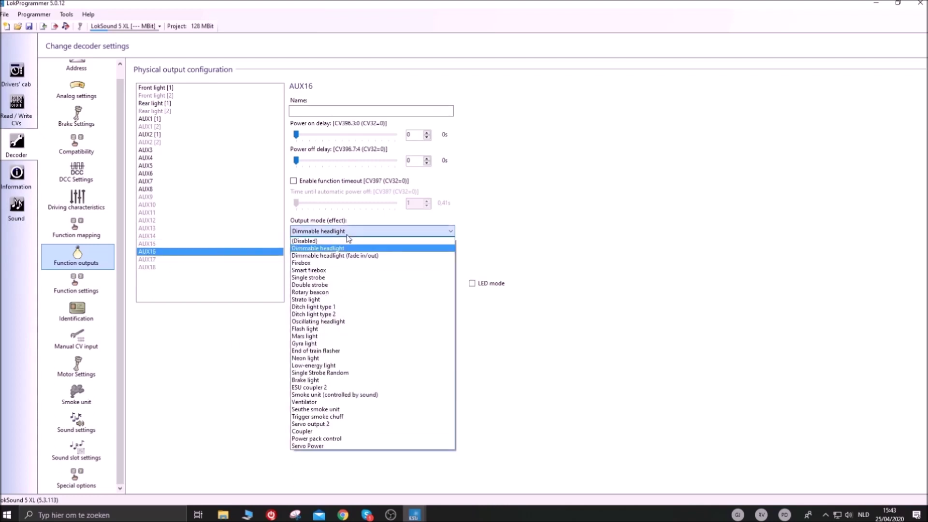
click(311, 424)
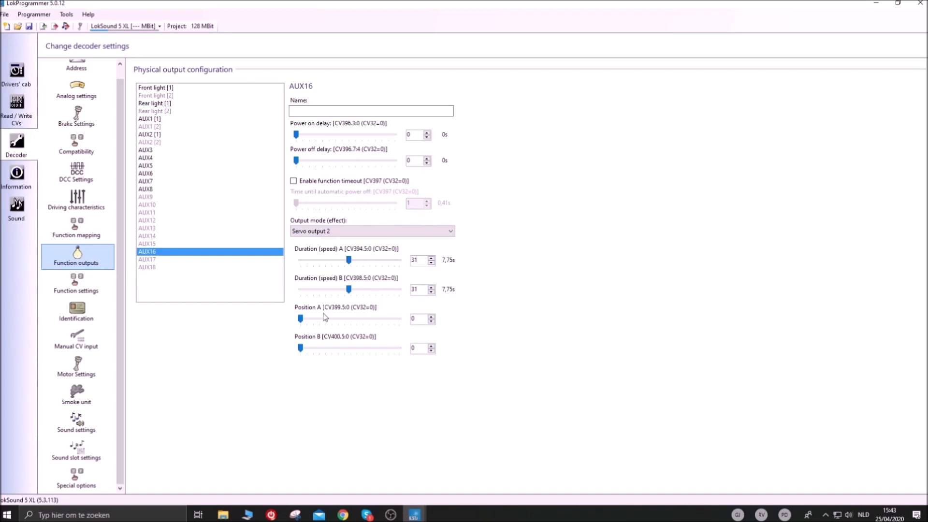
drag(349, 261, 343, 262)
click(354, 290)
Step: Adjust the AUX16 servo's Position A to 9 and Position B to 63, and finish by lowering both slightly
drag(302, 321, 329, 325)
drag(302, 353, 395, 356)
drag(328, 318, 300, 323)
drag(393, 347, 398, 348)
mouse_move(302, 320)
mouse_down()
mouse_move(327, 321)
mouse_move(314, 321)
mouse_up()
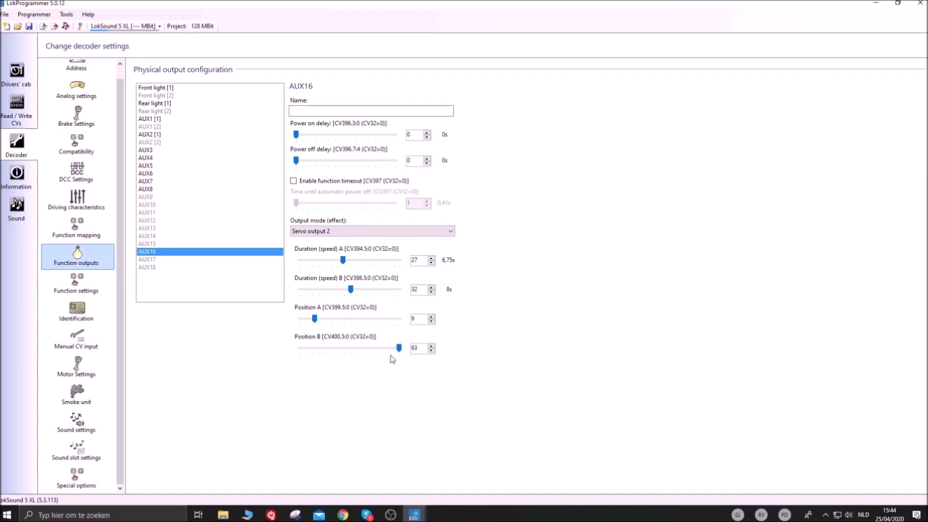
drag(399, 348, 384, 349)
drag(310, 320, 308, 320)
Step: Enable automatic uncoupling in the function settings with speed 60, push time 30, wait time 20 and move time 32
click(97, 282)
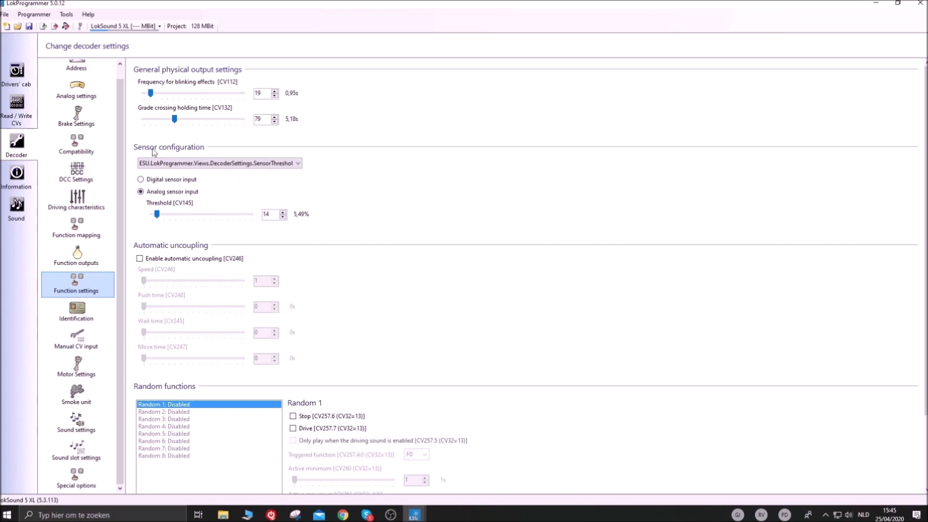
scroll(309, 265, down, 3)
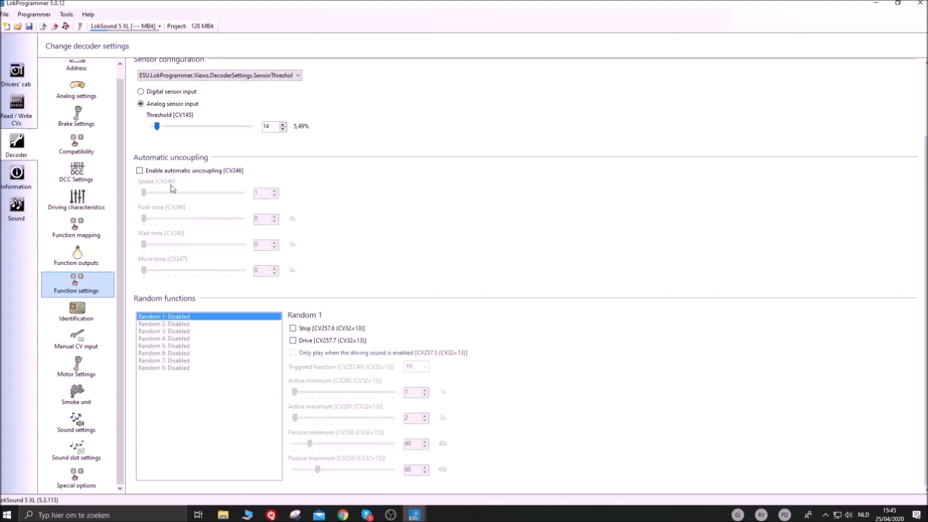
click(162, 173)
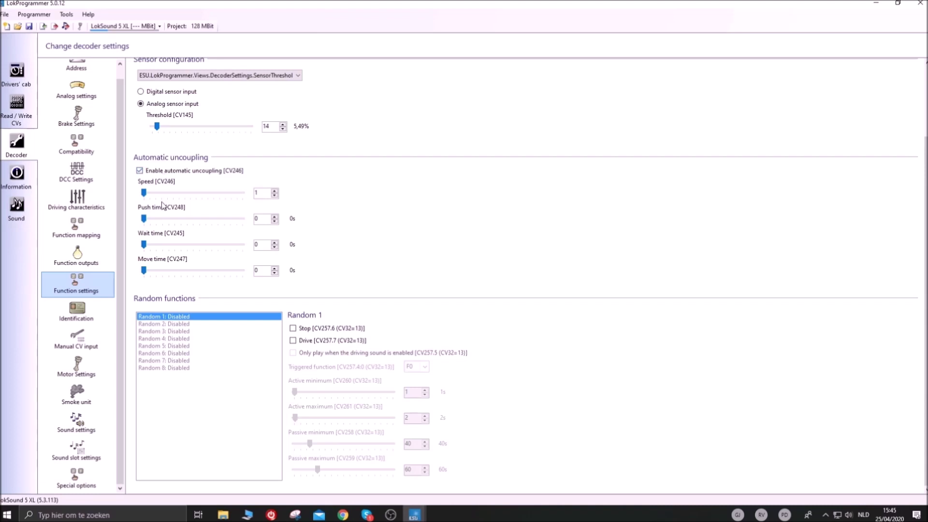
drag(144, 193, 156, 270)
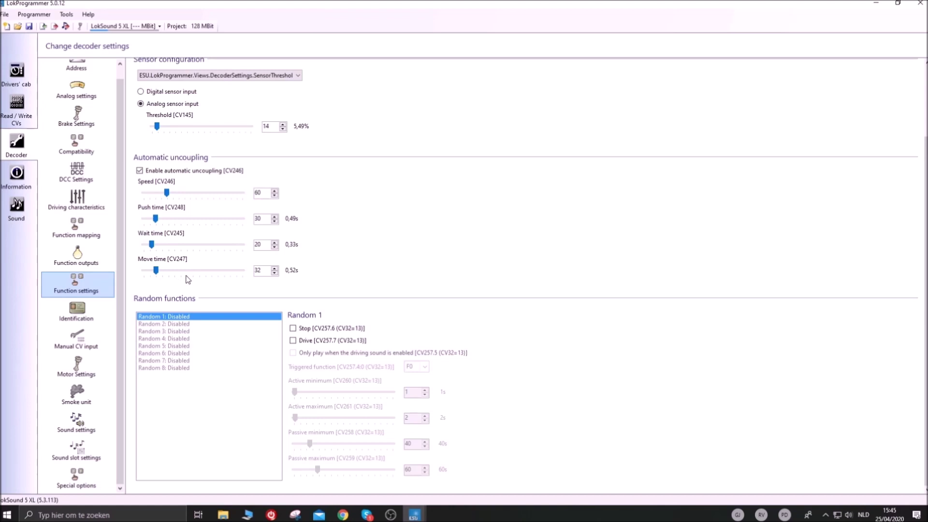
Step: Check the sound slots in the sound project overview and return to Random 1 in the function settings
click(245, 324)
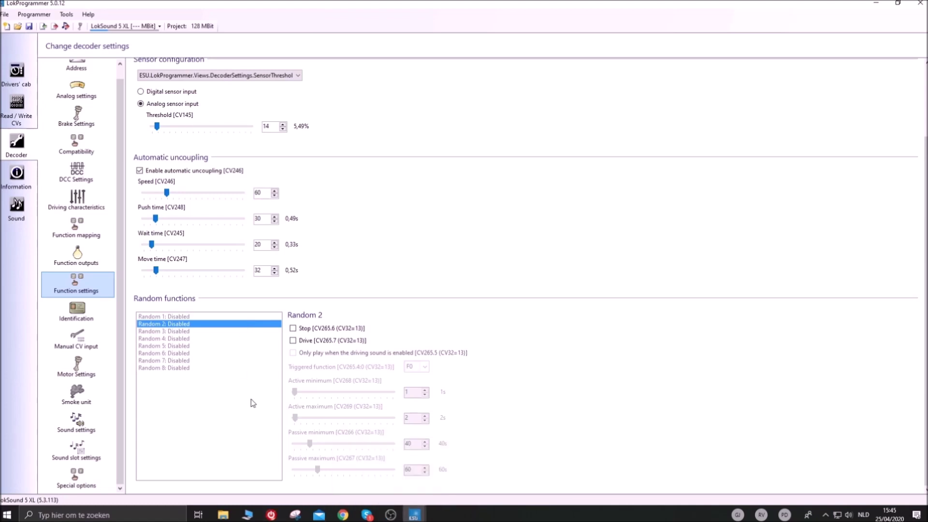
click(12, 199)
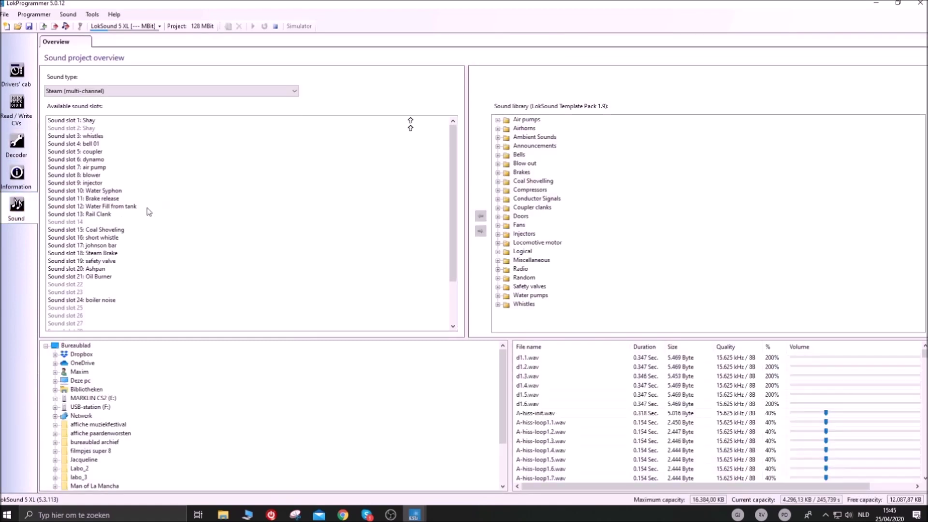
click(16, 143)
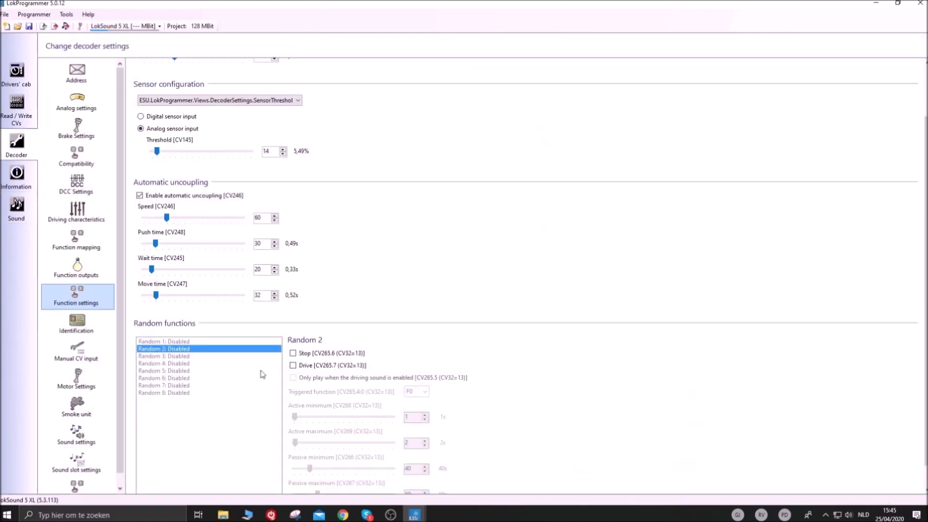
click(241, 343)
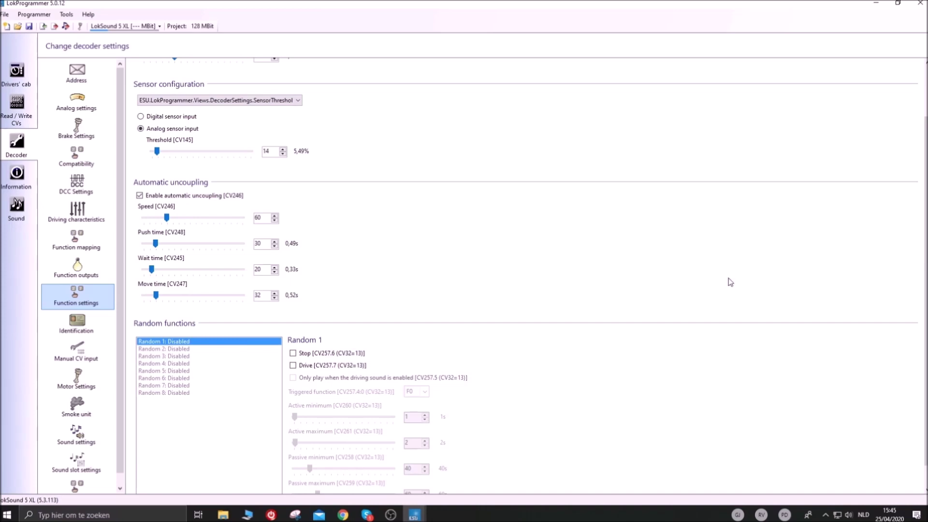
Step: Enable Random 1 for both Stop and Drive, playing only when the driving sound is enabled
scroll(894, 311, down, 1)
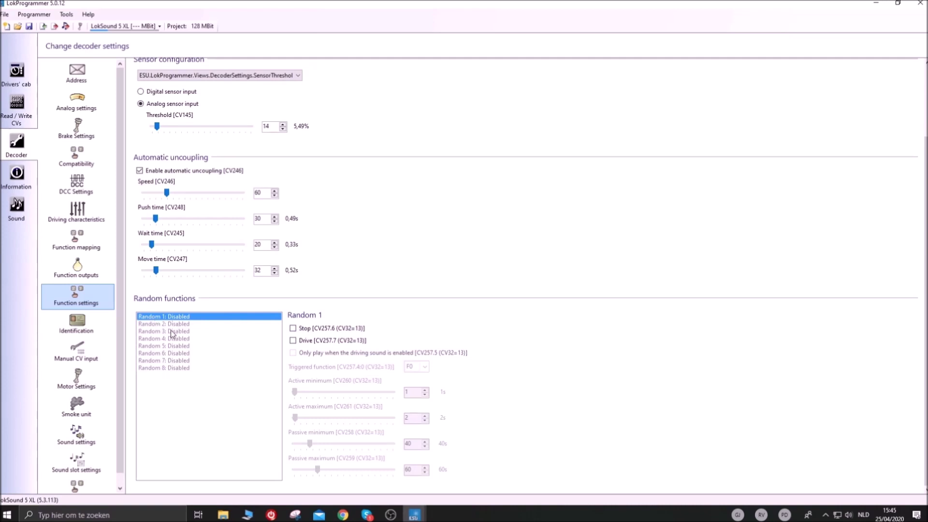
click(304, 343)
click(304, 343)
click(307, 329)
click(307, 341)
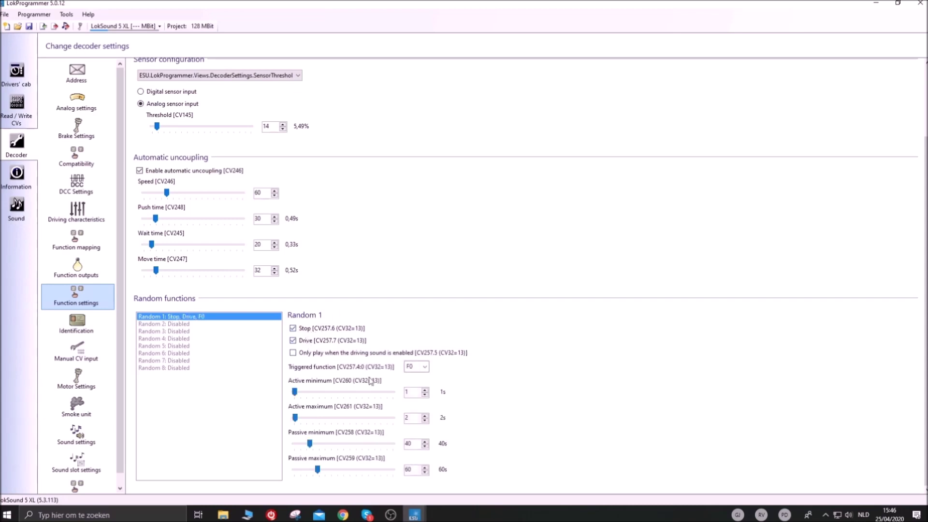
click(316, 356)
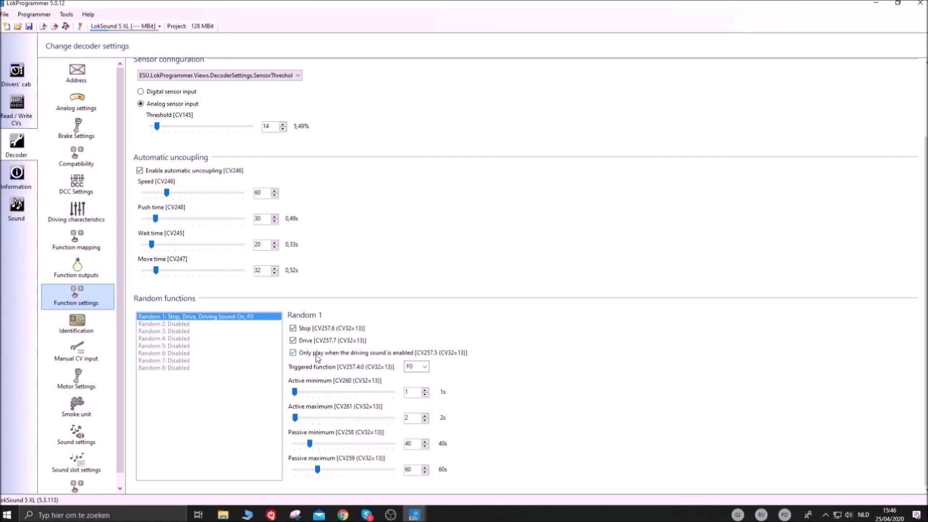
Step: Keep F0 as Random 1's triggered function and set active minimum 33, active maximum 91 and passive minimum 29
click(425, 368)
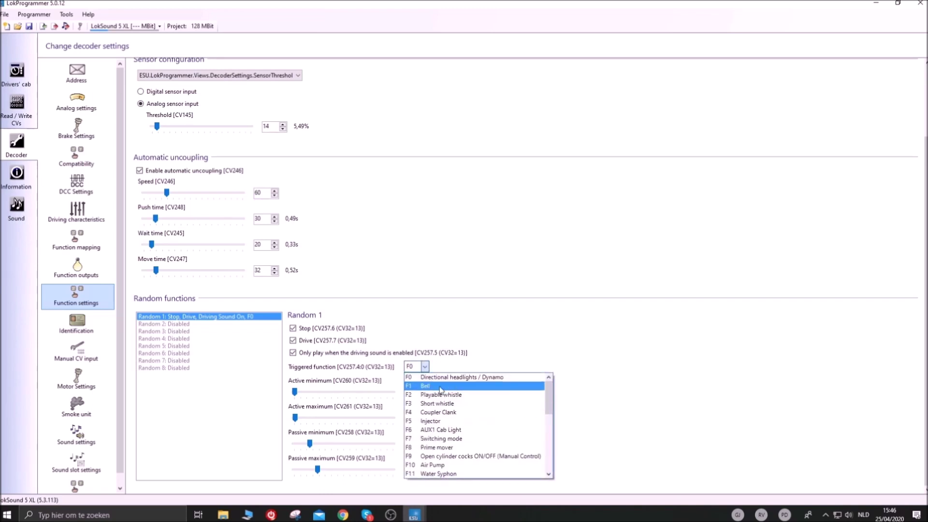
drag(550, 402, 549, 469)
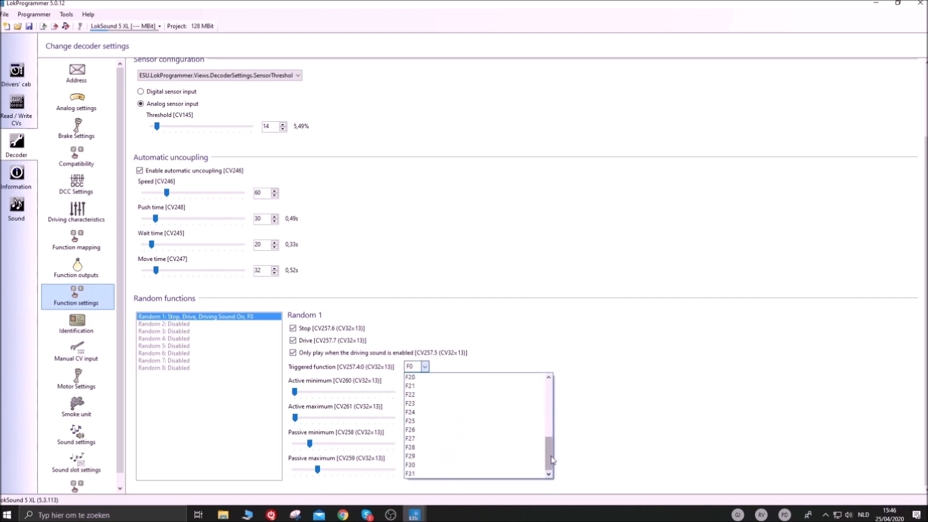
scroll(550, 469, up, 10)
click(425, 367)
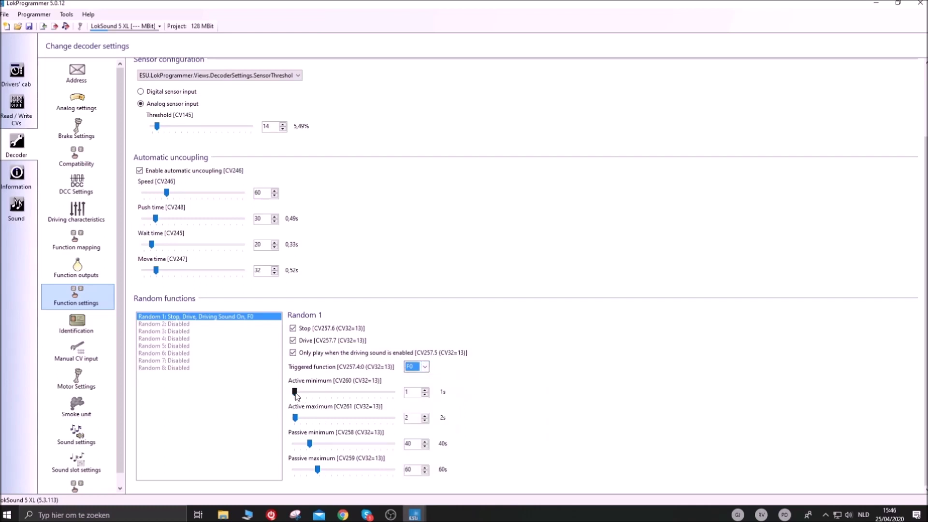
drag(295, 393, 291, 445)
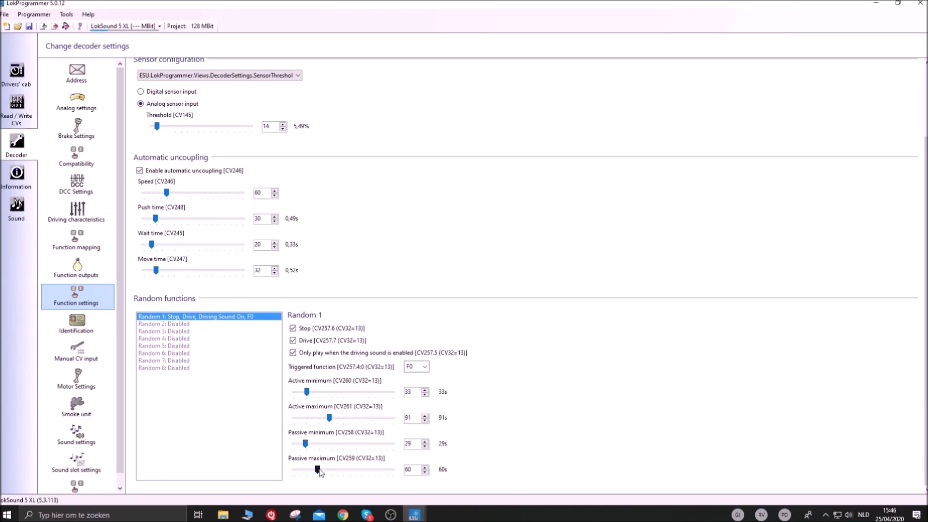
Step: View the user identification settings and the manual CV input table, selecting CV 28
click(109, 330)
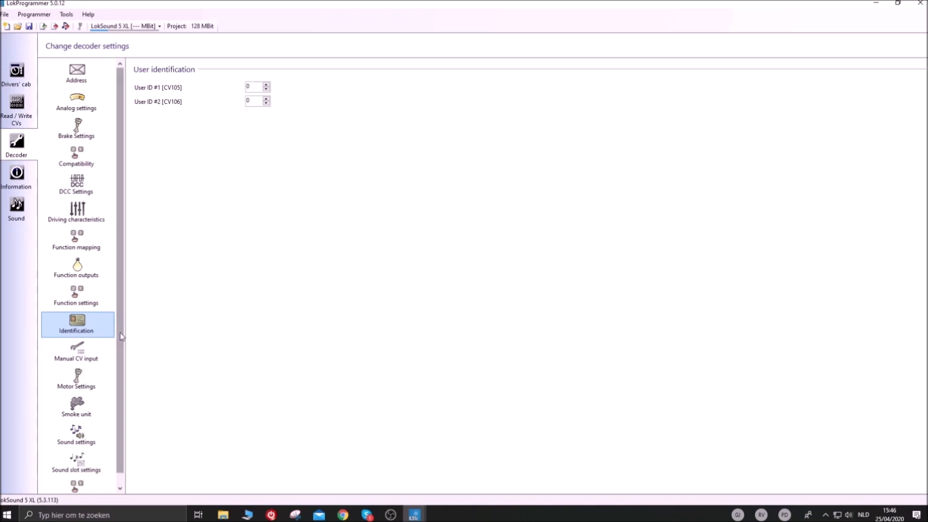
scroll(127, 324, down, 1)
click(89, 348)
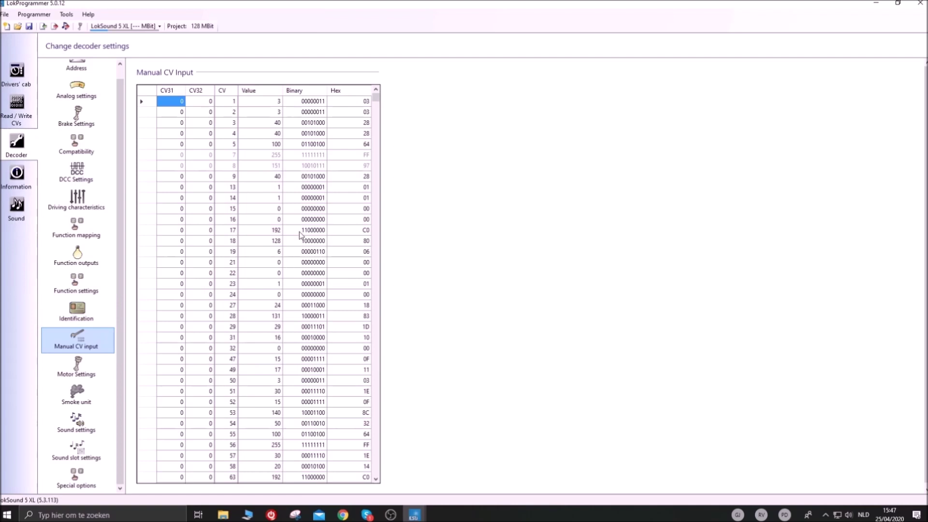
mouse_move(376, 96)
mouse_down()
mouse_move(377, 187)
mouse_move(376, 97)
mouse_up()
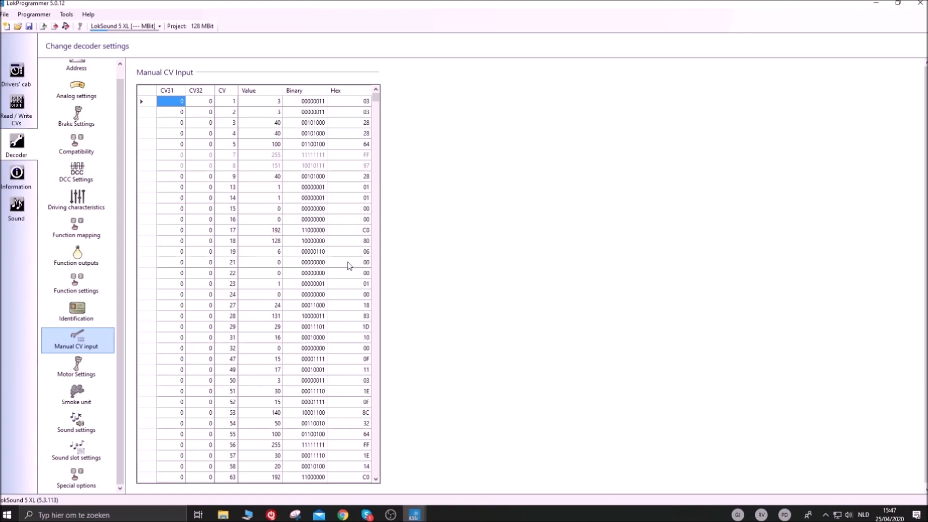
click(229, 316)
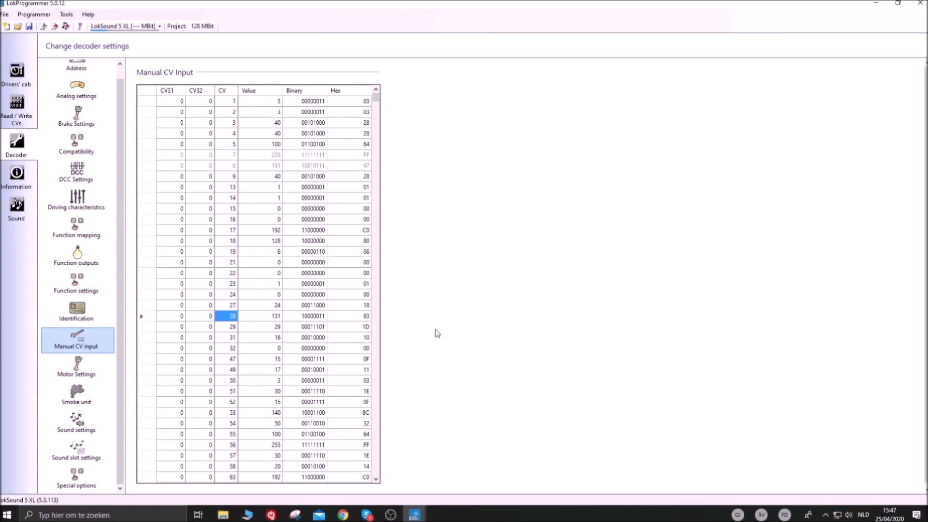
Step: Check the Read and Write CVs page, and return to the manual CV table to inspect CV 28's binary value
click(17, 113)
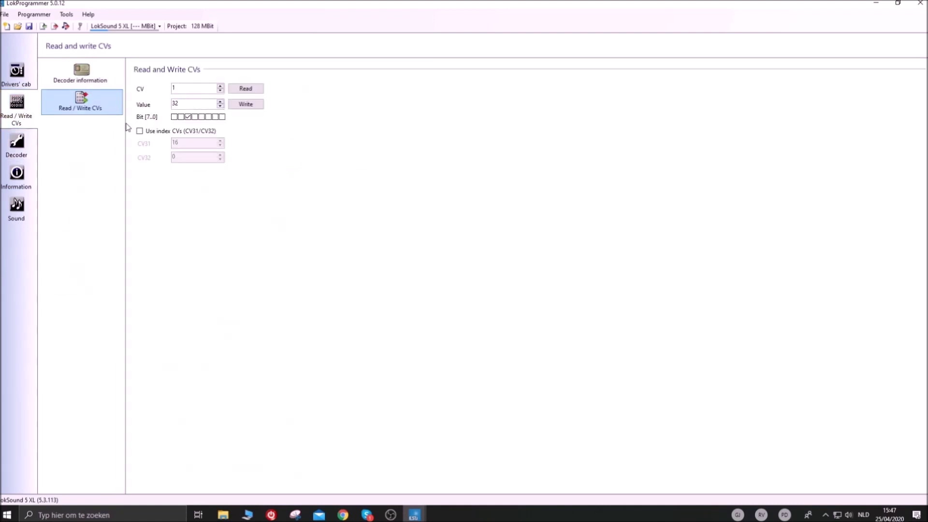
click(27, 155)
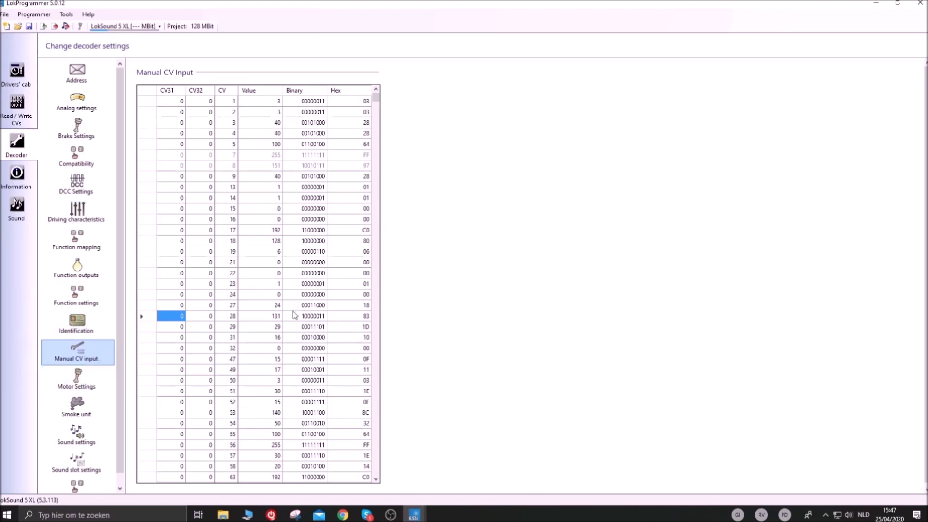
click(314, 317)
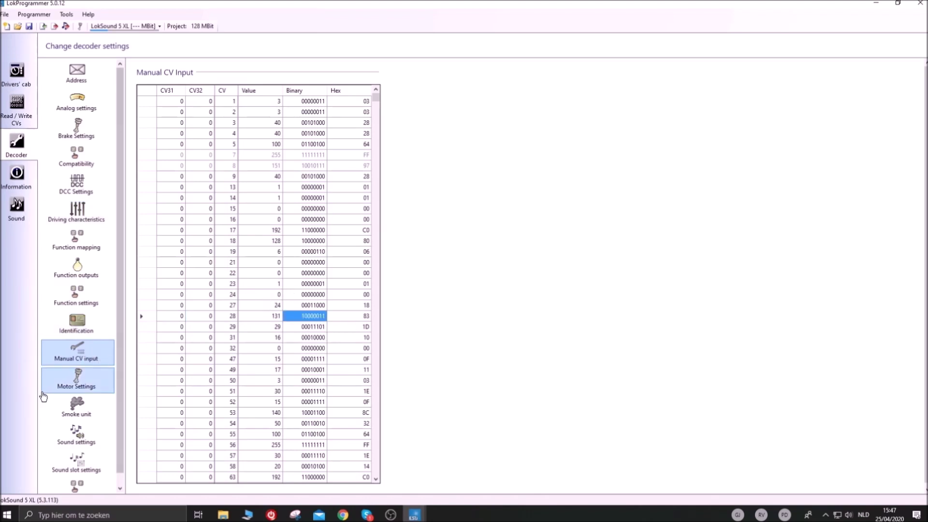
Step: Examine the manual CV input table, selecting CV 3, CV 4 and the read-only CV 7
scroll(112, 420, down, 1)
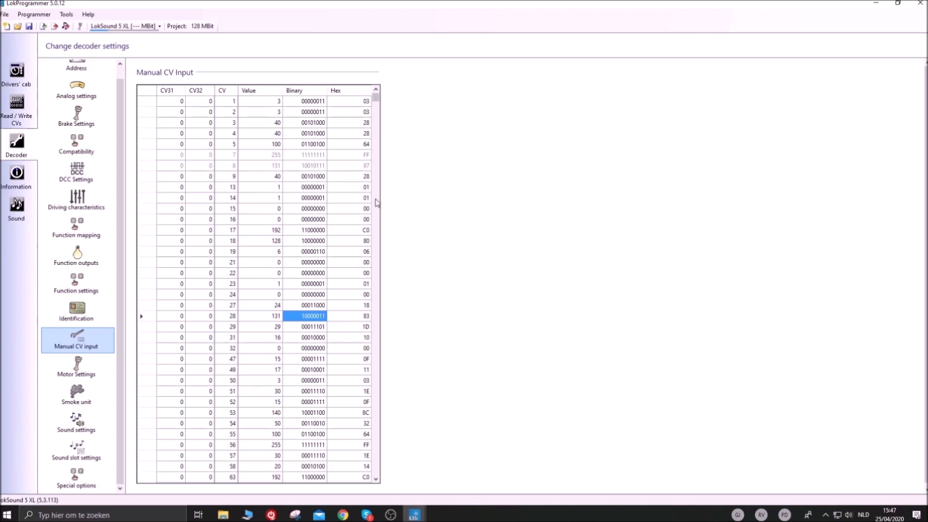
click(230, 123)
click(231, 134)
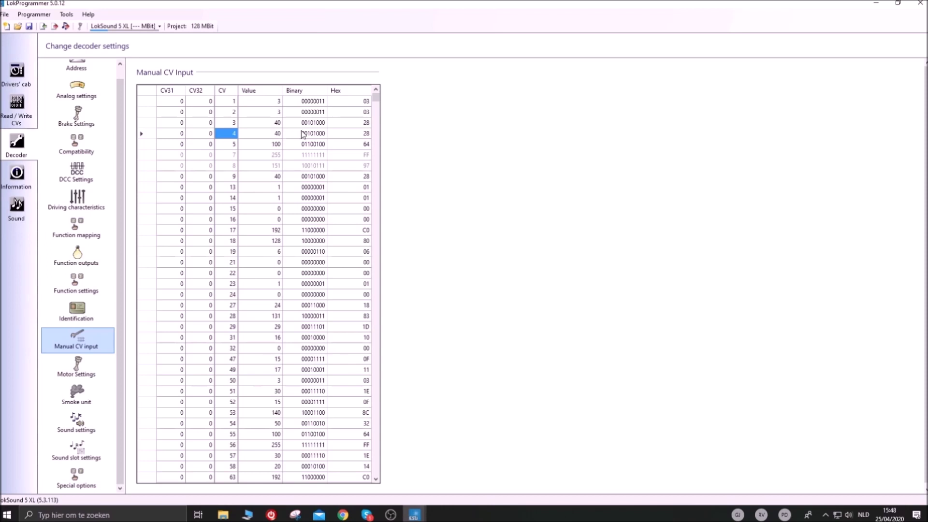
scroll(376, 97, down, 3)
scroll(379, 98, up, 3)
drag(377, 100, 378, 100)
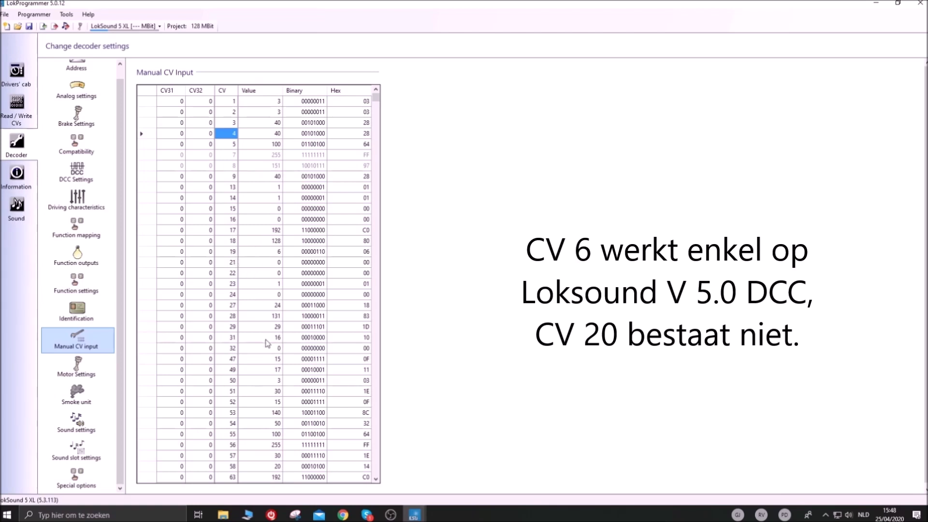
scroll(267, 343, down, 3)
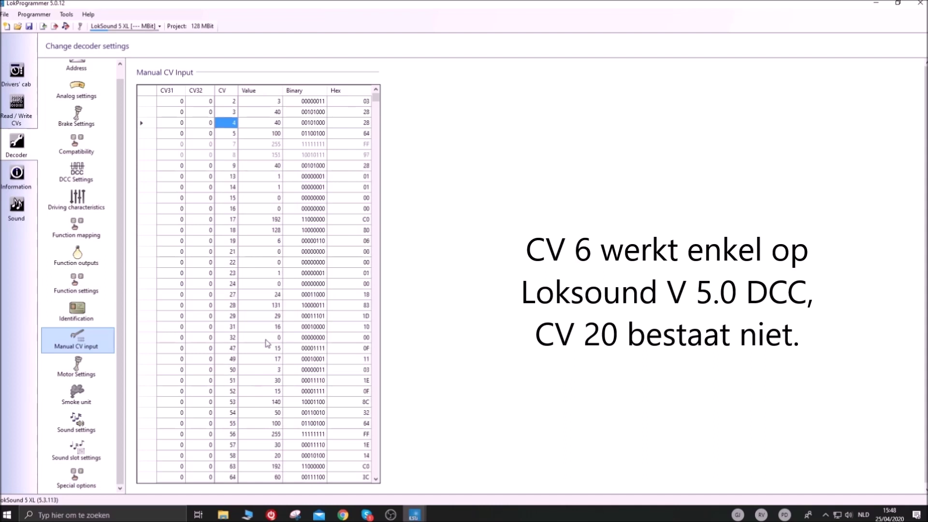
scroll(267, 344, up, 1)
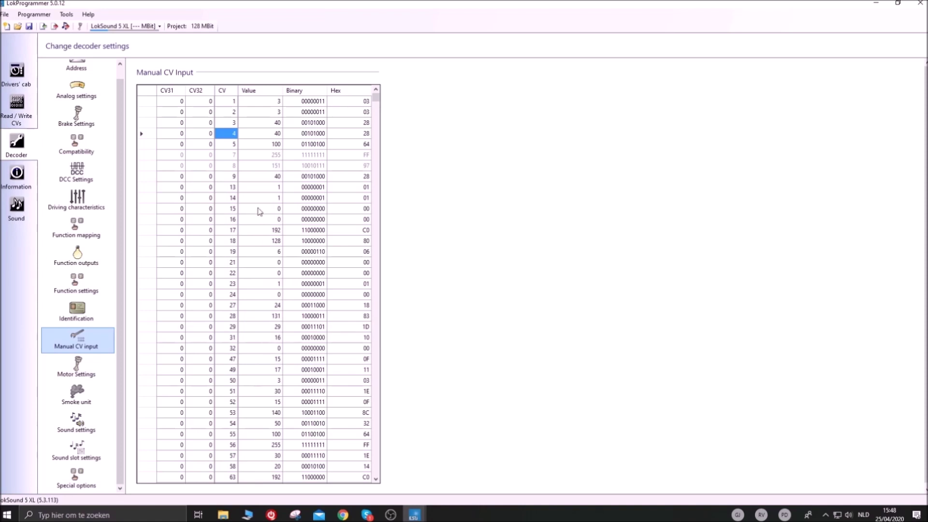
click(228, 155)
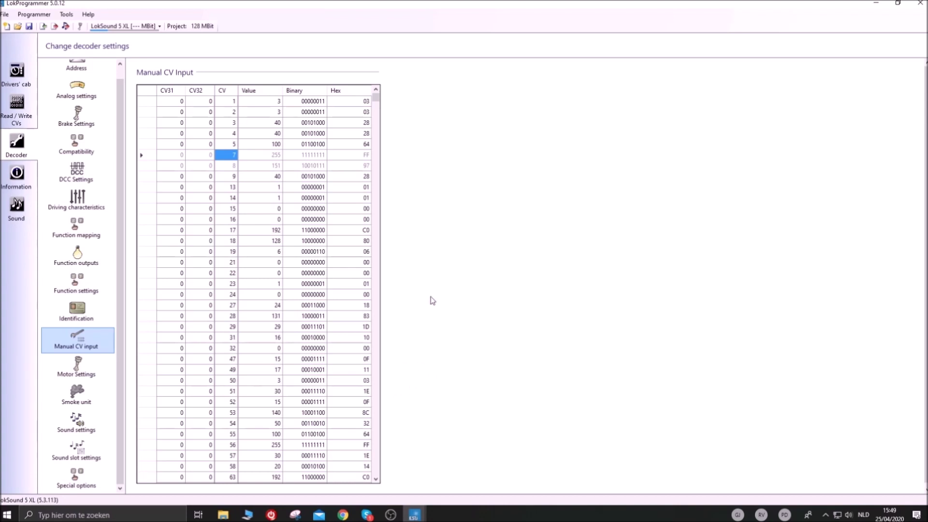
Step: Open the motor settings and apply the Linear preset to the speed table
click(76, 367)
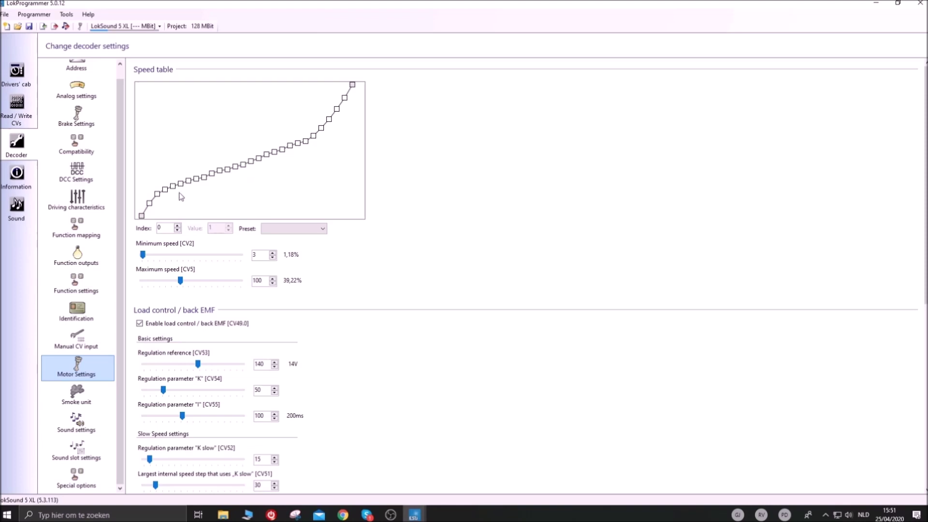
click(296, 230)
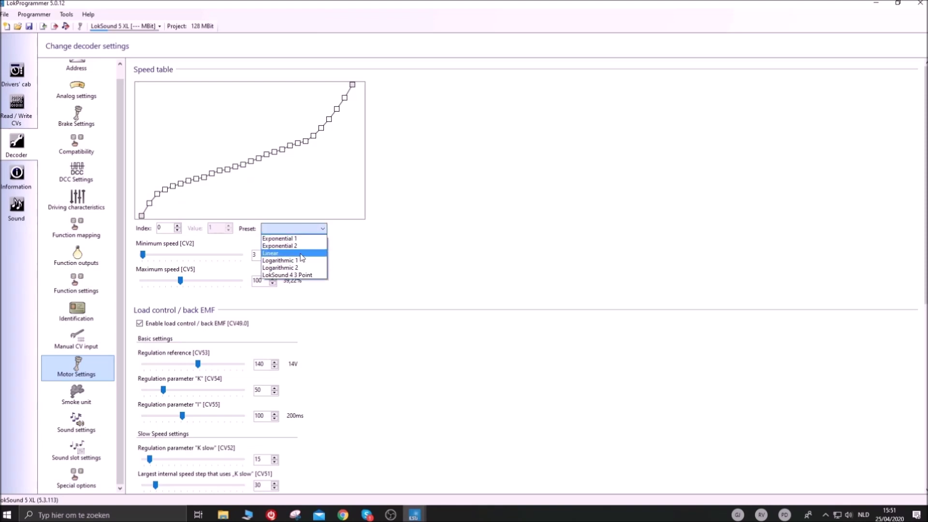
click(301, 253)
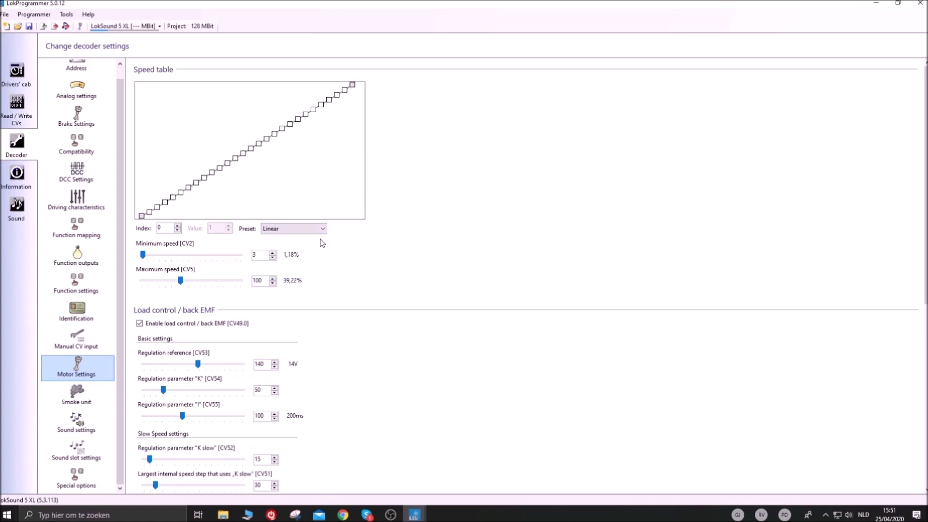
click(295, 230)
click(296, 230)
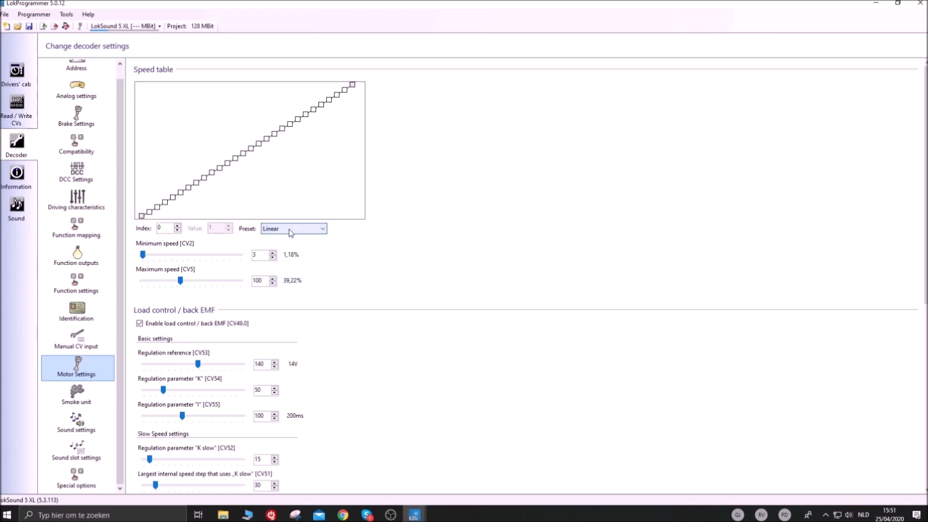
Step: Reshape the speed curve freehand, raising point 7 to about 138 and lowering point 17 to about 97 and point 12 to about 36
click(148, 215)
click(157, 207)
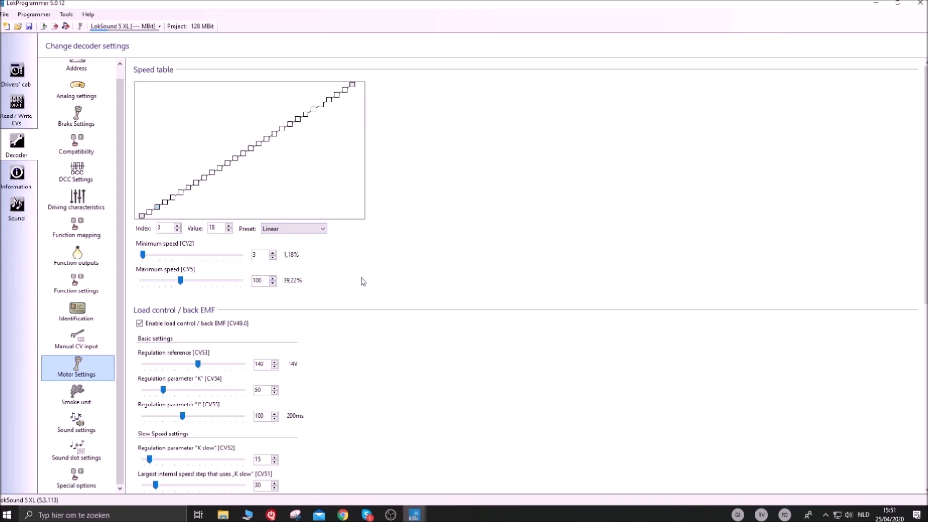
drag(188, 188, 178, 149)
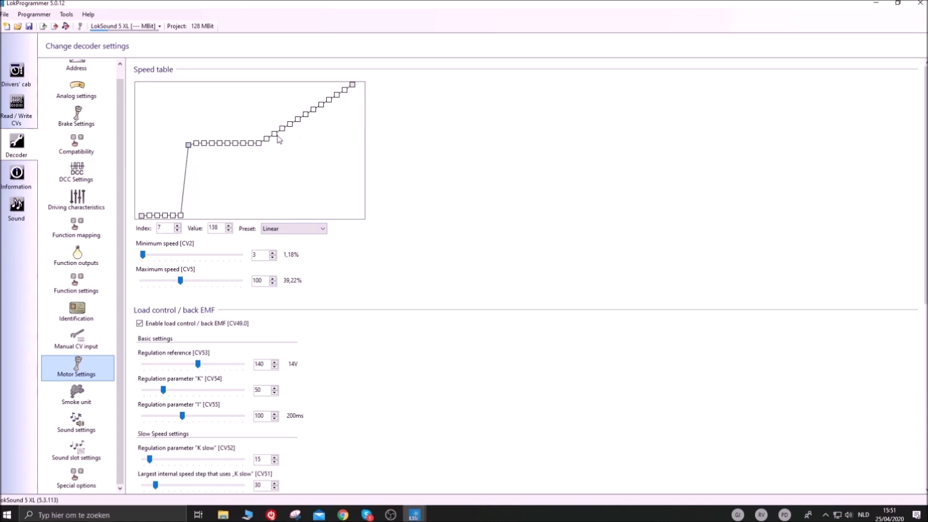
drag(268, 139, 245, 167)
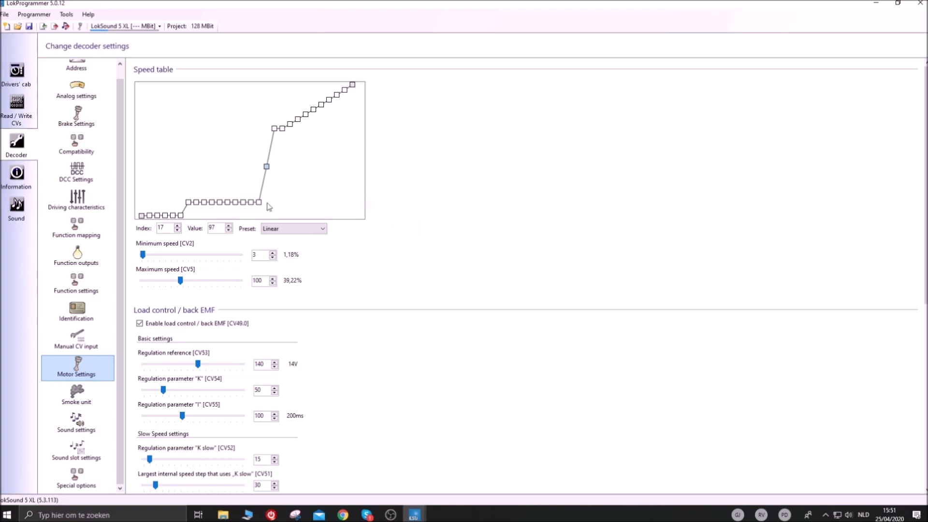
mouse_move(259, 202)
mouse_down()
mouse_move(259, 193)
mouse_move(237, 205)
mouse_move(227, 198)
mouse_up()
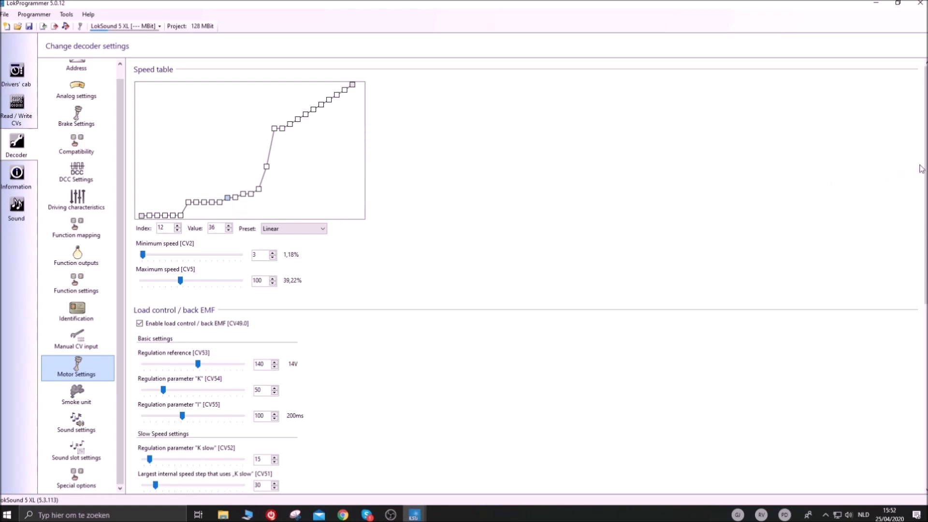
Step: Set the load control's regulation reference (CV53) to 153 and keep the slow-speed regulation influence (CV56) at 255
scroll(923, 169, down, 1)
scroll(700, 205, down, 5)
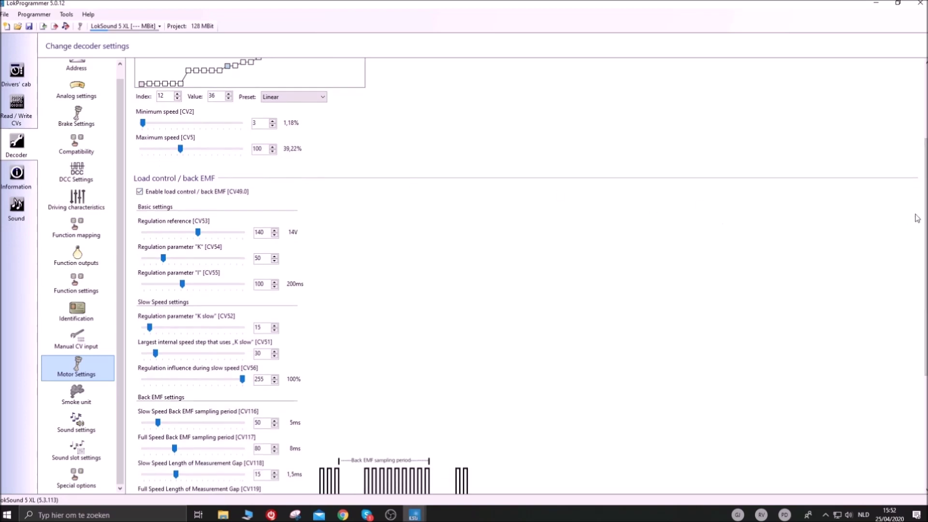
scroll(924, 227, down, 1)
drag(924, 232, 925, 271)
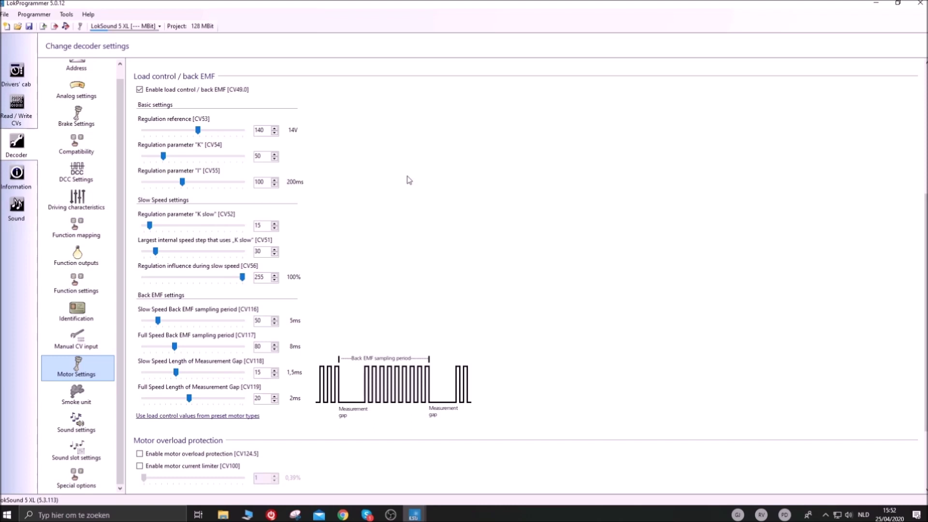
mouse_move(198, 130)
mouse_down()
mouse_move(191, 139)
mouse_move(204, 139)
mouse_up()
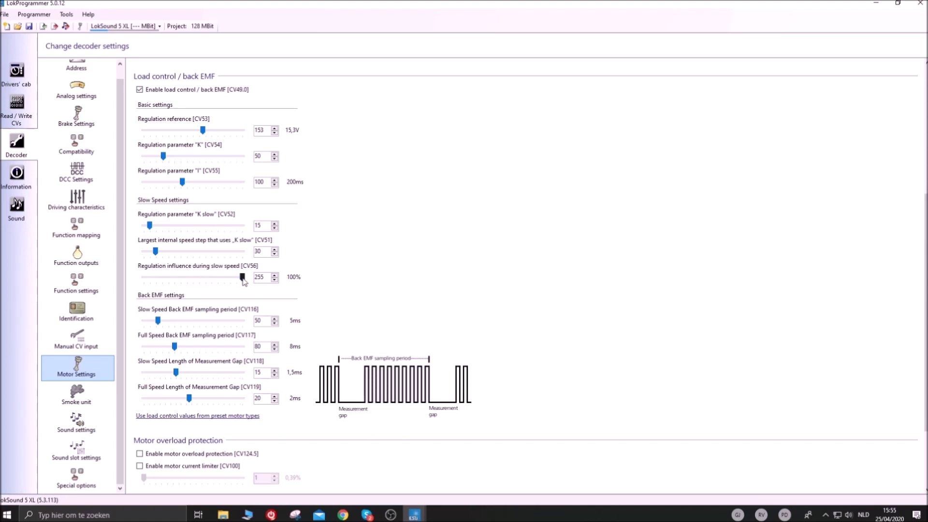
mouse_move(242, 277)
mouse_down()
mouse_move(222, 279)
mouse_move(247, 283)
mouse_up()
Step: Switch to the Skype group call to check on it, and return to LokProgrammer's motor settings
click(414, 514)
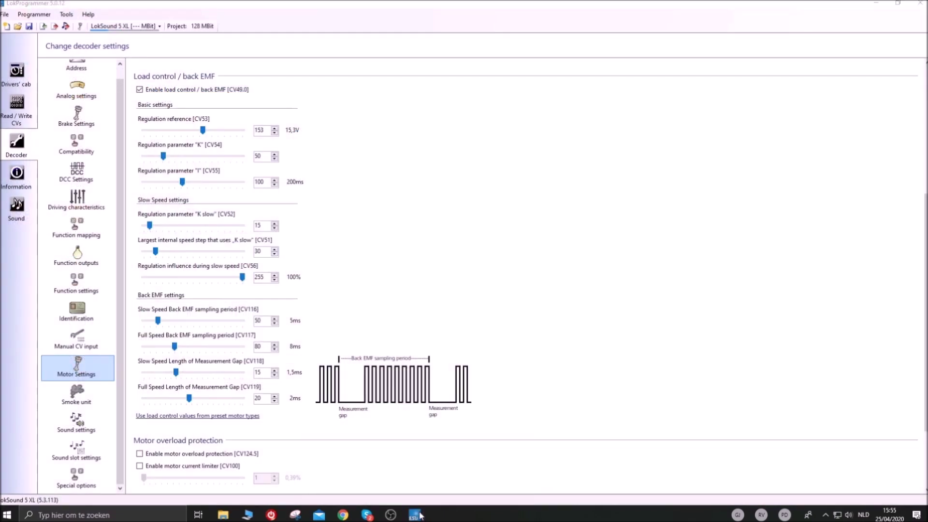
click(366, 515)
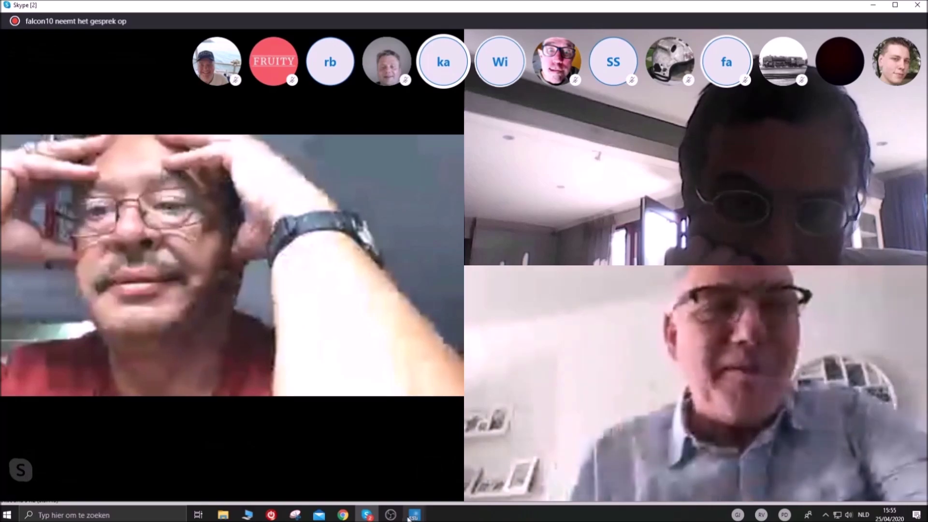
click(368, 515)
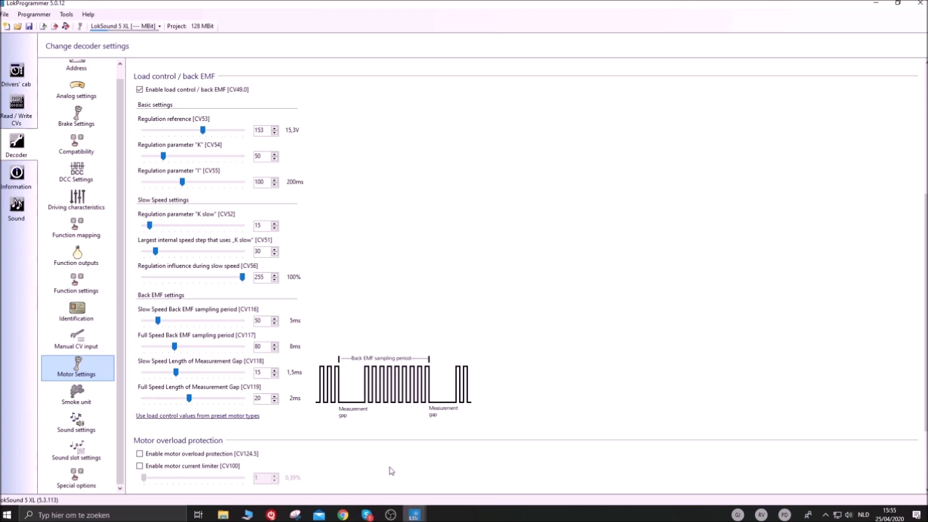
click(414, 515)
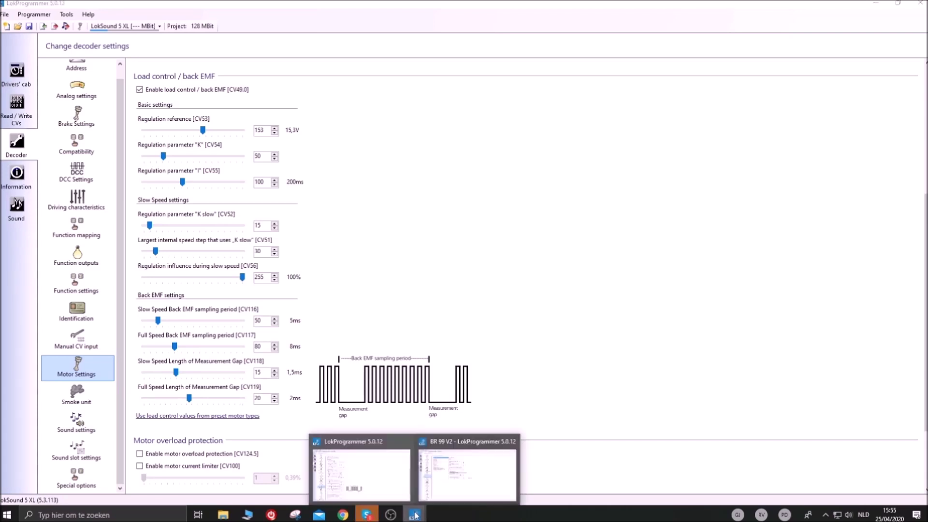
click(380, 320)
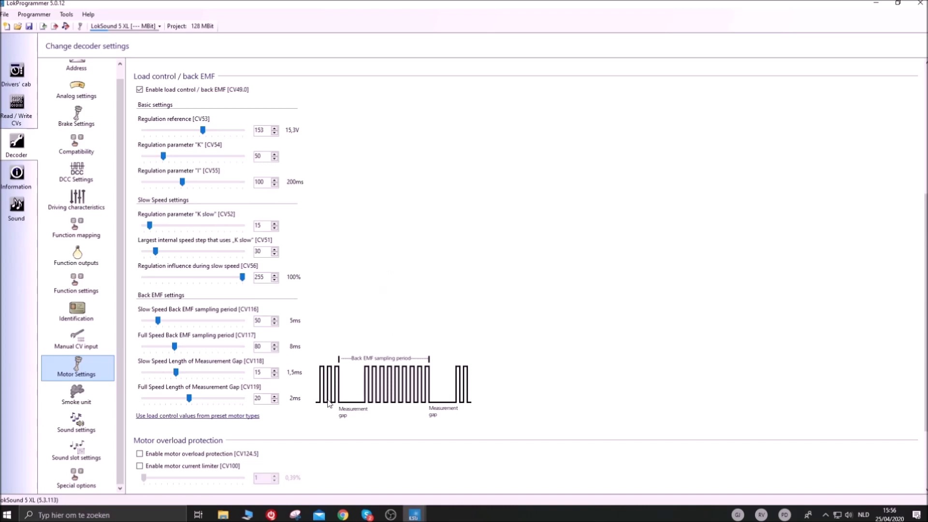
Step: Review the motor overload, PWM frequency and back EMF settings, checking the Skype call in between
scroll(350, 340, down, 3)
scroll(349, 348, down, 1)
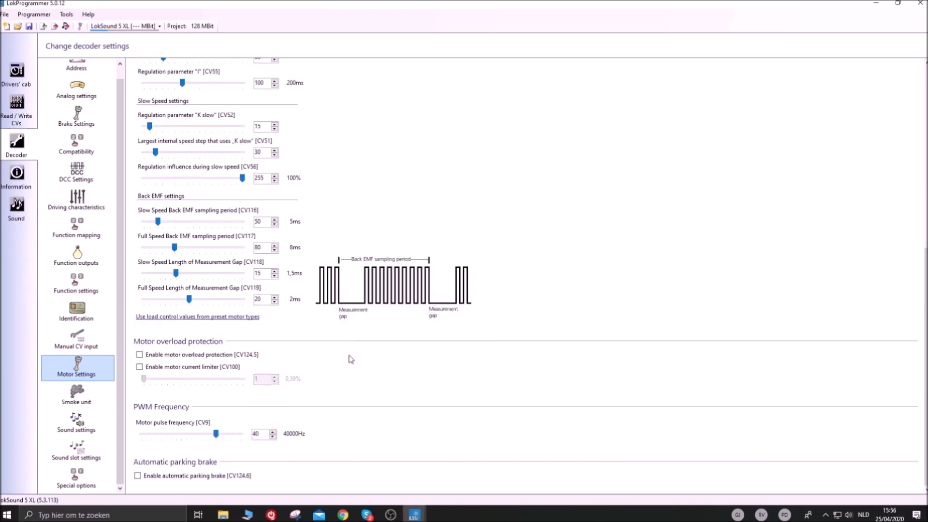
click(371, 516)
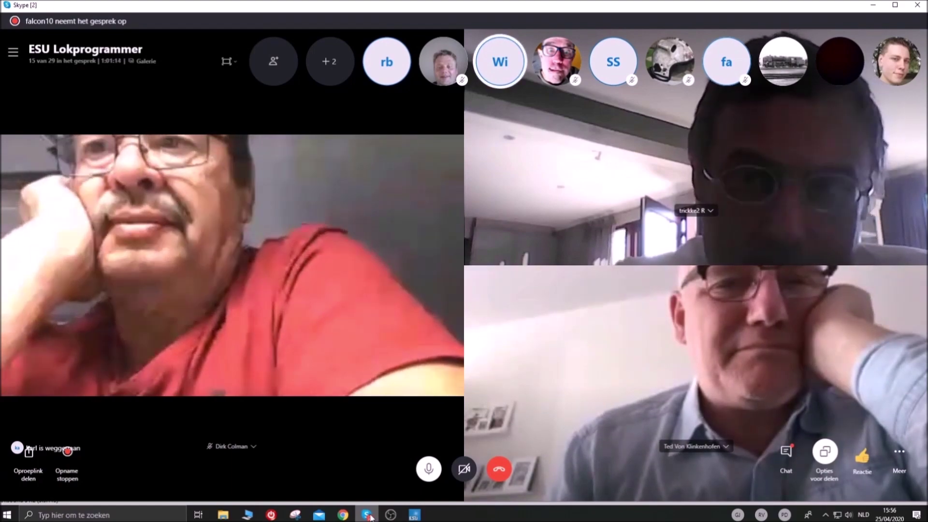
click(371, 516)
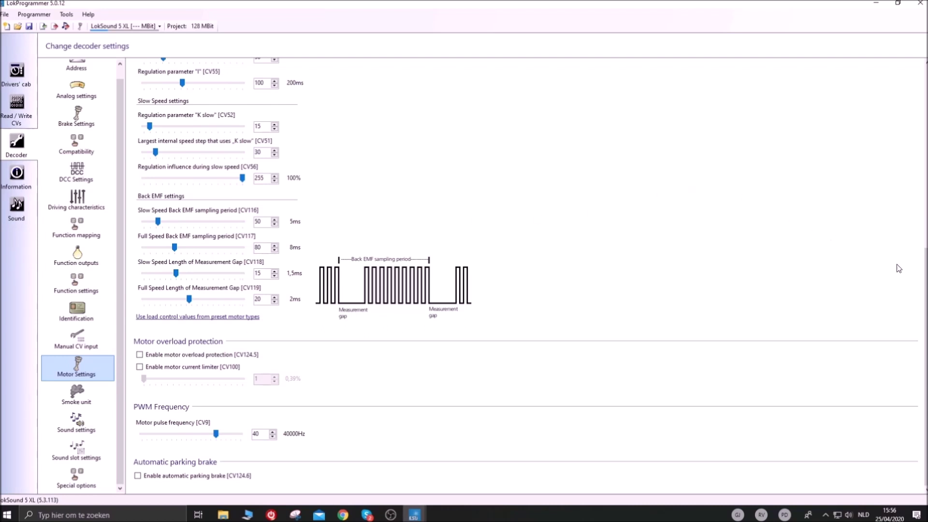
scroll(923, 271, up, 1)
scroll(924, 271, up, 1)
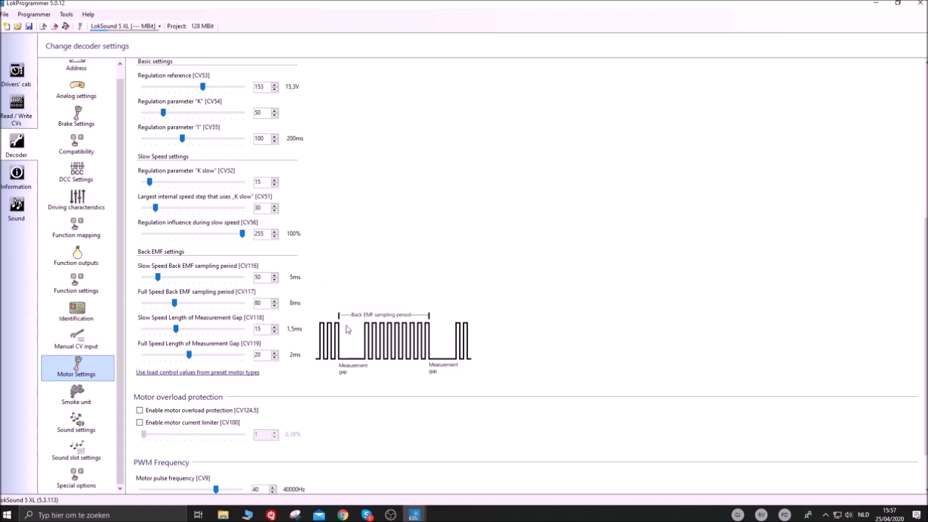
scroll(894, 249, up, 2)
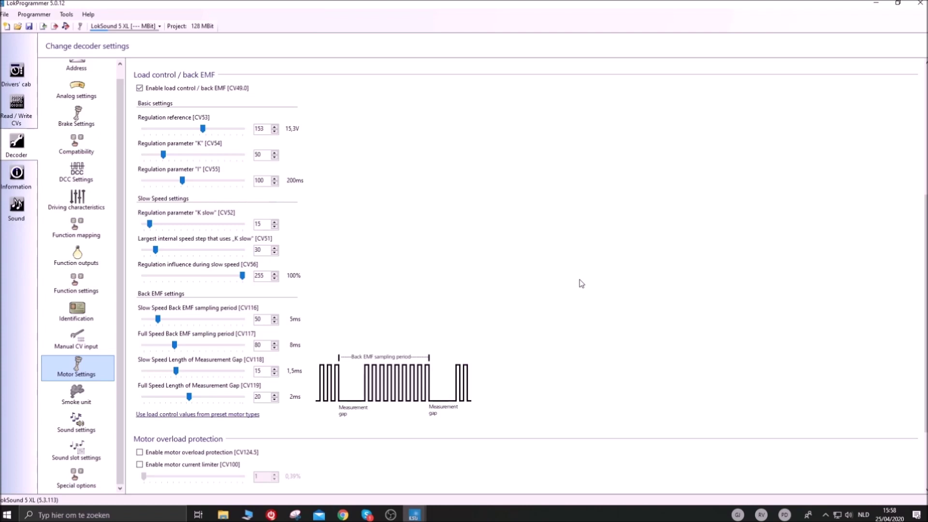
Step: View the decoder test in the virtual drivers' cab, and return to the decoder's motor settings
click(16, 75)
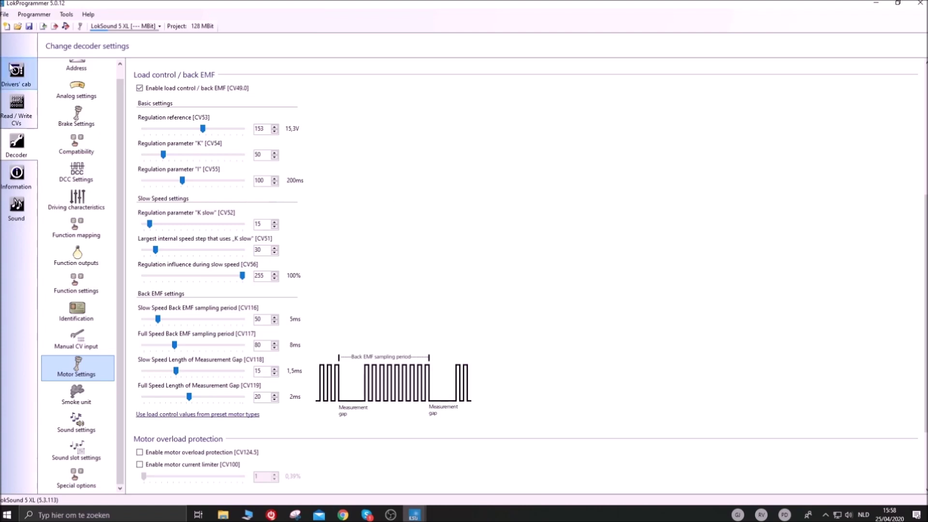
click(80, 74)
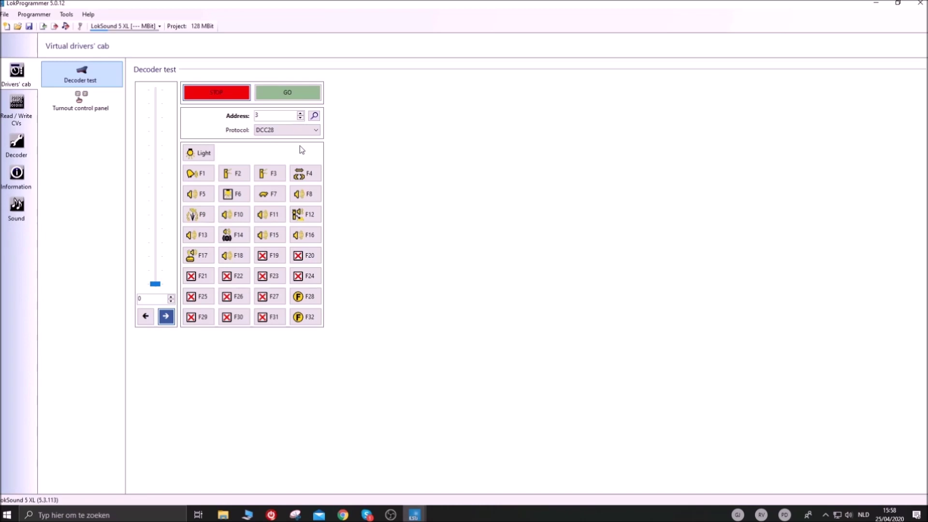
click(16, 144)
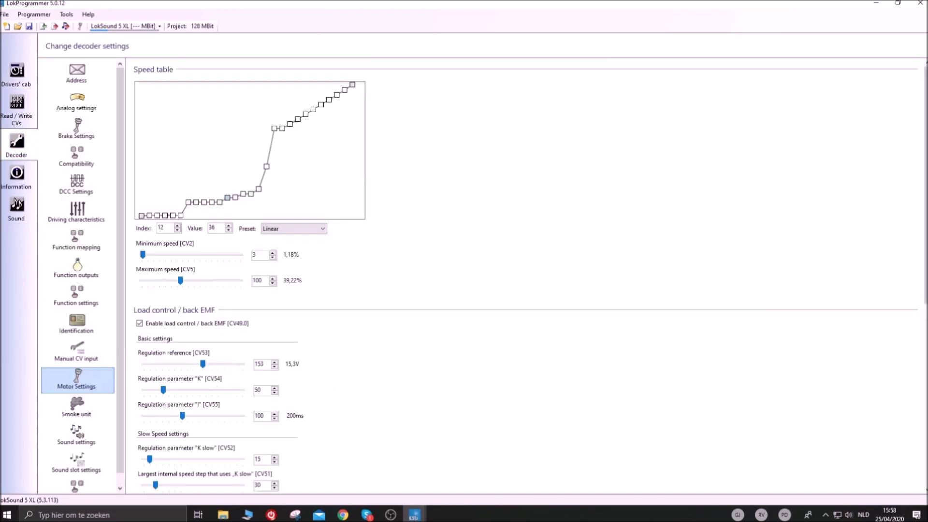
Step: Examine the load control settings through to motor overload protection, motor pulse frequency and automatic parking brake
scroll(271, 211, down, 5)
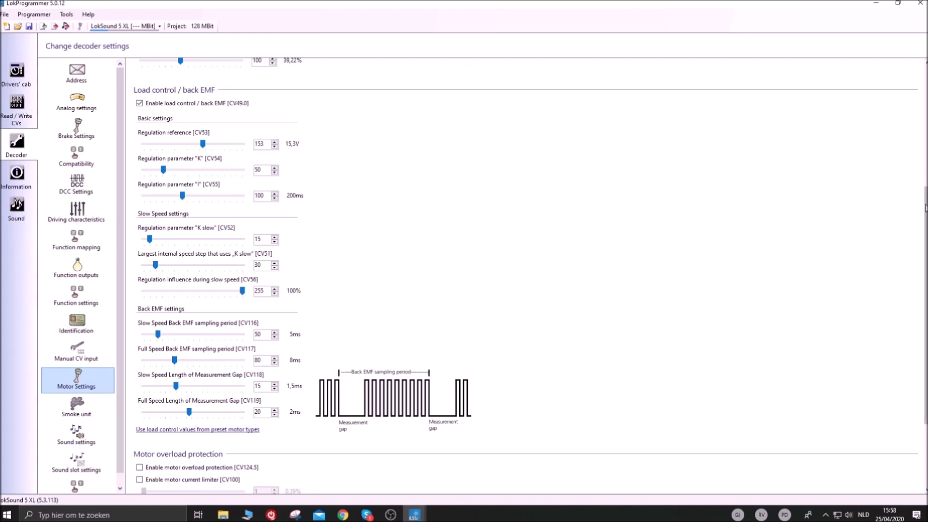
scroll(926, 208, up, 1)
scroll(925, 208, down, 1)
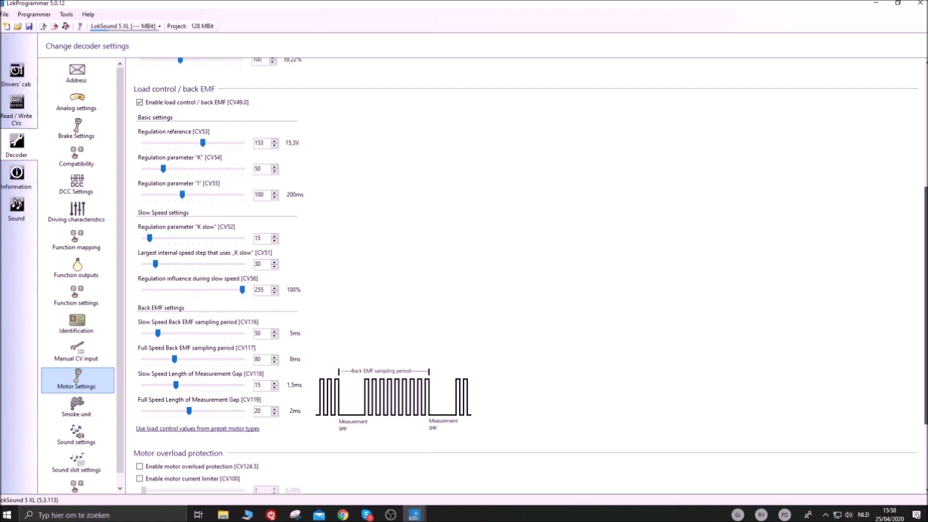
scroll(926, 208, down, 2)
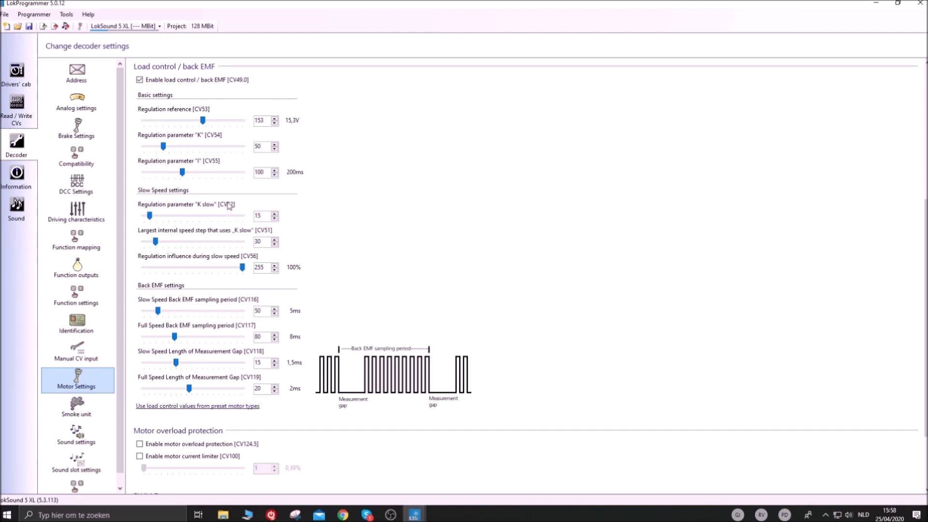
drag(924, 260, 924, 279)
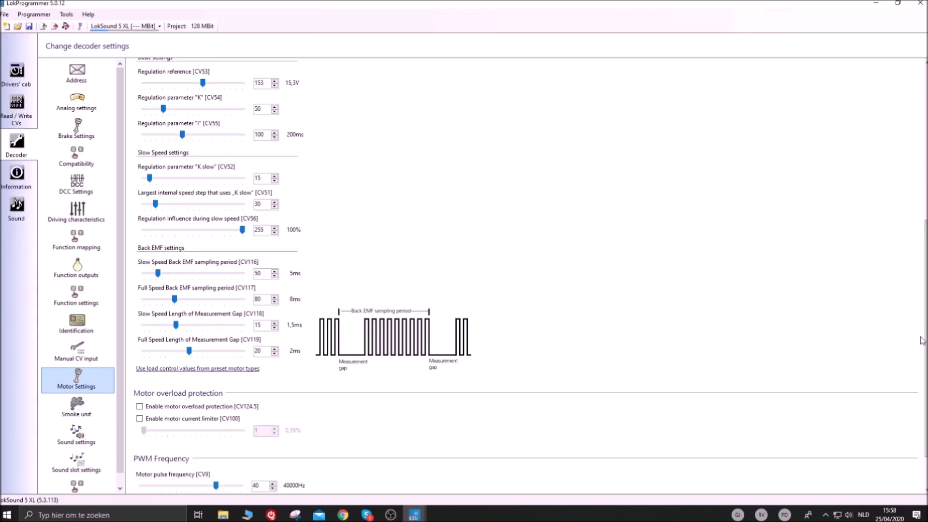
scroll(922, 341, down, 2)
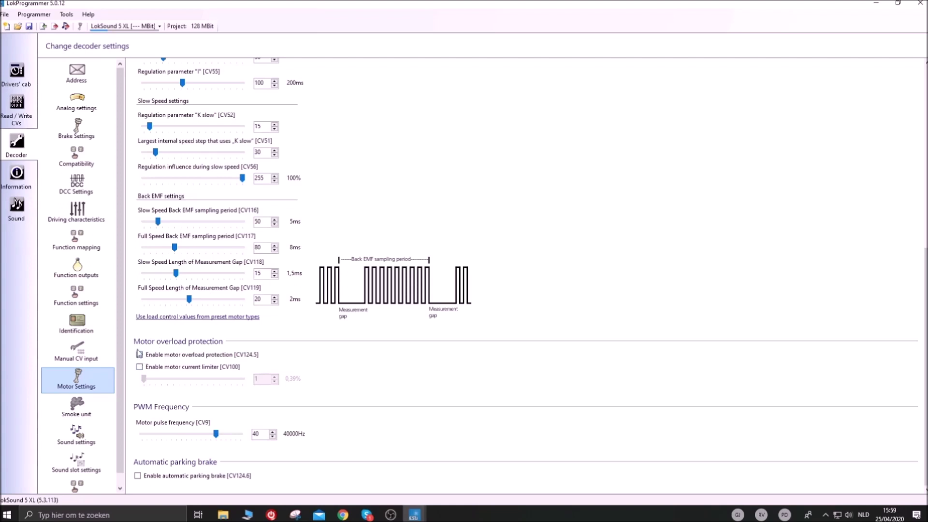
Step: Enable the motor current limiter and set it to 187 in the motor overload protection settings
click(140, 368)
drag(150, 379, 216, 379)
mouse_move(217, 436)
mouse_down()
mouse_move(248, 442)
mouse_move(219, 441)
mouse_up()
click(220, 483)
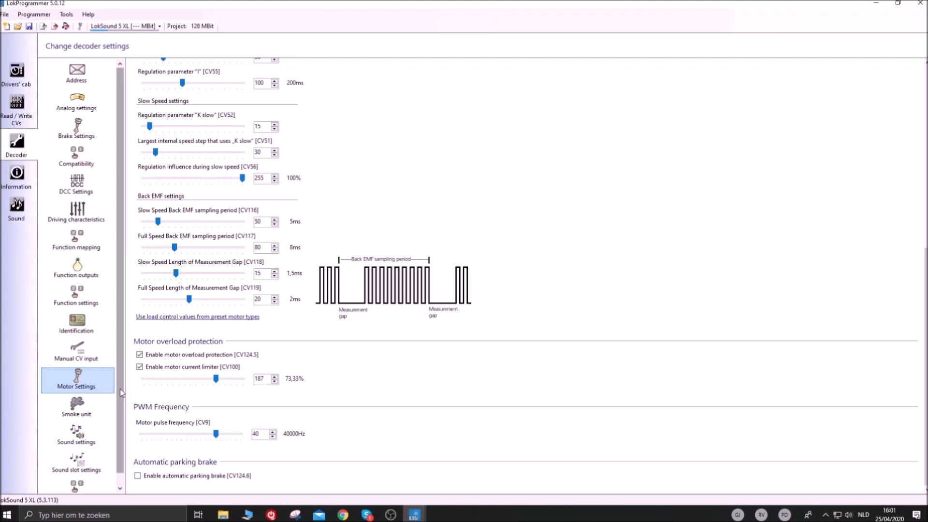
Step: Glance at the smoke unit settings, and review the motor settings from the speed table down to the automatic parking brake
scroll(108, 394, down, 1)
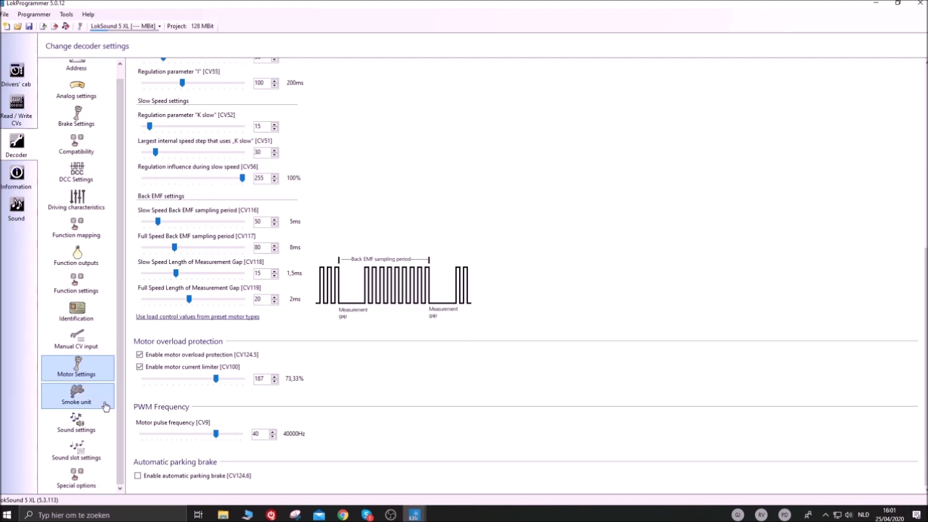
click(107, 404)
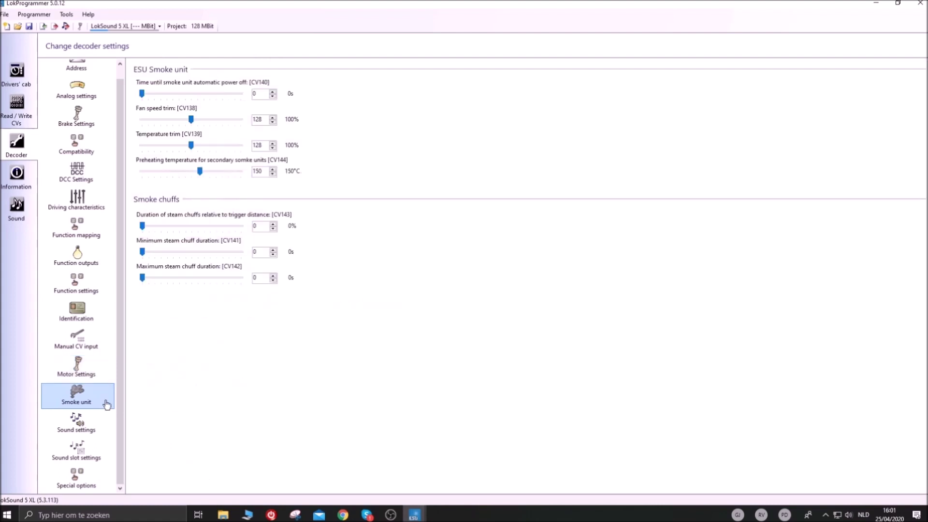
click(82, 370)
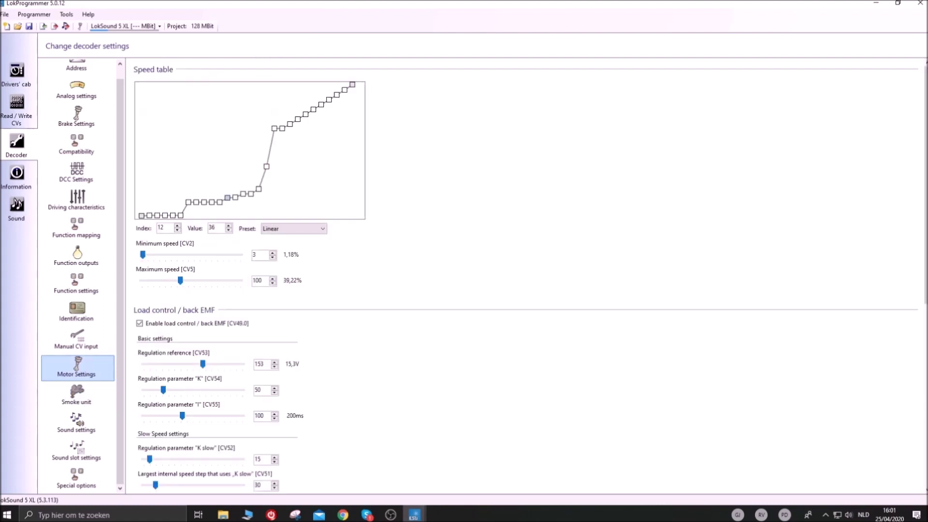
scroll(531, 276, down, 5)
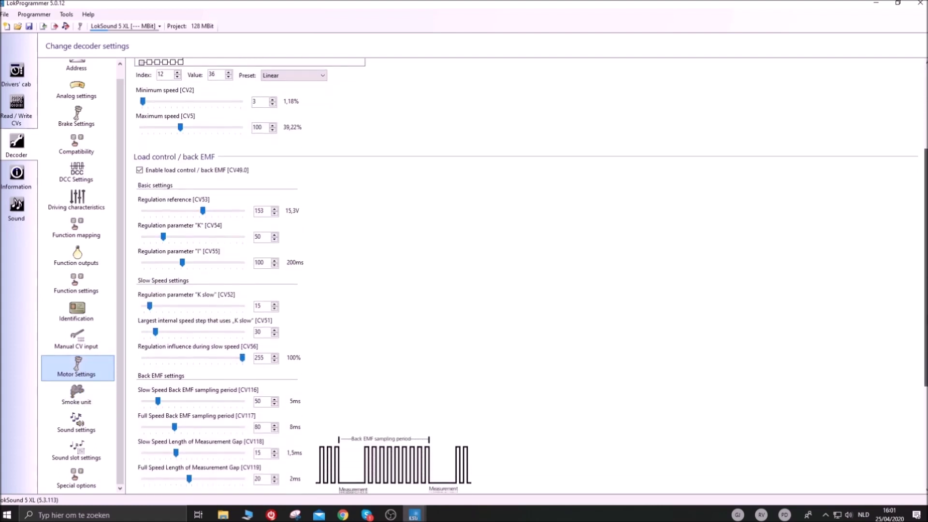
scroll(872, 342, down, 2)
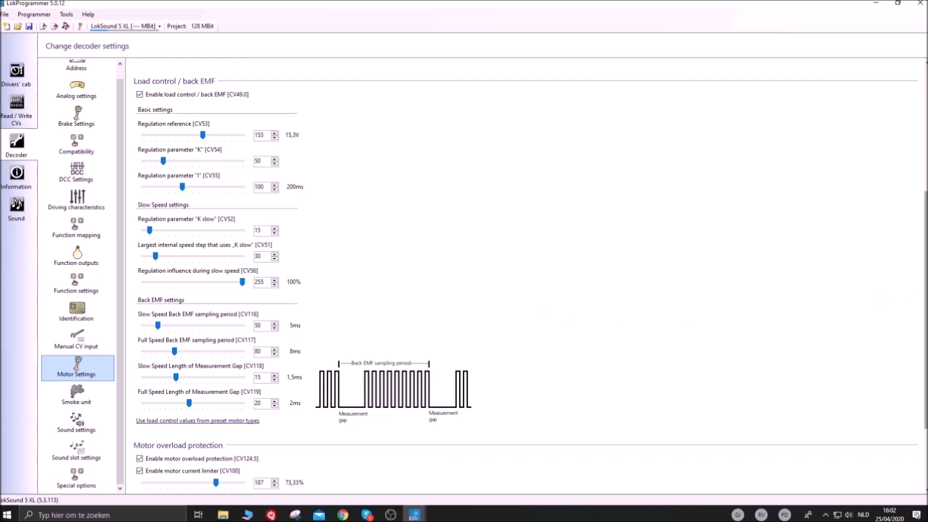
scroll(925, 309, down, 2)
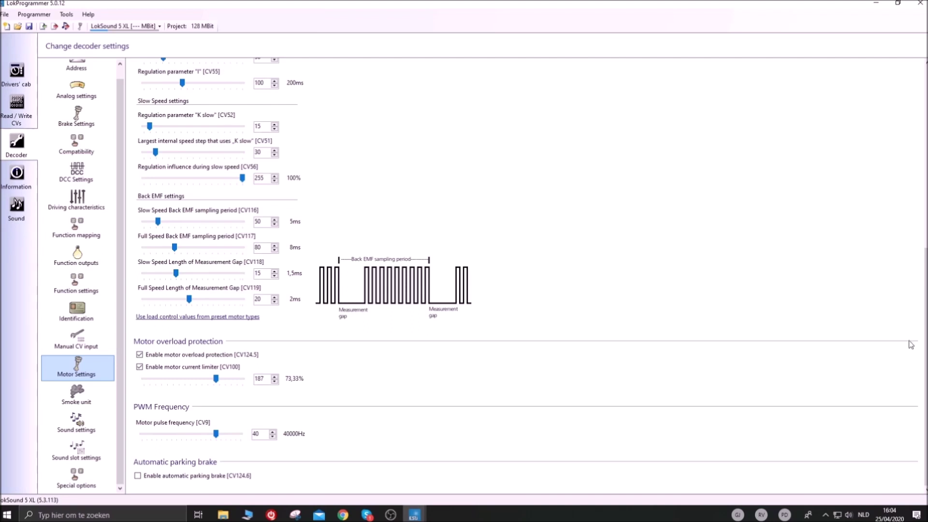
scroll(924, 357, up, 1)
scroll(924, 358, down, 1)
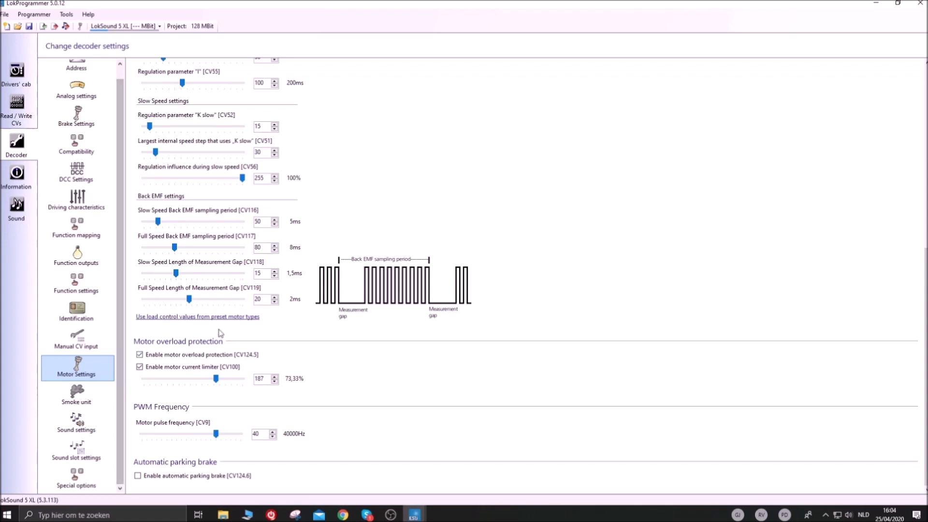
Step: Set the smoke unit's time until automatic power off to 255 and its temperature trim to 164
click(96, 397)
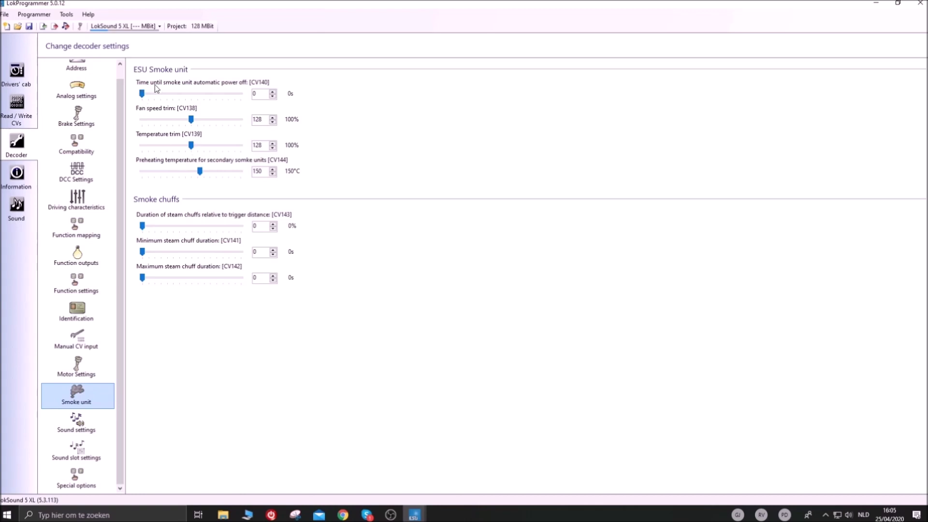
drag(142, 93, 246, 105)
click(17, 206)
click(8, 156)
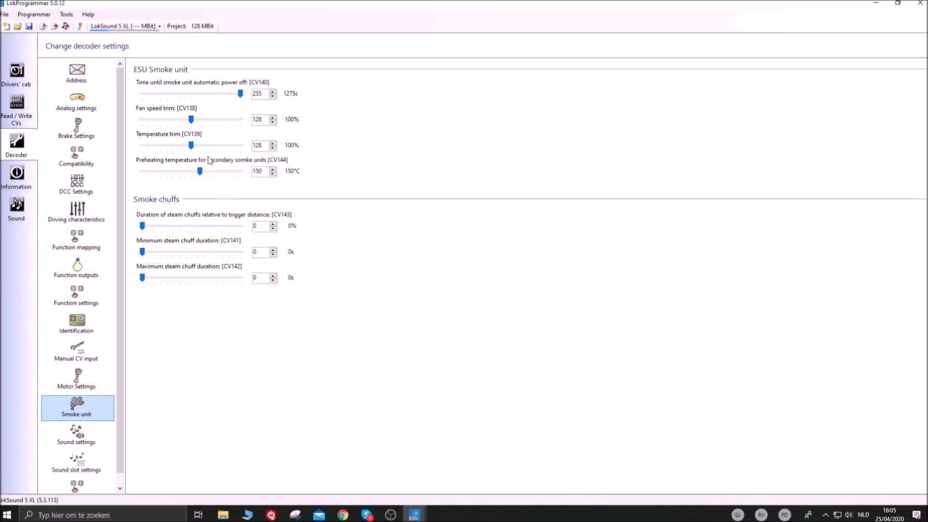
drag(193, 149, 207, 151)
Step: Set the minimum steam chuff duration to 64, the maximum to 101 and the duration relative to trigger distance to 0
click(144, 227)
drag(143, 252, 183, 283)
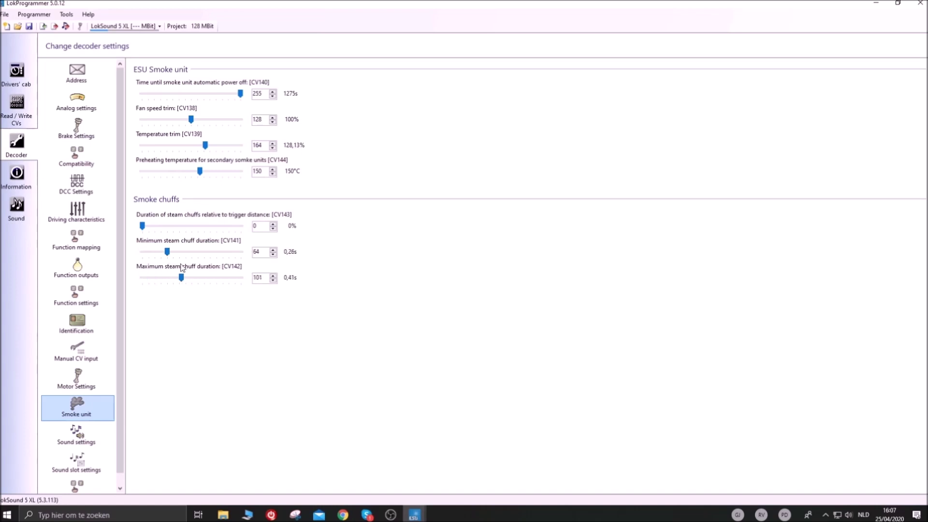
drag(143, 226, 178, 229)
drag(176, 226, 141, 227)
Step: Compare the external wheel sensor option for steam chuffs in the sound settings with playing them according to speed
scroll(83, 452, down, 1)
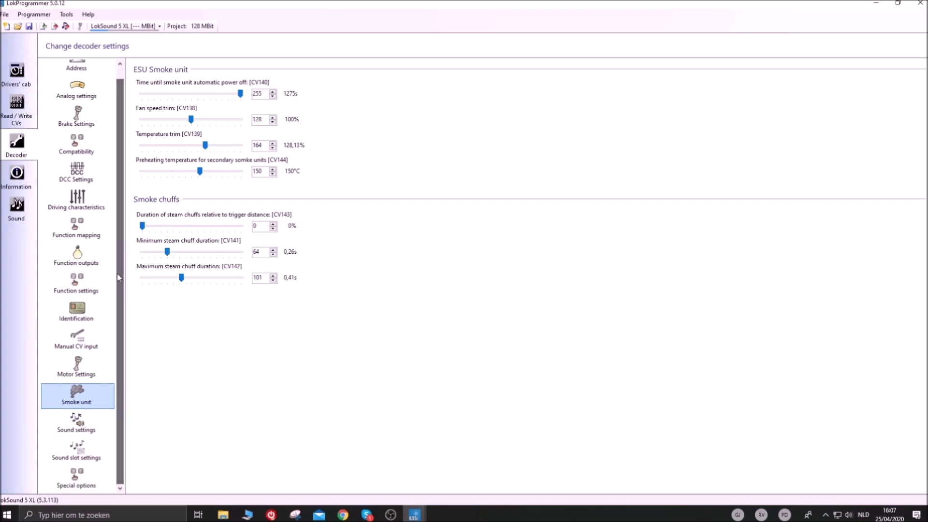
click(82, 426)
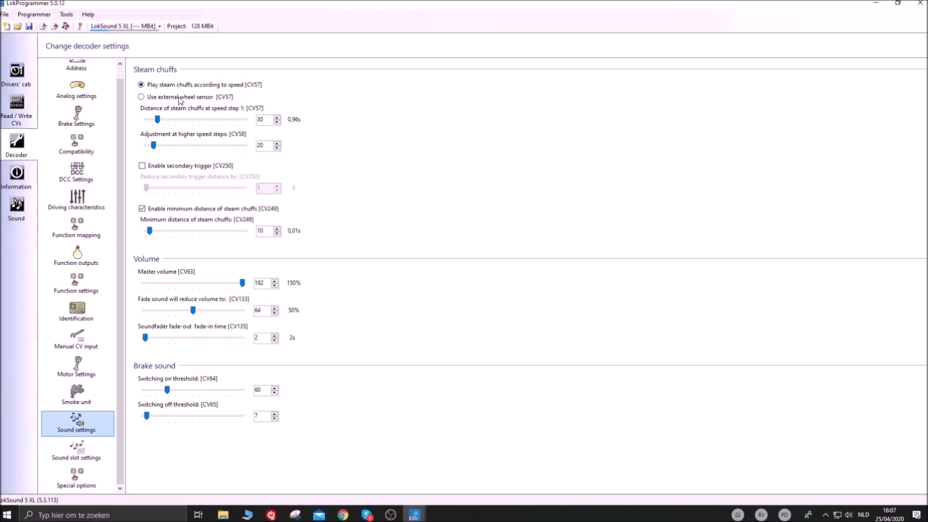
click(141, 97)
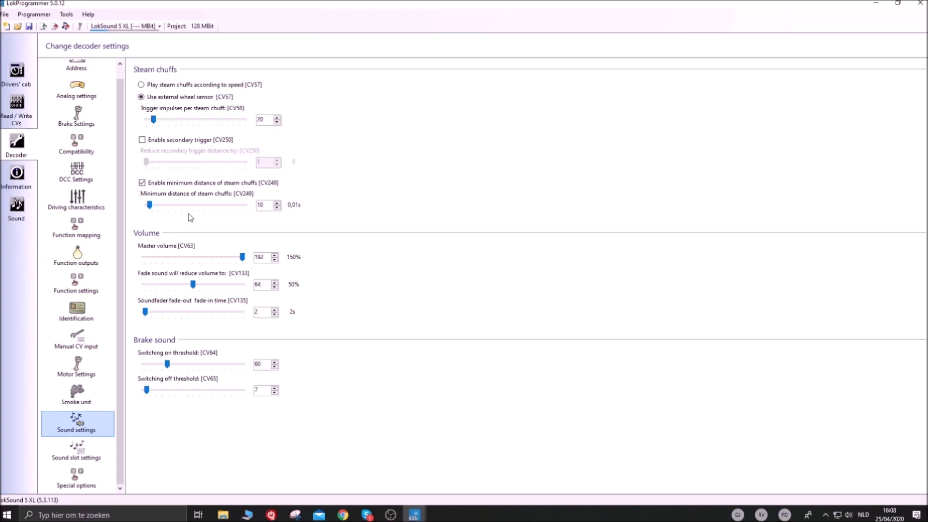
click(141, 85)
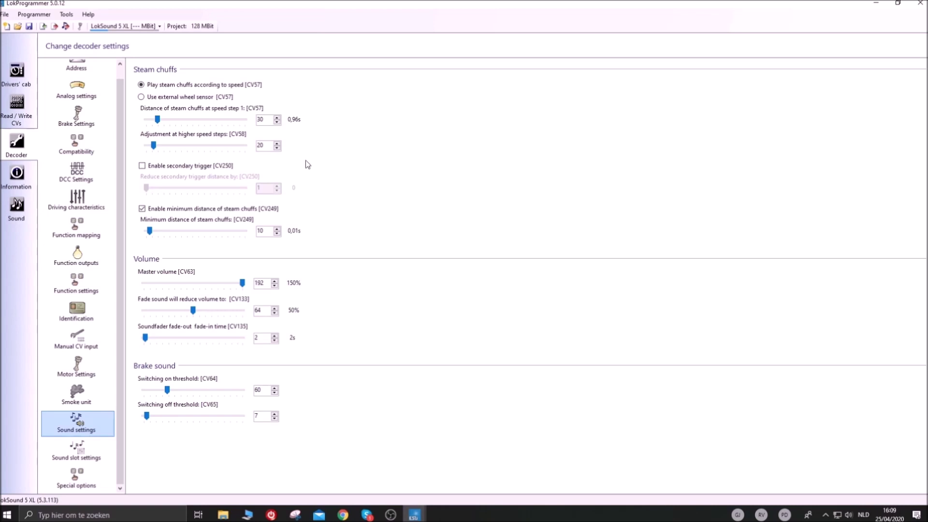
Step: Set the distance of steam chuffs at speed step 1 to 40 and the adjustment at higher speed steps to 157
drag(157, 119, 161, 122)
click(154, 146)
drag(157, 149, 235, 154)
drag(236, 146, 207, 150)
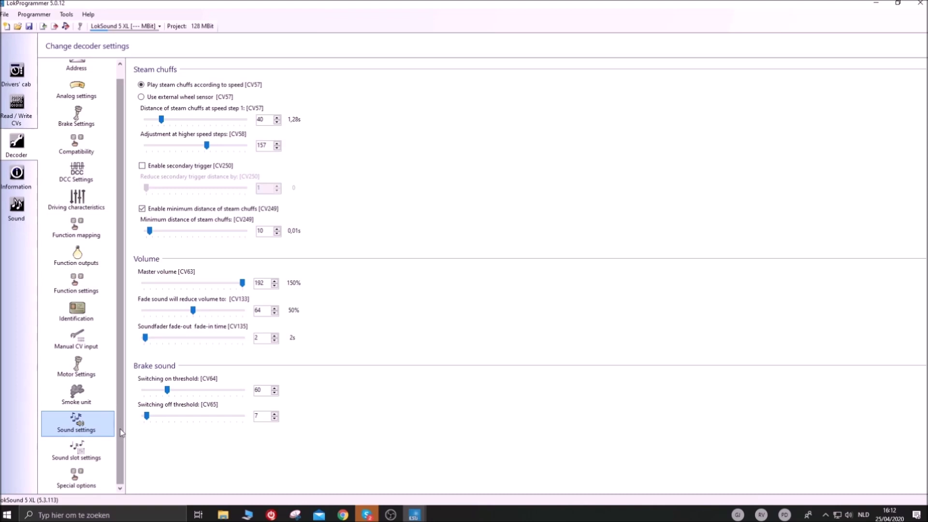
Step: Examine the sound slot settings for SoundCV4, the Shay, air pump, Water Syphon and Ashpan slots, and the brake sound
click(77, 449)
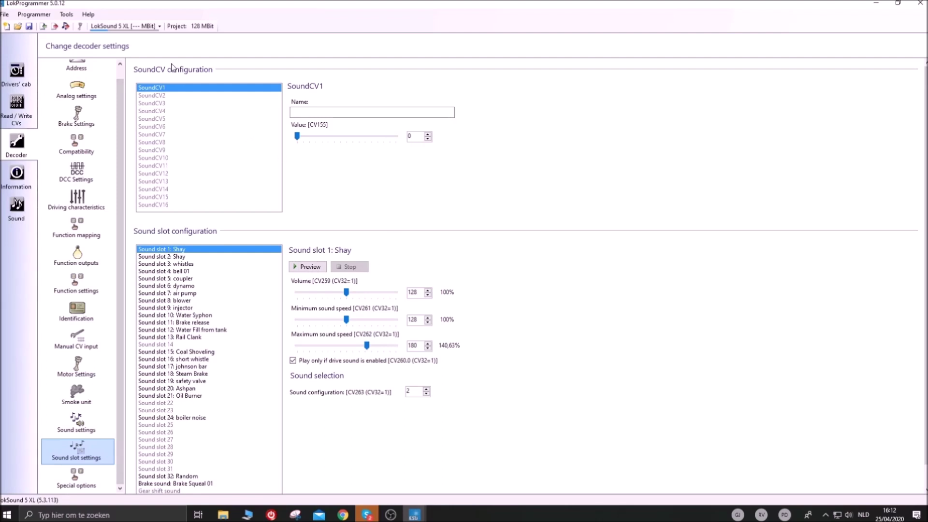
click(77, 423)
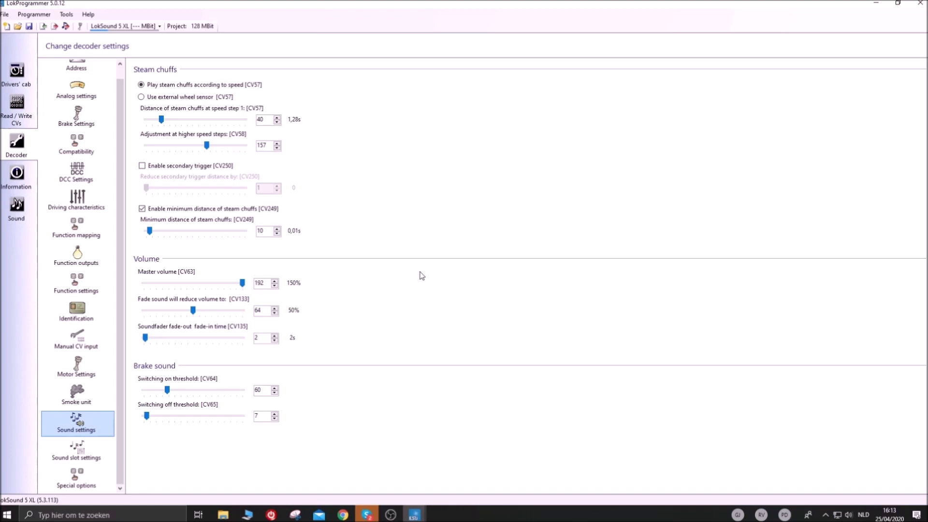
click(66, 458)
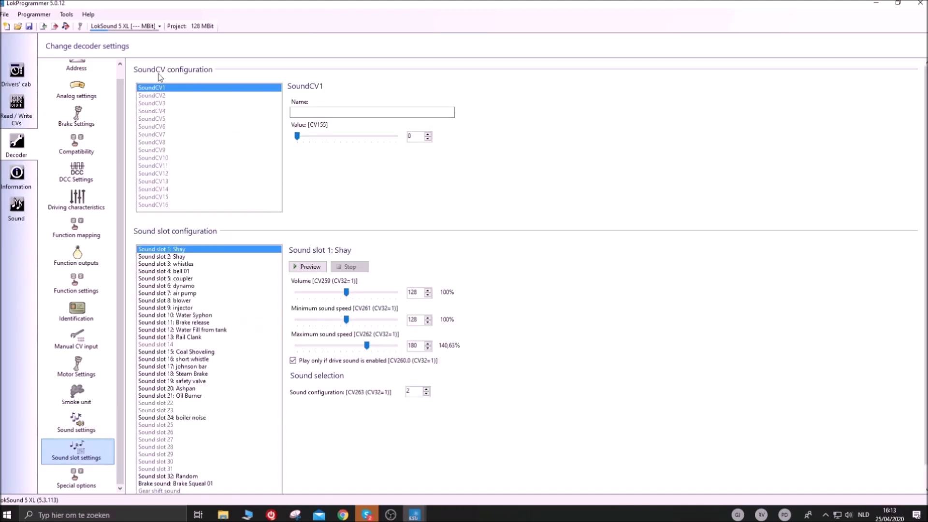
click(199, 111)
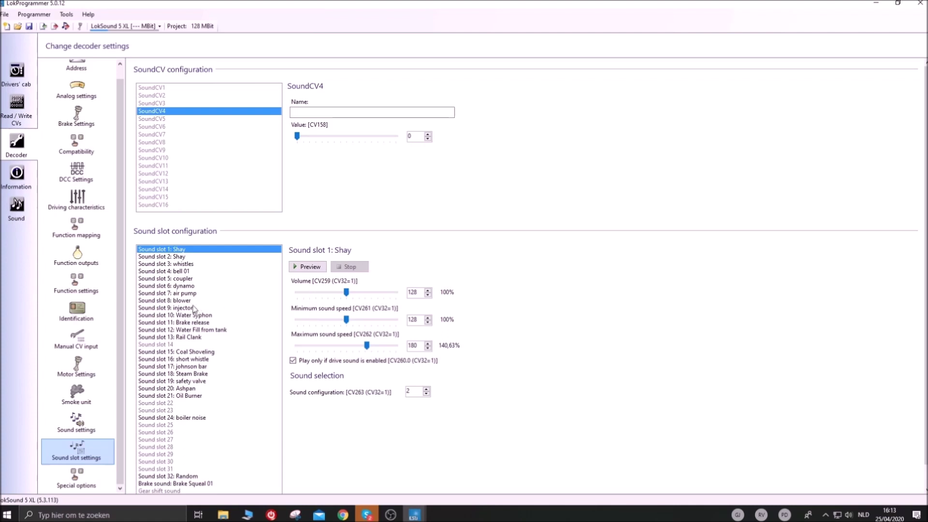
click(179, 293)
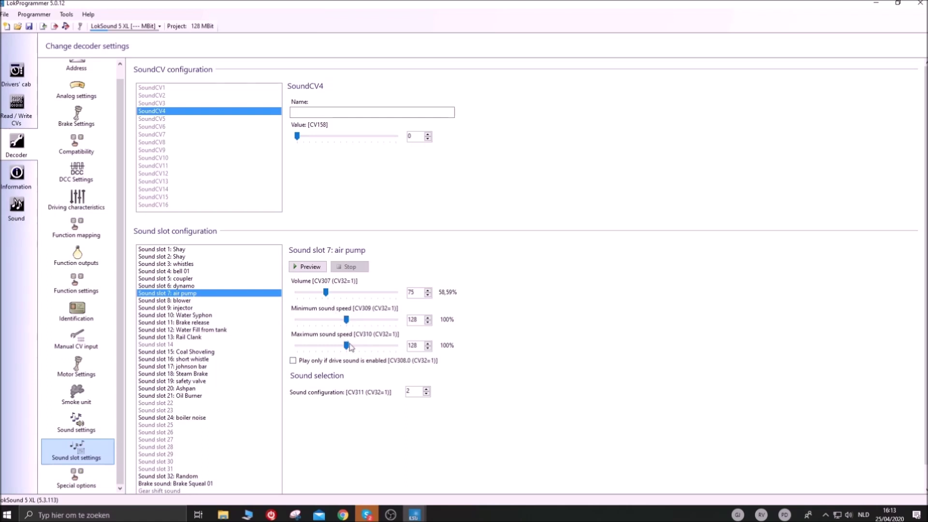
click(175, 250)
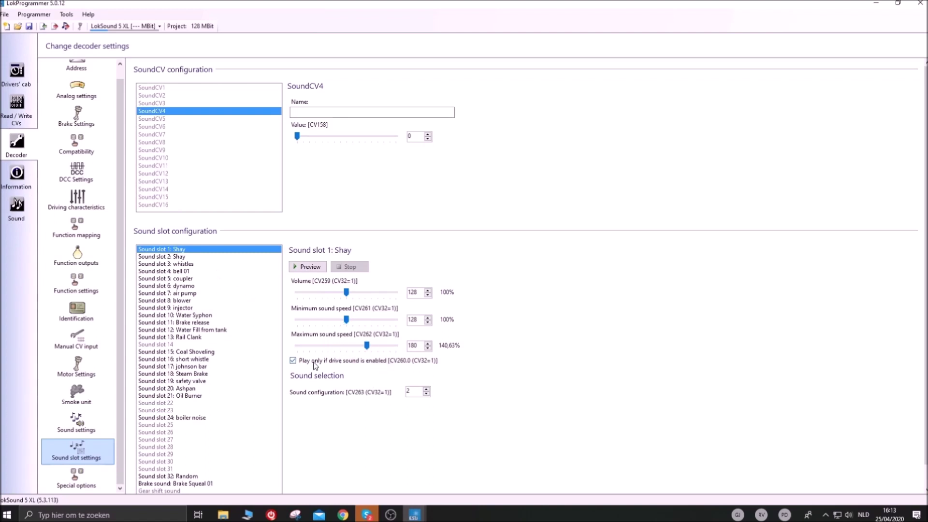
click(206, 315)
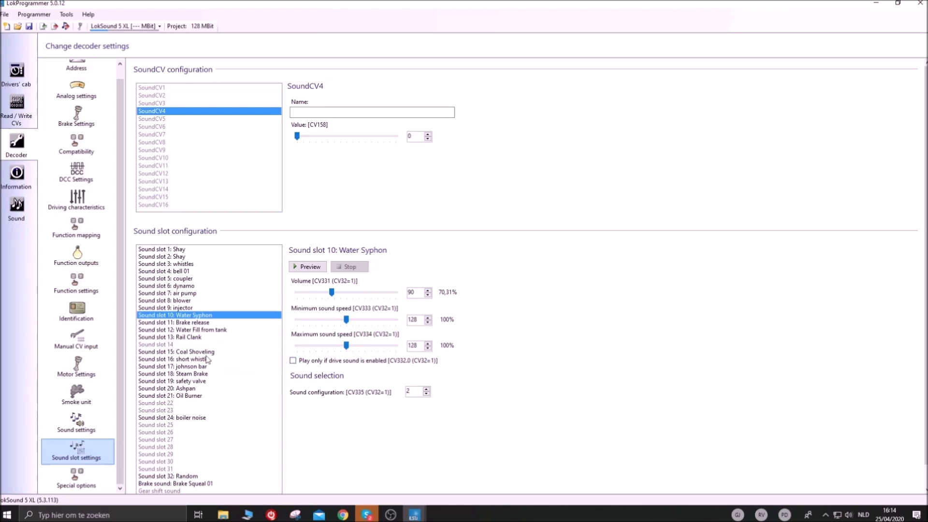
click(198, 389)
click(197, 382)
click(199, 390)
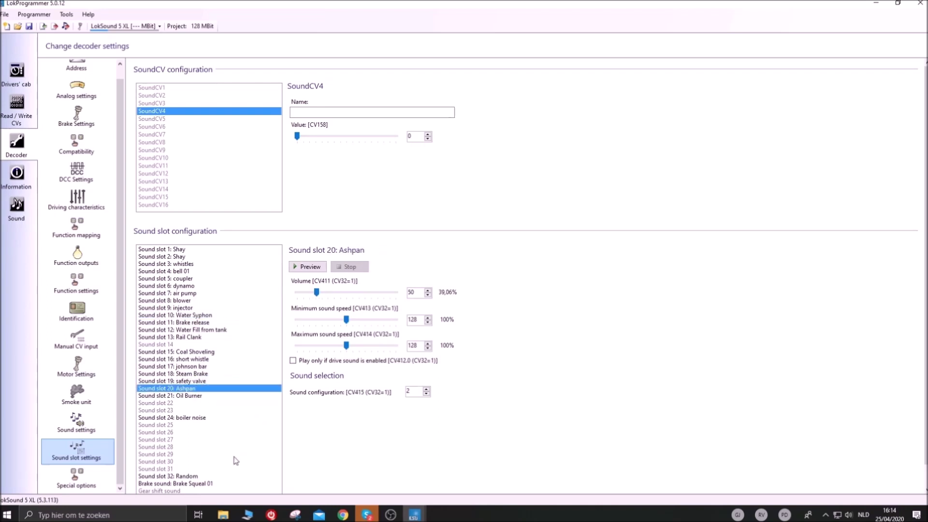
click(222, 484)
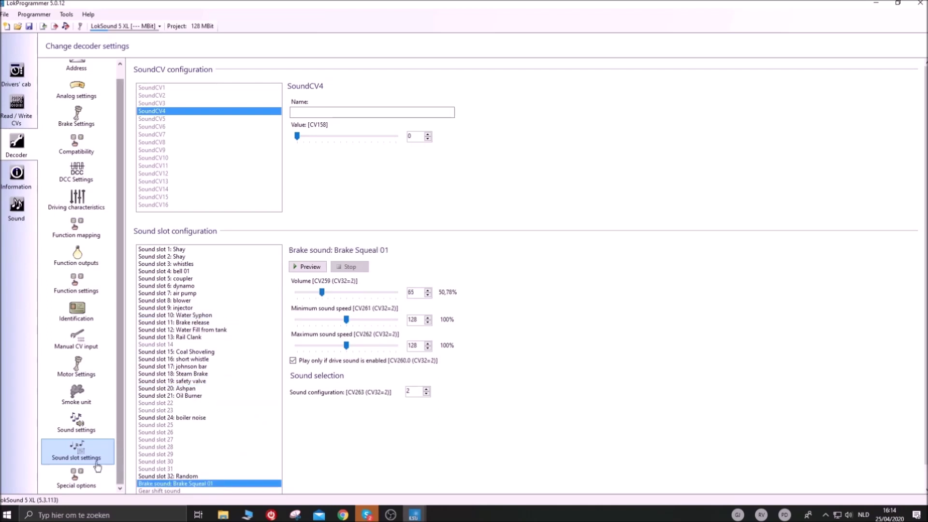
Step: Enable RailComPlus / M4 address synchronization with a master decoder in the special options
click(76, 479)
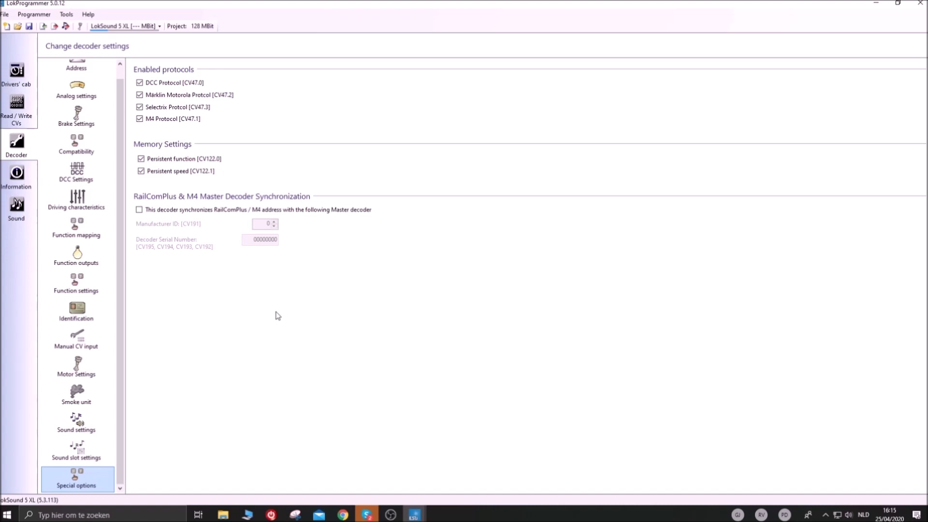
click(140, 83)
click(141, 84)
click(183, 211)
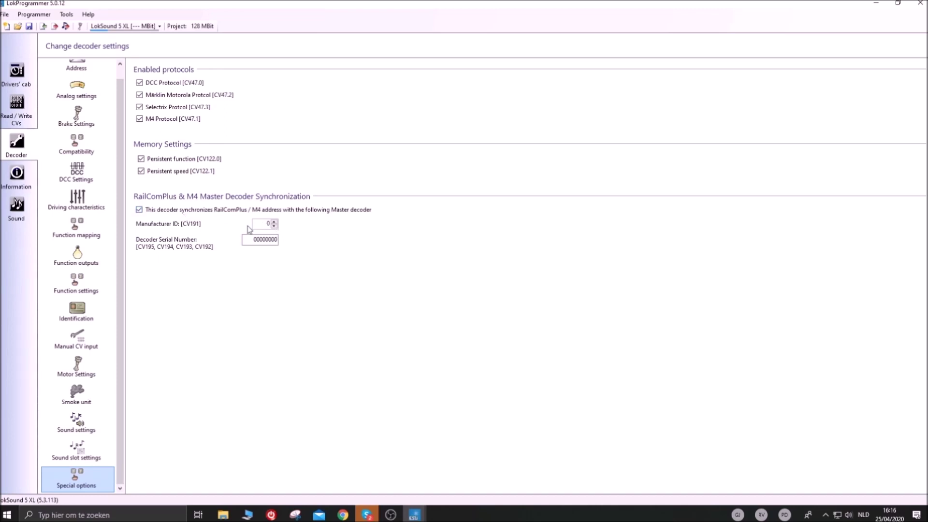
Step: Set the master decoder's manufacturer ID to 19
click(274, 222)
click(274, 222)
click(274, 221)
click(274, 222)
click(274, 222)
click(274, 222)
click(273, 222)
click(274, 221)
click(274, 221)
click(274, 221)
click(274, 222)
click(274, 222)
Step: Toggle the master decoder synchronization off and on again, and open the decoder serial number for editing
click(175, 213)
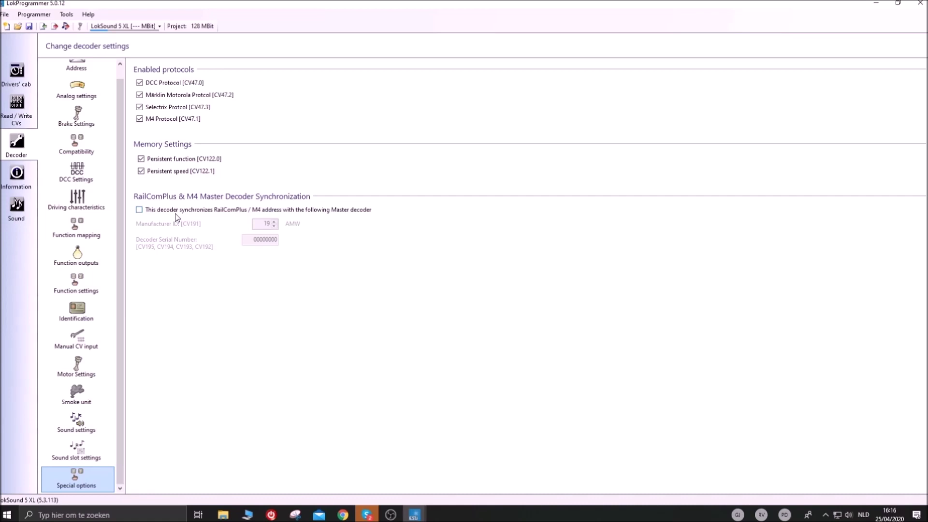
click(139, 210)
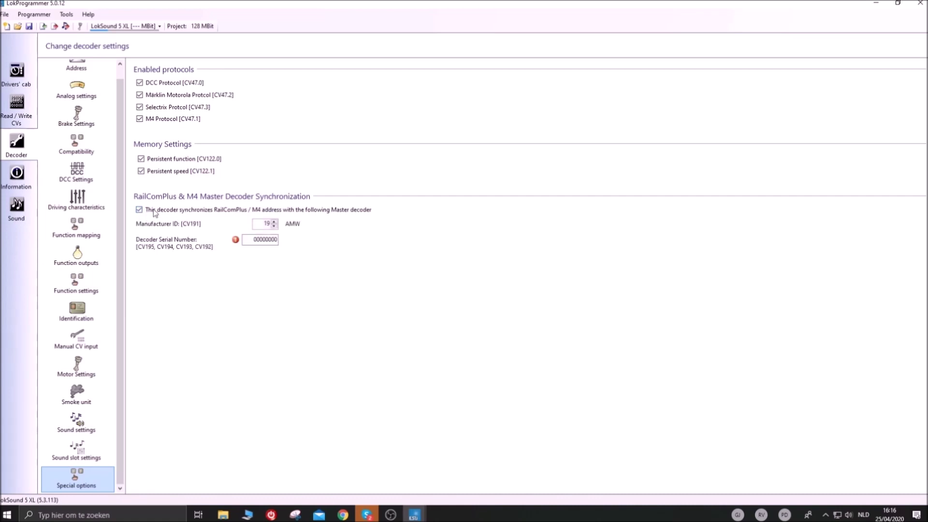
double_click(266, 223)
click(264, 238)
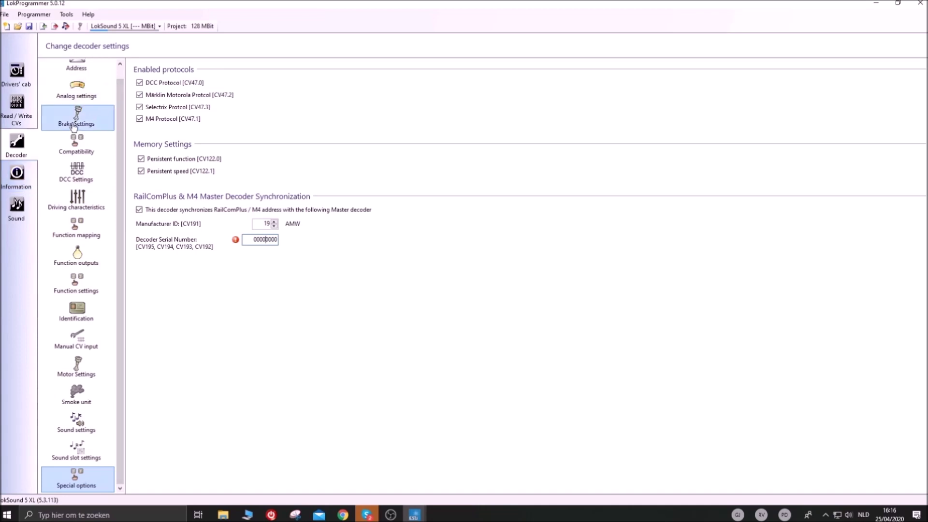
Step: Set the category of function F1 Bell to Light in the project information's function list
click(22, 181)
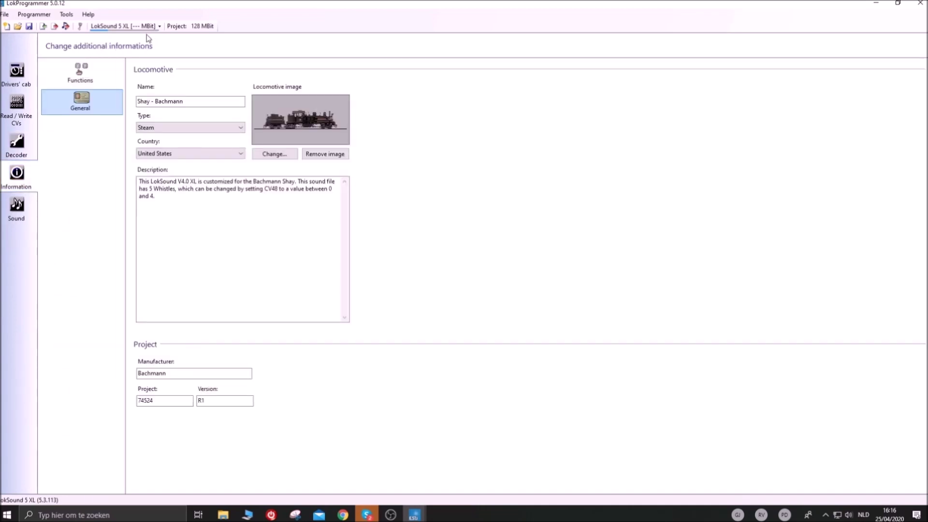
click(104, 69)
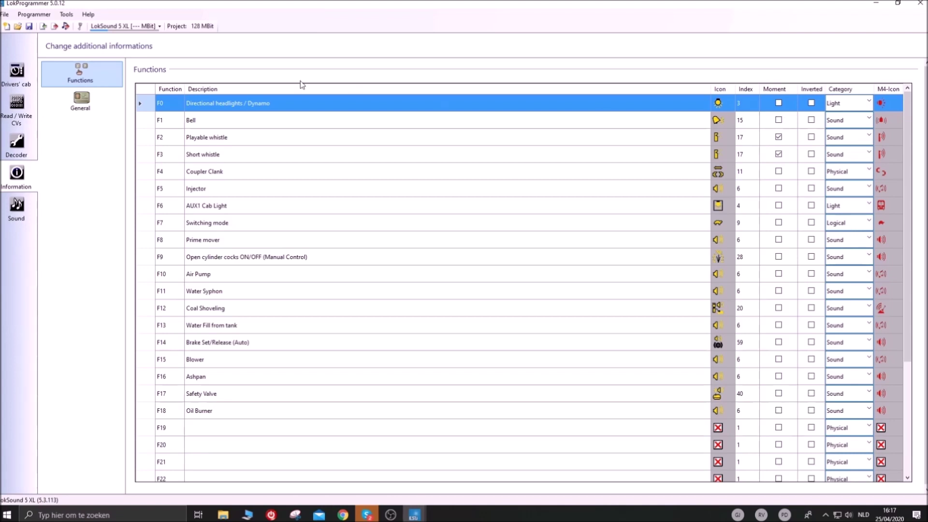
click(890, 102)
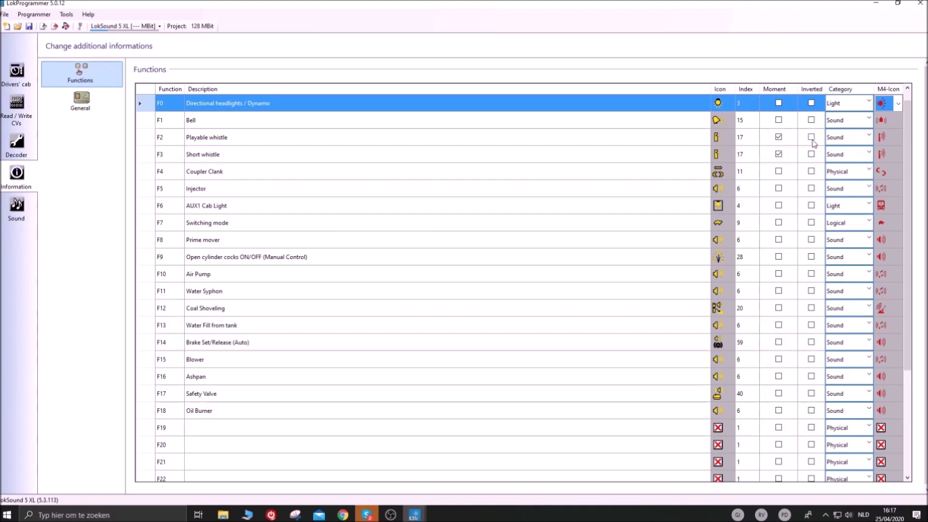
click(867, 119)
click(869, 121)
click(867, 127)
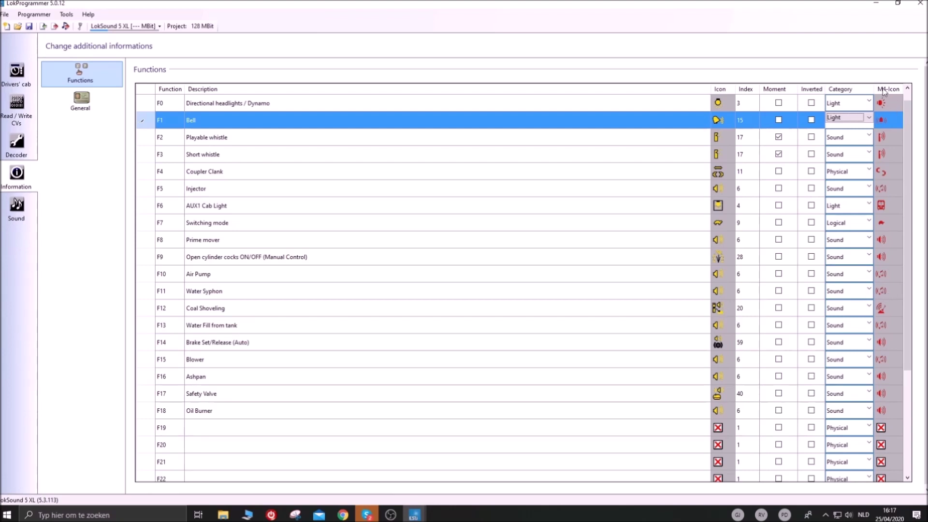
Step: Set the icon of function F3 Short whistle to Shovel work, and open the F5 Injector description for editing
click(895, 153)
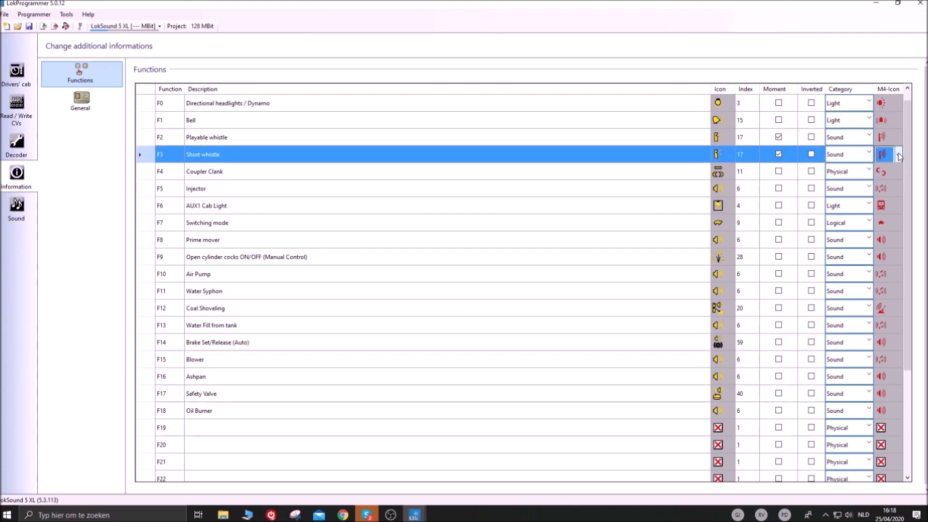
click(898, 154)
mouse_move(901, 194)
mouse_down()
mouse_move(898, 268)
mouse_move(897, 177)
mouse_move(897, 277)
mouse_move(898, 185)
mouse_up()
click(899, 155)
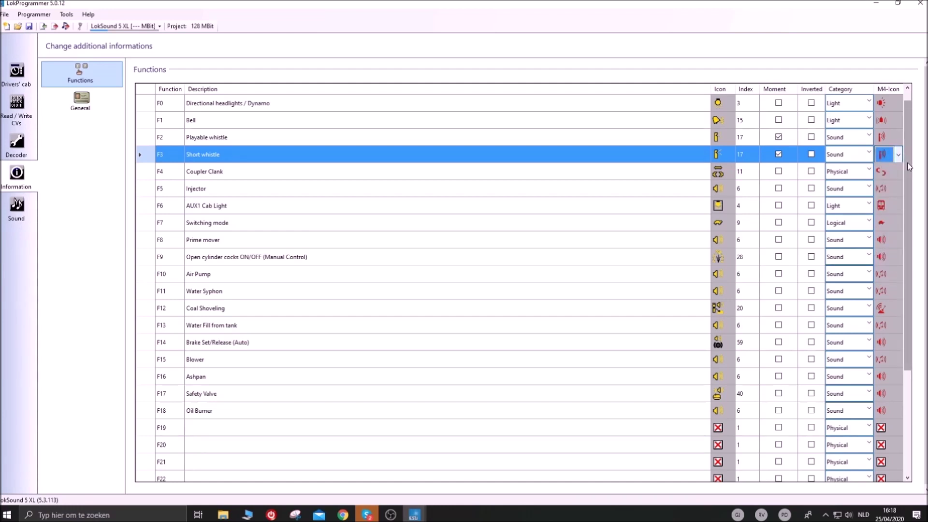
click(726, 158)
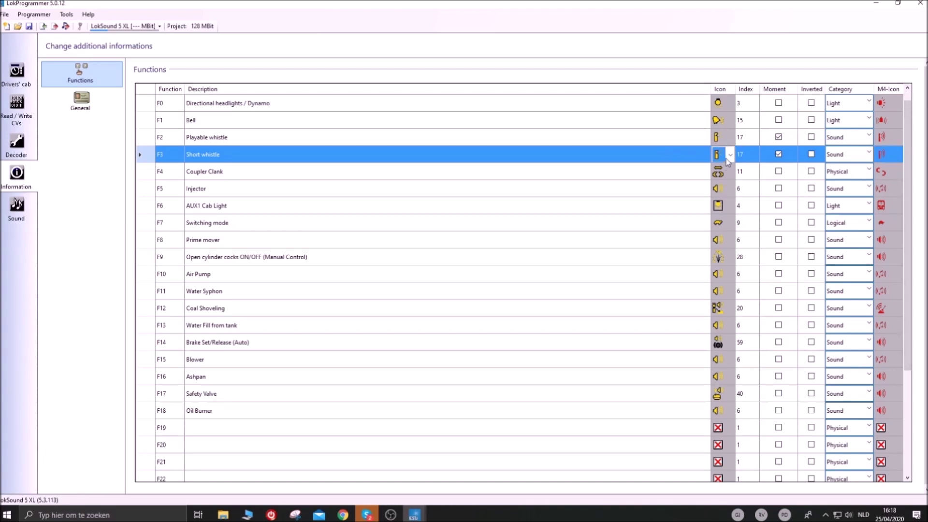
click(730, 155)
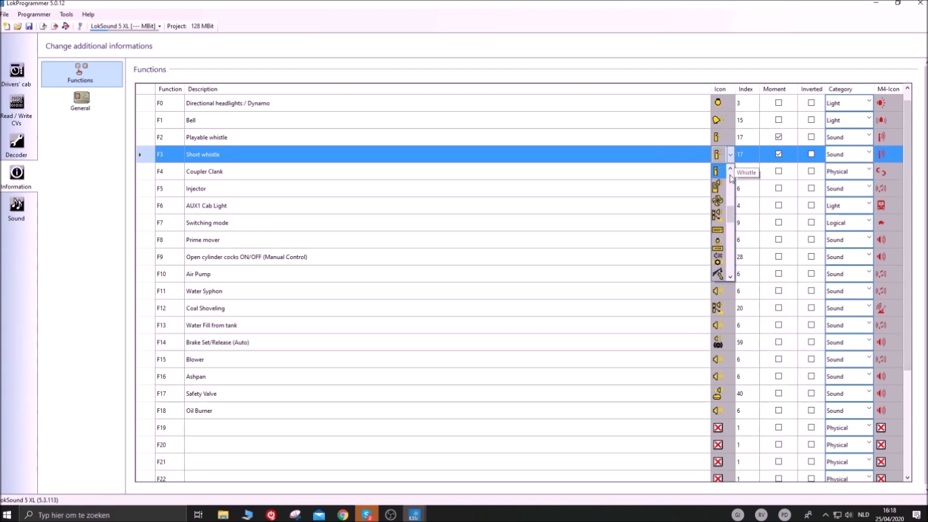
click(720, 216)
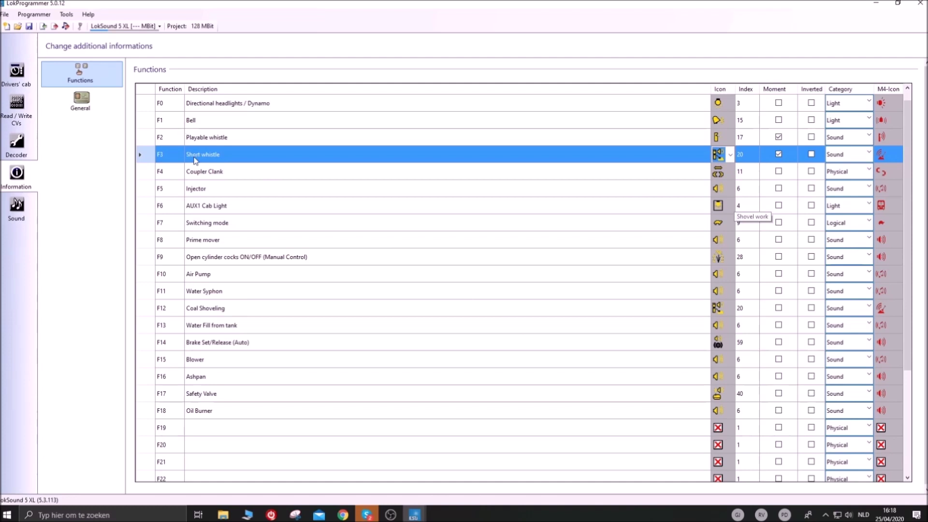
double_click(226, 188)
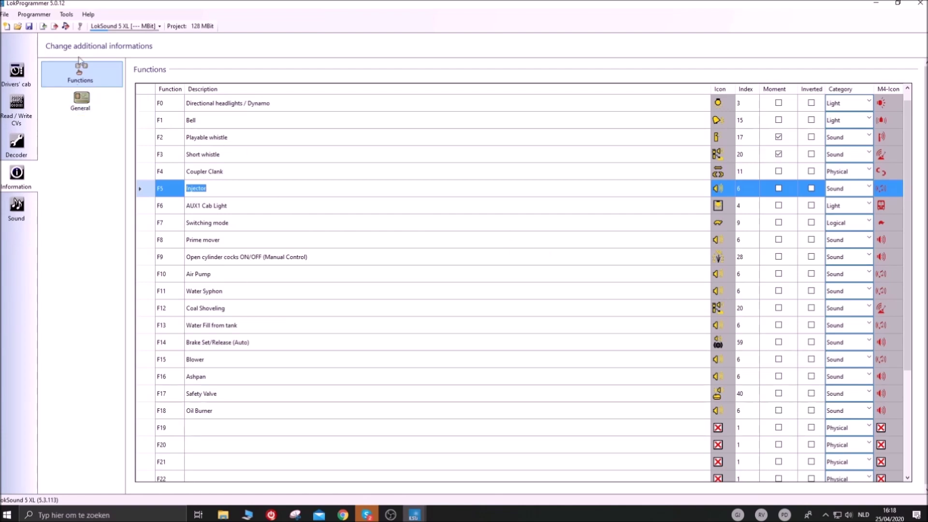
Step: Review the locomotive's general project information, including its type, country and description
click(64, 15)
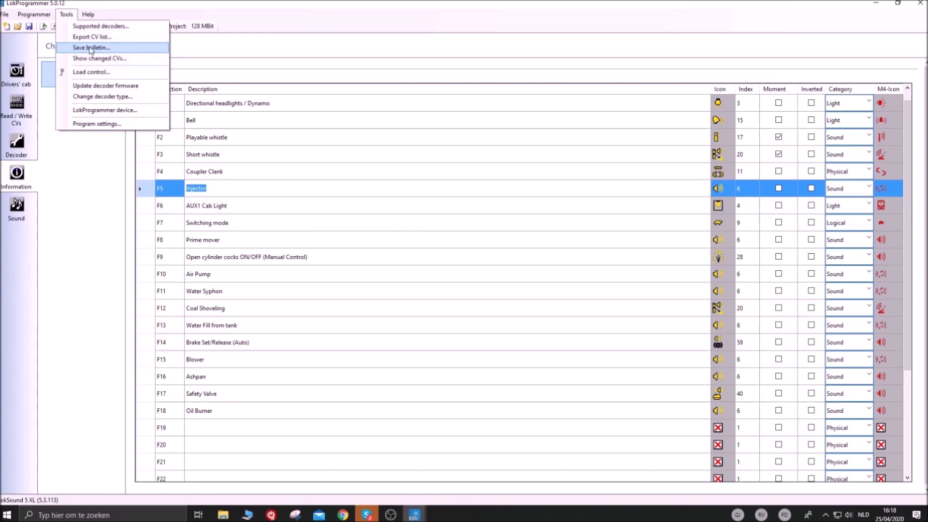
click(96, 208)
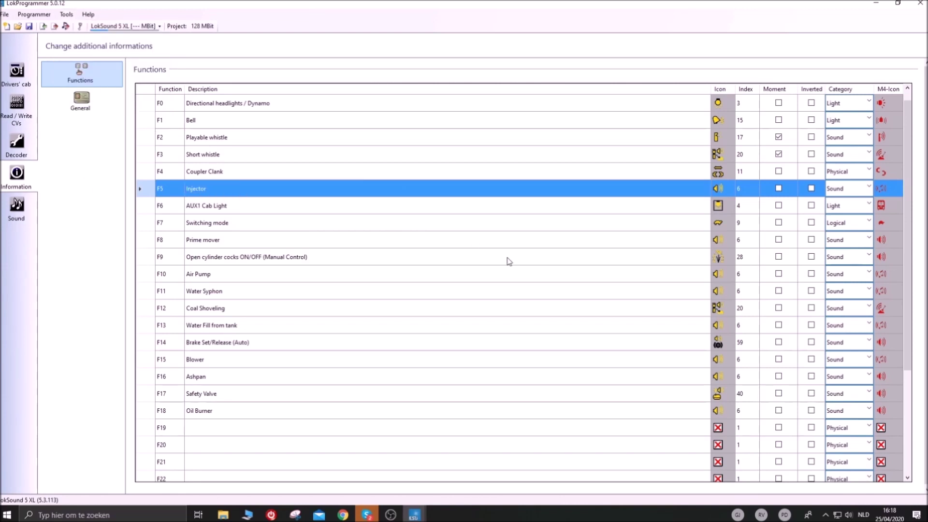
click(88, 108)
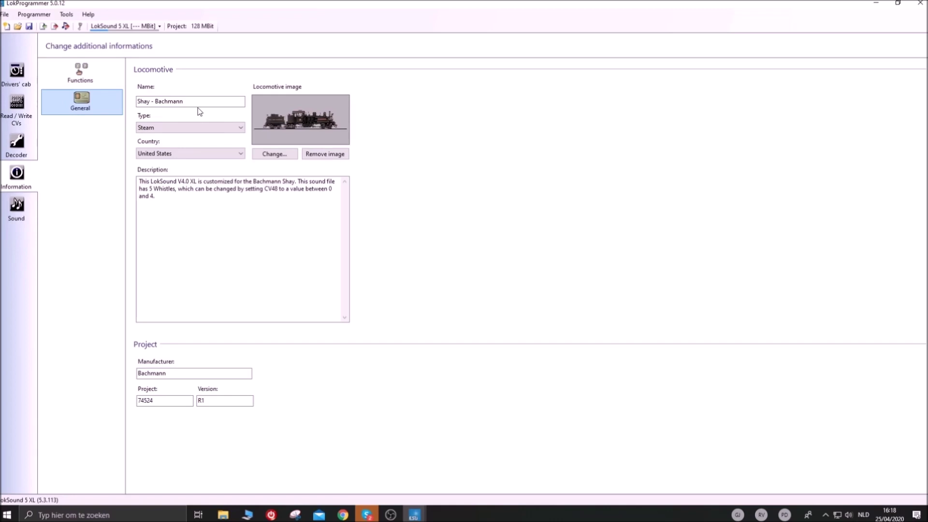
click(173, 126)
click(241, 231)
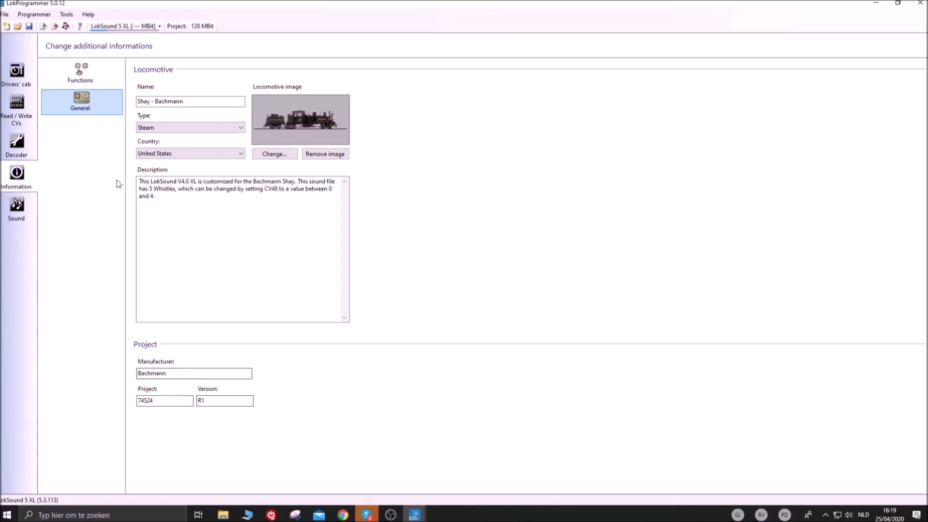
Step: Open sound slot 1 (Shay) from the sound project overview and look over its state diagram
click(20, 213)
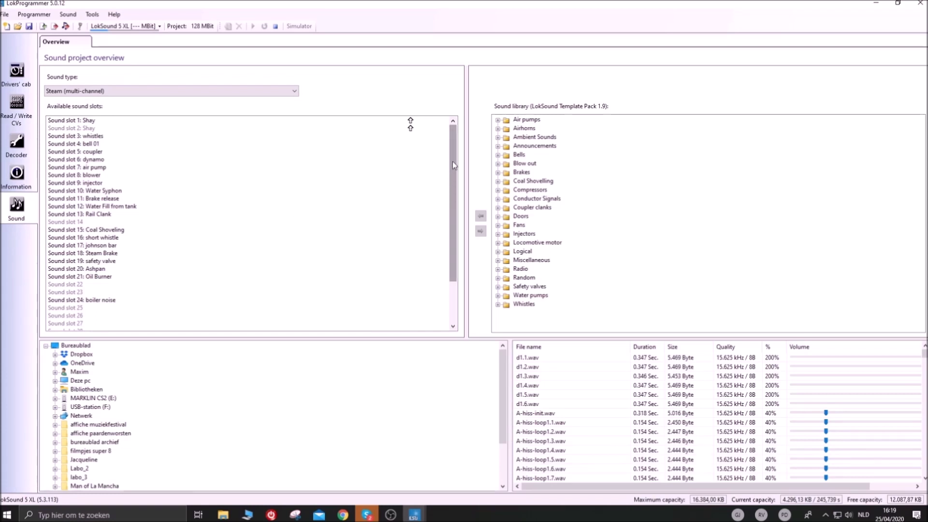
double_click(91, 122)
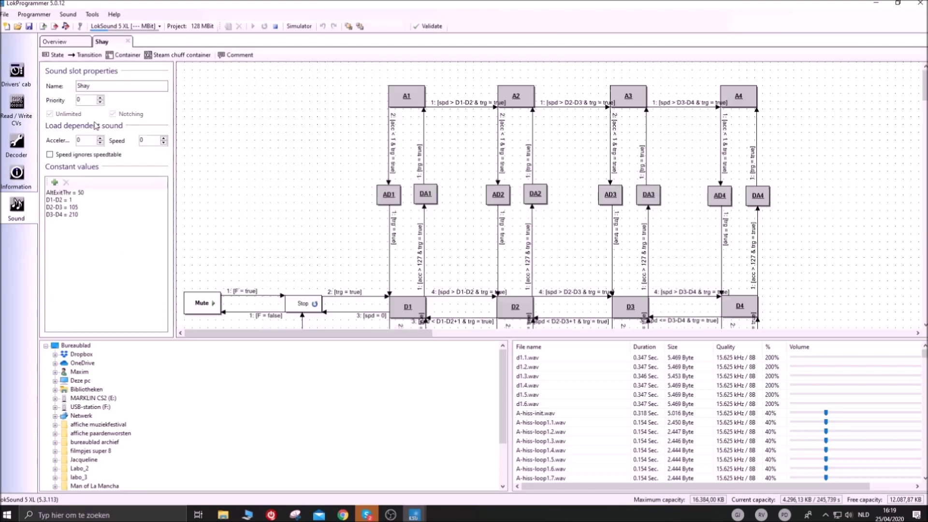
scroll(334, 218, down, 3)
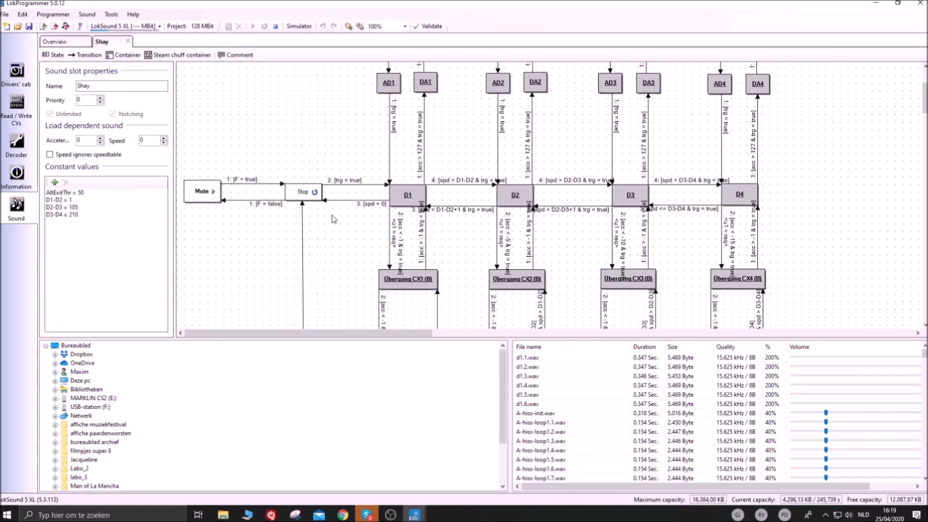
scroll(332, 217, up, 3)
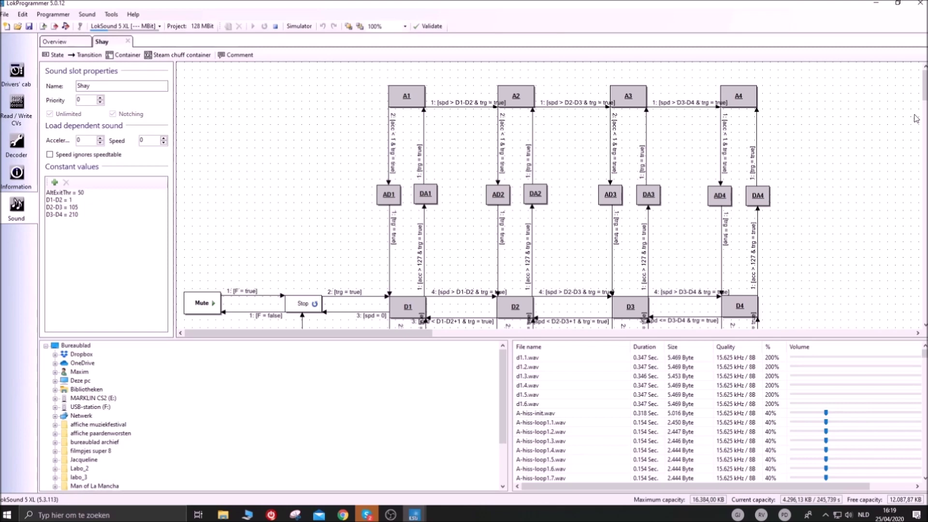
mouse_move(923, 85)
mouse_down()
mouse_move(924, 128)
mouse_move(924, 88)
mouse_up()
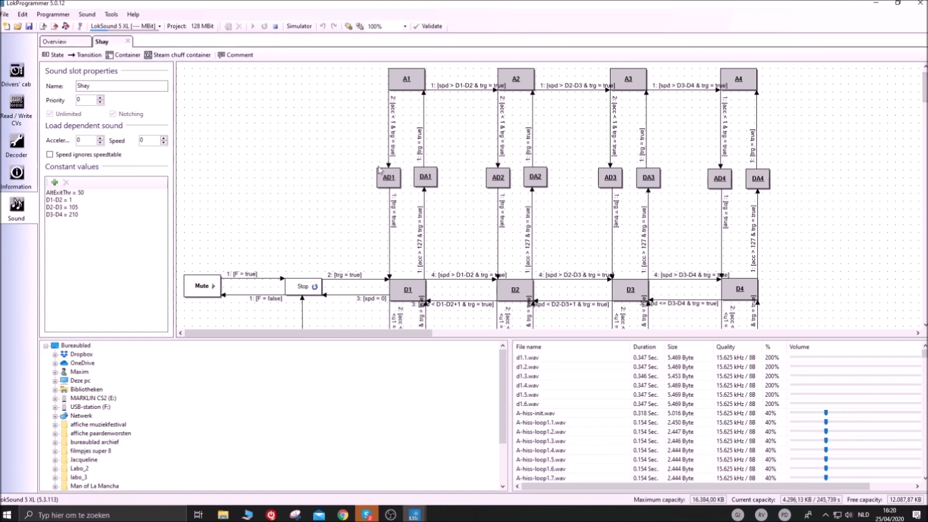
Step: Start the simulator for the Shay sound slot and switch its function on
click(299, 26)
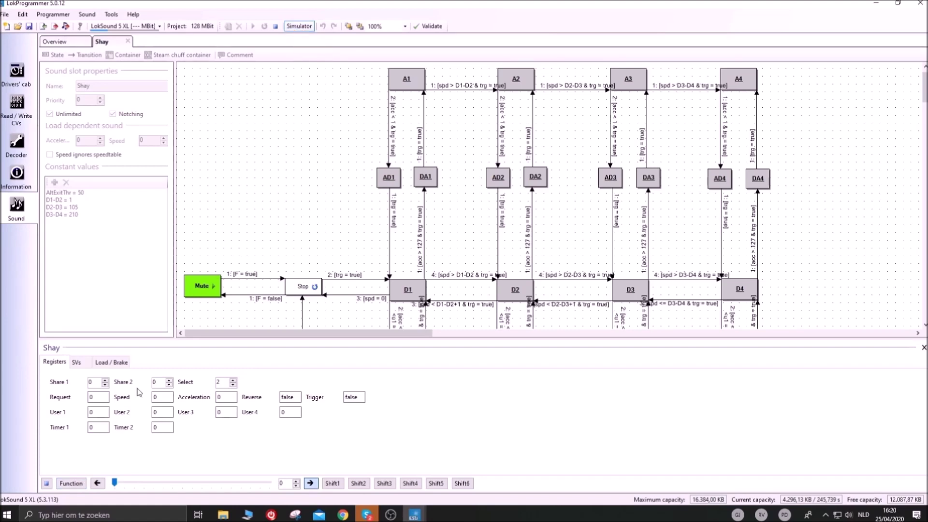
click(70, 484)
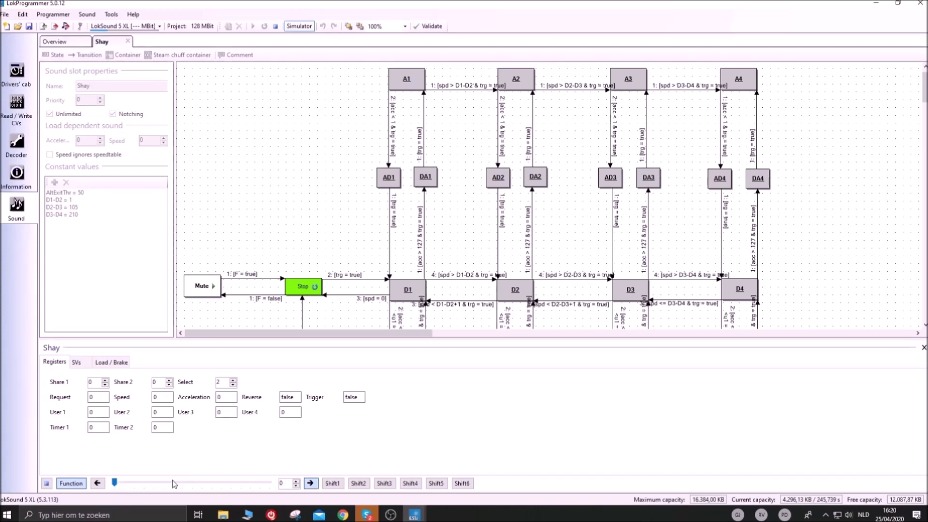
scroll(894, 119, down, 3)
scroll(874, 138, up, 4)
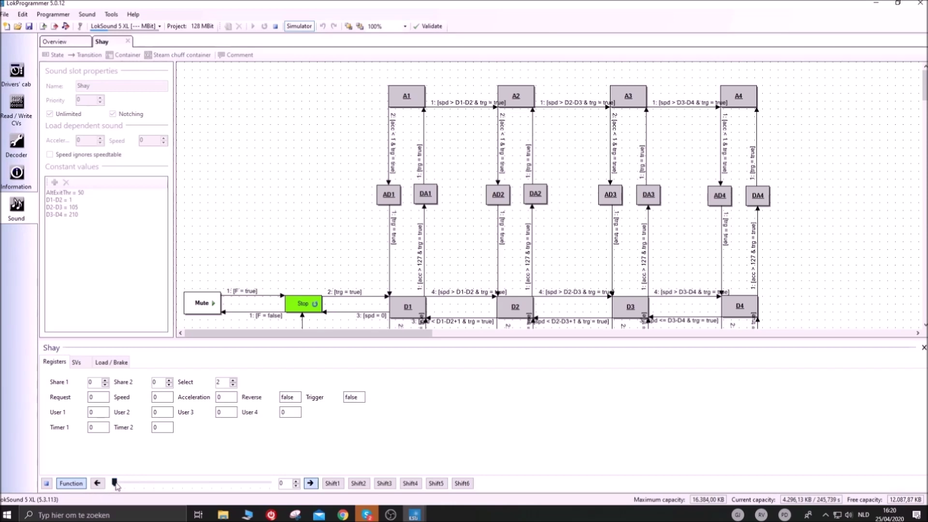
Step: Test the Shay sound flow by raising the simulated throttle to 5, increasing it to 167 and returning it to 0
drag(115, 483, 117, 483)
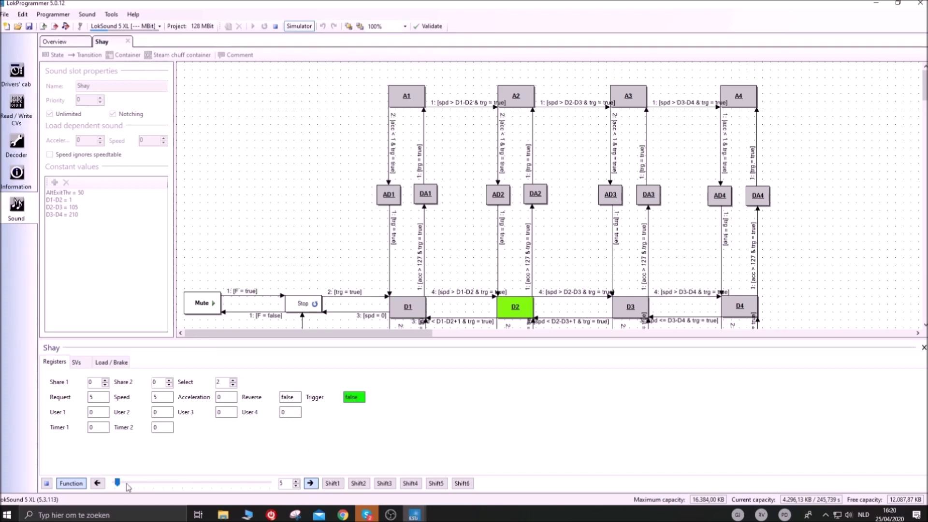
drag(118, 482, 152, 484)
drag(151, 483, 216, 484)
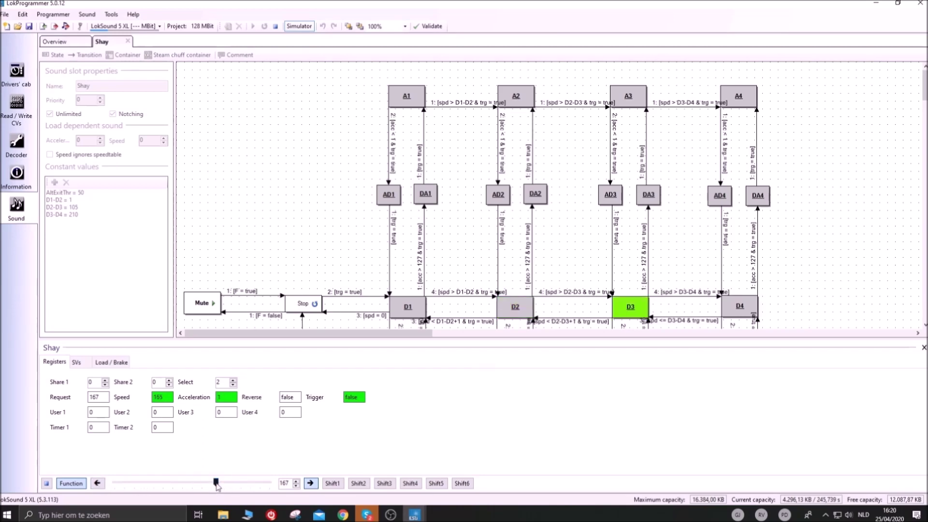
drag(217, 486, 114, 483)
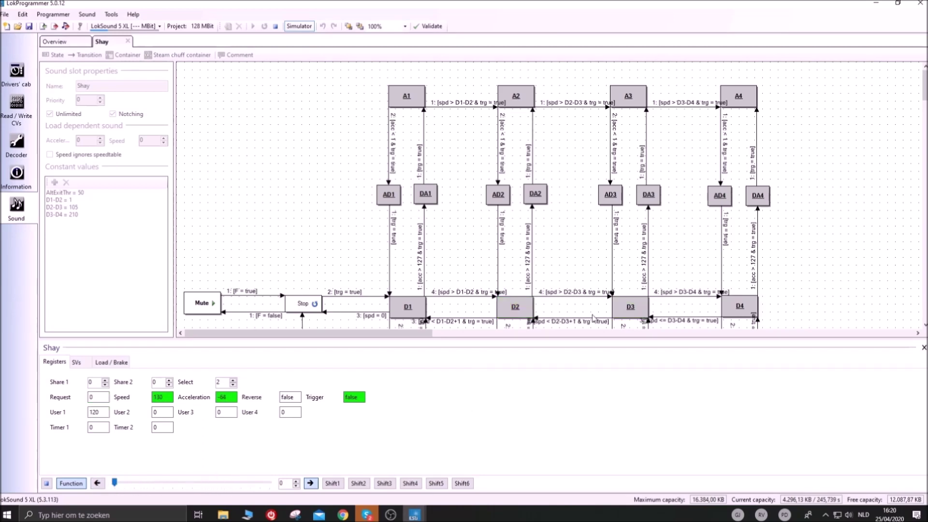
Step: Examine how the D1–D4 drive states connect to the upper A states and the lower CX (Coast) container
drag(919, 94, 920, 122)
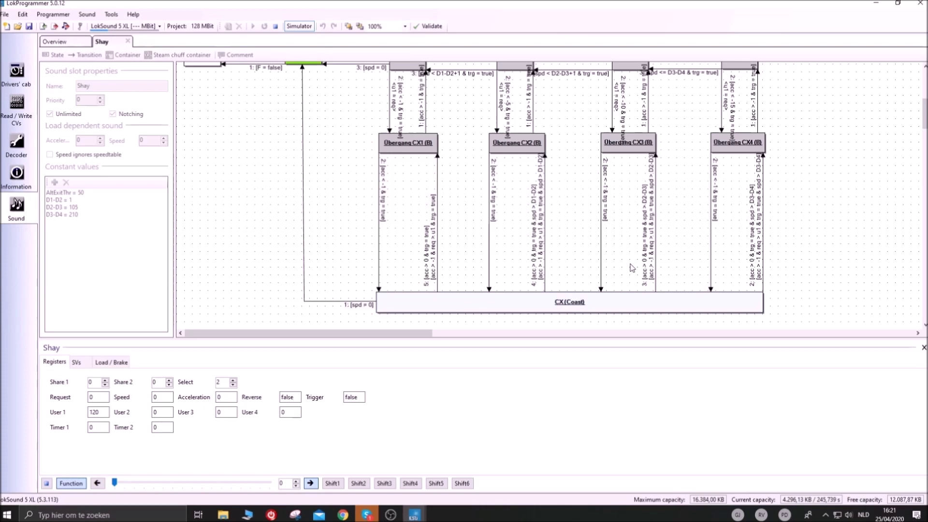
mouse_move(923, 119)
mouse_down()
mouse_move(925, 92)
mouse_move(924, 102)
mouse_up()
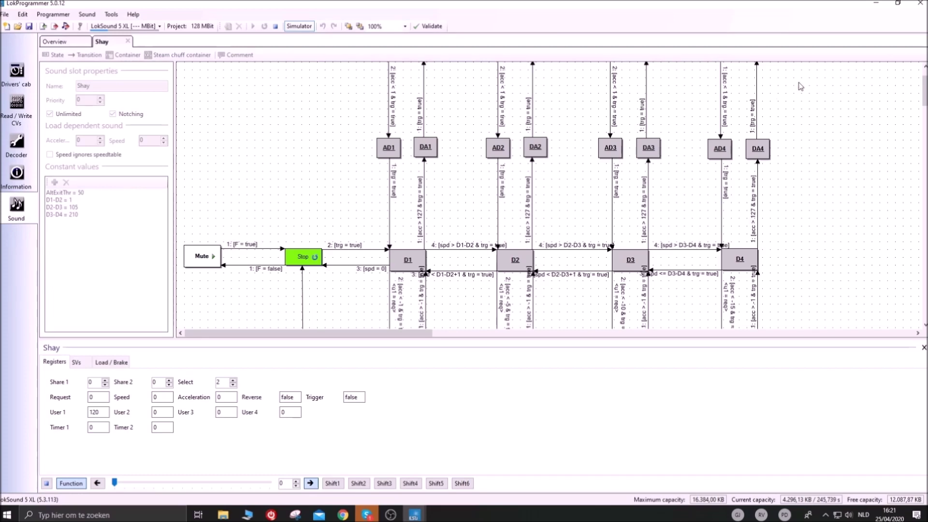
drag(924, 94, 925, 83)
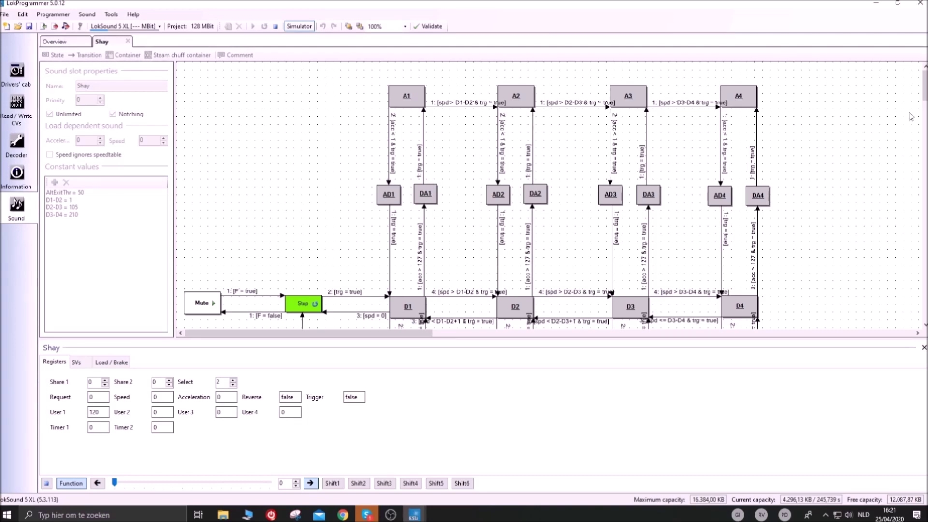
scroll(924, 91, down, 3)
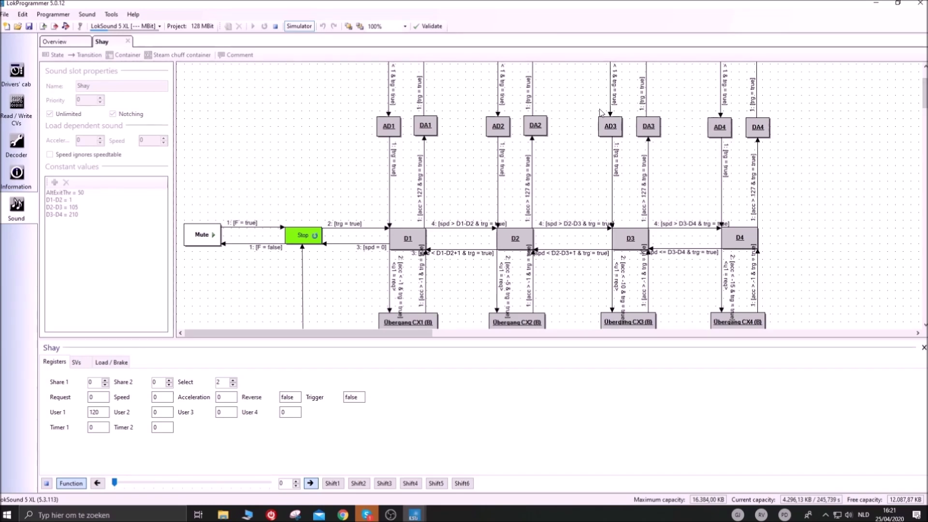
click(404, 244)
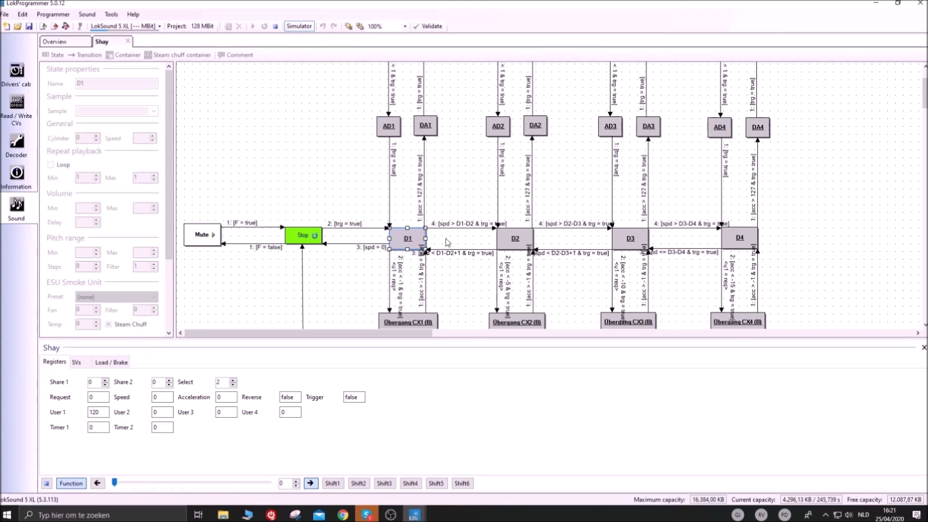
scroll(925, 97, up, 3)
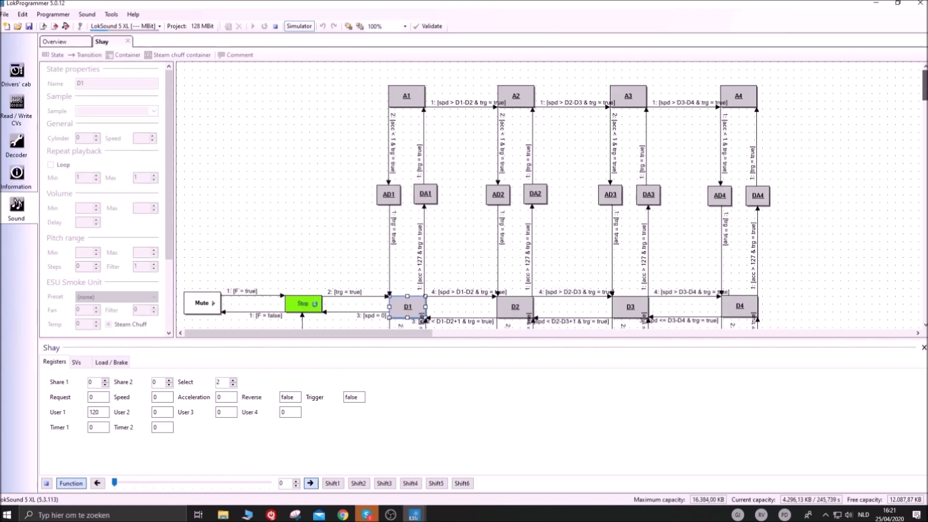
scroll(310, 286, down, 2)
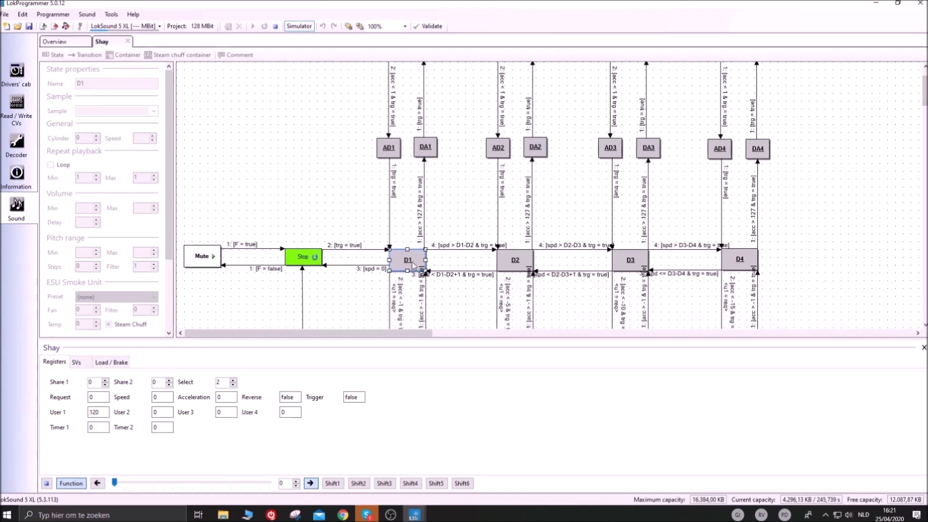
scroll(925, 96, up, 2)
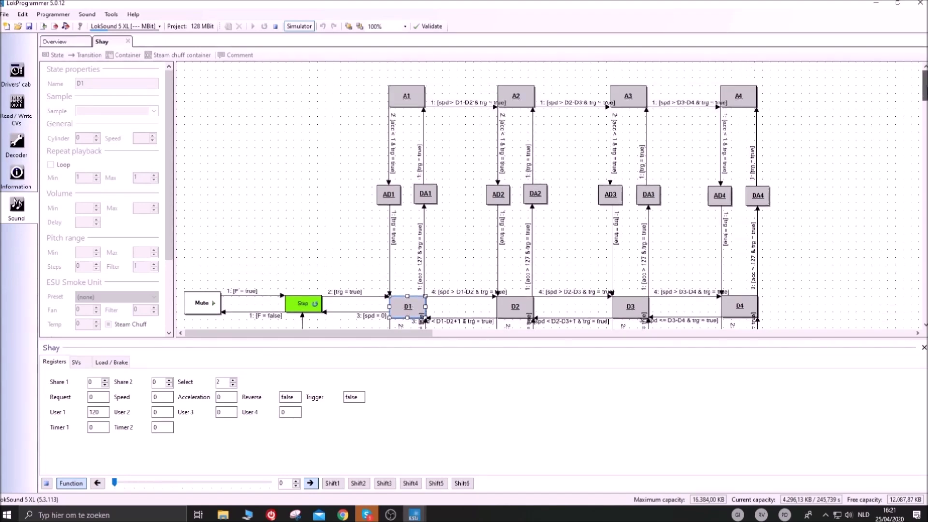
Step: Inspect the A1, D1 and D2 containers and the transitions linking them in the Shay diagram
click(408, 95)
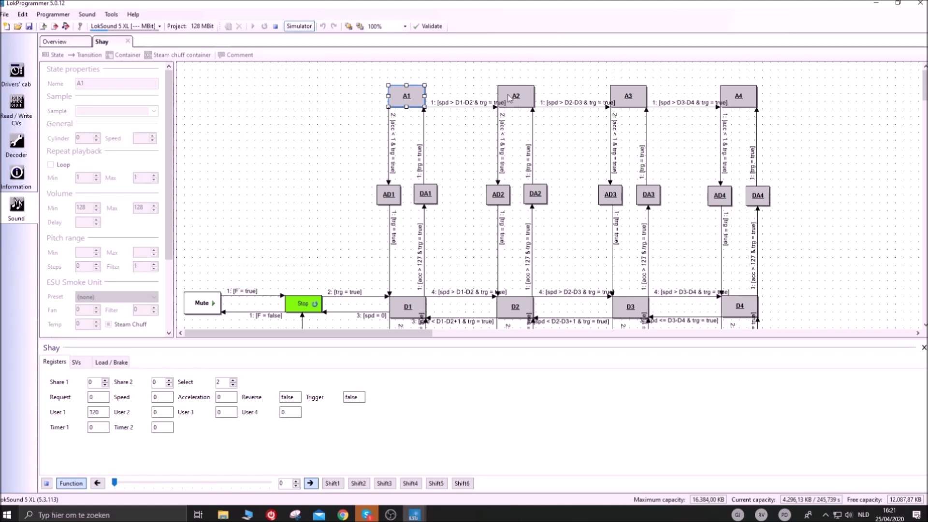
click(519, 314)
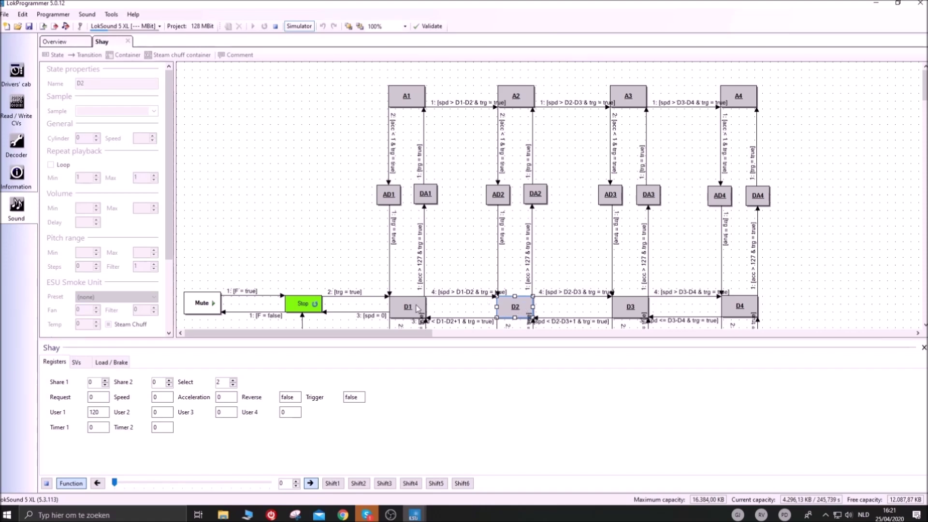
click(407, 312)
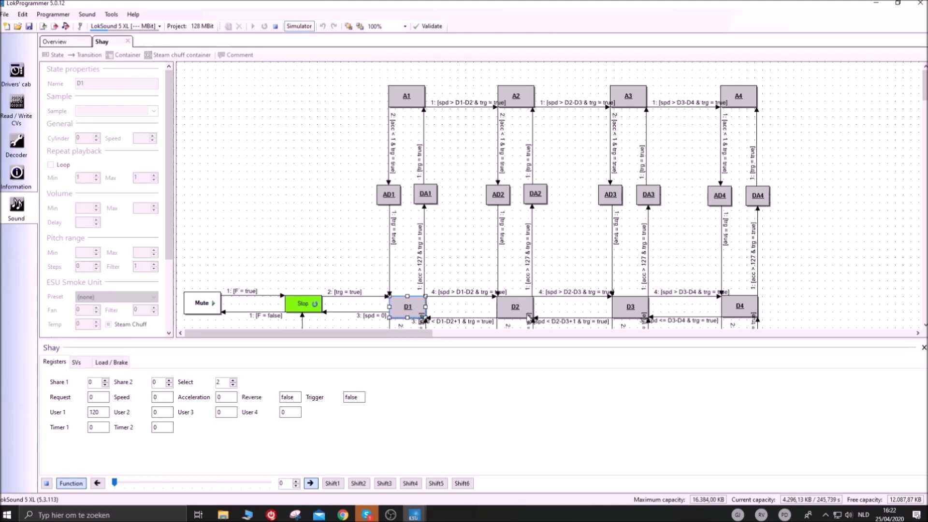
click(504, 307)
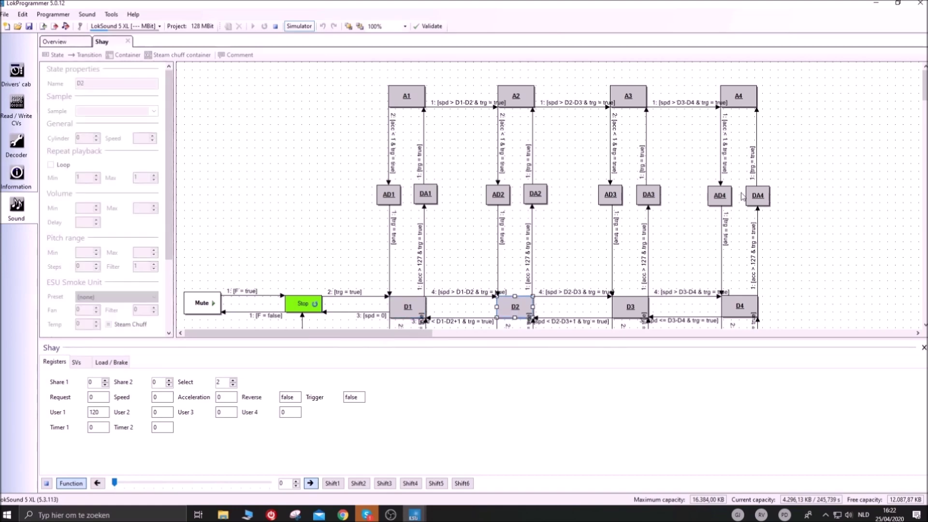
mouse_move(923, 92)
mouse_down()
mouse_move(924, 109)
mouse_move(923, 95)
mouse_up()
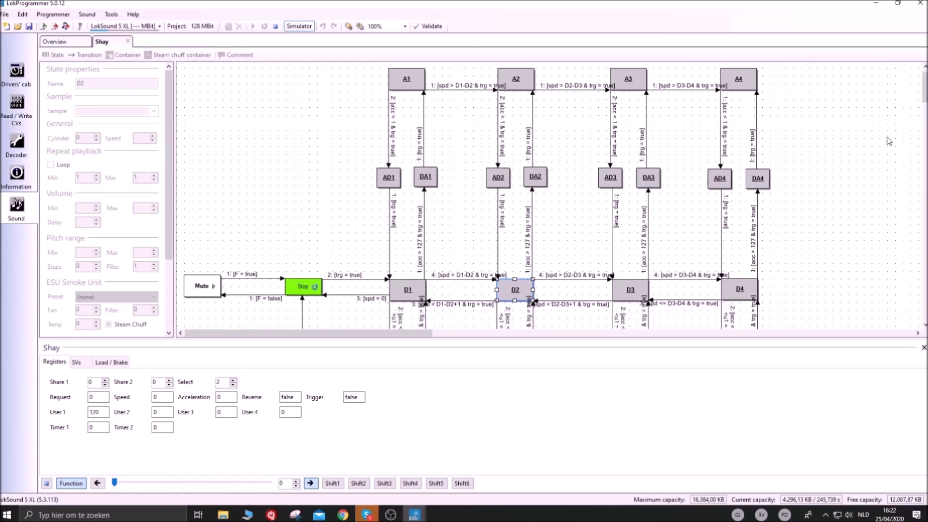
drag(924, 93, 924, 86)
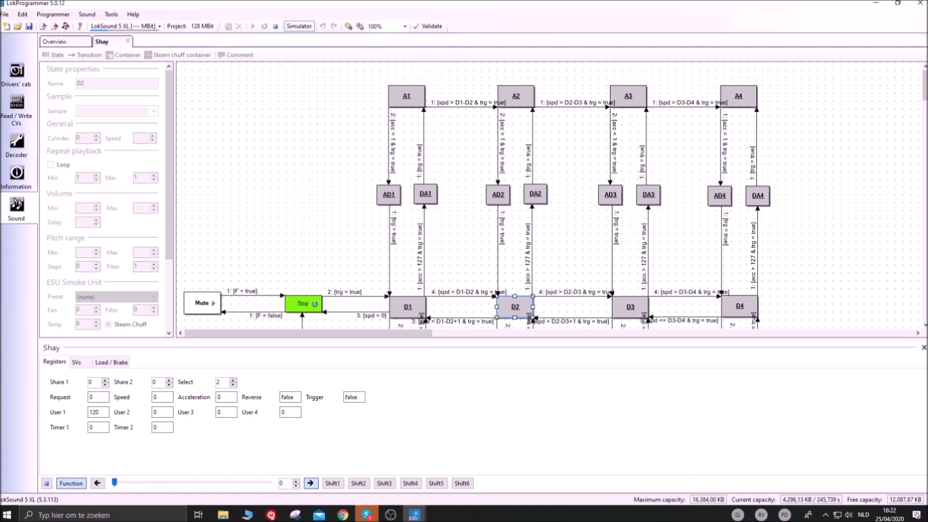
scroll(440, 234, down, 2)
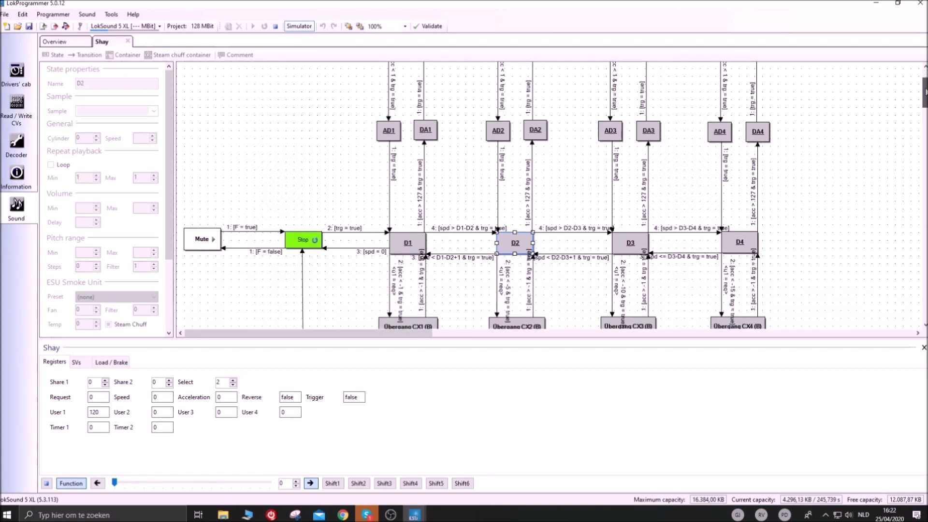
click(418, 247)
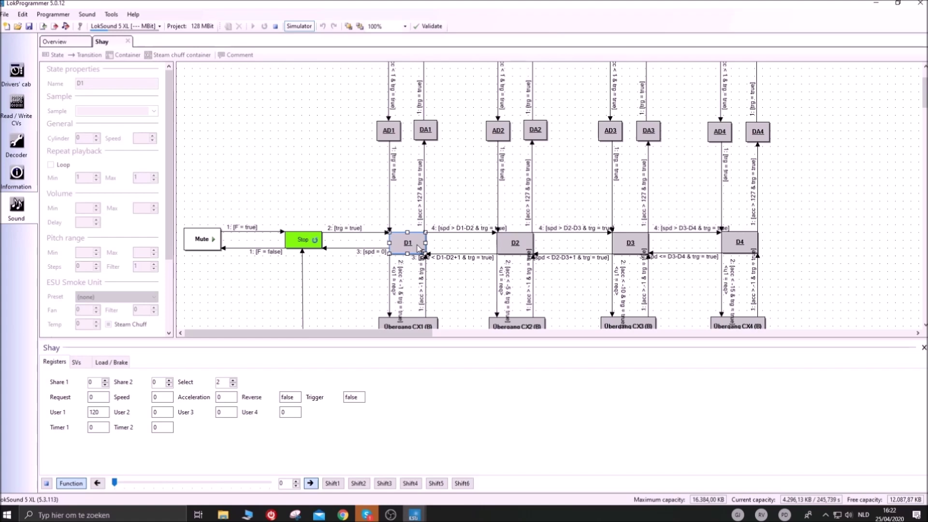
mouse_move(925, 94)
mouse_down()
mouse_move(925, 133)
mouse_move(925, 96)
mouse_up()
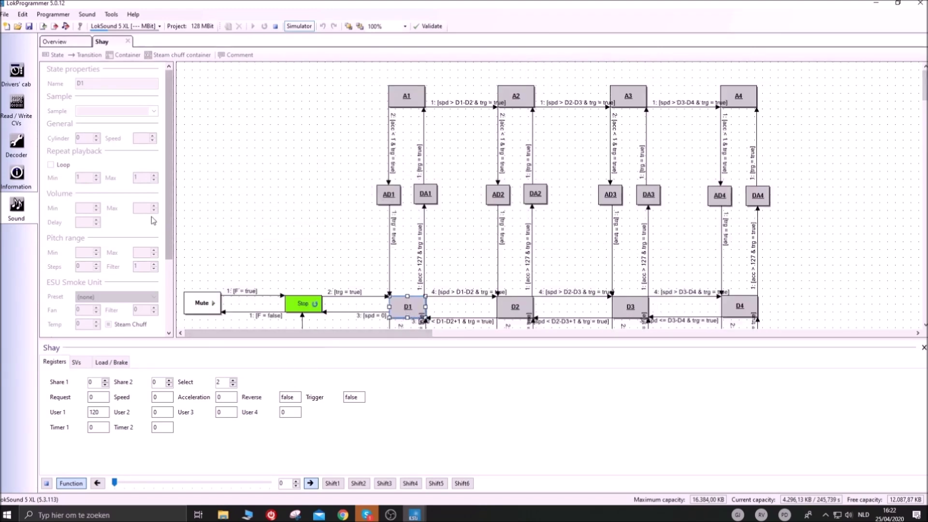
scroll(400, 282, down, 1)
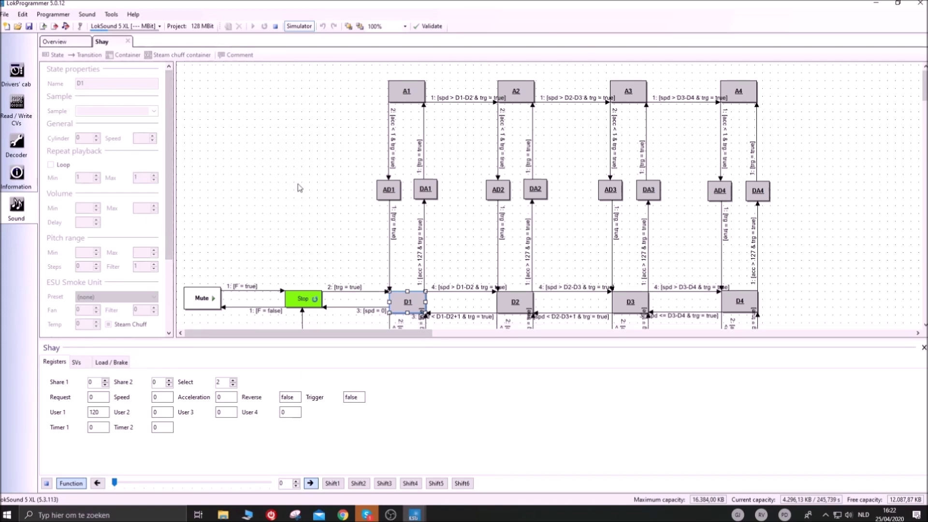
Step: Stop the simulation and review the D1 container's volume, pitch, smoke unit and flag properties
click(46, 484)
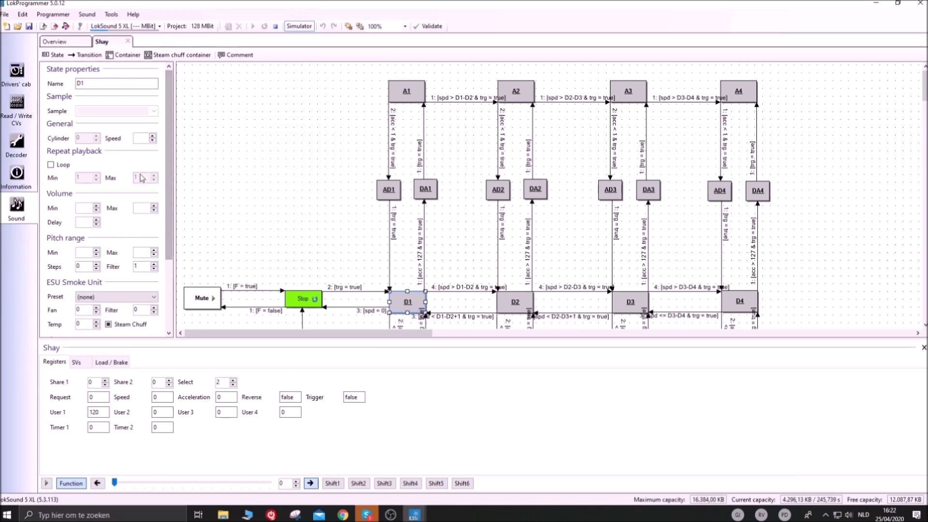
scroll(171, 177, down, 1)
drag(171, 176, 171, 232)
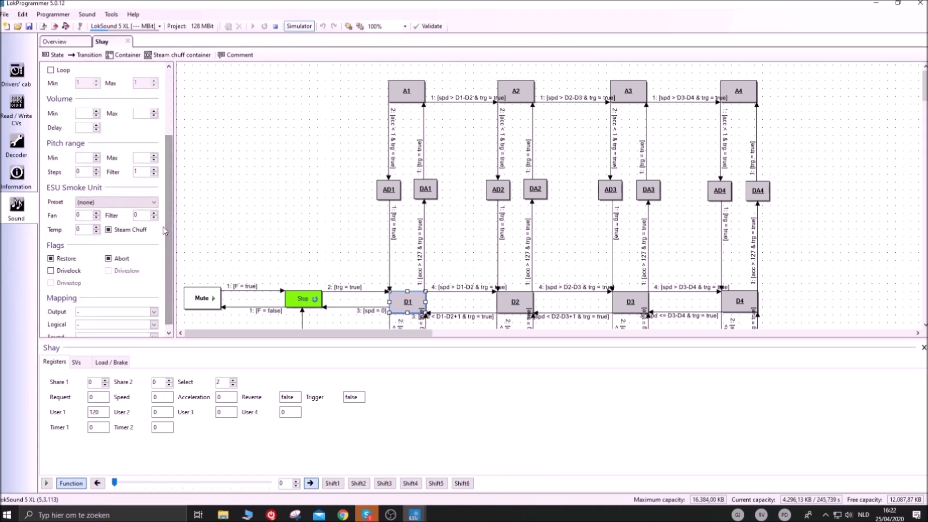
Step: Apply the Drive preset to the ESU Smoke Unit settings of the D1 container in the Shay diagram
click(94, 203)
click(95, 206)
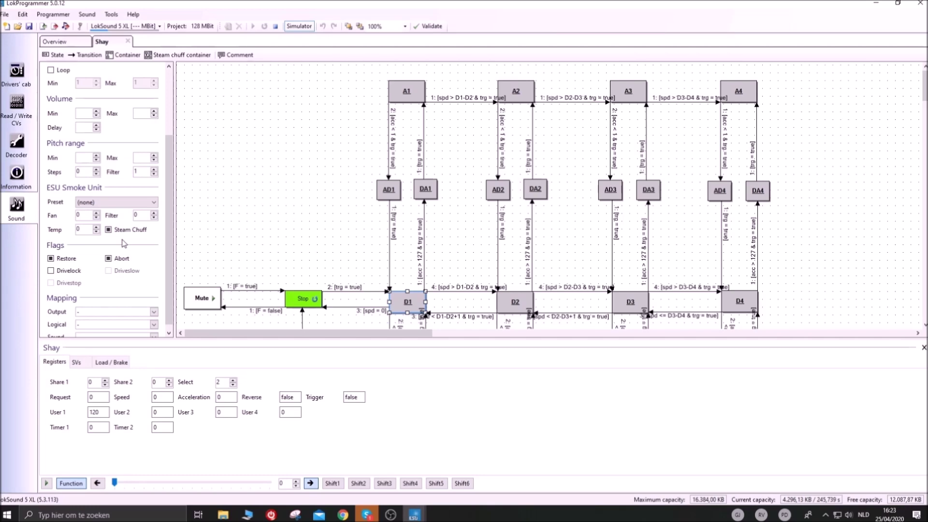
double_click(81, 216)
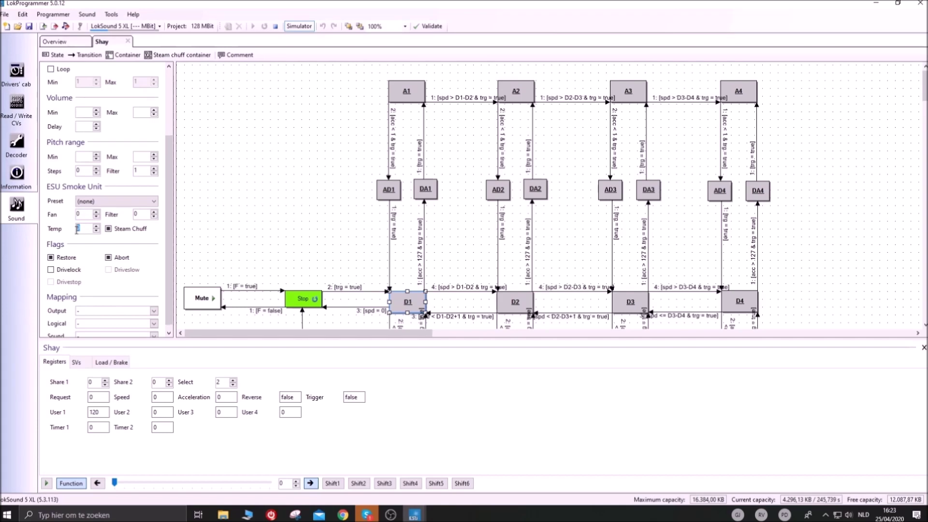
double_click(86, 214)
scroll(73, 244, up, 1)
double_click(84, 235)
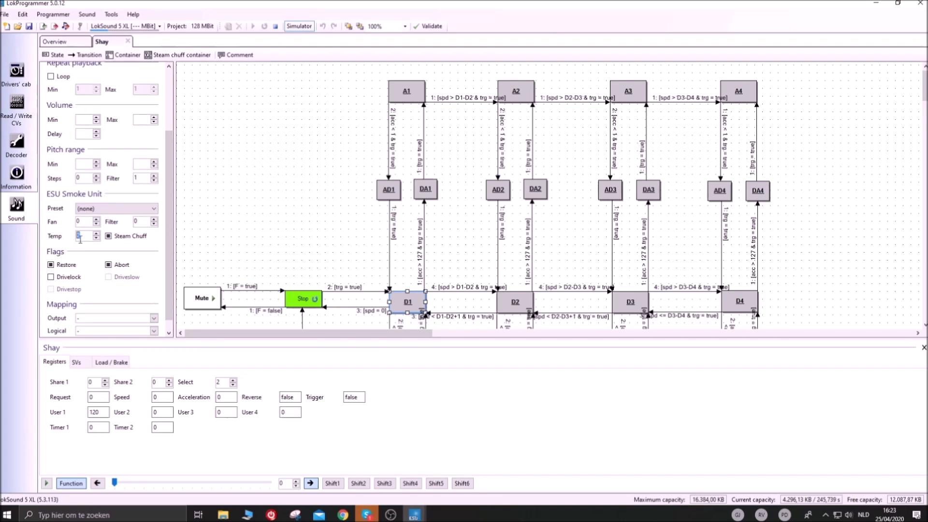
click(90, 209)
click(94, 210)
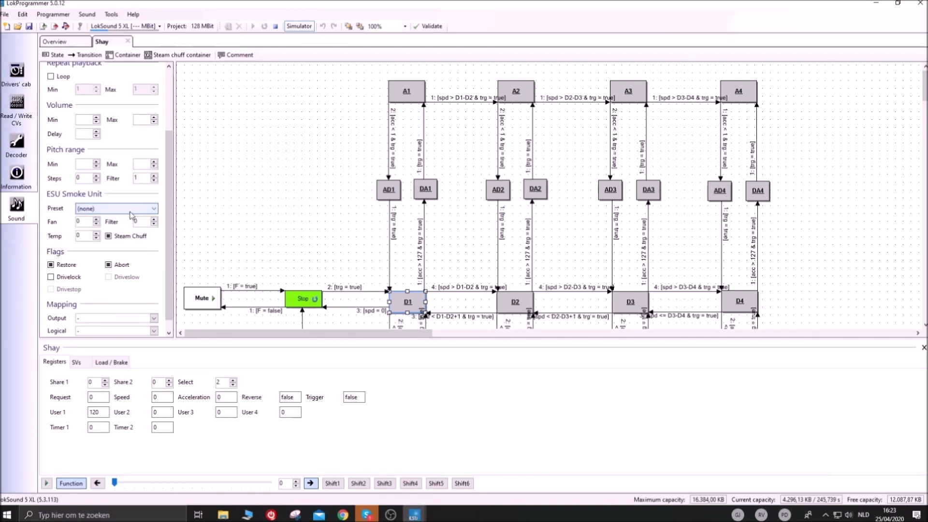
click(112, 211)
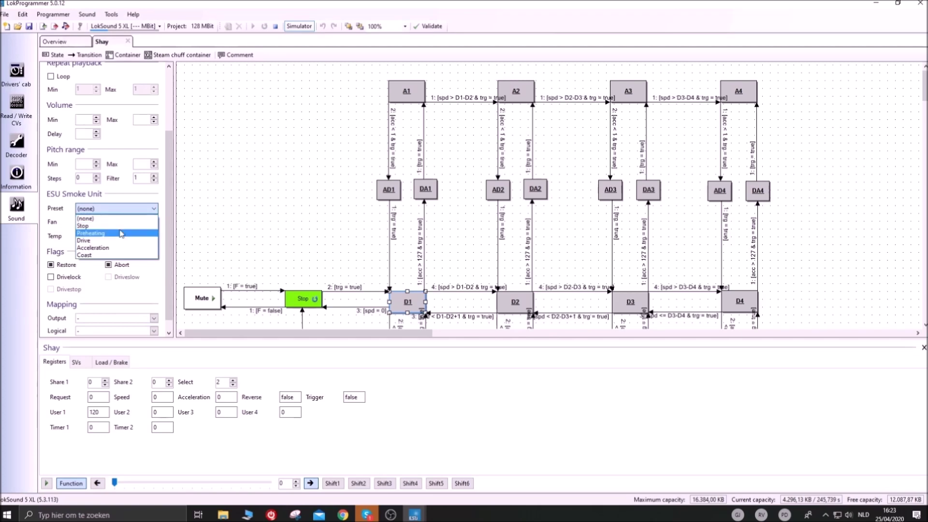
click(85, 242)
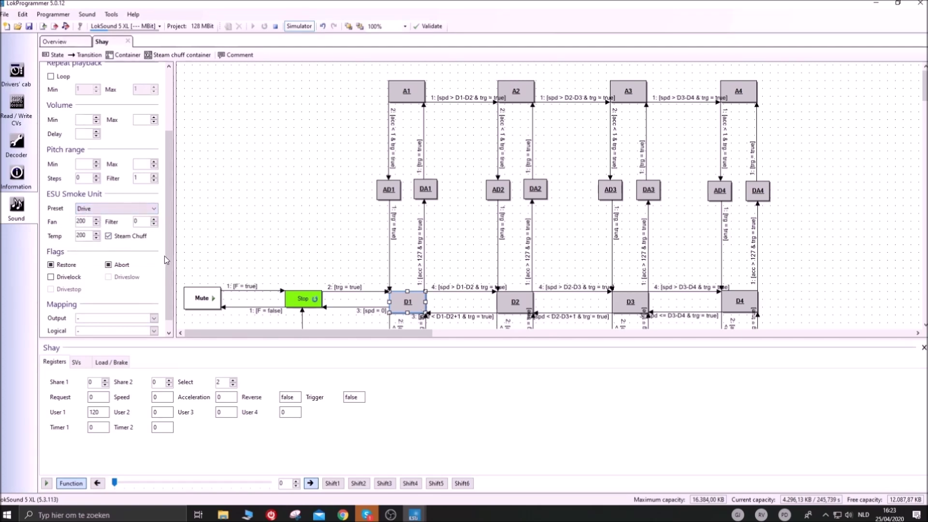
scroll(167, 263, down, 1)
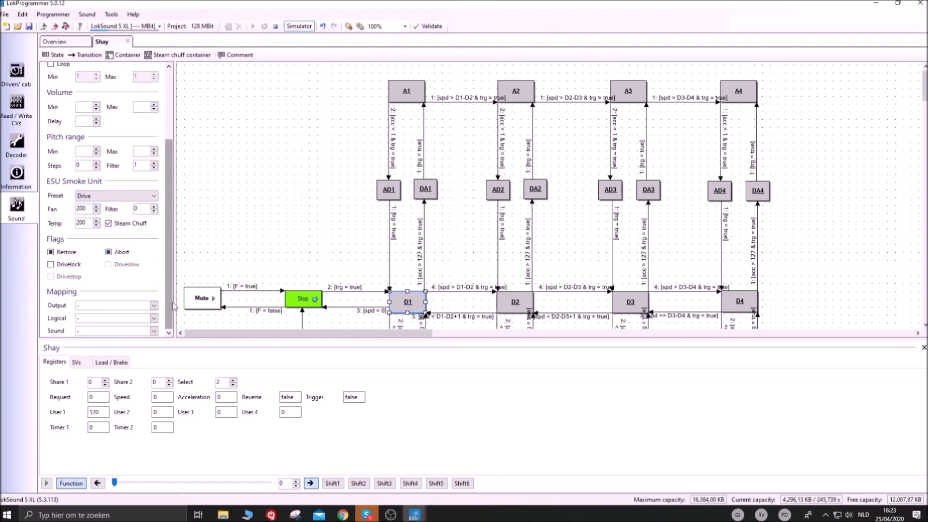
drag(173, 305, 173, 248)
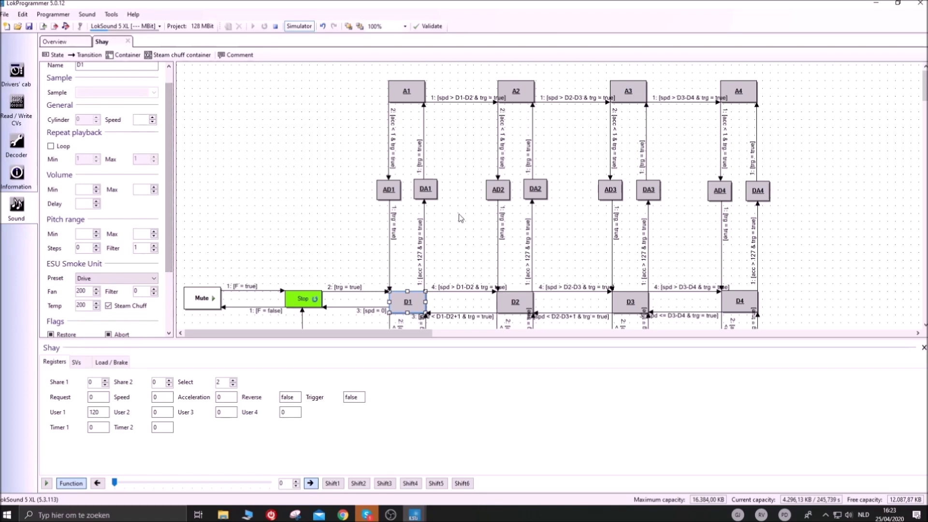
Step: Open the whistles sound slot to view its diagram, and return to the sound project overview
click(63, 42)
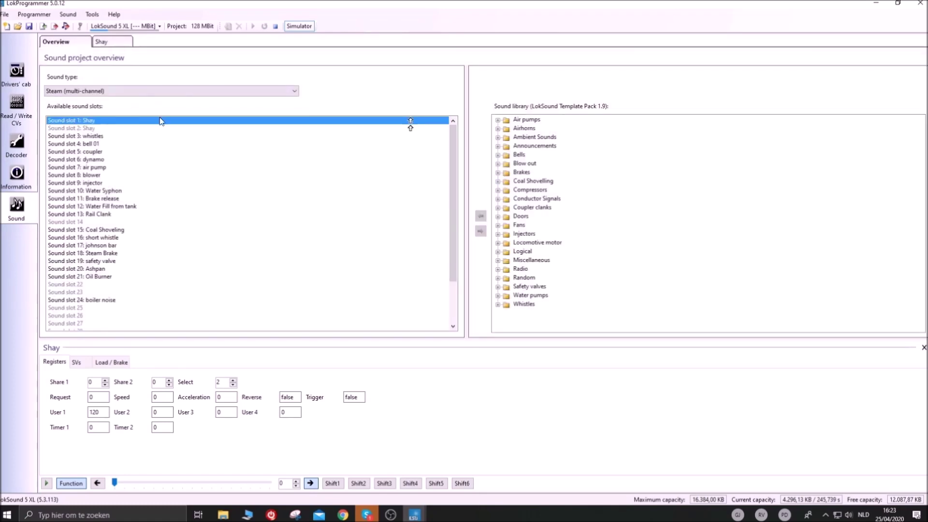
double_click(106, 136)
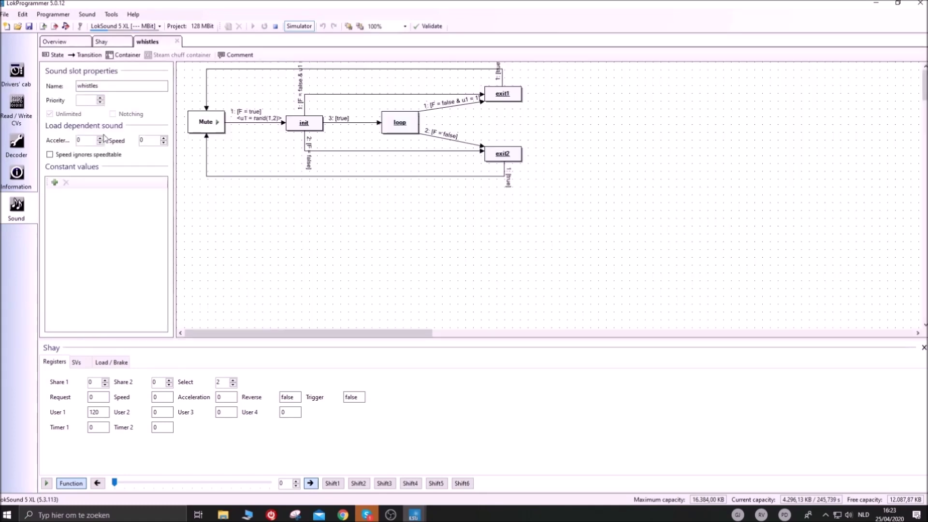
click(106, 42)
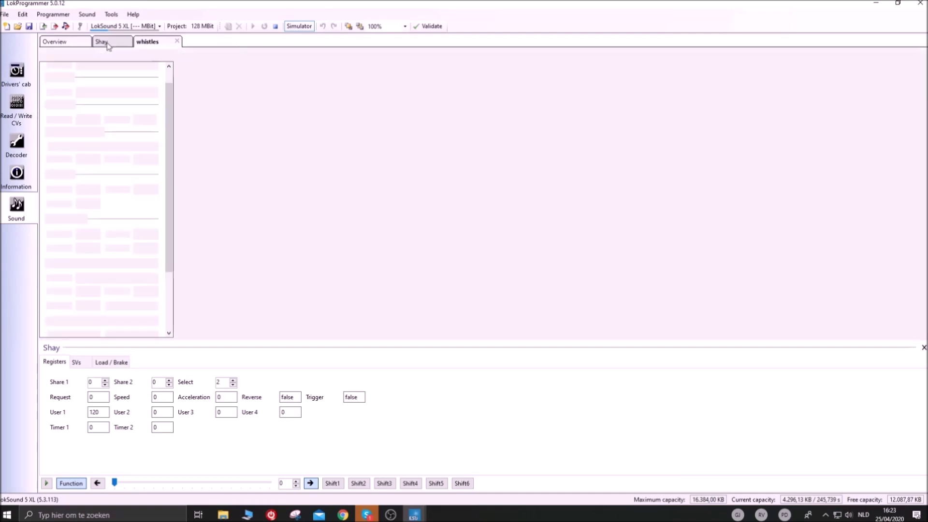
click(68, 43)
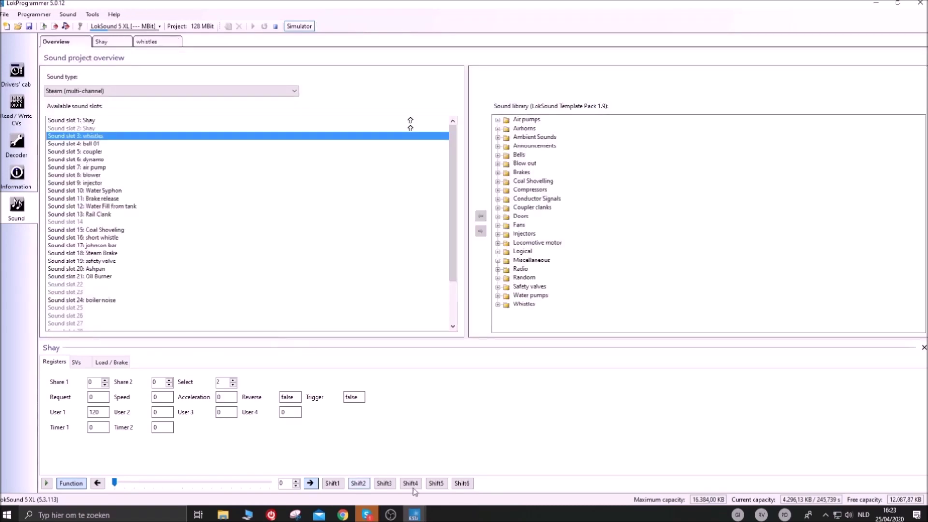
Step: Switch to the BR 99 V2 LokProgrammer window and open the project 74524-LSXLV4.0 PRIORITEIT CHANGED2 there
mouse_move(414, 515)
click(457, 472)
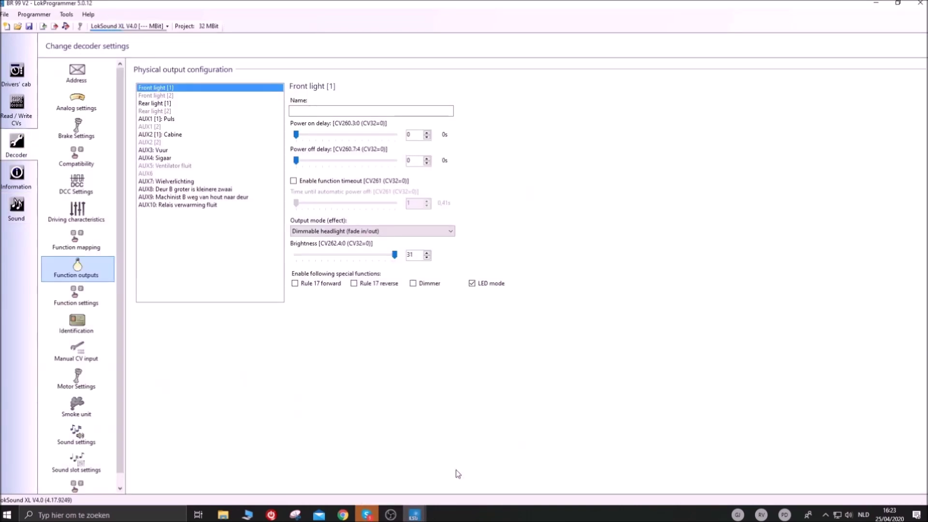
click(6, 15)
click(29, 37)
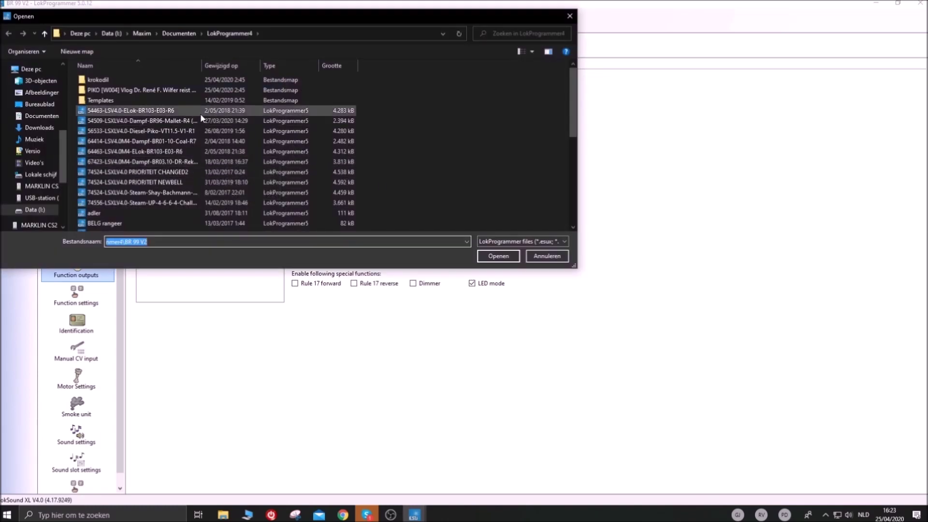
click(176, 173)
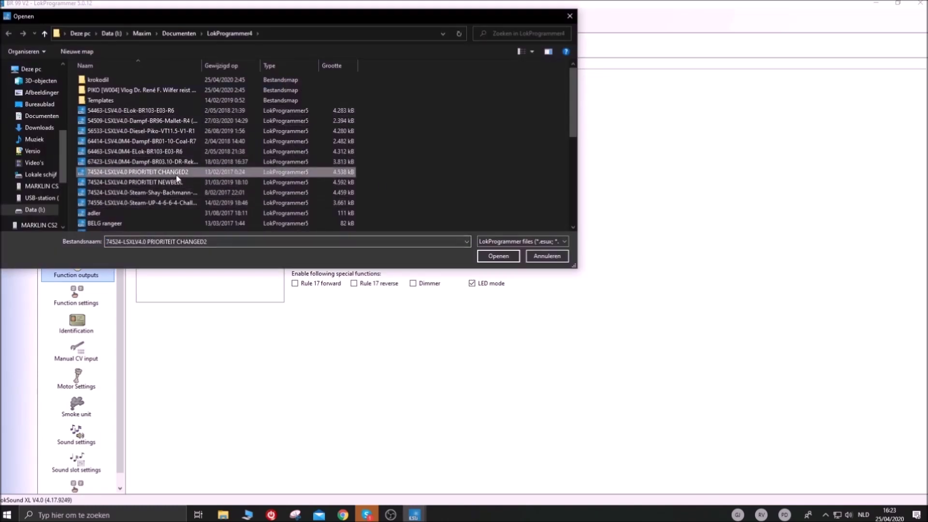
click(493, 256)
click(472, 291)
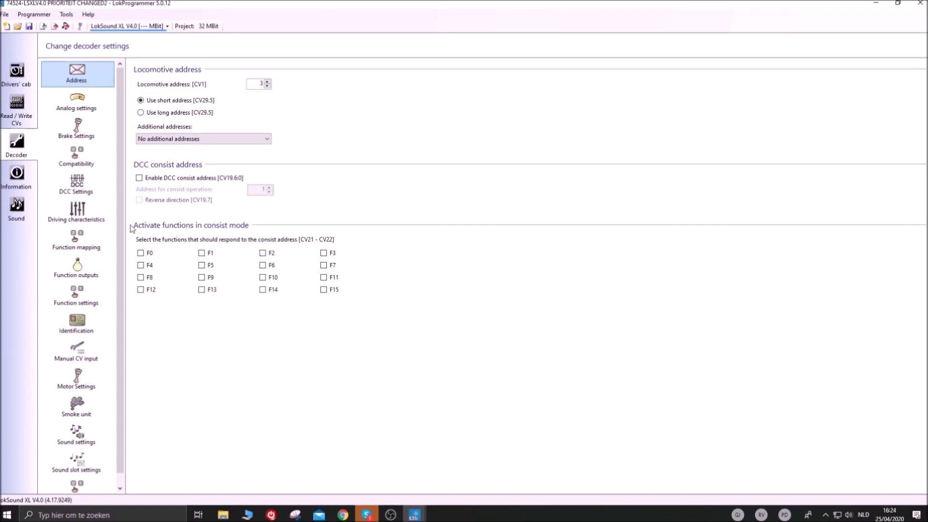
Step: Show the sound slots of the V4.0 project and open the bell 01 diagram in slot 4
scroll(109, 217, down, 1)
click(17, 207)
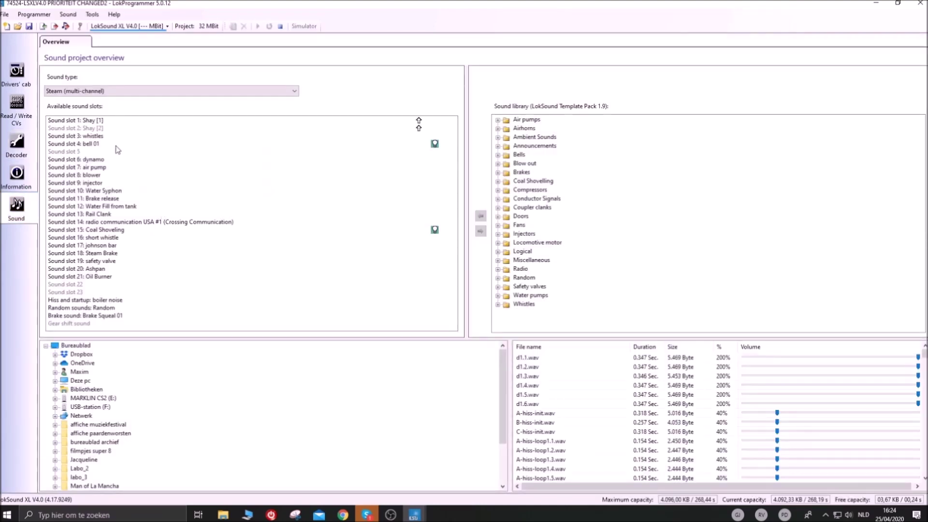
click(117, 147)
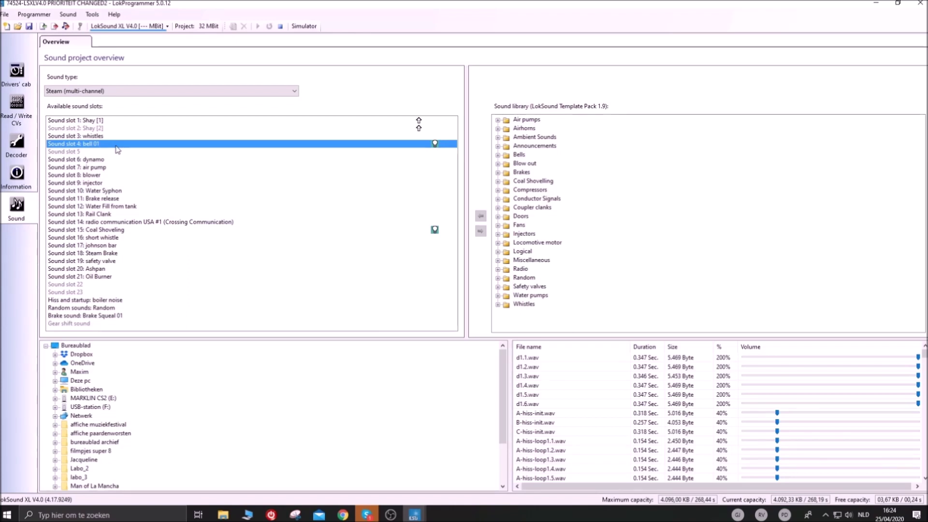
double_click(116, 145)
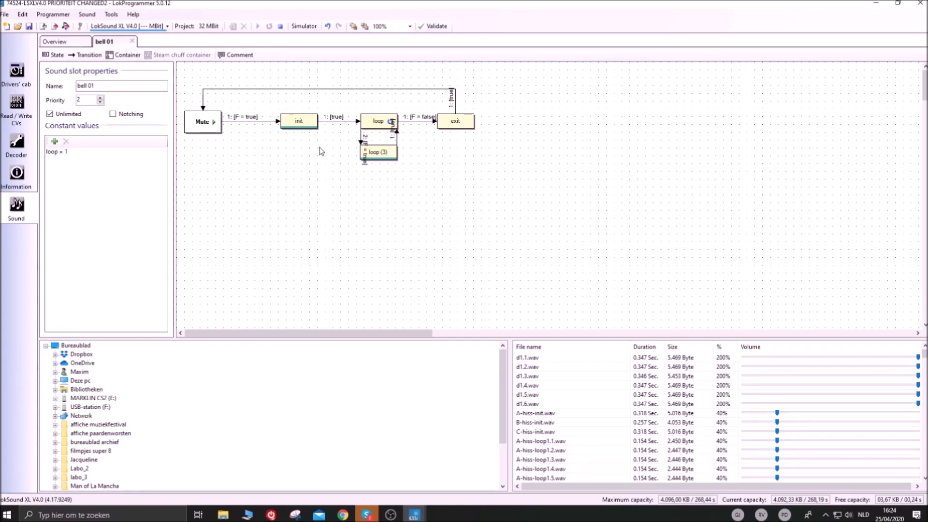
Step: Open the empty sound slots 5 and 22 and compare their diagrams with bell 01
click(59, 42)
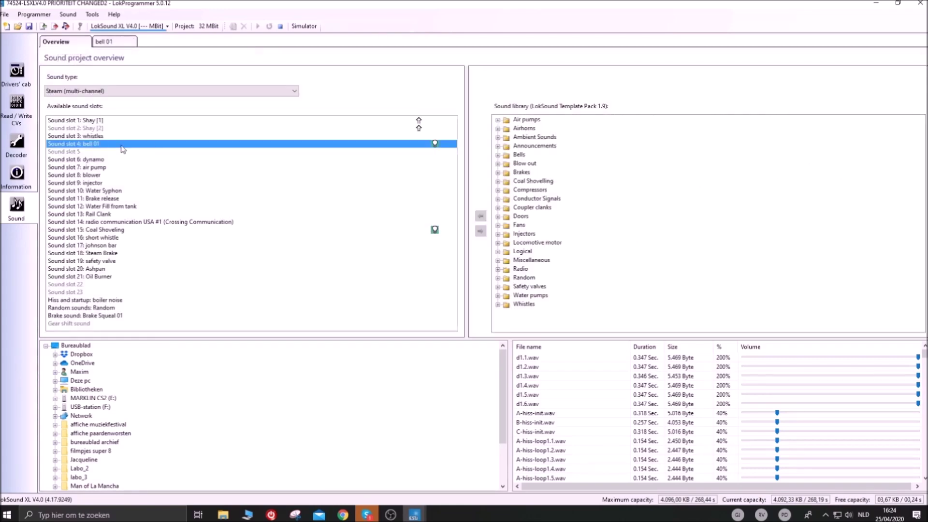
double_click(78, 154)
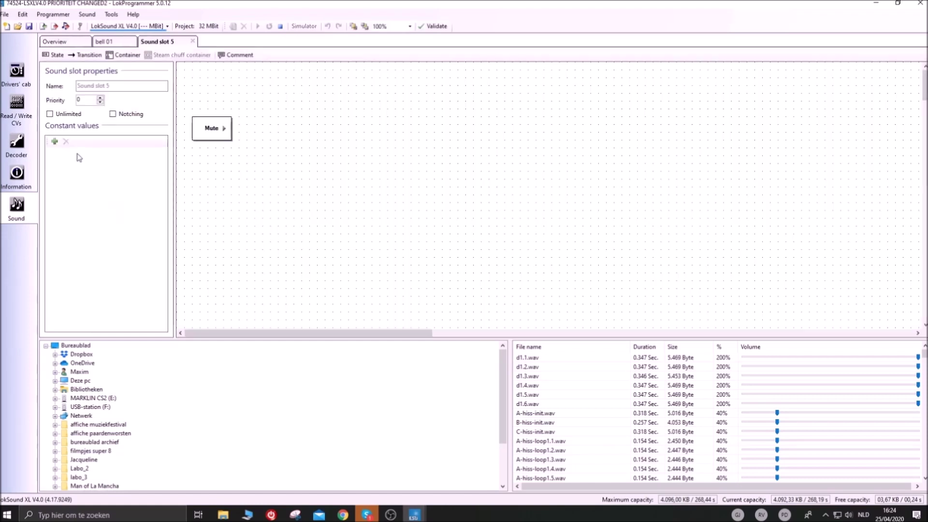
click(104, 41)
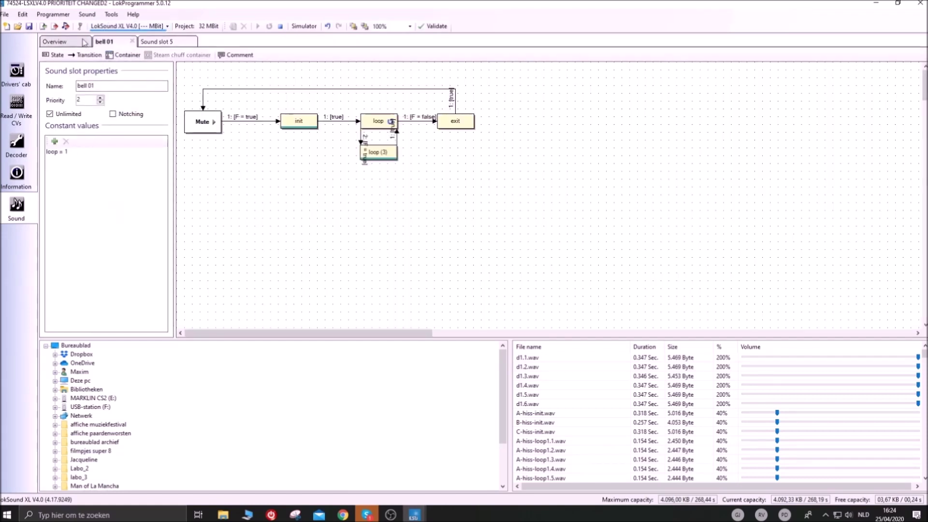
click(59, 42)
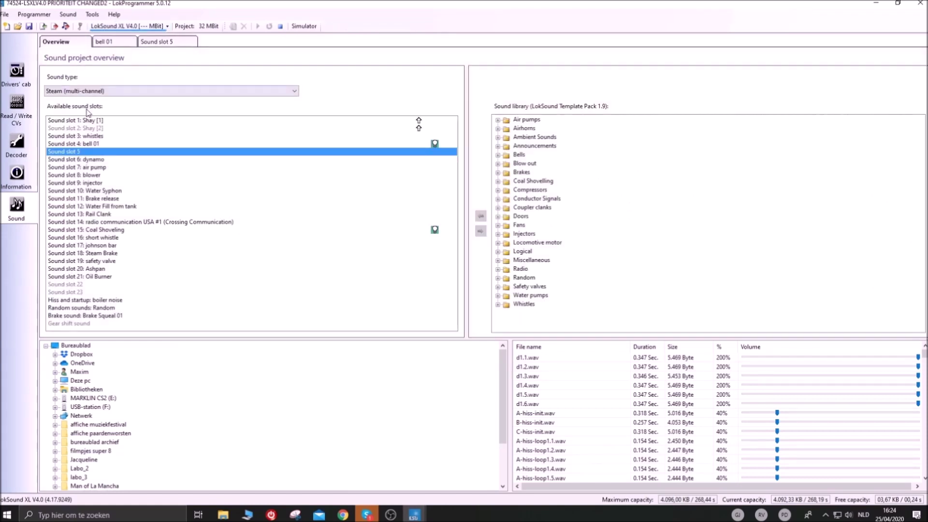
double_click(80, 285)
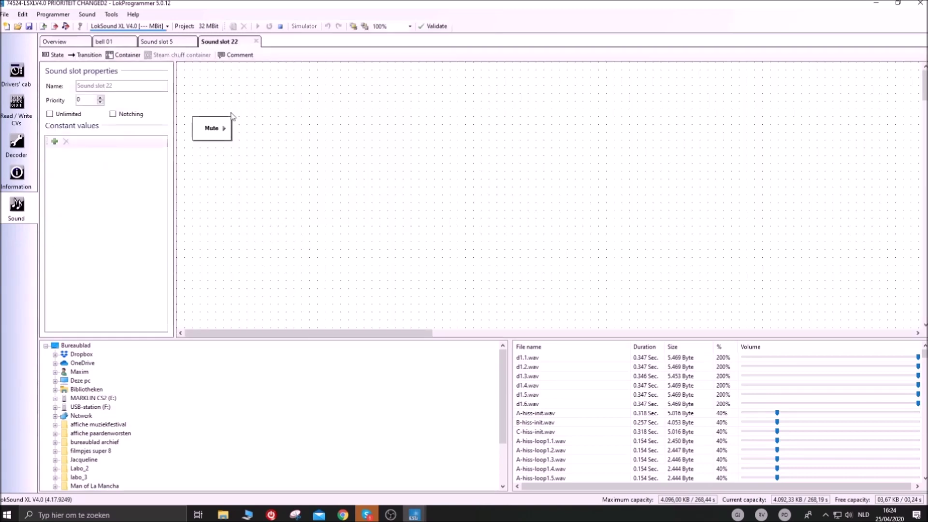
click(155, 43)
click(107, 42)
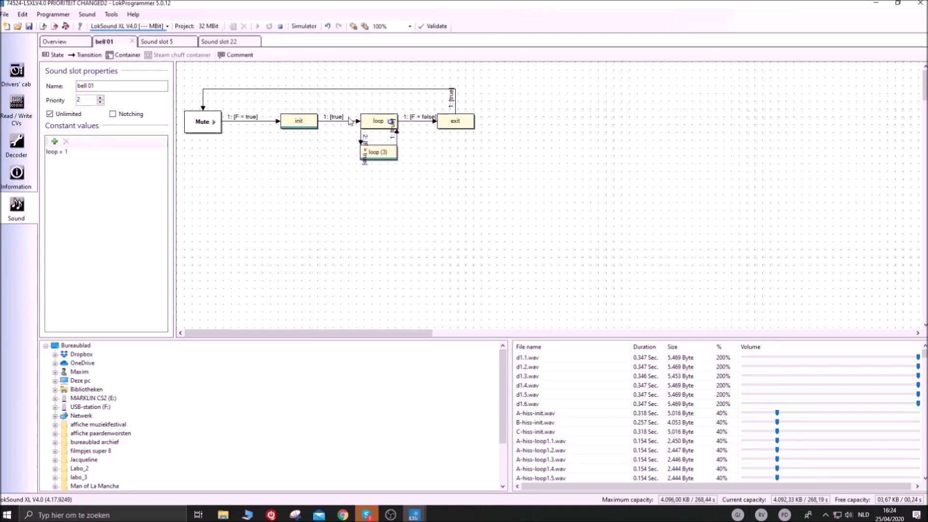
click(74, 43)
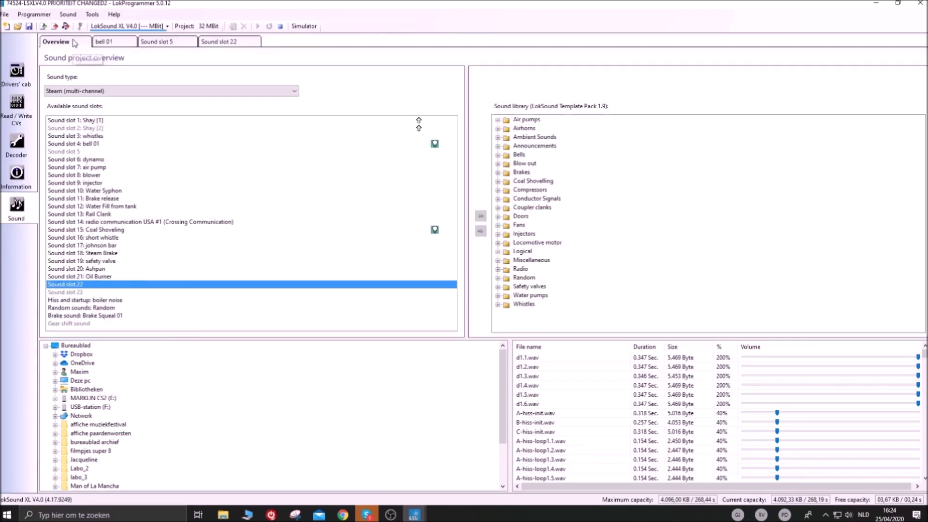
Step: Open the whistles slot and inspect the properties of its init and loop states
double_click(91, 136)
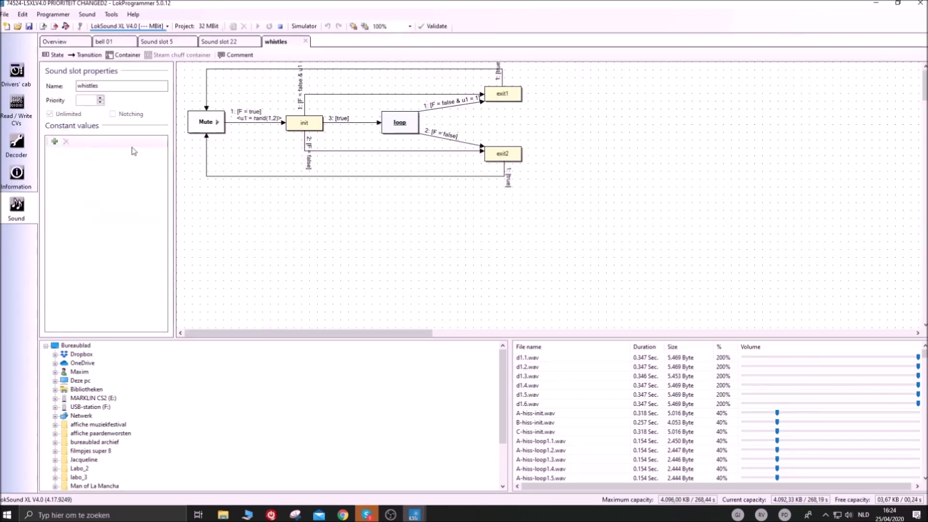
click(299, 126)
click(399, 122)
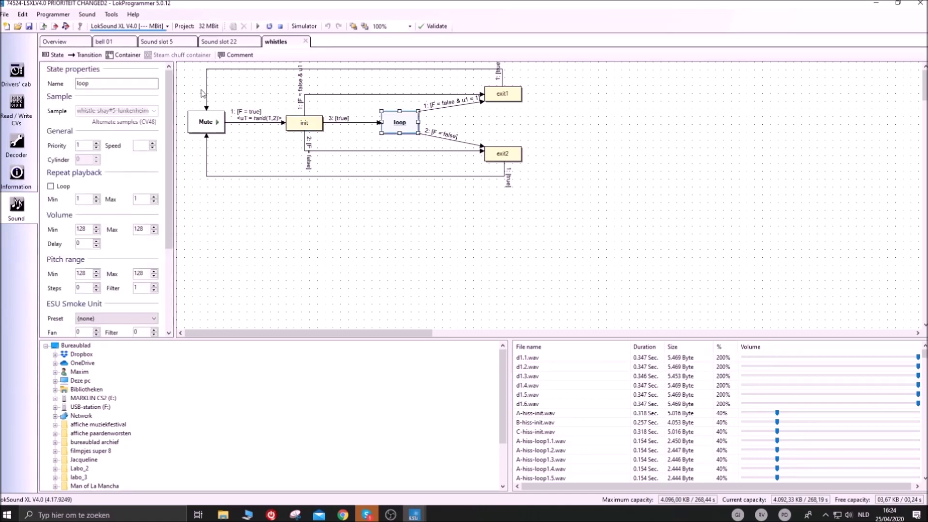
Step: Simulate the bell 01 flow with its function switched on, then pause it and inspect the loop state
click(153, 43)
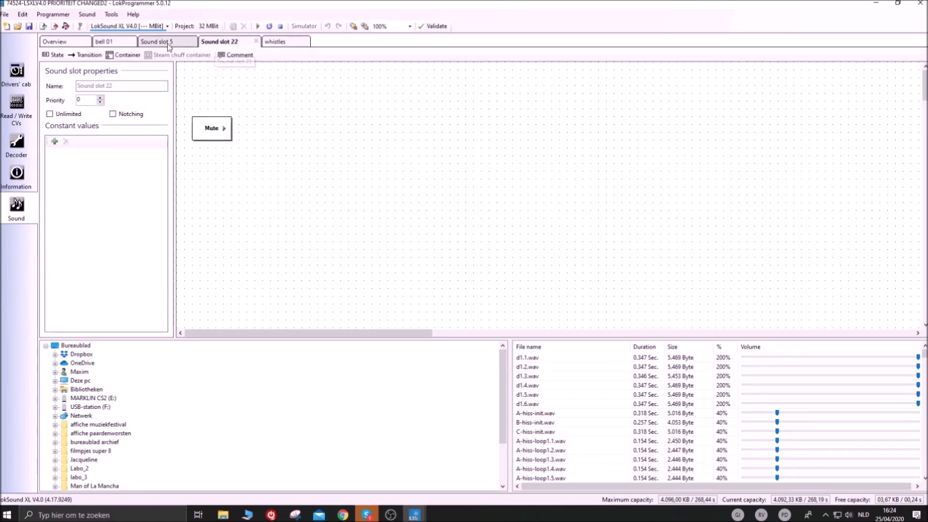
click(116, 42)
click(387, 124)
click(480, 179)
click(304, 26)
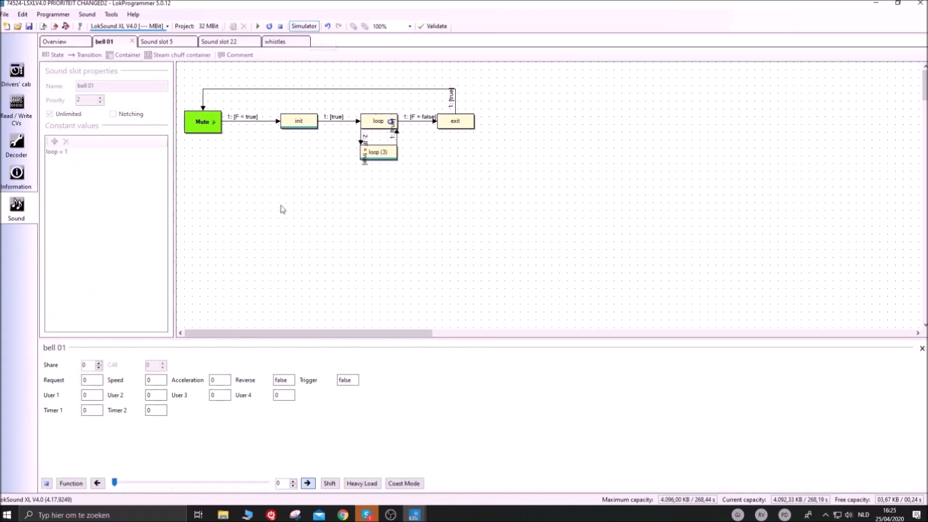
click(73, 483)
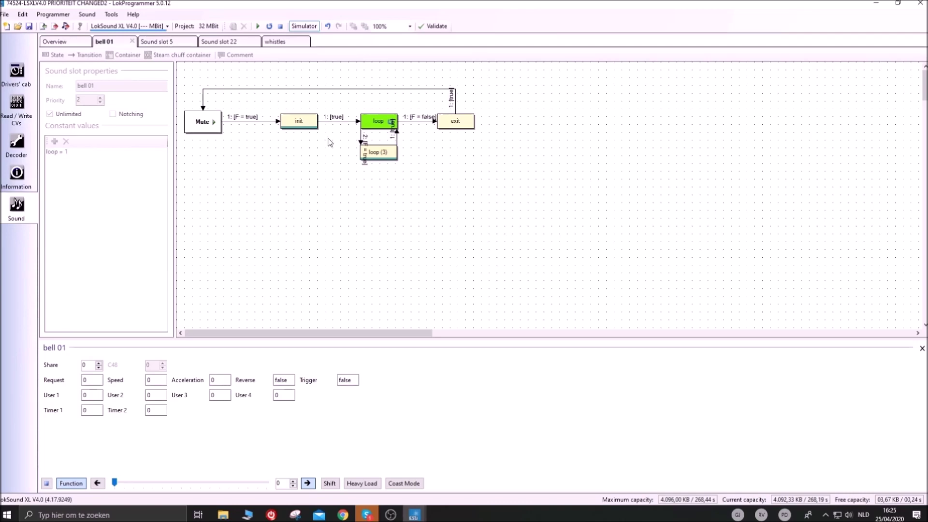
click(47, 483)
click(379, 125)
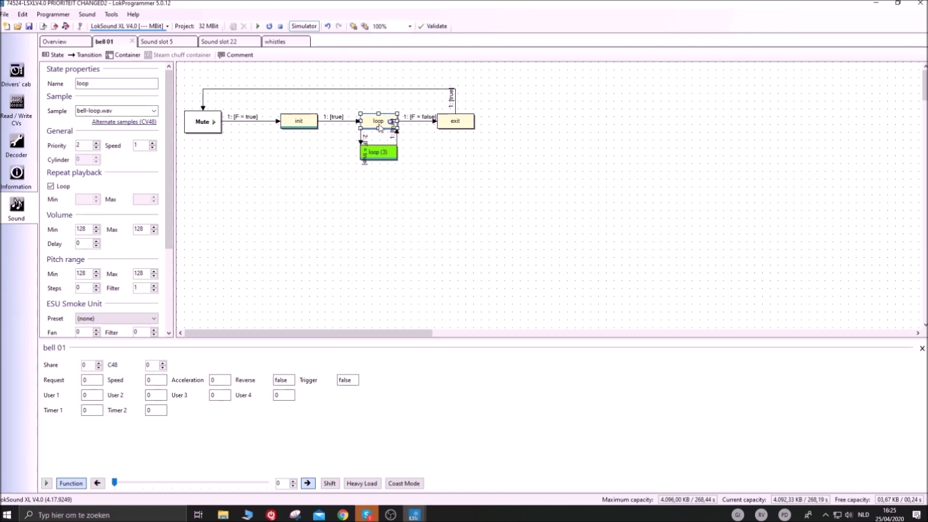
Step: Add a blank state below the exit state in the bell 01 diagram and delete the loop (3) state
click(57, 55)
click(447, 175)
drag(447, 175, 443, 161)
click(414, 198)
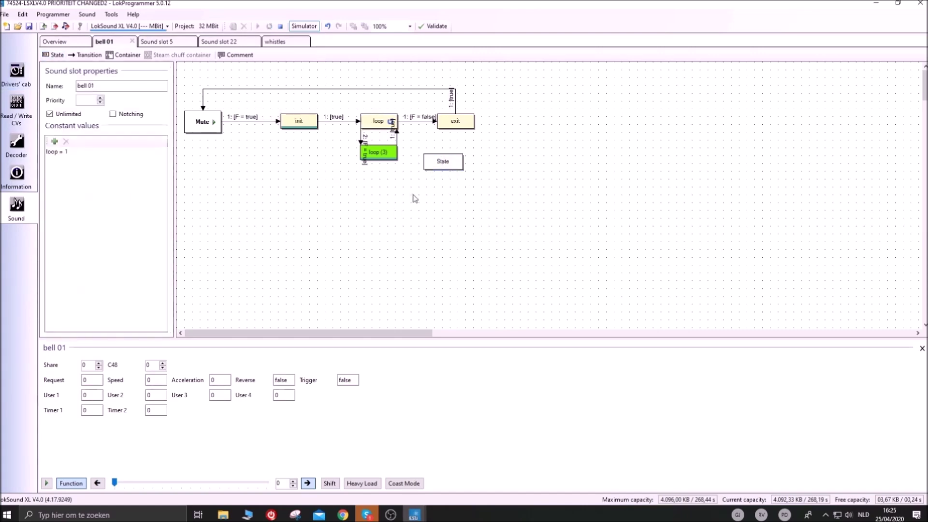
click(382, 156)
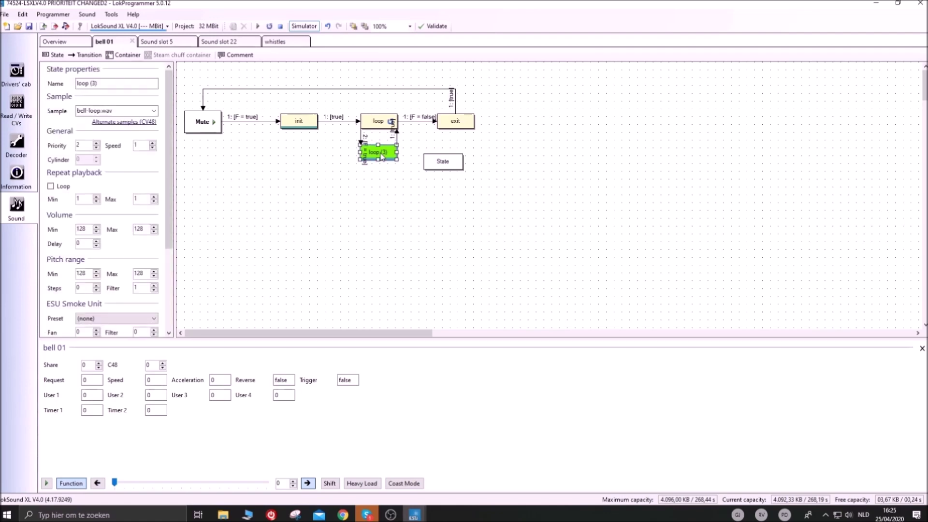
key(Delete)
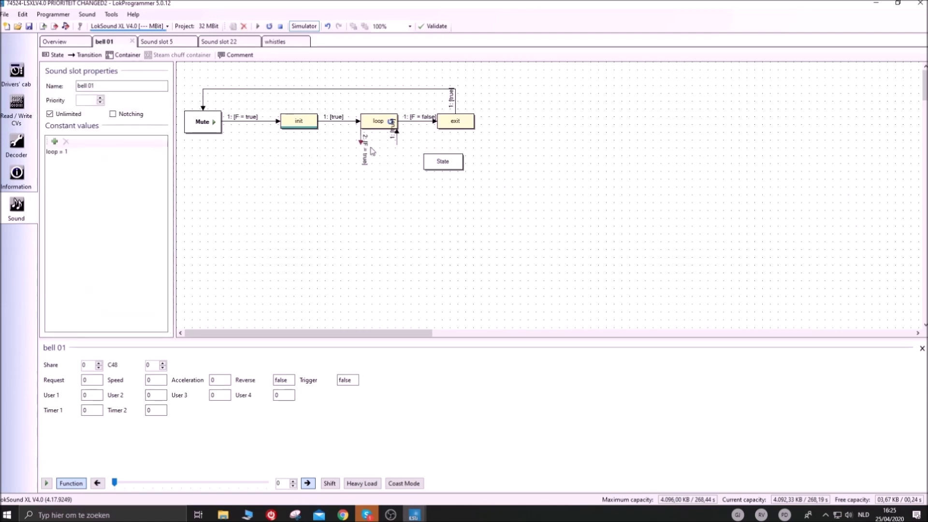
Step: Delete the two dangling transitions below the loop state in the bell 01 diagram
click(362, 145)
key(Delete)
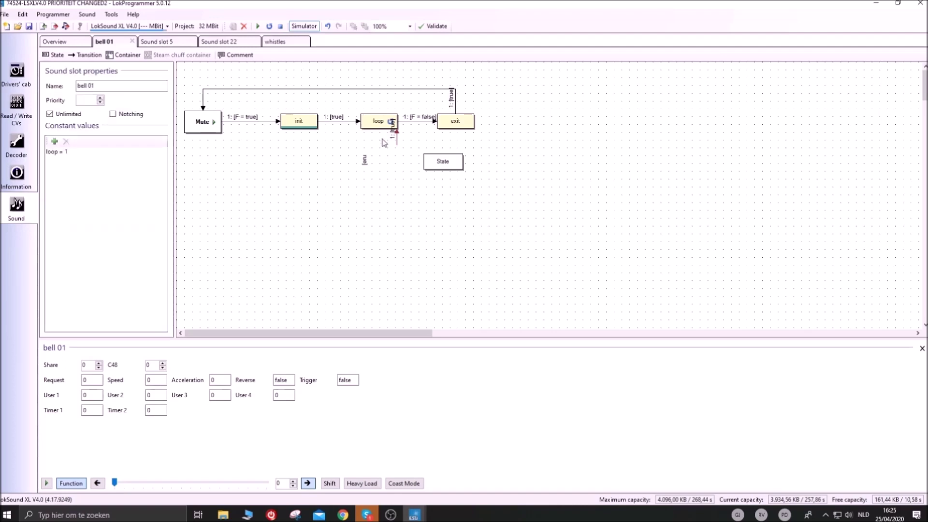
click(397, 141)
key(Delete)
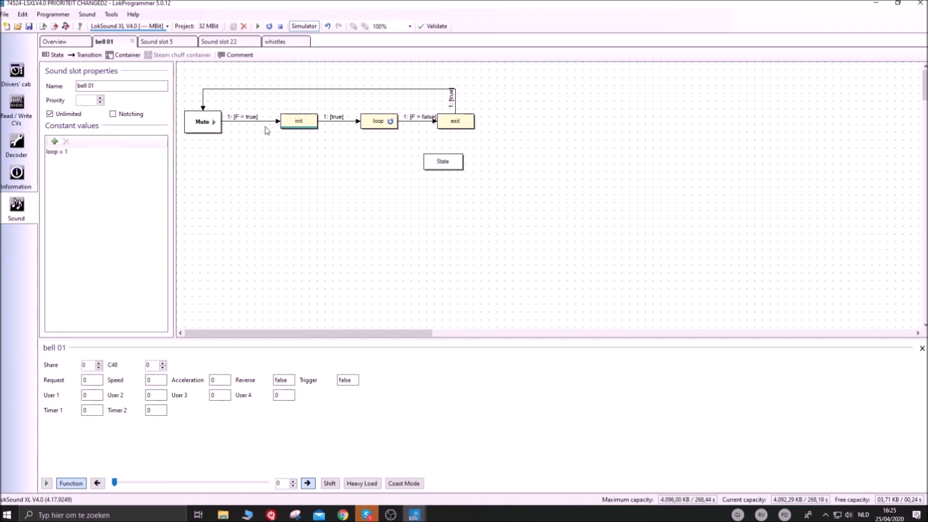
Step: Inspect the Mute-to-init and loop-to-exit transition conditions and the properties of the init and loop states
click(240, 121)
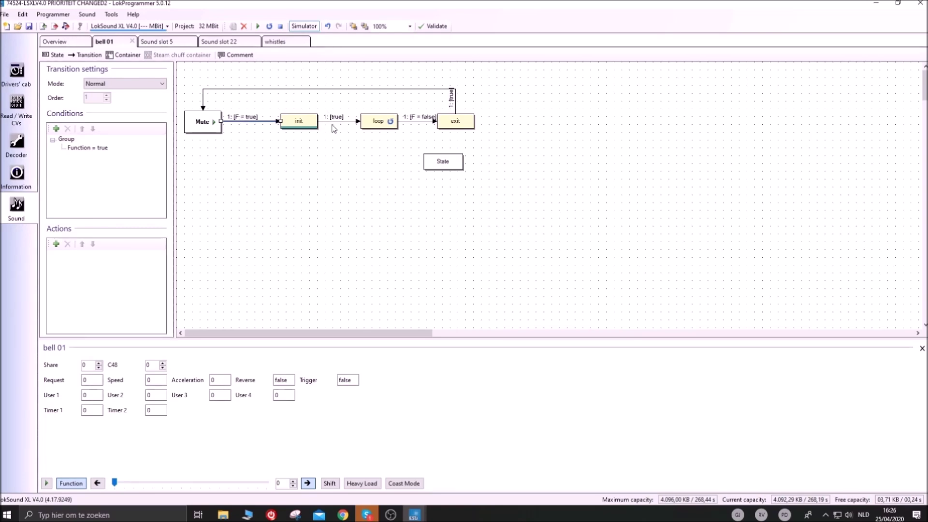
click(286, 126)
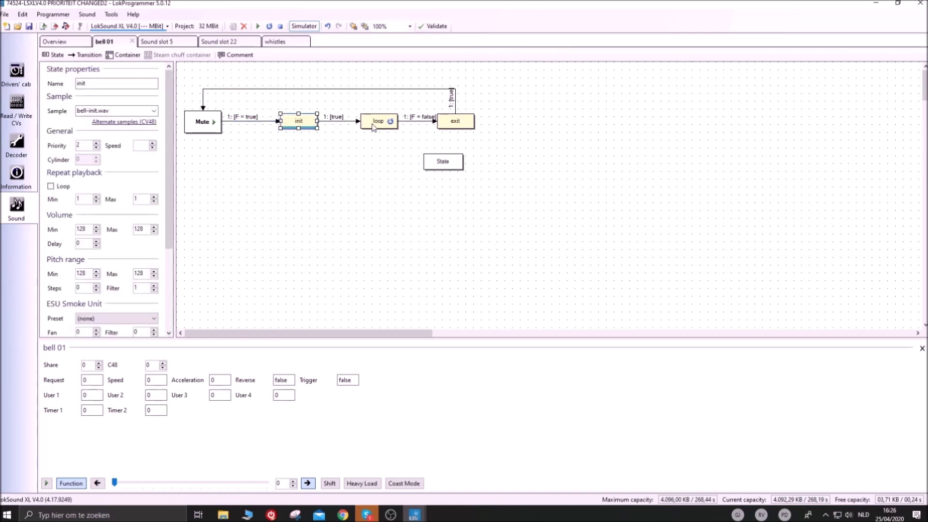
click(387, 129)
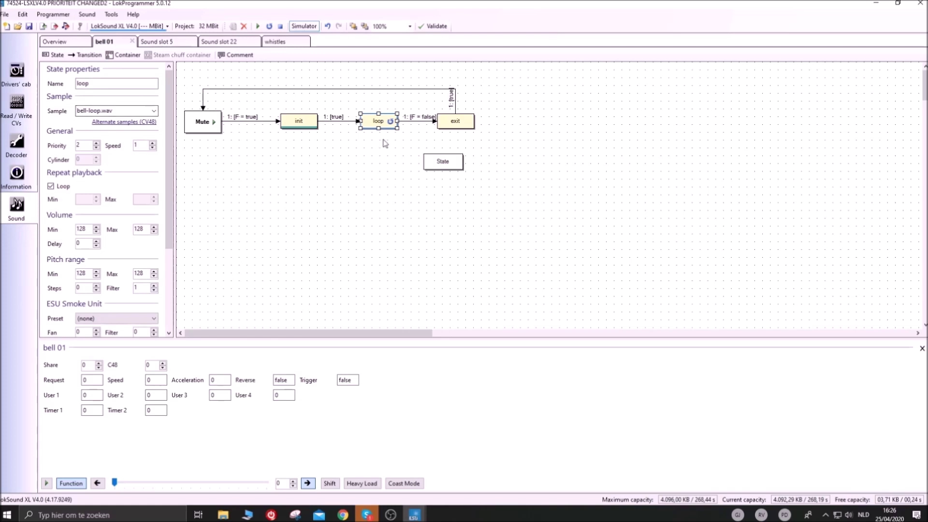
click(412, 121)
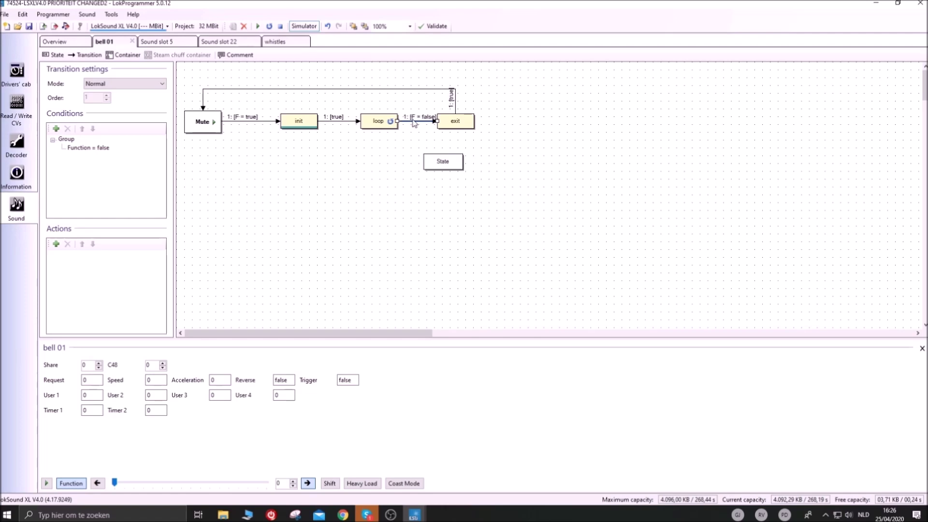
click(391, 125)
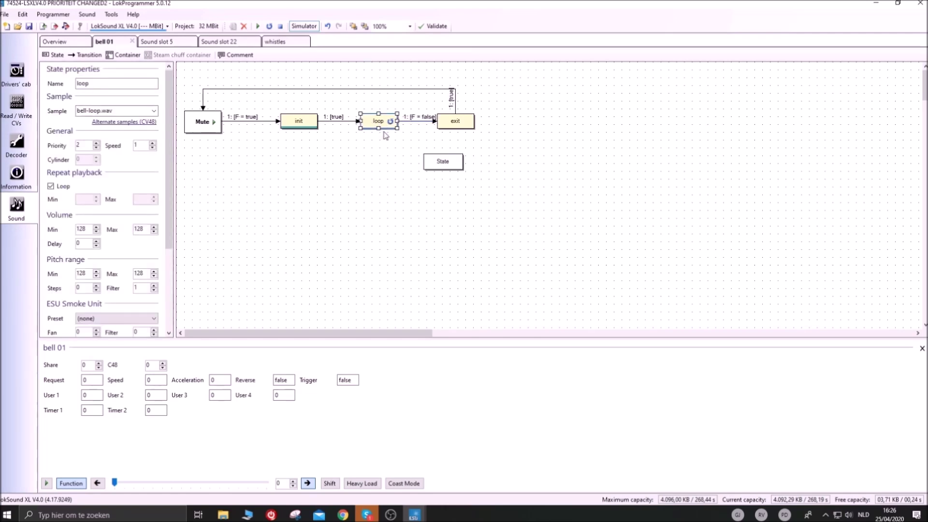
click(389, 166)
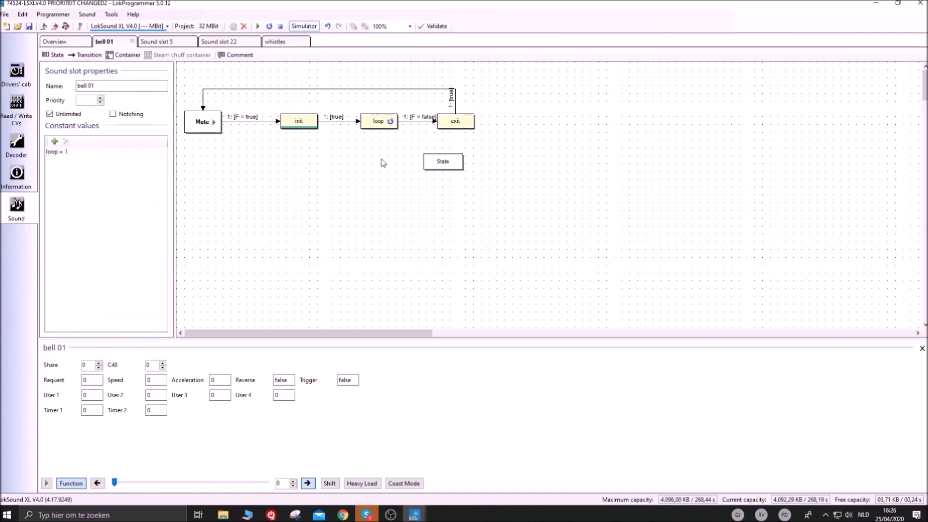
Step: Draw a transition from the loop state to the blank state below exit
click(384, 123)
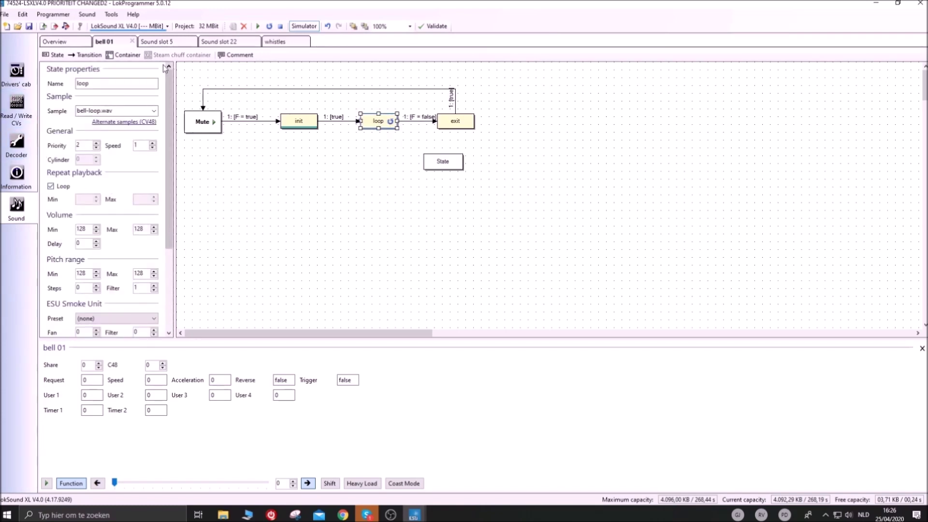
click(94, 57)
drag(387, 127, 439, 162)
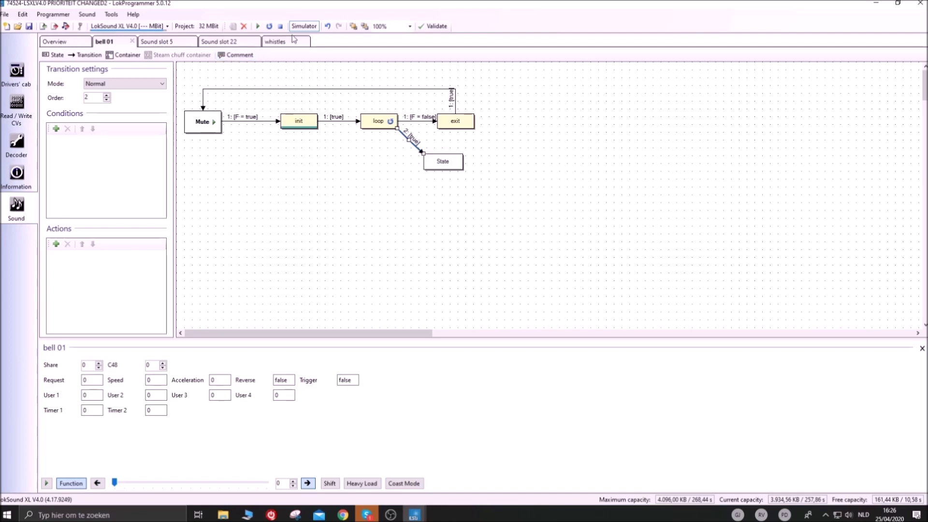
click(258, 27)
Step: Add the condition Function = true to the transition from loop to the blank state
click(57, 129)
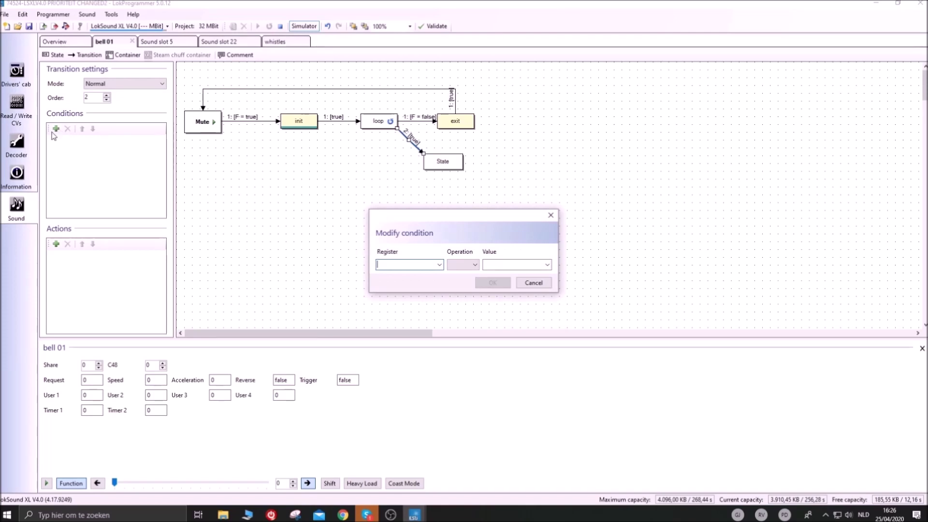
click(439, 266)
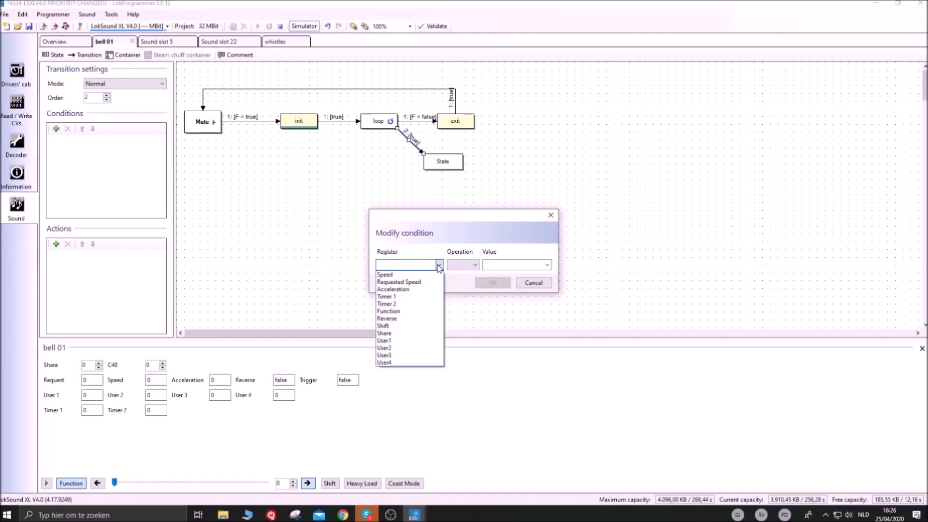
click(422, 312)
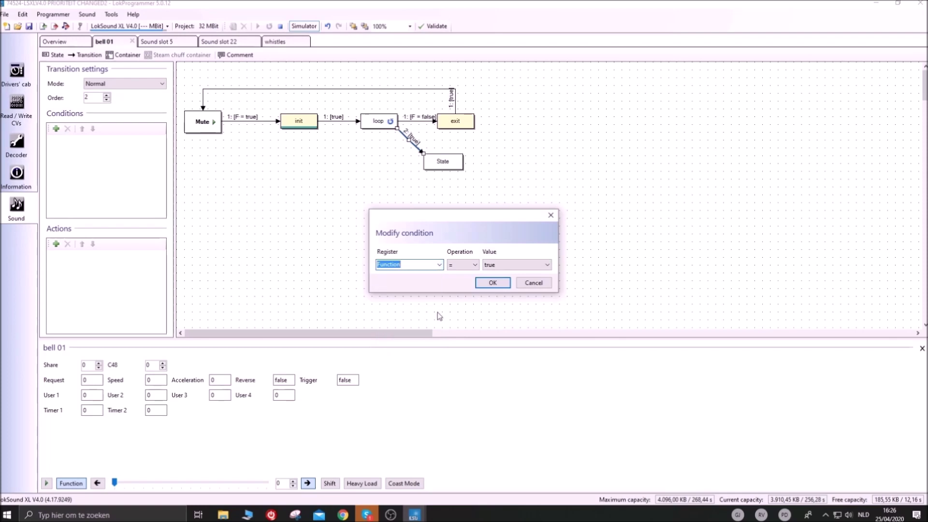
click(458, 264)
click(510, 270)
click(505, 265)
click(505, 279)
click(492, 283)
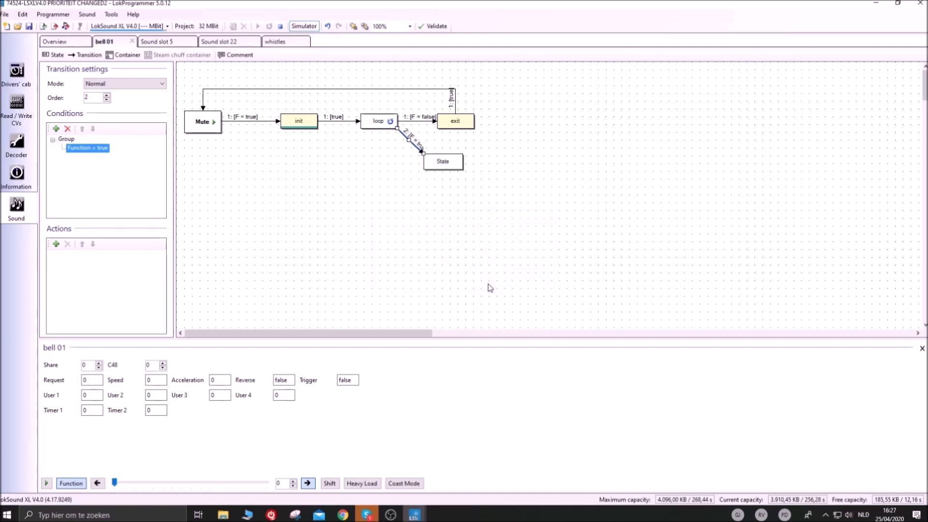
click(487, 286)
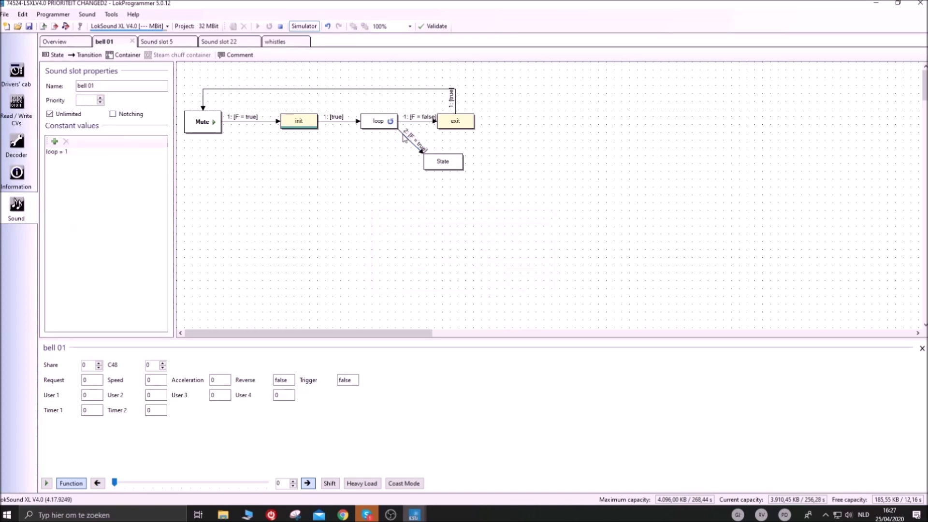
Step: Draw a return transition from the blank state back to the loop state
click(435, 166)
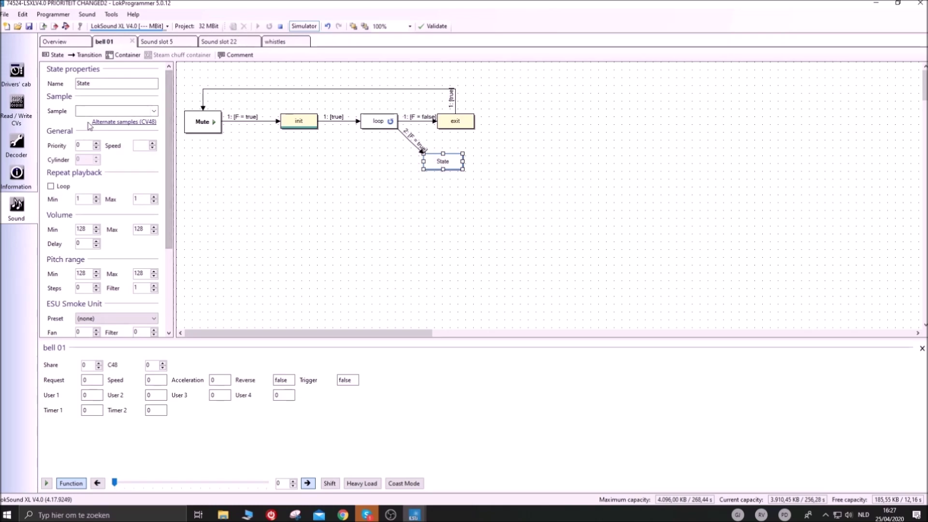
click(76, 57)
drag(442, 159, 393, 123)
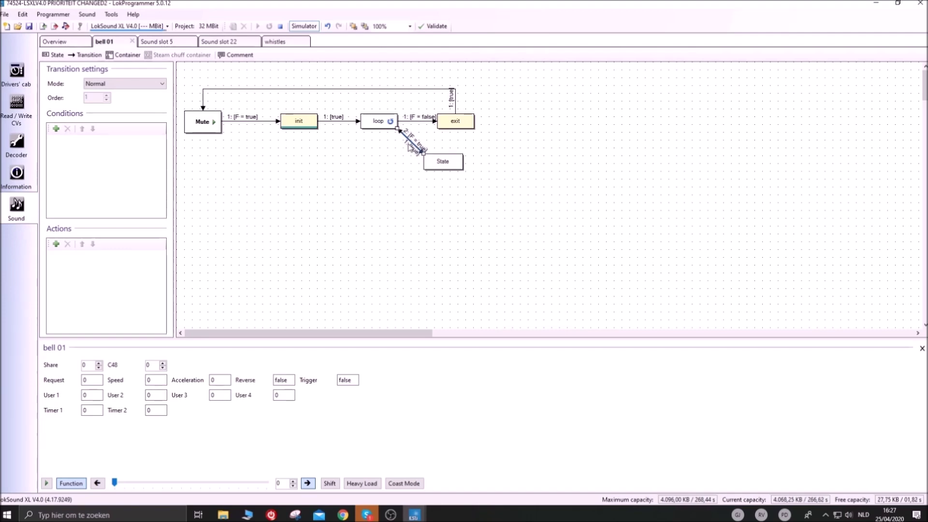
drag(409, 148, 433, 167)
drag(391, 137, 398, 130)
click(490, 168)
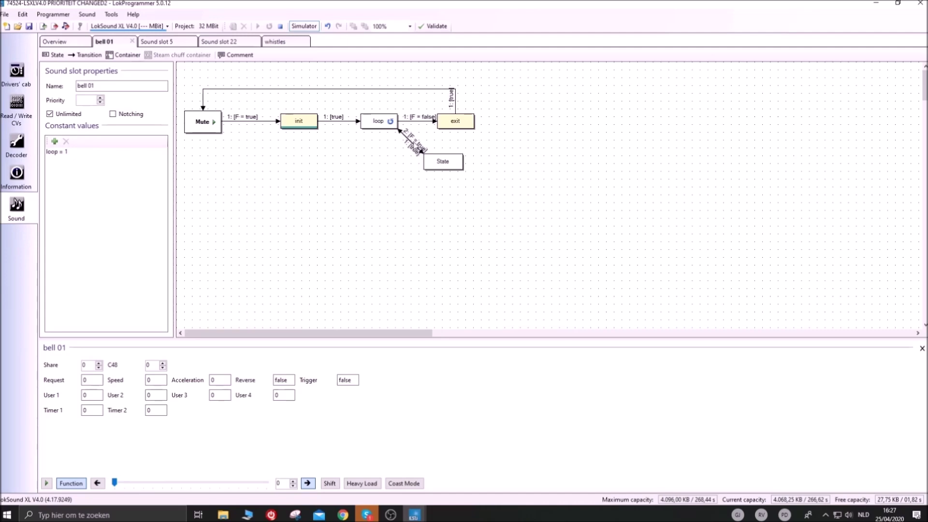
Step: Assign the sample bell1_loop (2).wav to the new state below exit
click(439, 164)
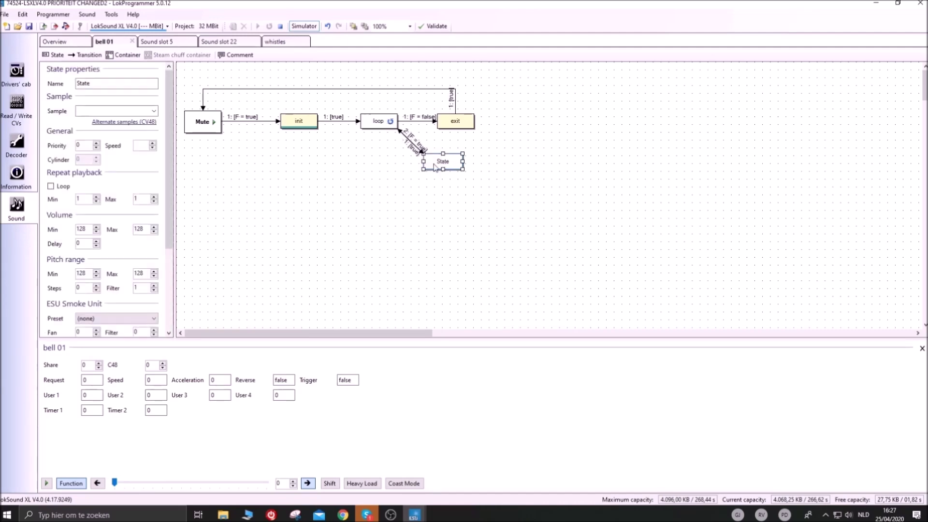
click(155, 111)
drag(151, 135, 143, 326)
click(112, 319)
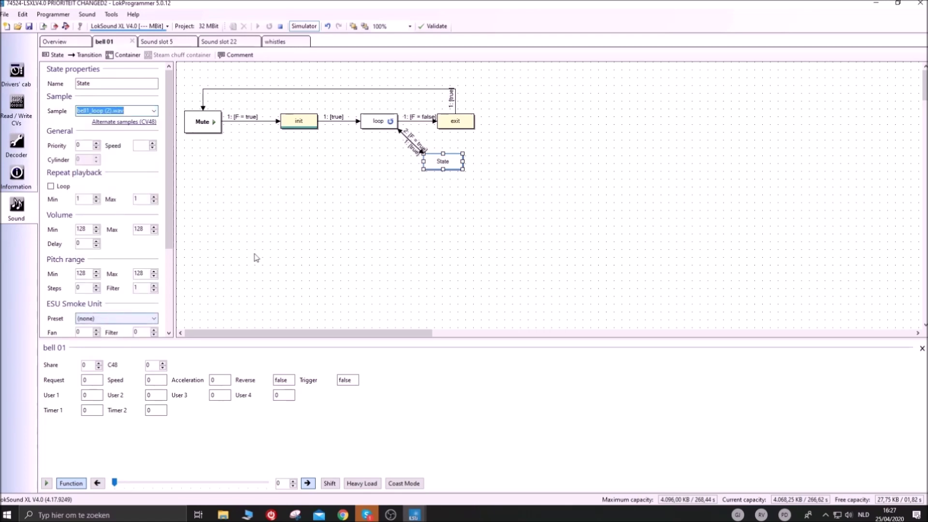
click(445, 236)
click(443, 163)
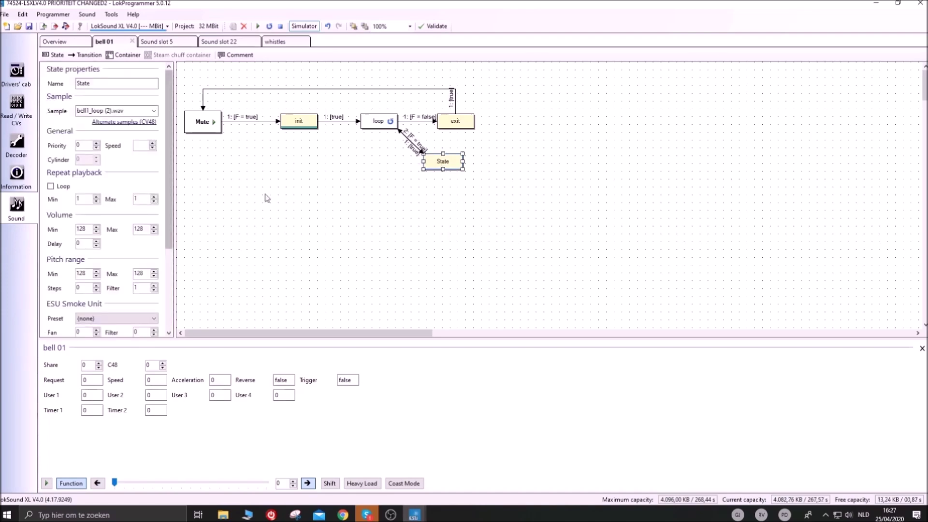
click(295, 187)
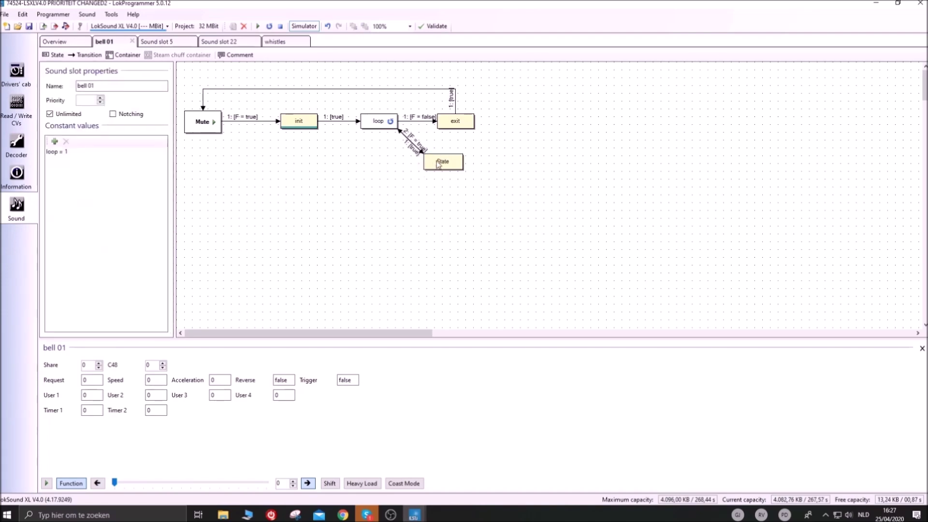
click(438, 164)
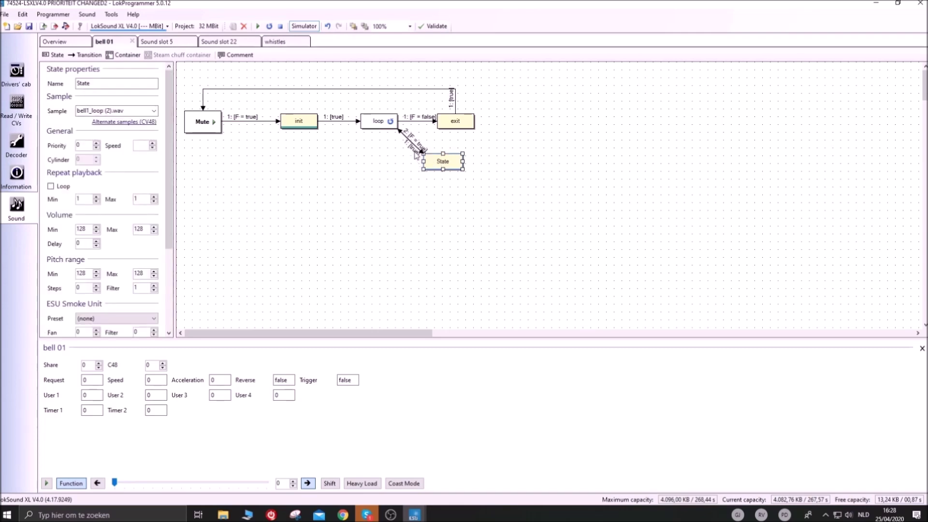
Step: Map the loop state's output to Bell servo
click(382, 125)
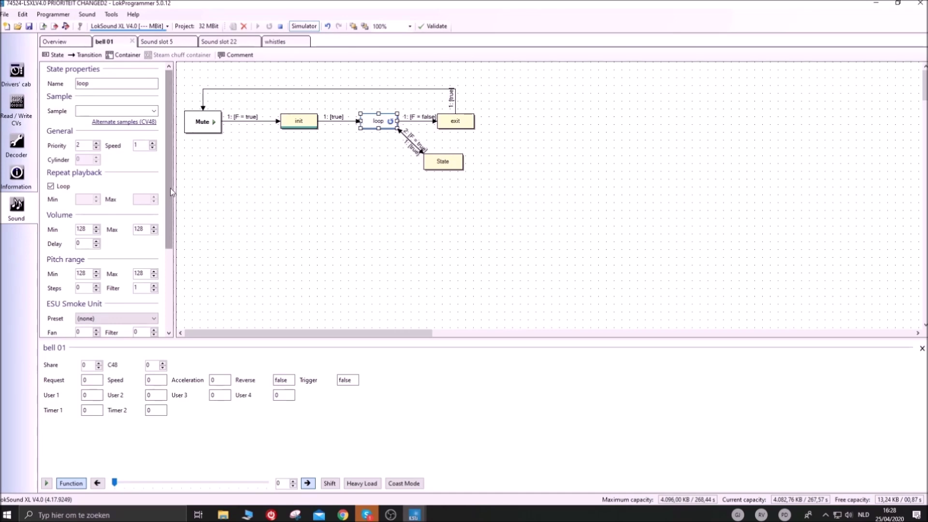
drag(170, 142, 166, 229)
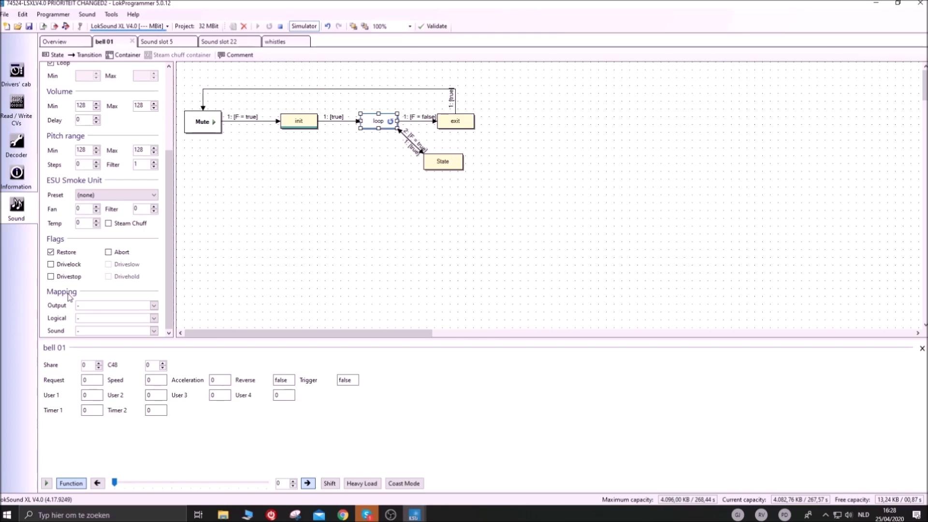
click(153, 305)
drag(155, 342, 152, 377)
click(81, 404)
click(155, 305)
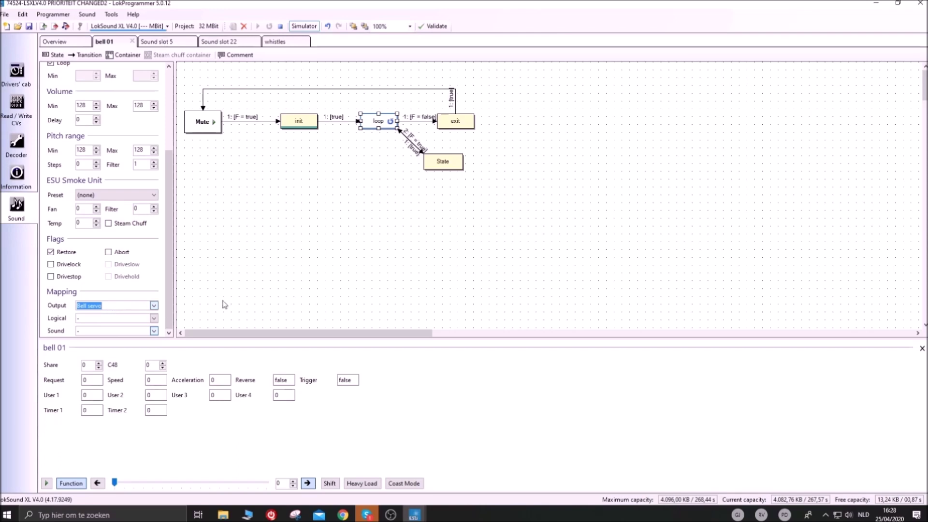
Step: Compare the output mappings of the init, Mute, loop and new states in the bell 01 diagram
click(300, 125)
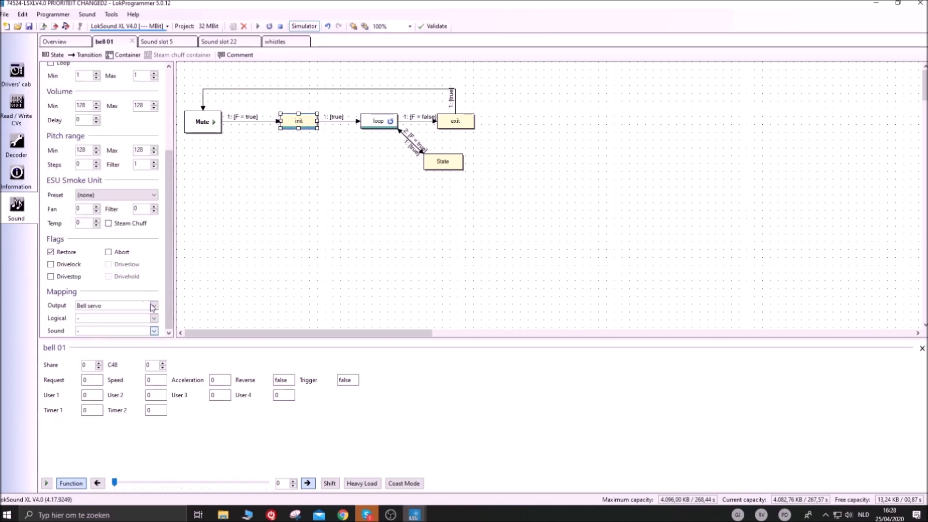
click(210, 124)
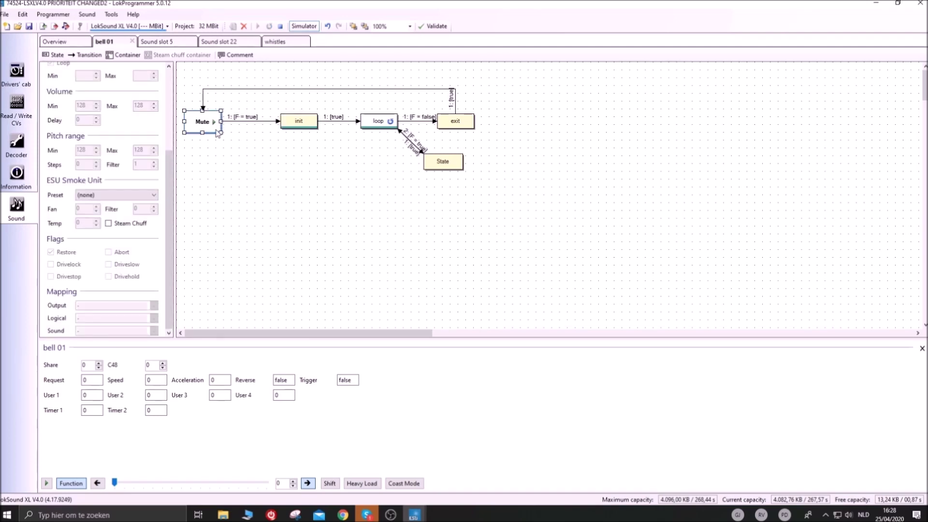
click(304, 126)
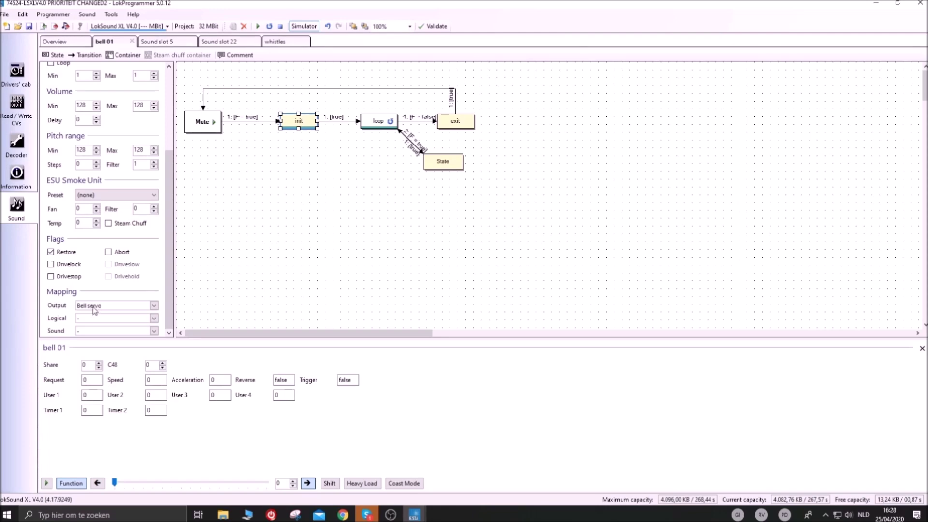
click(389, 121)
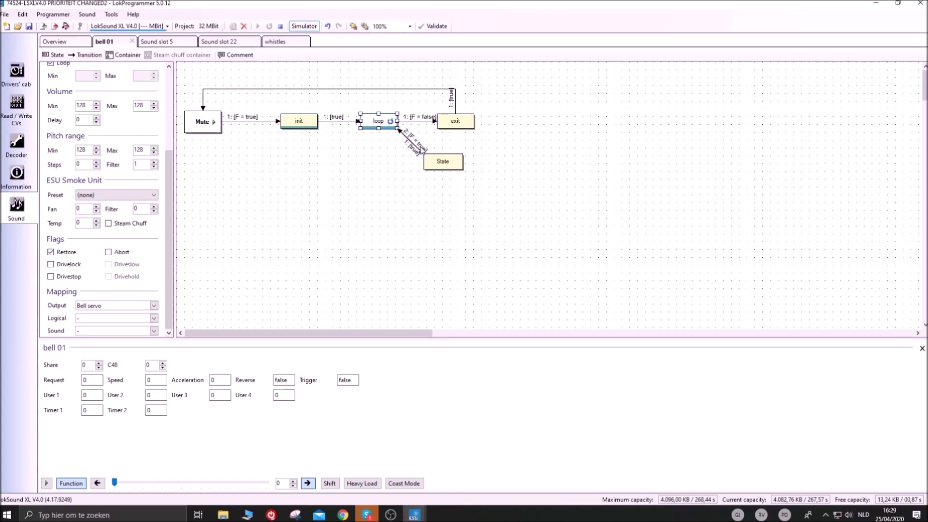
click(445, 166)
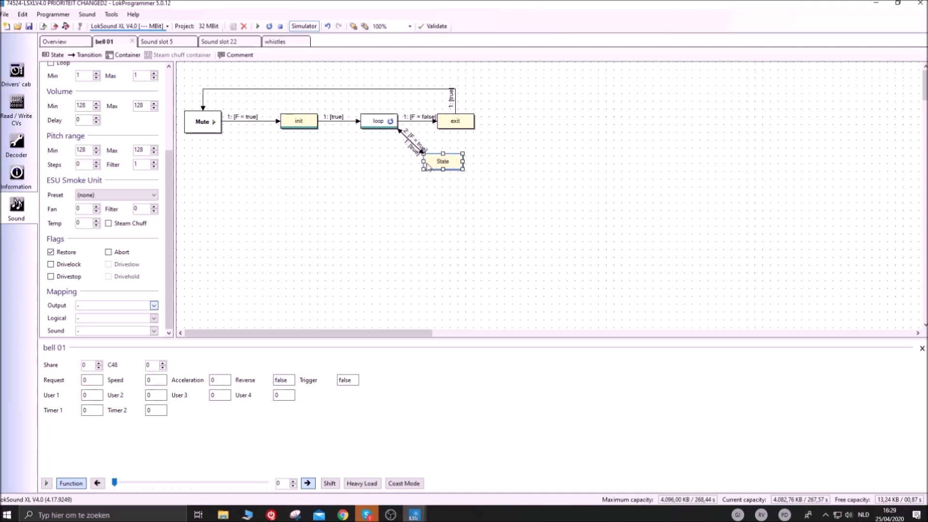
click(382, 123)
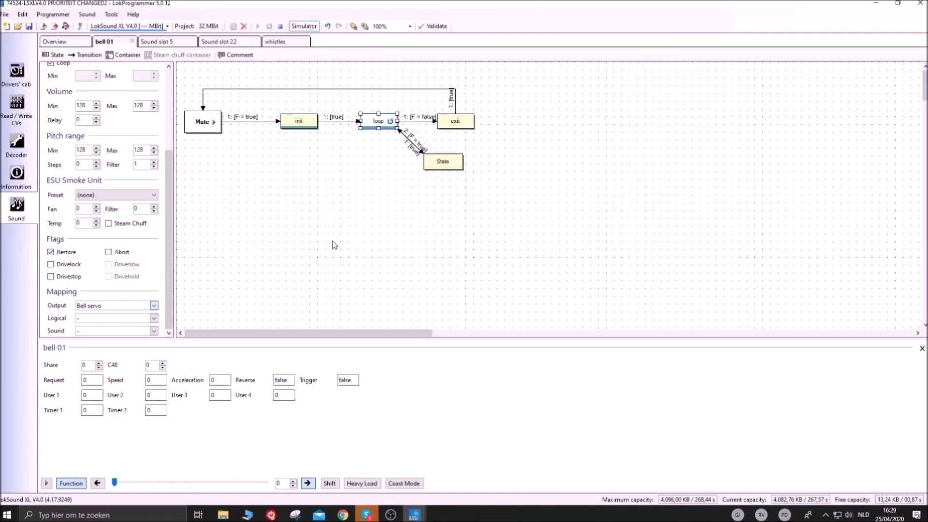
click(388, 221)
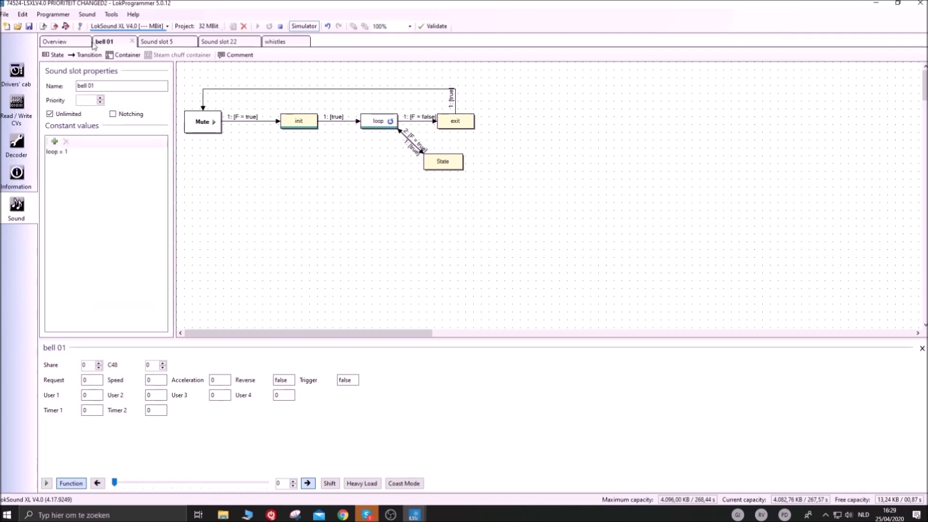
Step: Return to the sound project overview and open the Coal Shoveling slot's diagram
click(60, 44)
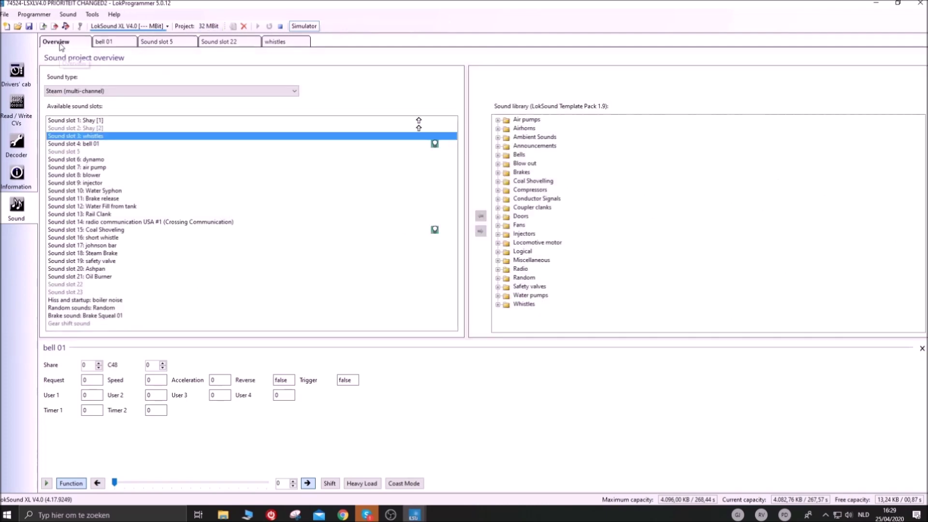
click(127, 231)
double_click(126, 231)
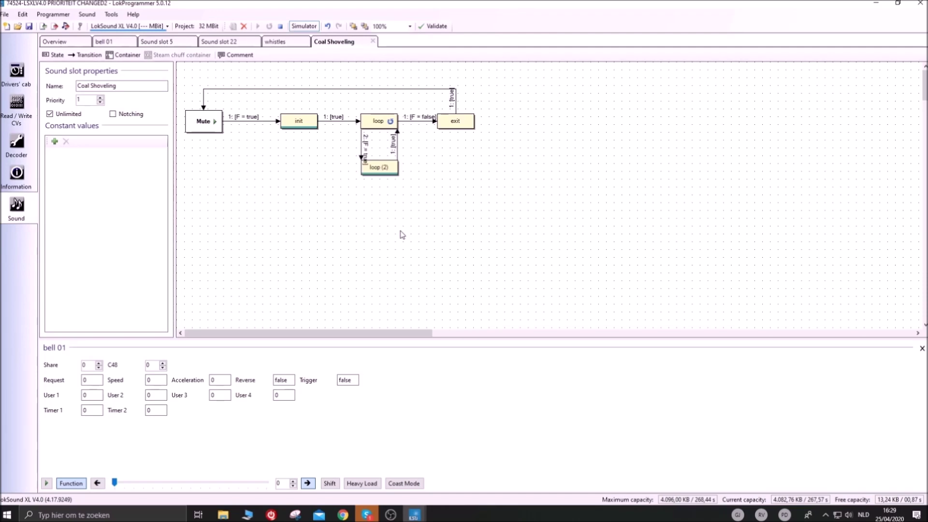
Step: Simulate the Coal Shoveling slot by operating its function, and end the simulation
click(304, 26)
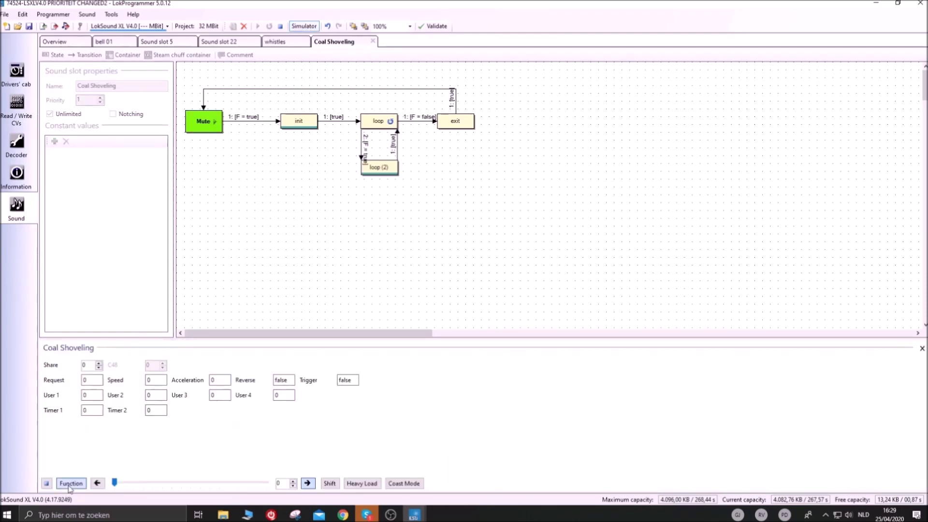
click(70, 484)
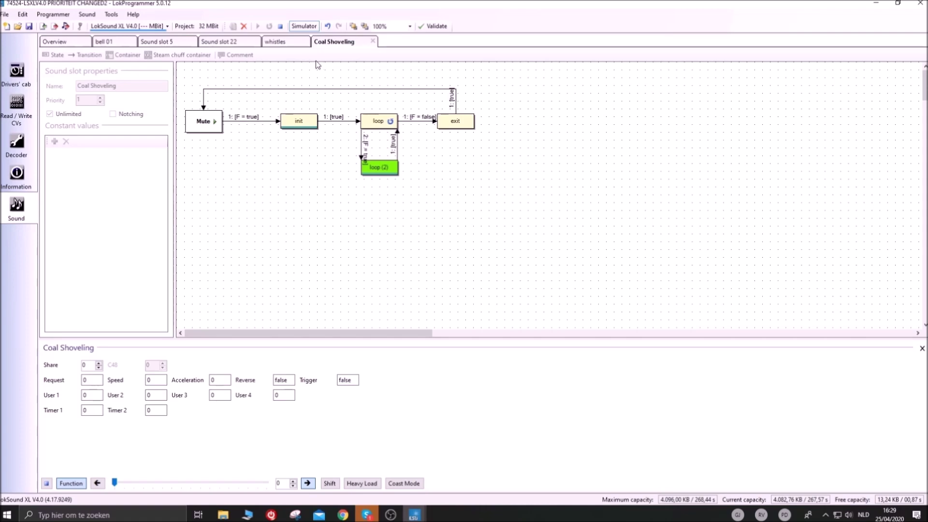
click(310, 27)
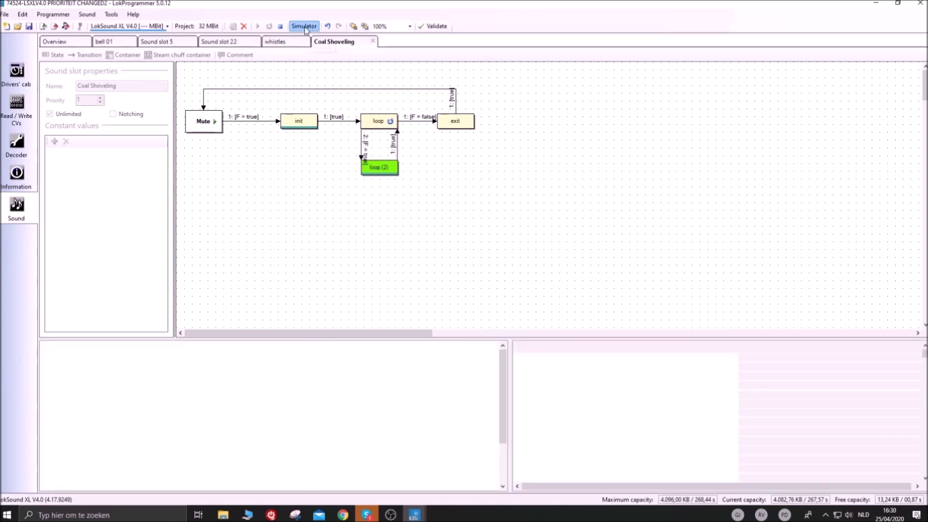
Step: Check the properties of the loop (2) and loop states in the Coal Shoveling diagram
click(378, 170)
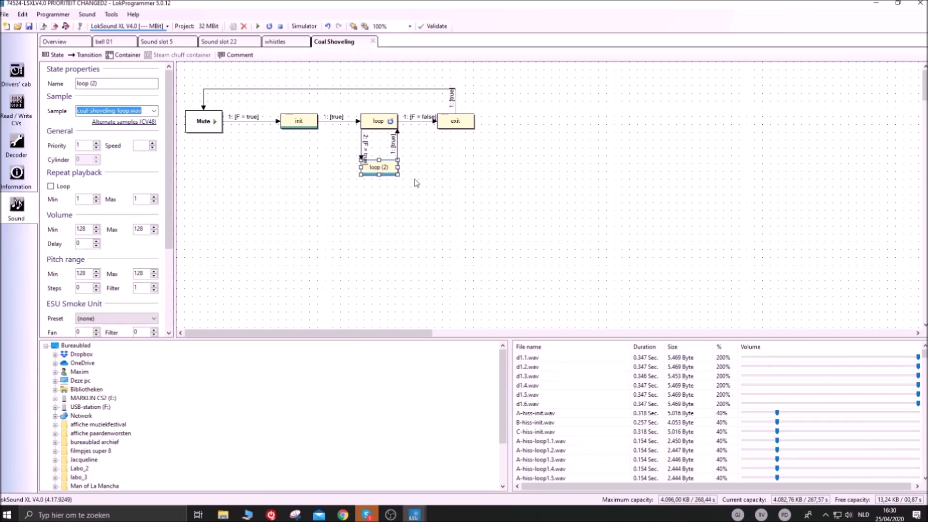
click(378, 125)
click(491, 231)
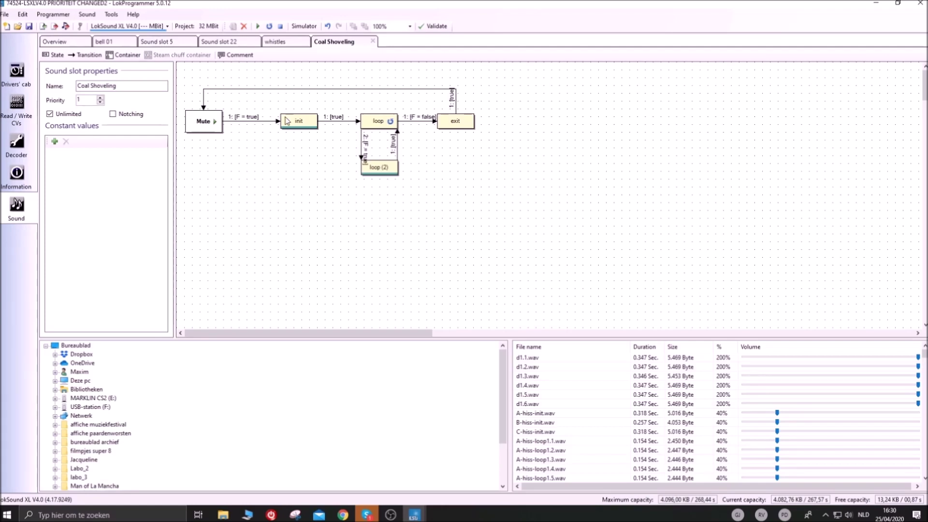
Step: Open the krokodil project from the krokodil folder, discarding the changes to the current Shay project
click(79, 43)
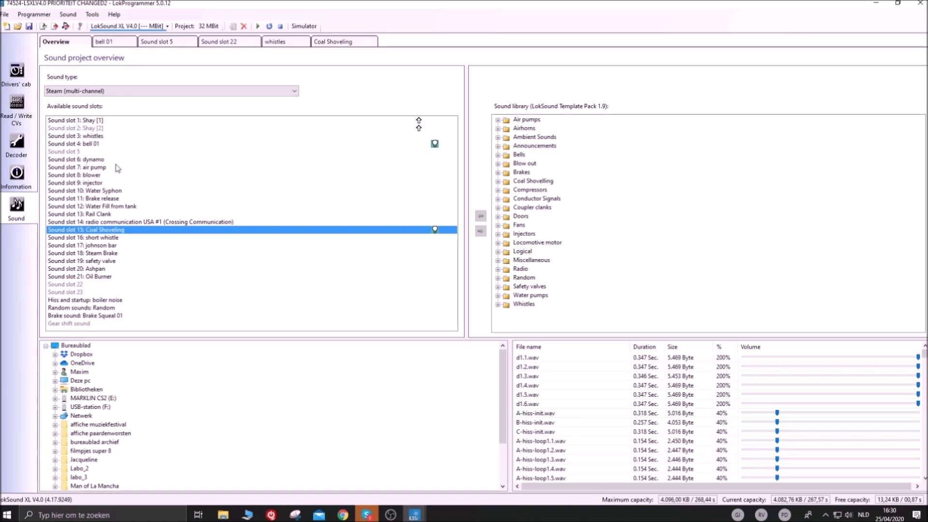
click(414, 514)
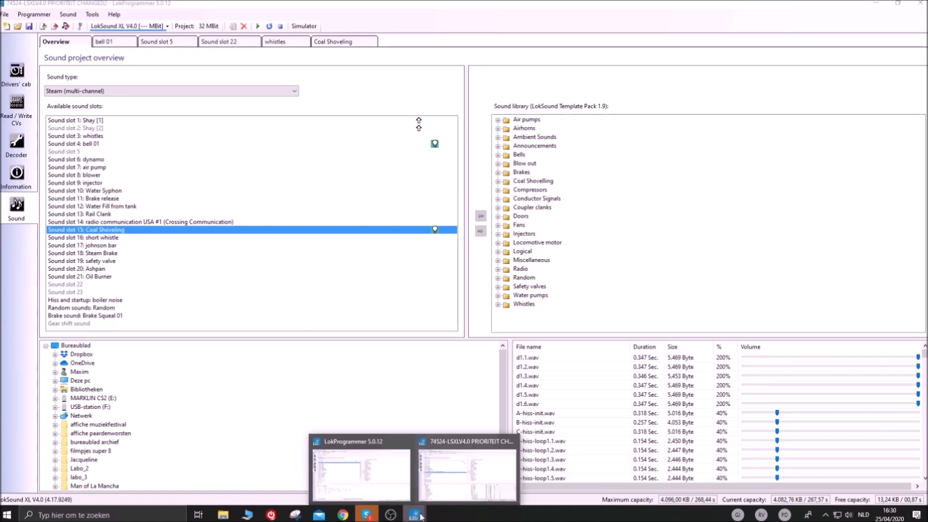
click(430, 488)
click(4, 14)
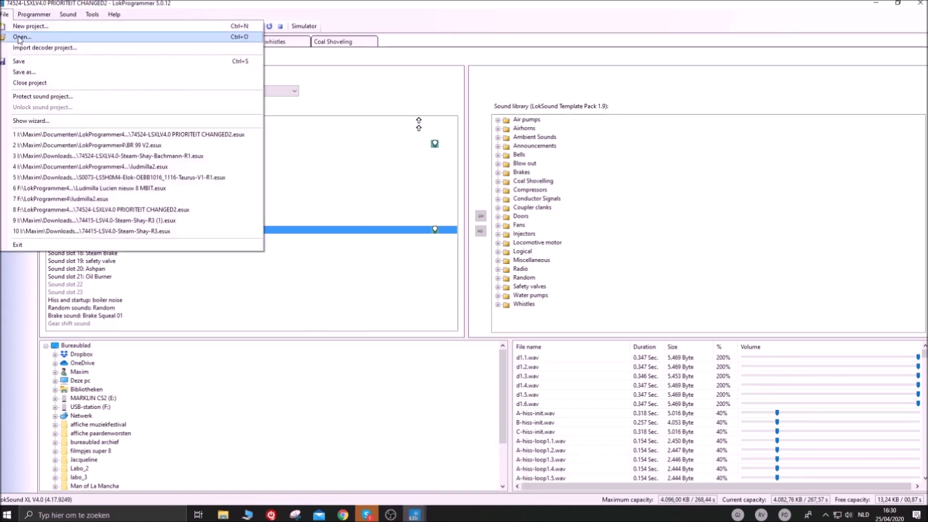
click(21, 38)
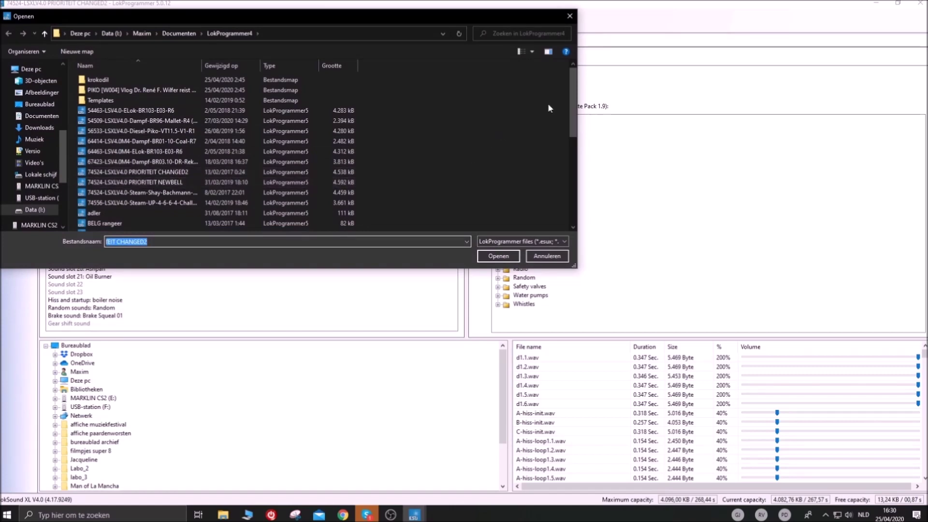
drag(572, 102, 574, 158)
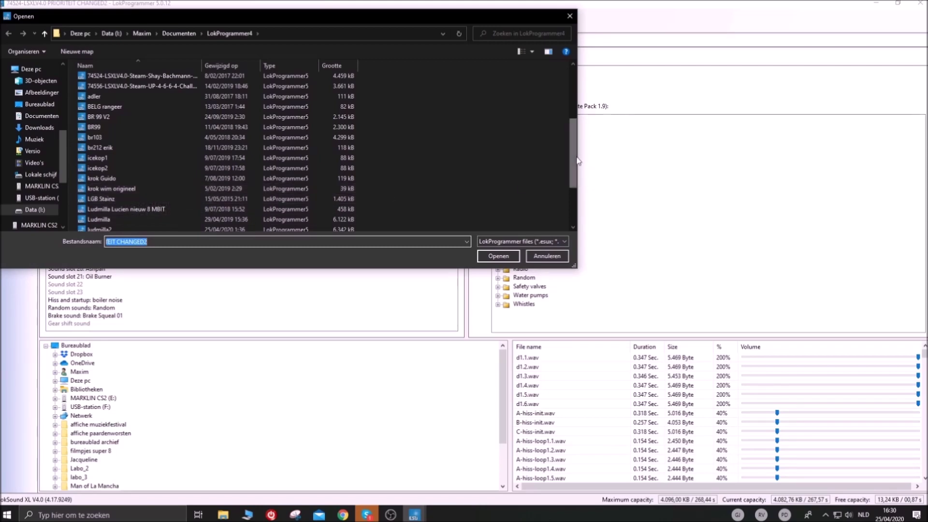
drag(576, 167, 576, 202)
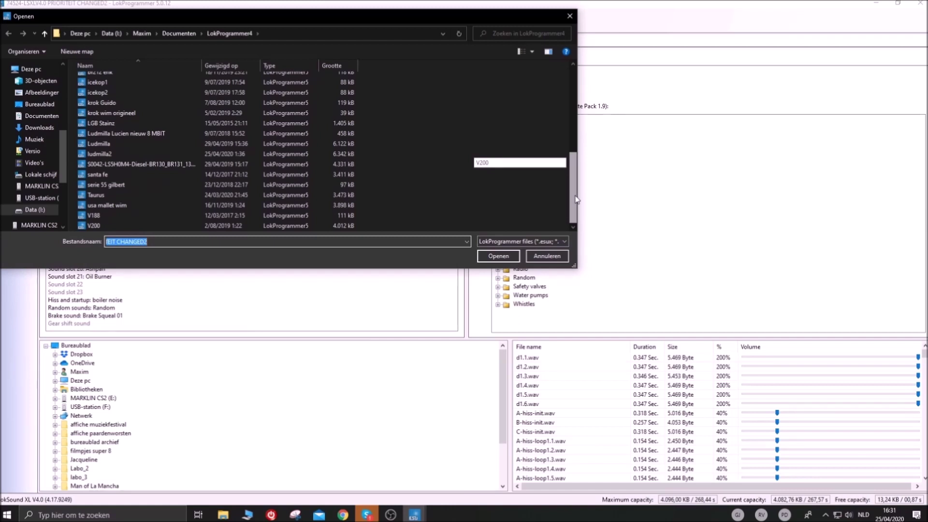
drag(576, 198, 571, 106)
double_click(110, 80)
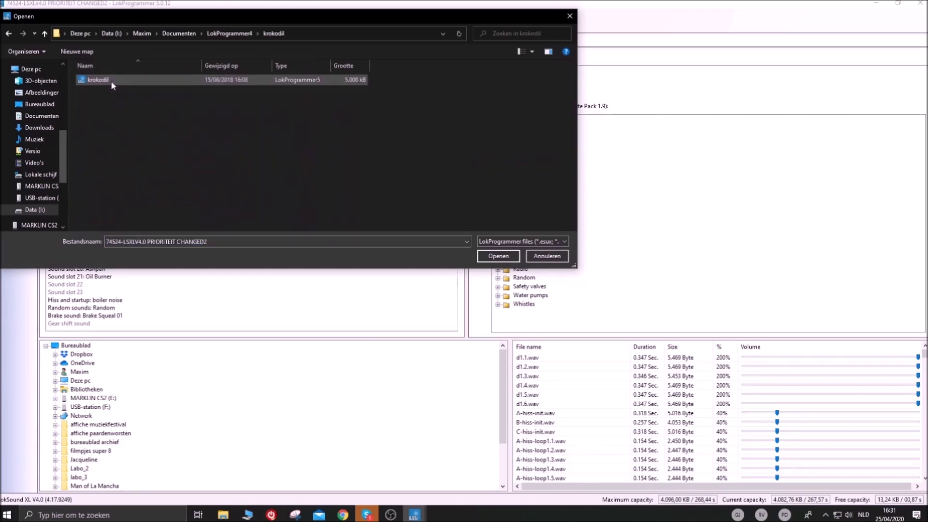
click(498, 257)
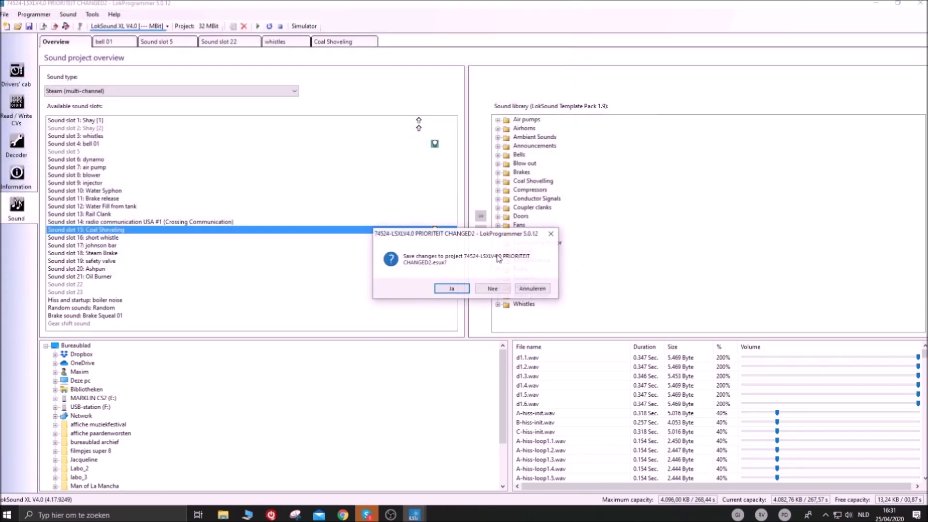
click(492, 287)
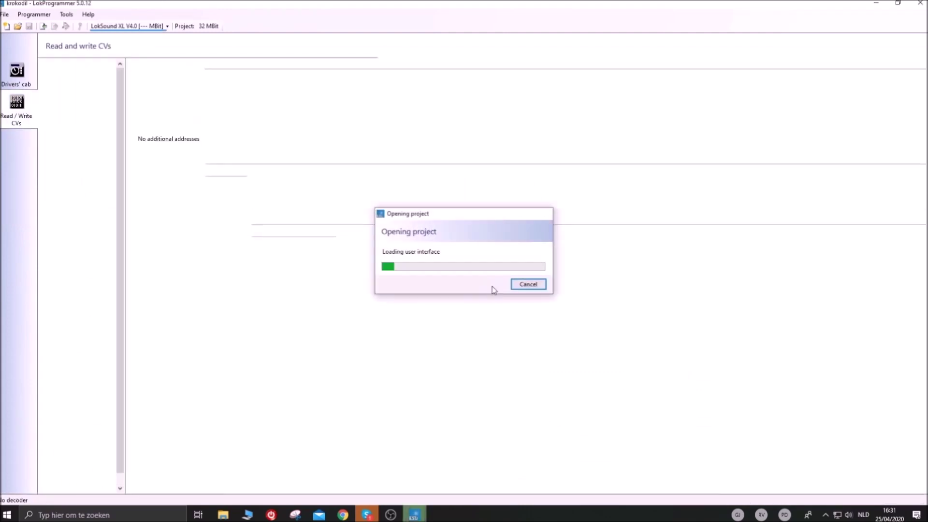
Step: Open the diagram of sound slot 2, panto-up-ms-on-stand-ms-off-panto-down, and examine the ms1 state's flags and output mapping
click(16, 207)
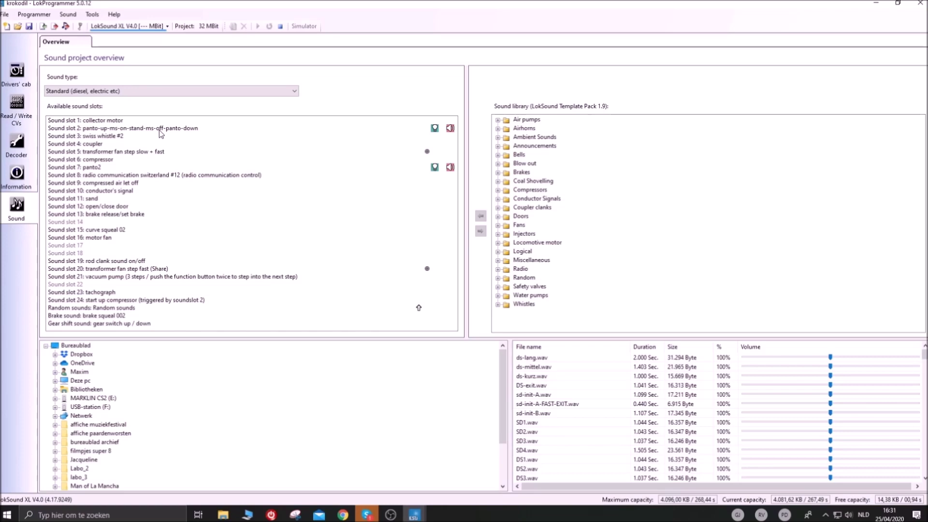
double_click(124, 129)
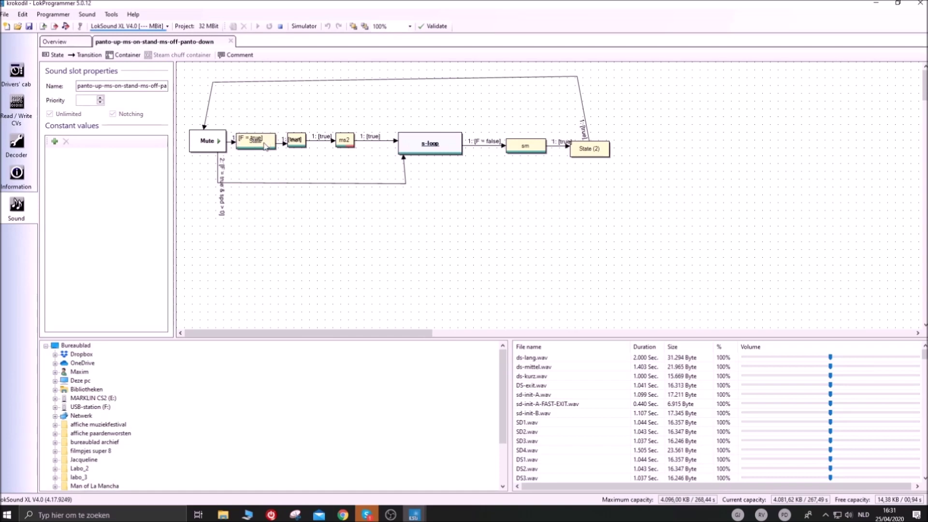
click(301, 145)
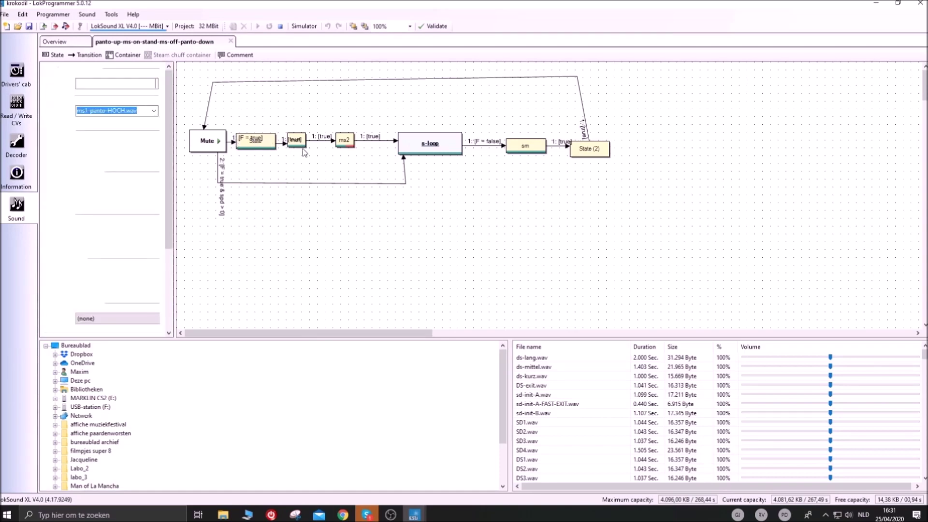
scroll(170, 146, down, 3)
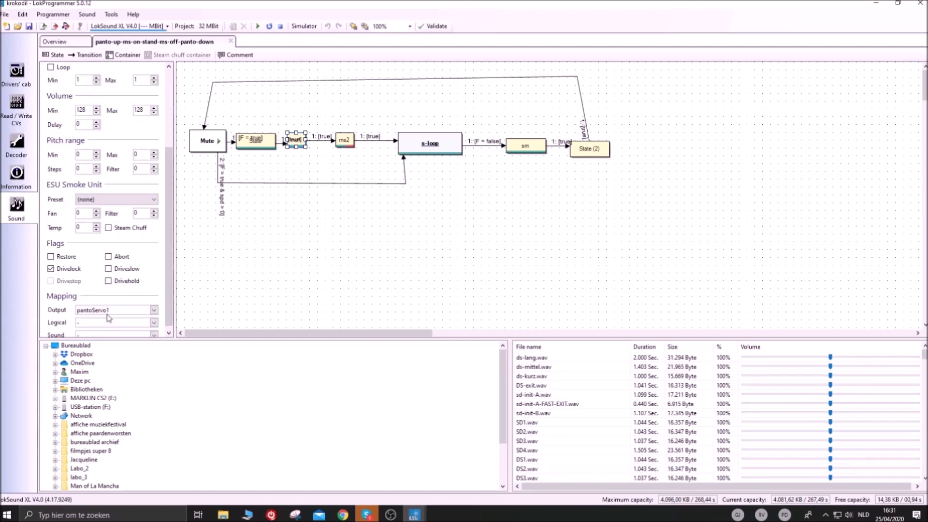
click(331, 287)
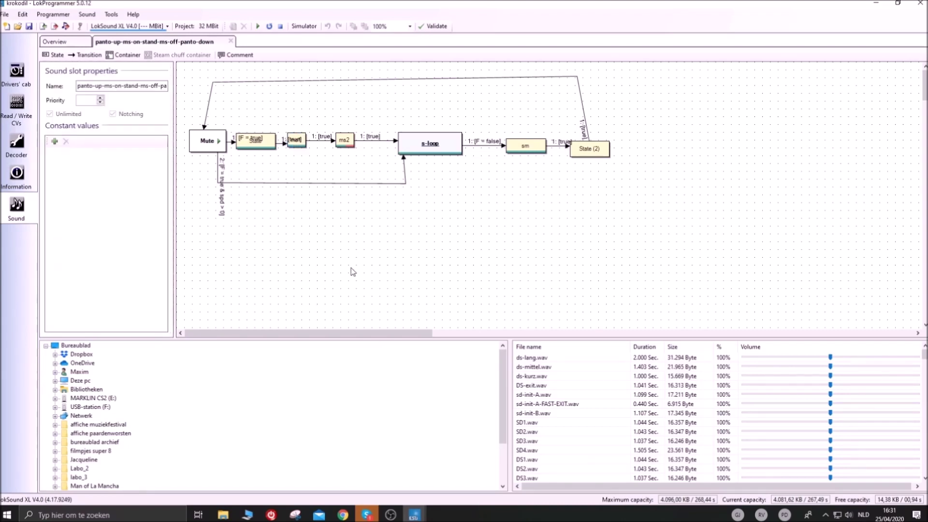
Step: Simulate the panto slot with its function switched on and off, and check the sm state's output mapping
click(304, 26)
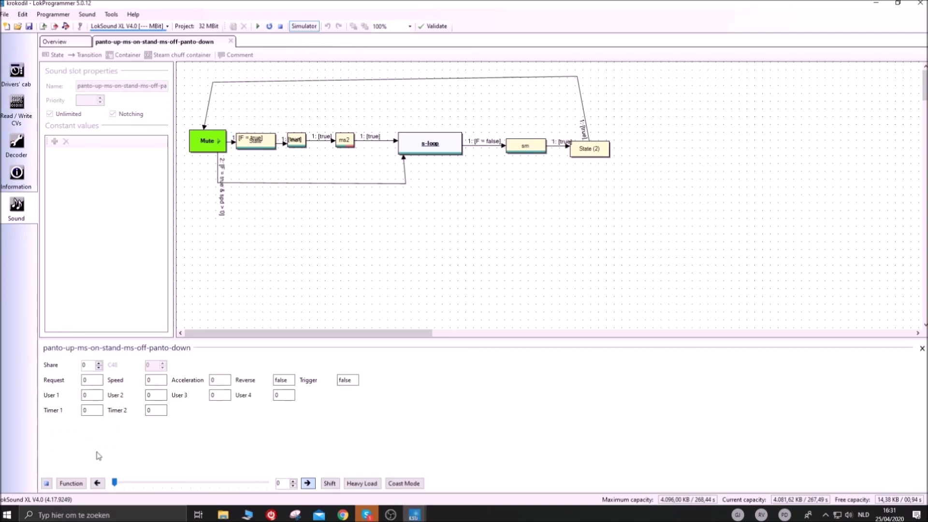
click(71, 483)
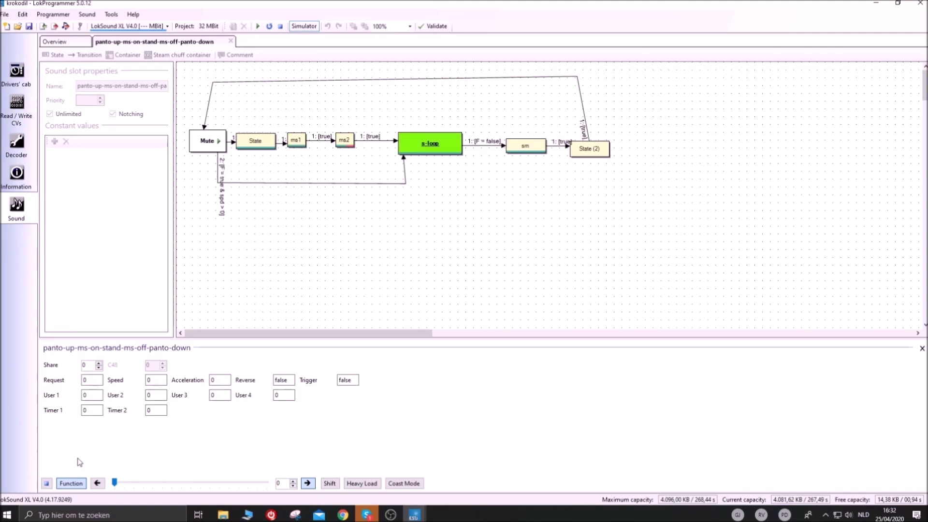
click(74, 483)
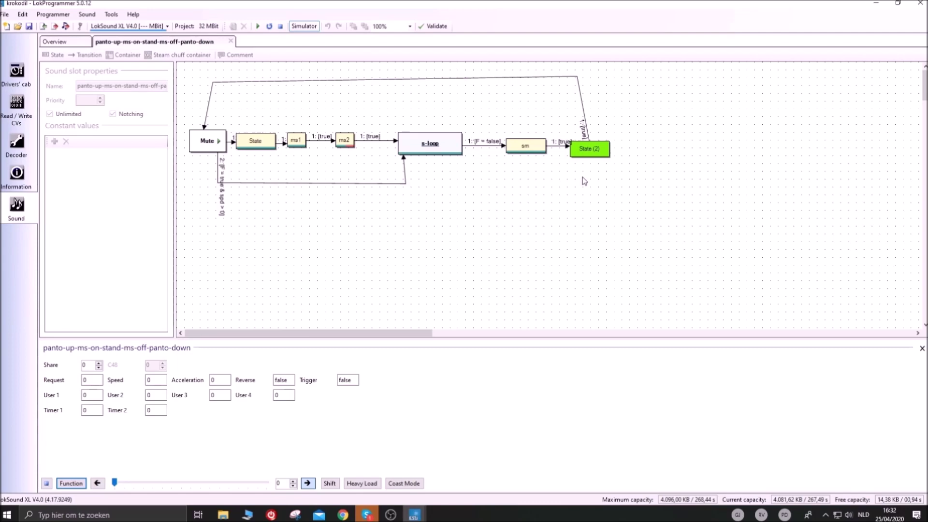
click(439, 147)
click(526, 146)
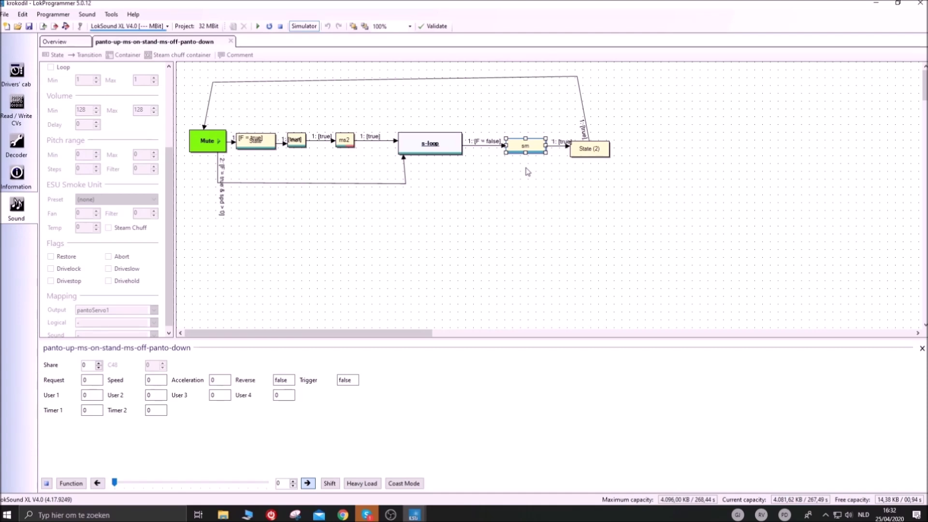
Step: Review the servo settings of AUX8: deurServo1 in the decoder's function outputs, and return to the sound project overview
click(6, 152)
click(85, 271)
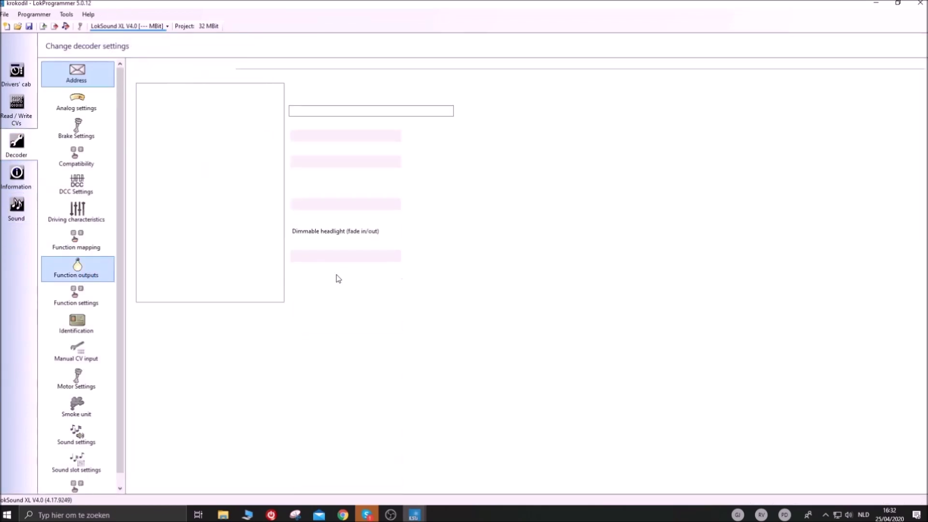
click(177, 189)
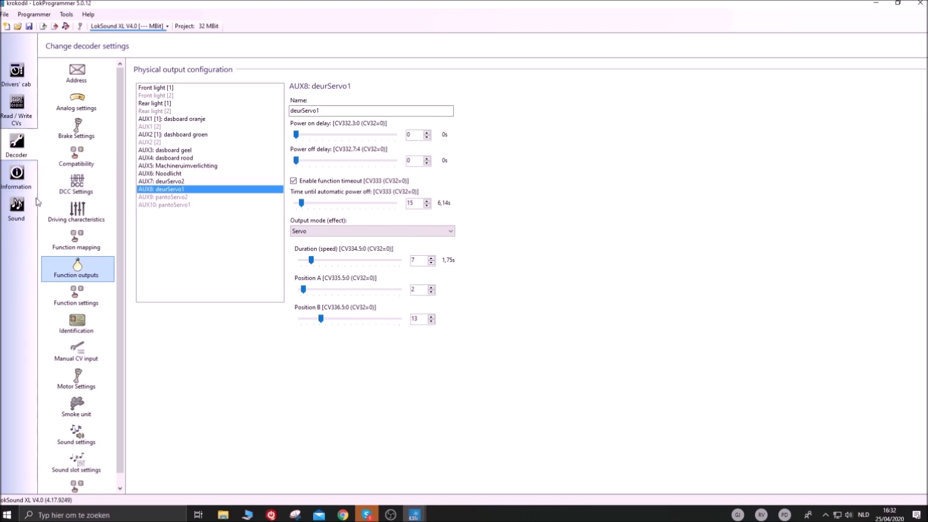
click(24, 207)
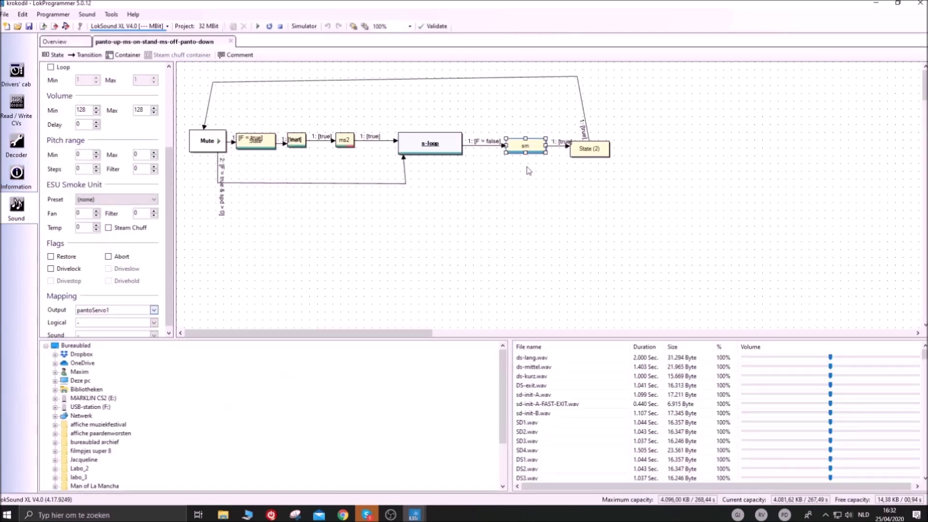
click(58, 42)
click(27, 141)
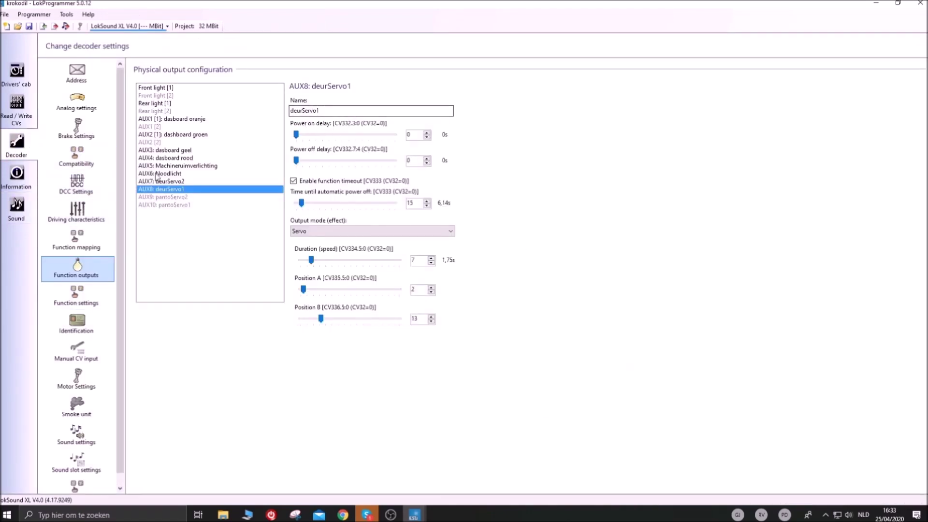
click(16, 207)
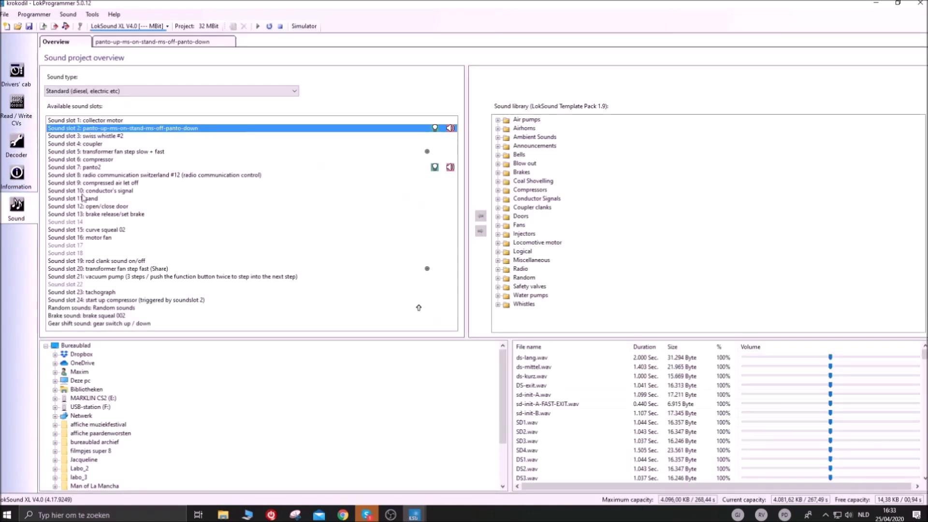
Step: Reopen the sound slot 2 diagram and compare the samples assigned to State, sm and State (2)
double_click(151, 129)
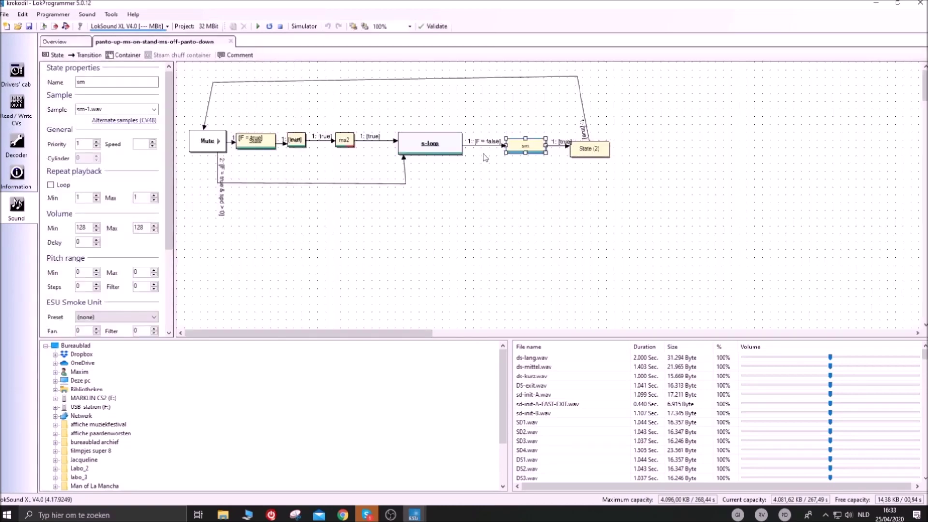
click(259, 144)
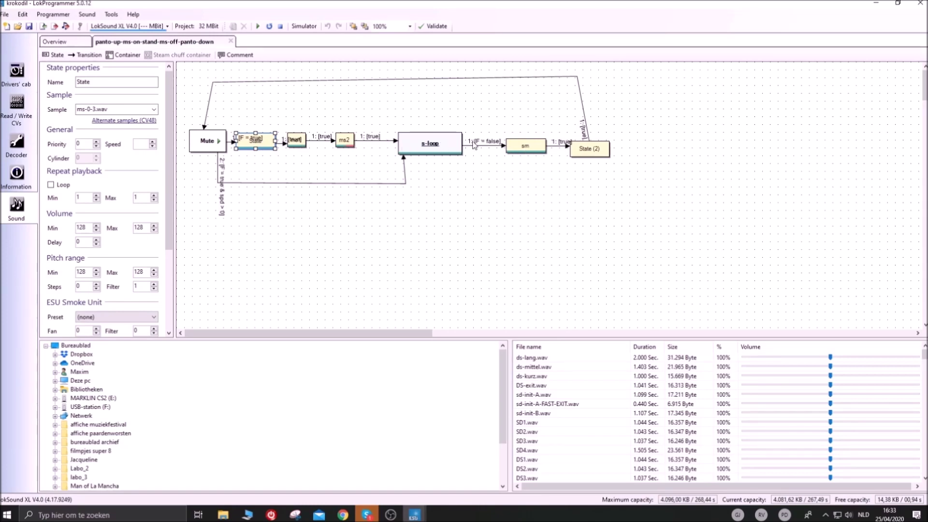
click(535, 151)
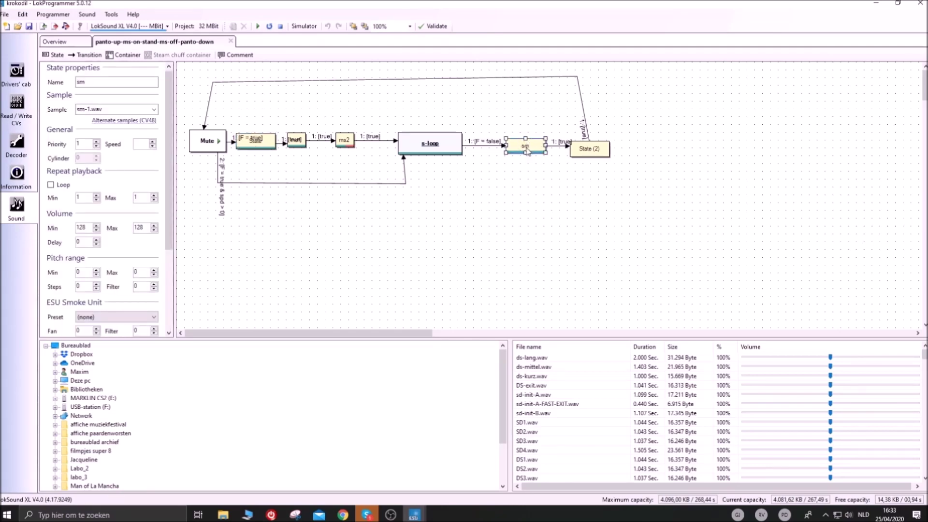
click(593, 152)
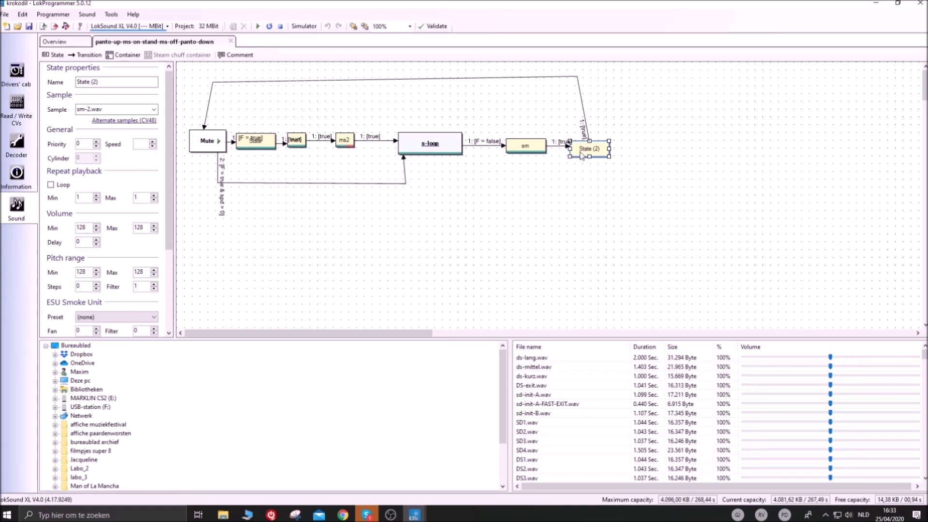
click(626, 180)
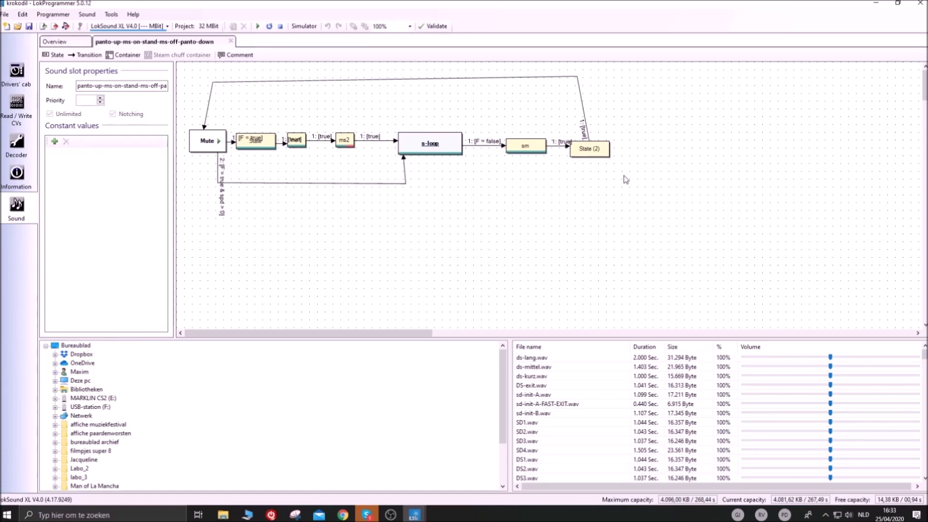
Step: Return to the sound project overview and open the brake squeal 002 diagram
click(63, 46)
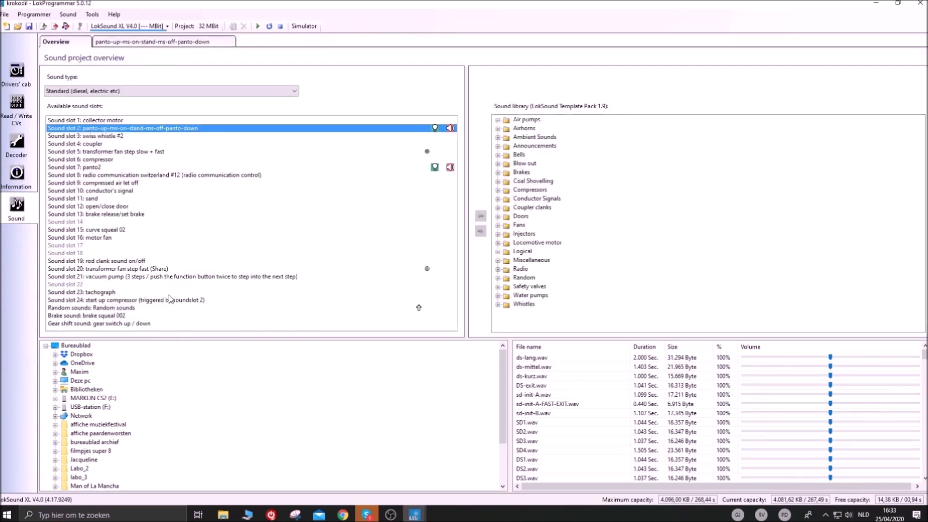
double_click(108, 317)
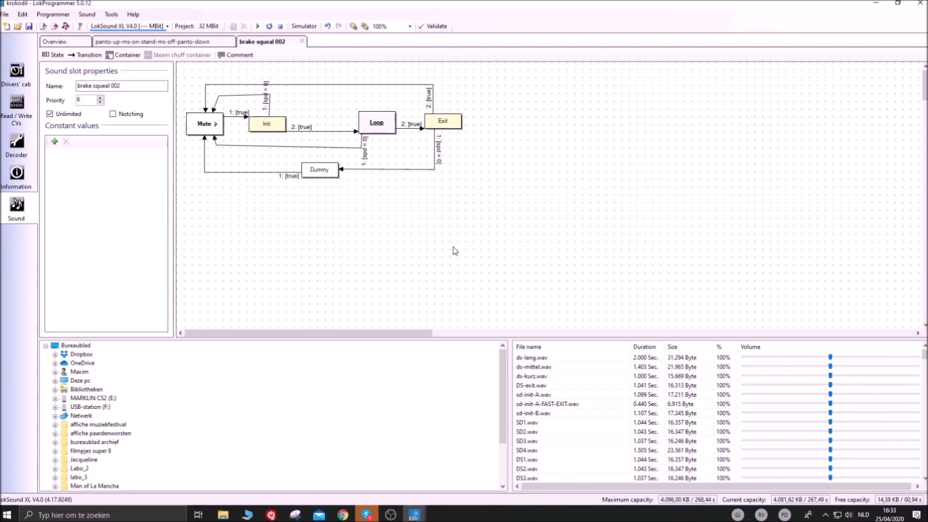
Step: Simulate the brake squeal 002 slot with a requested speed of 71, bring the request back to 0, and stop the simulation
click(302, 27)
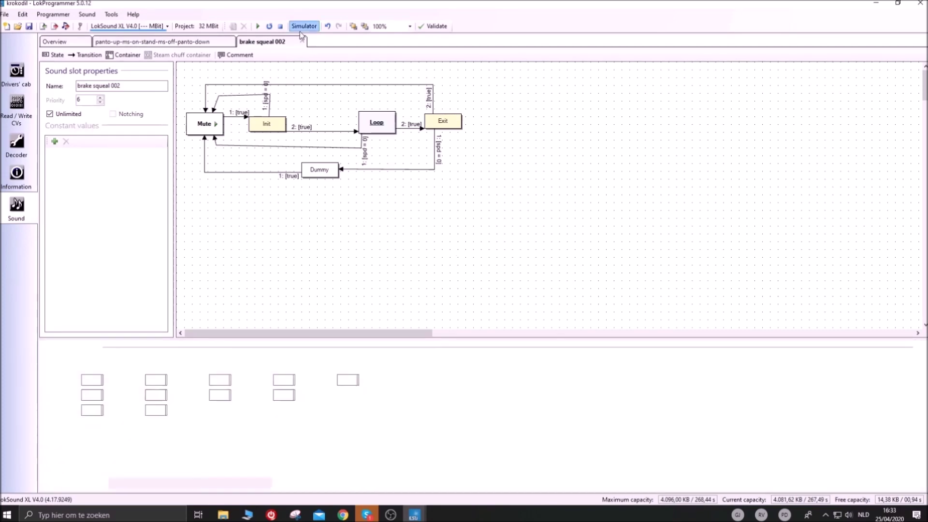
click(82, 485)
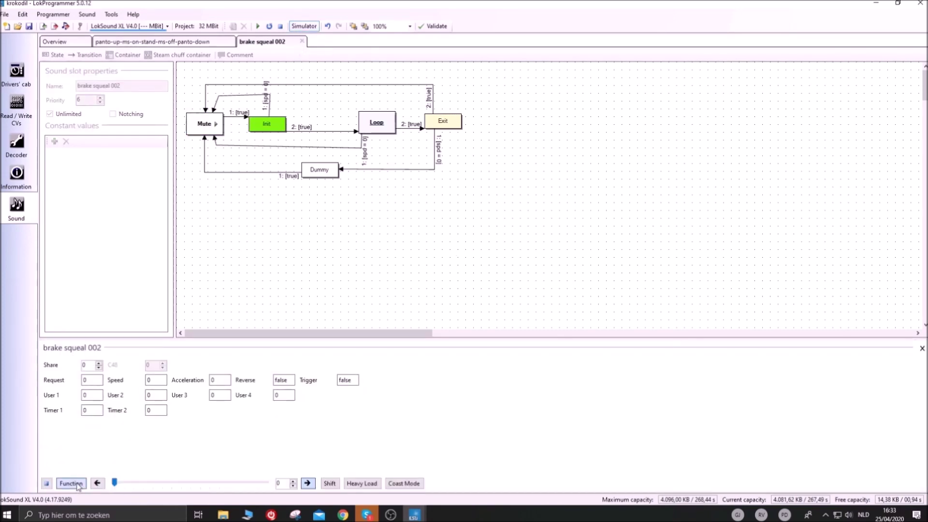
drag(116, 485, 158, 486)
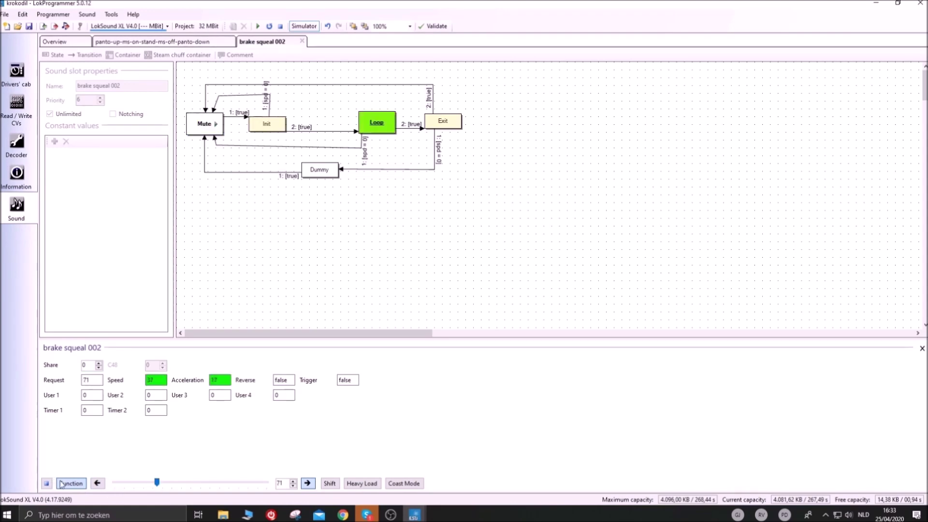
drag(158, 485, 116, 495)
click(47, 483)
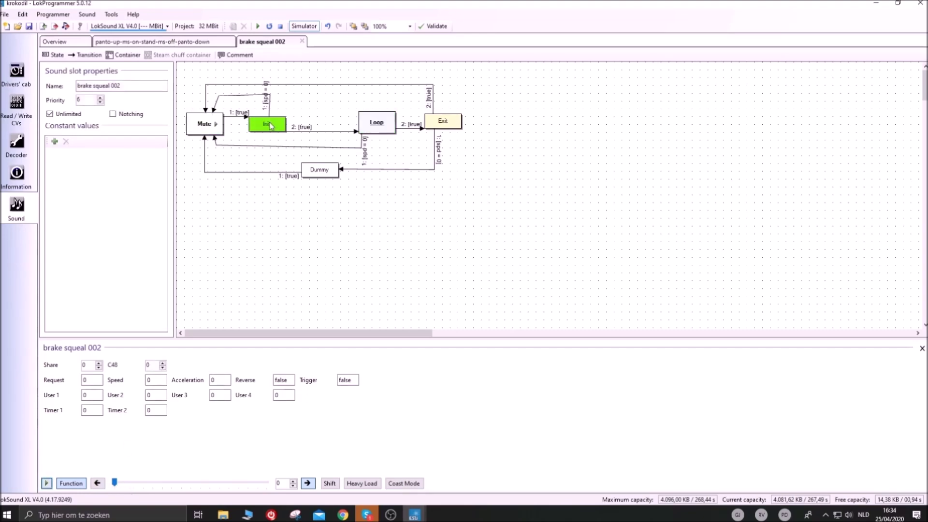
Step: Map the Exit state of the brake squeal 002 diagram to the Noodlicht output
click(430, 123)
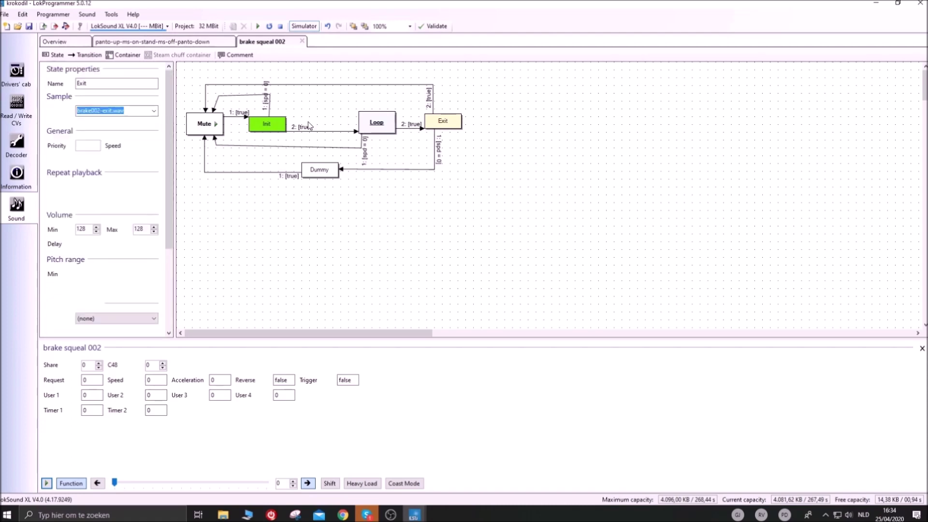
scroll(162, 326, down, 3)
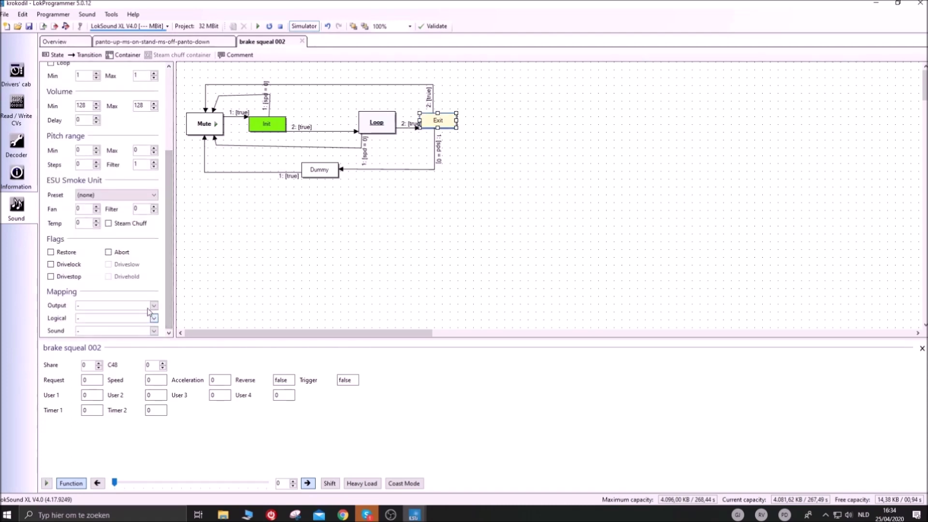
click(154, 305)
drag(156, 341, 156, 378)
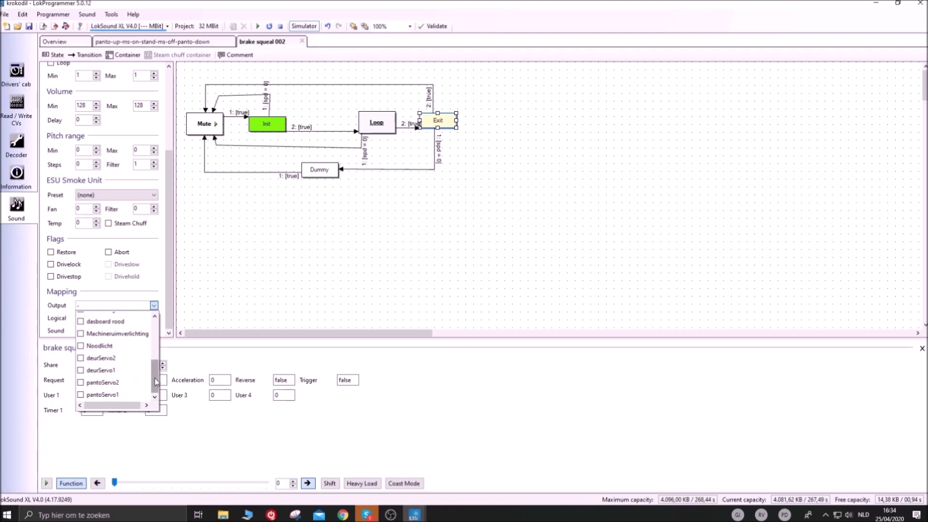
click(99, 347)
click(231, 295)
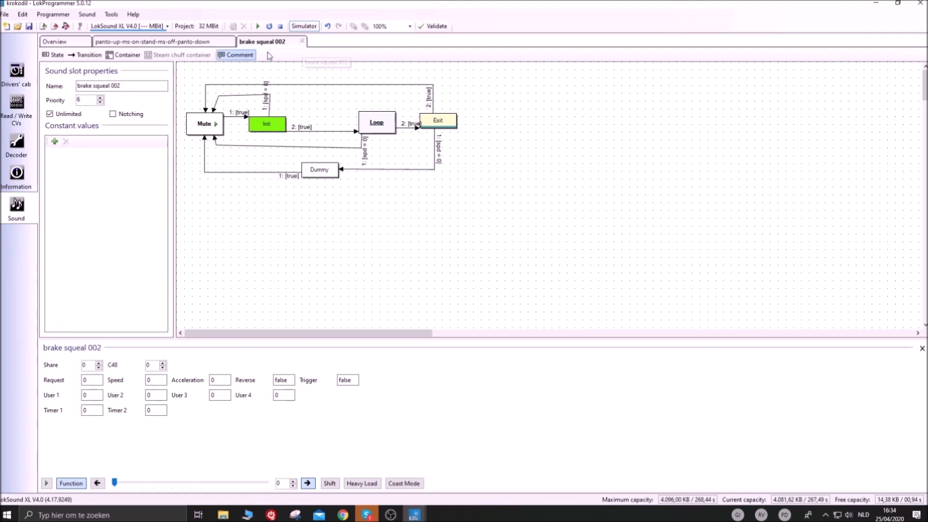
Step: Return to the sound project overview, open the empty sound slot 17 diagram, and compare it with the brake squeal 002 diagram
click(232, 44)
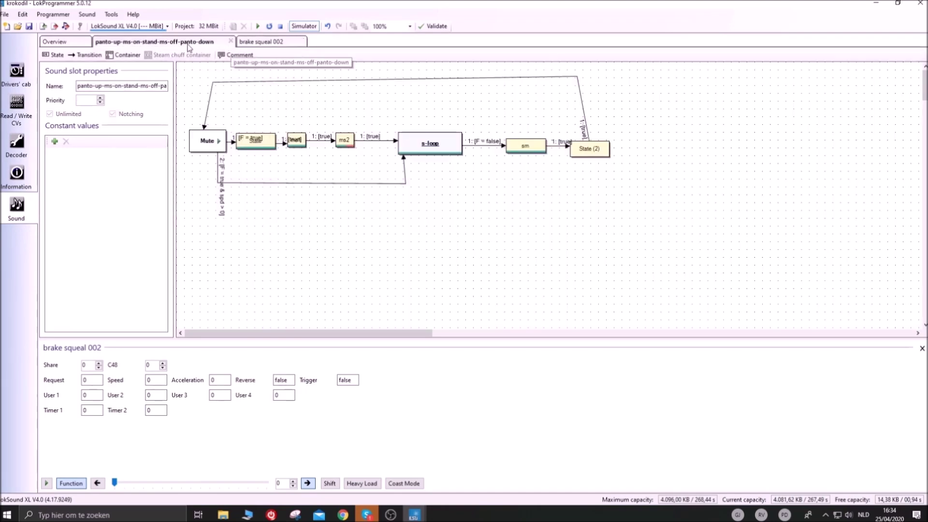
click(77, 41)
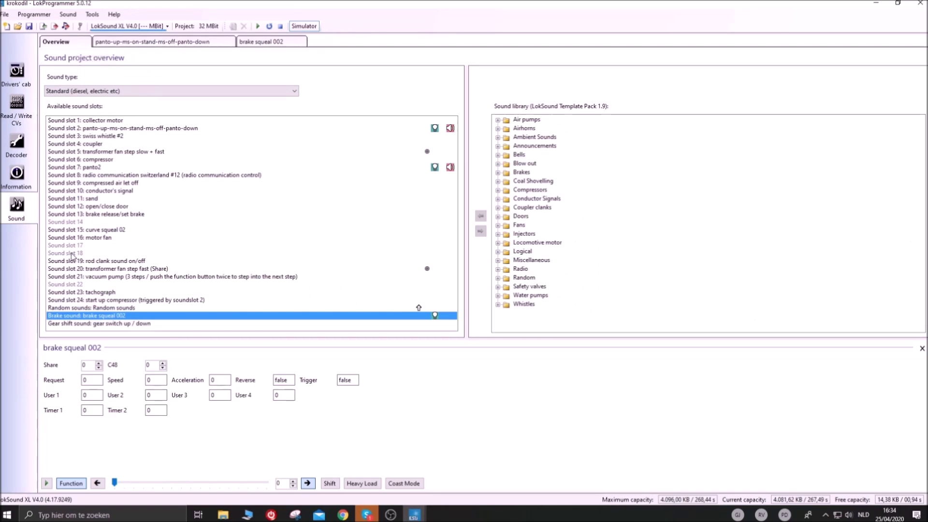
click(80, 246)
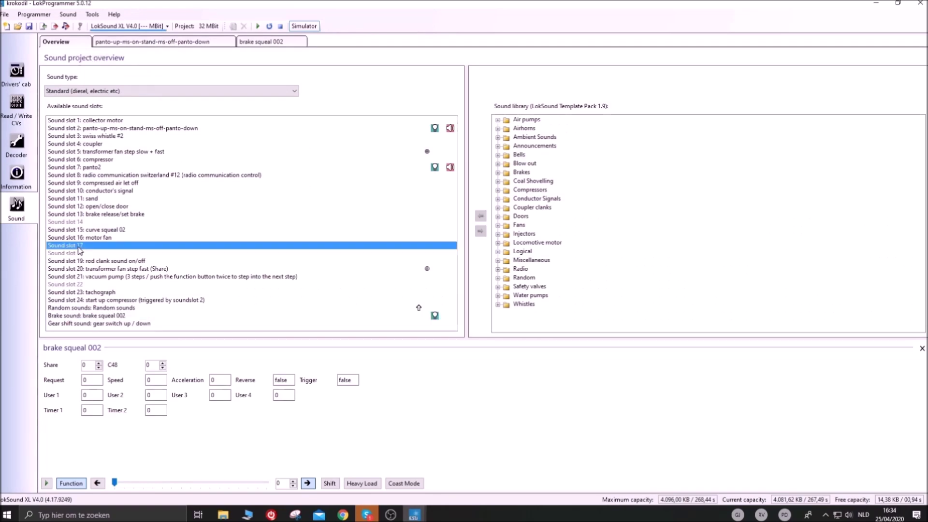
double_click(94, 247)
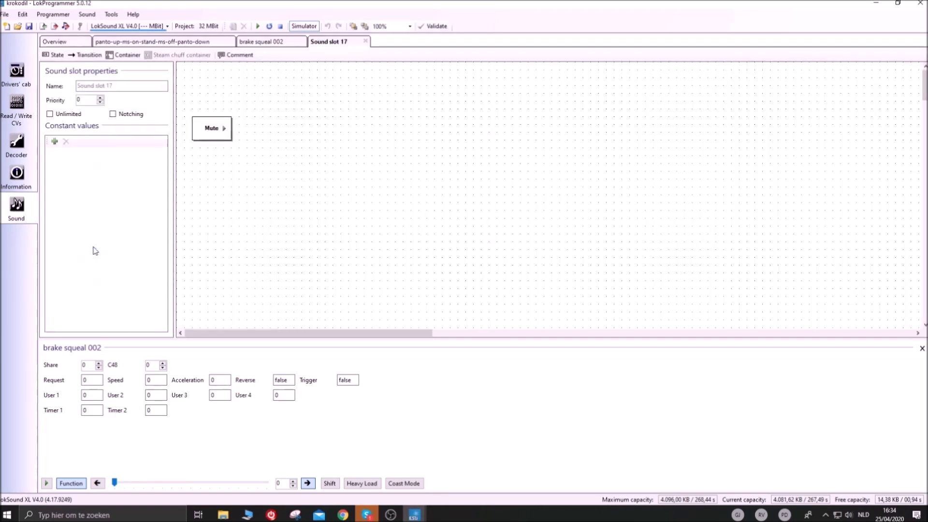
click(285, 42)
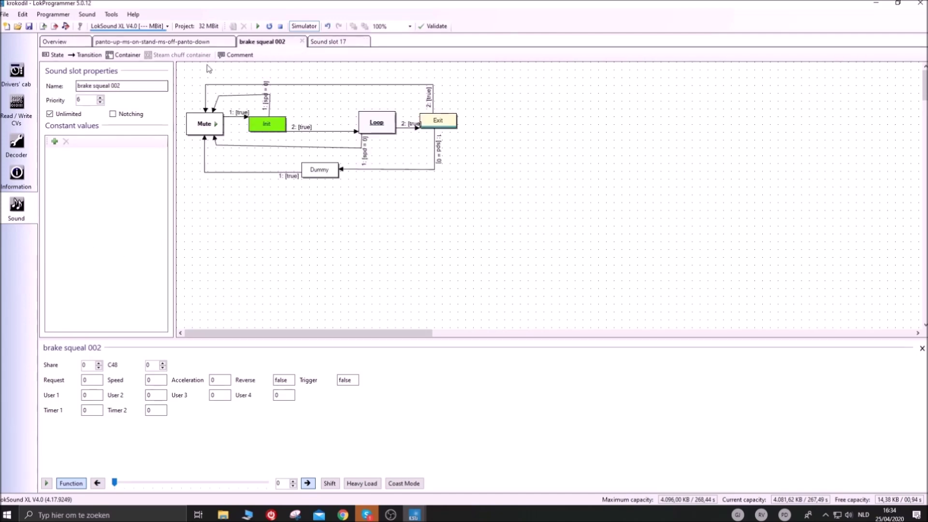
click(332, 43)
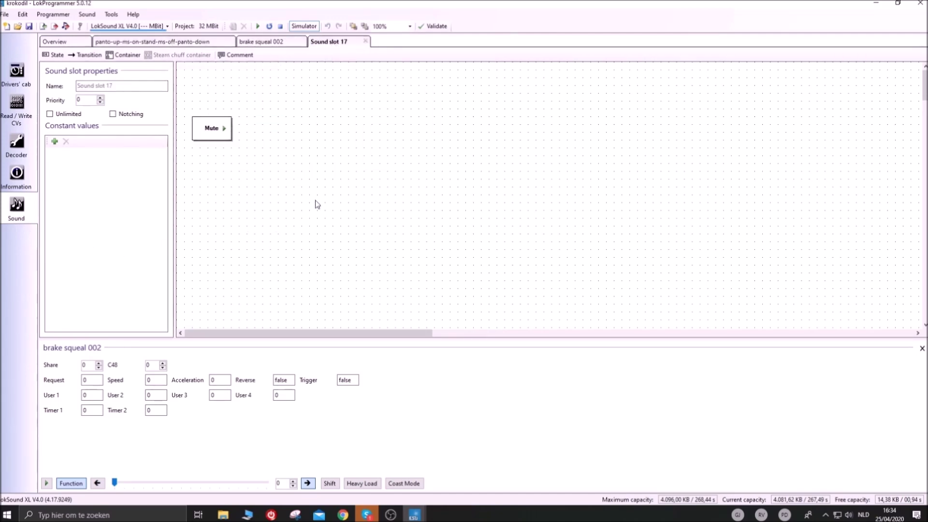
Step: Add a new state beside Mute in the sound slot 17 diagram
click(55, 55)
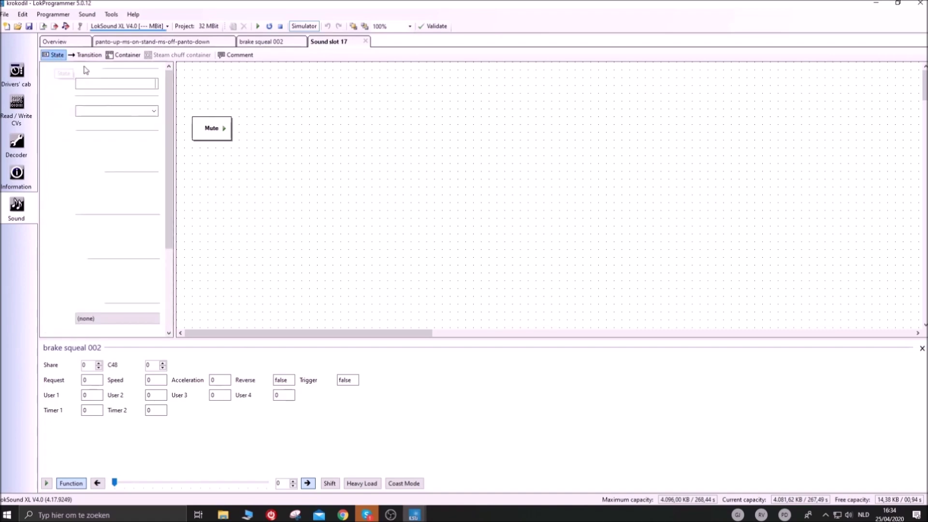
drag(201, 83, 312, 132)
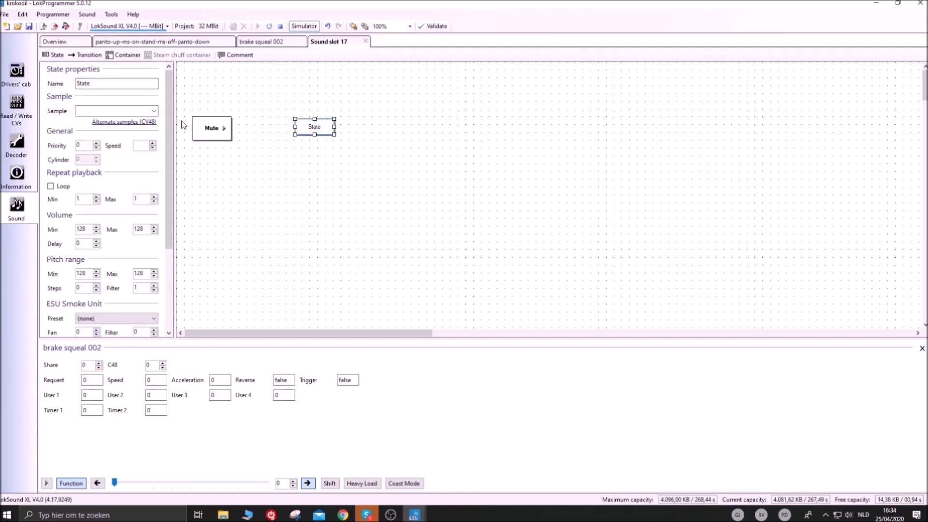
click(357, 205)
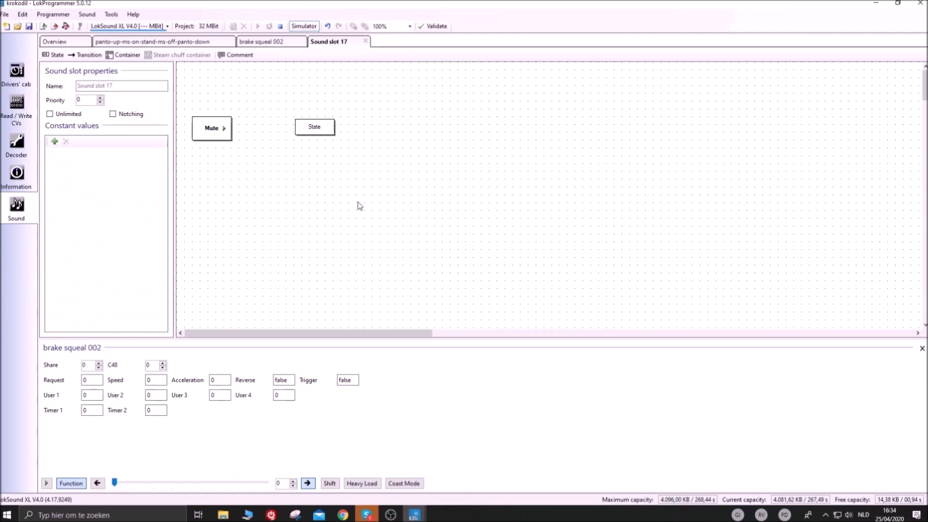
Step: Import the "Hallo" greeting wave file from the LokProgrammer4 folder into the project's sound files
click(96, 16)
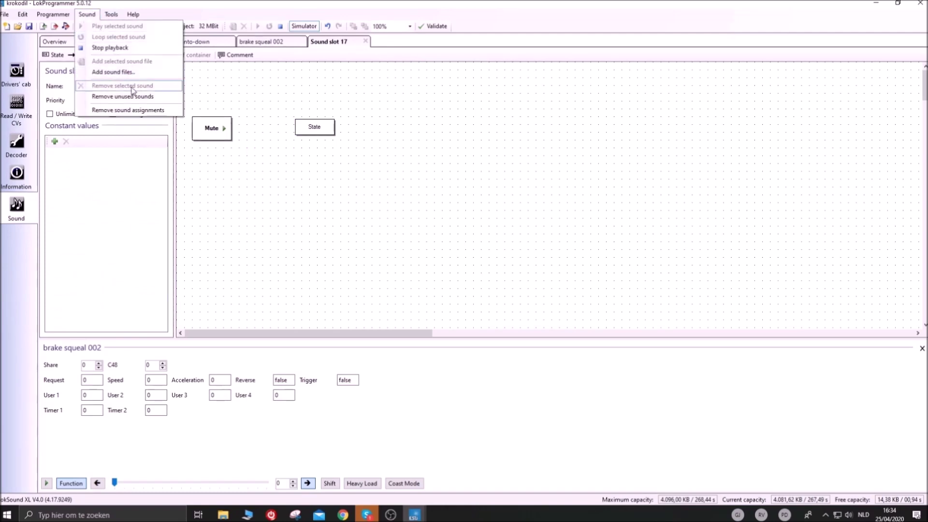
click(124, 72)
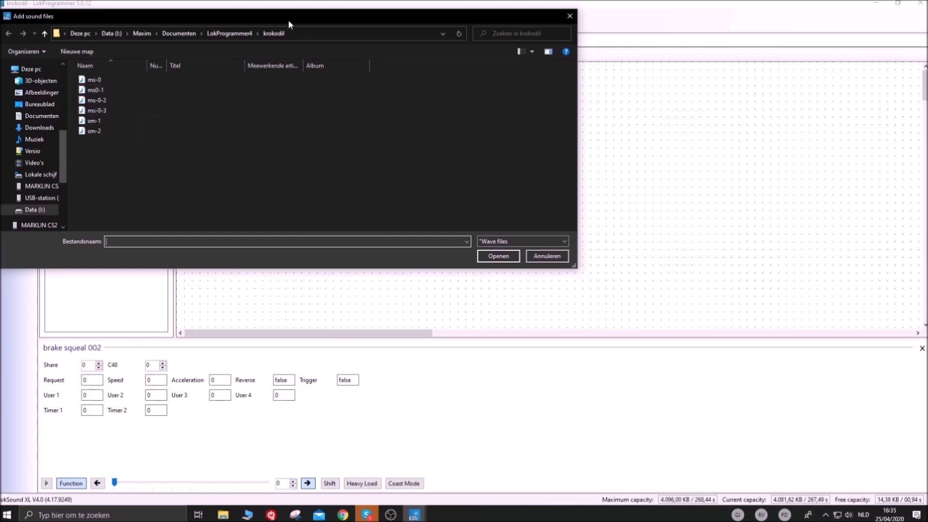
click(237, 33)
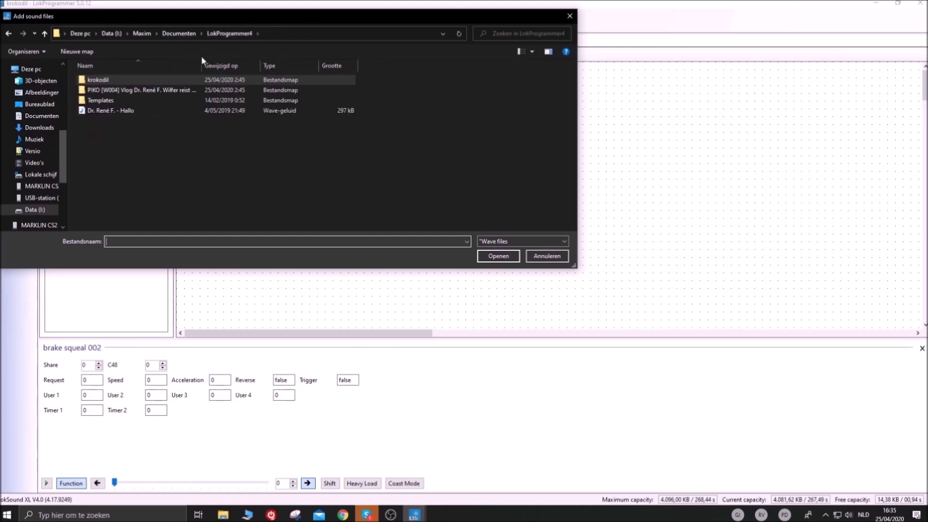
double_click(159, 90)
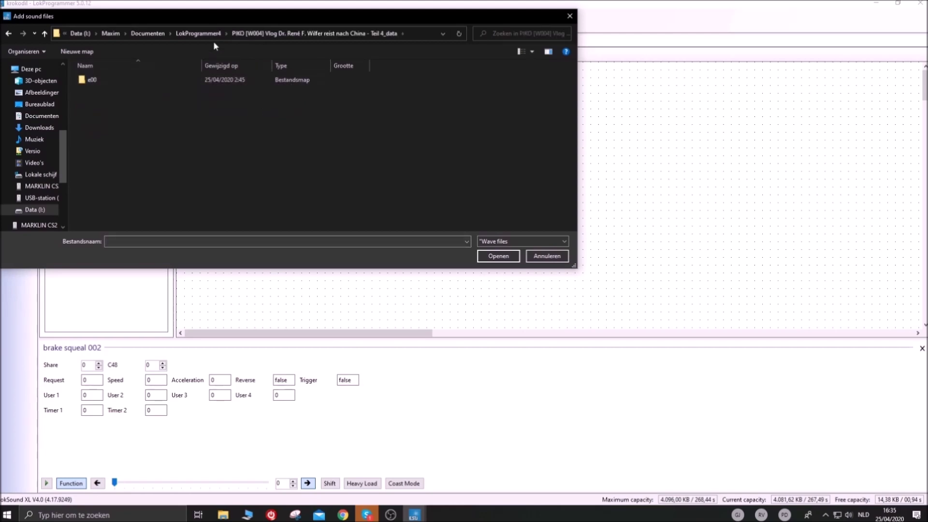
click(199, 34)
click(146, 110)
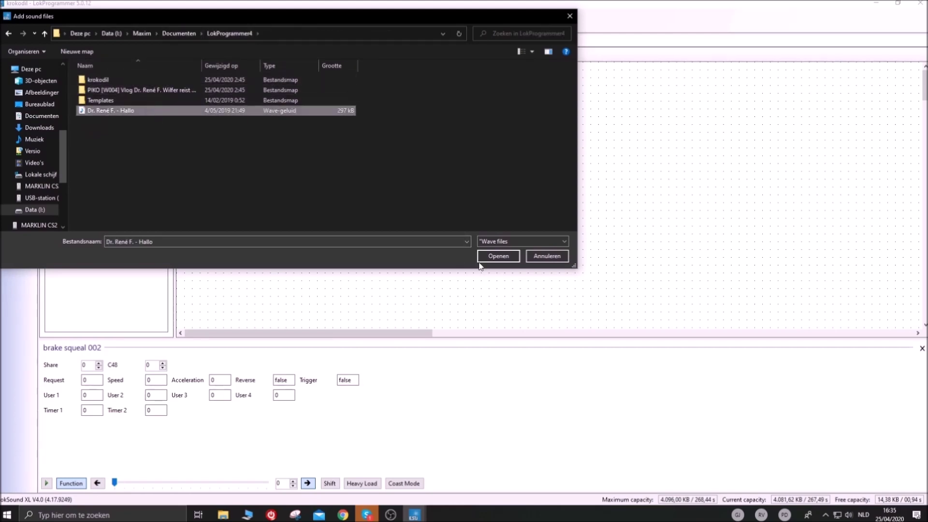
click(499, 257)
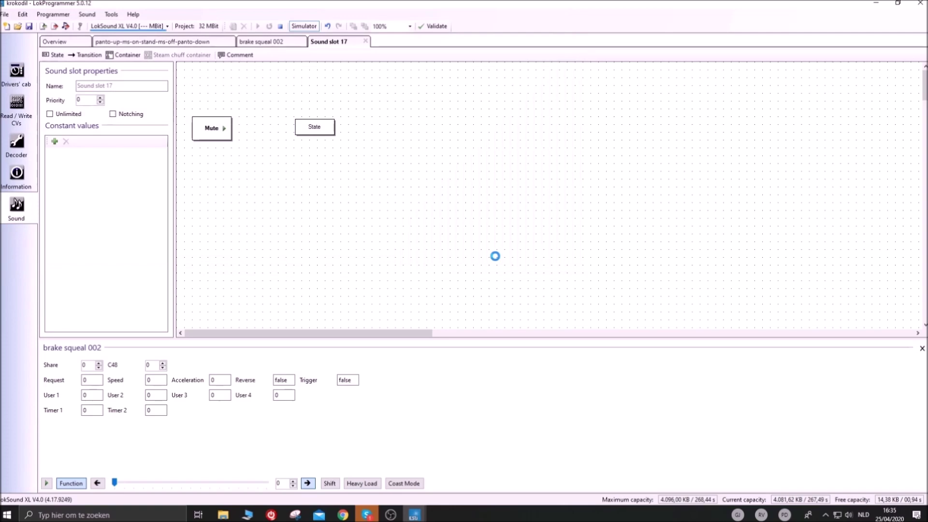
Step: Assign the imported "Hallo" greeting wave file as the sample of the new state in sound slot 17
click(319, 126)
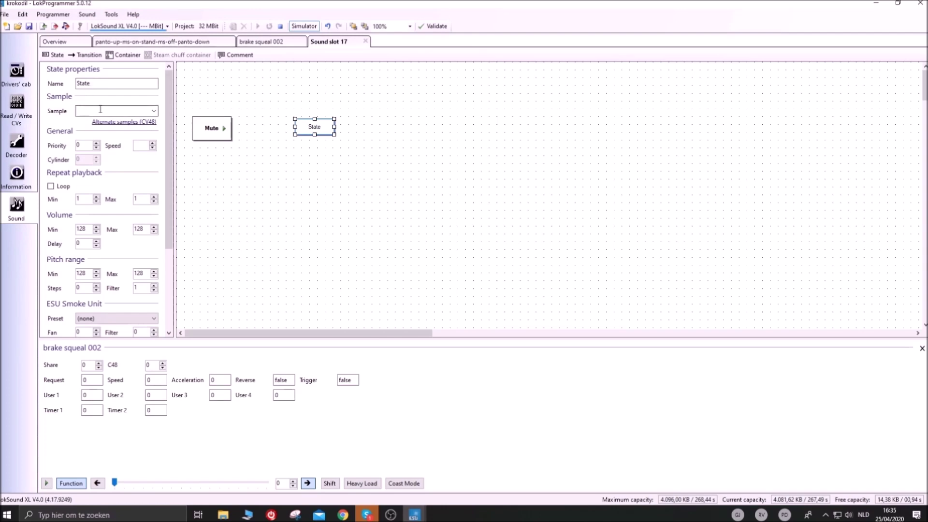
click(153, 111)
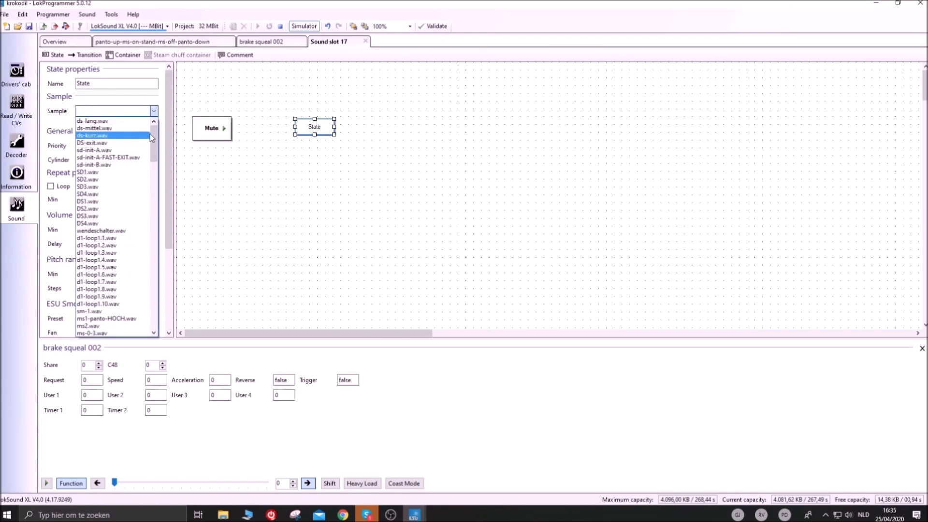
drag(155, 156, 153, 337)
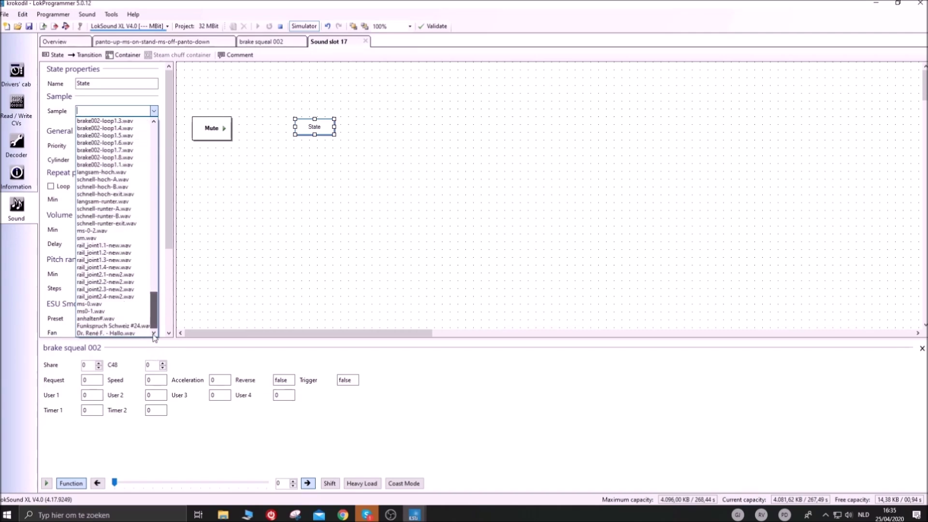
click(107, 334)
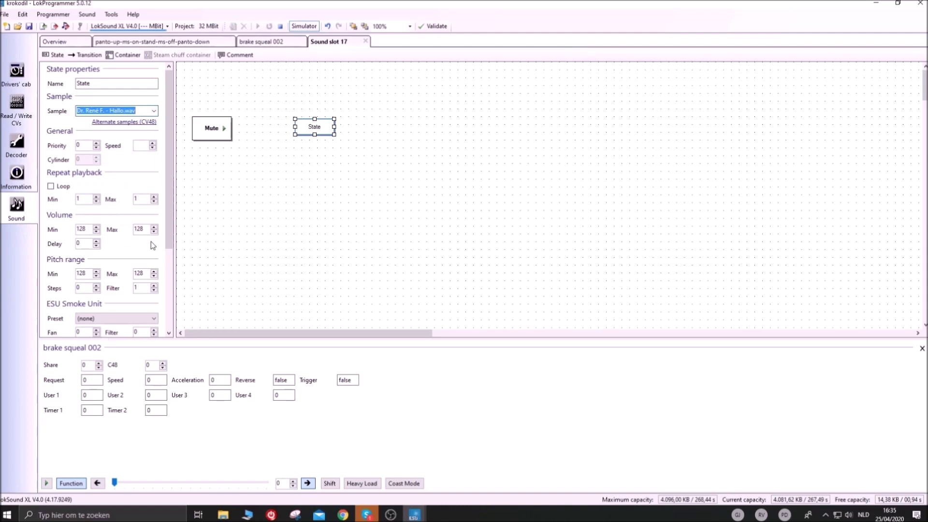
click(243, 171)
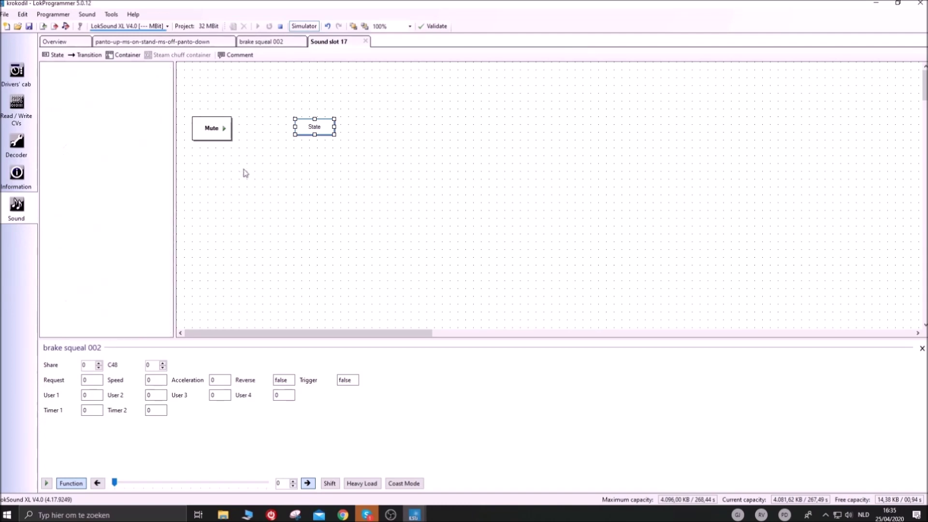
Step: Draw a transition from Mute to the new state in sound slot 17
click(205, 128)
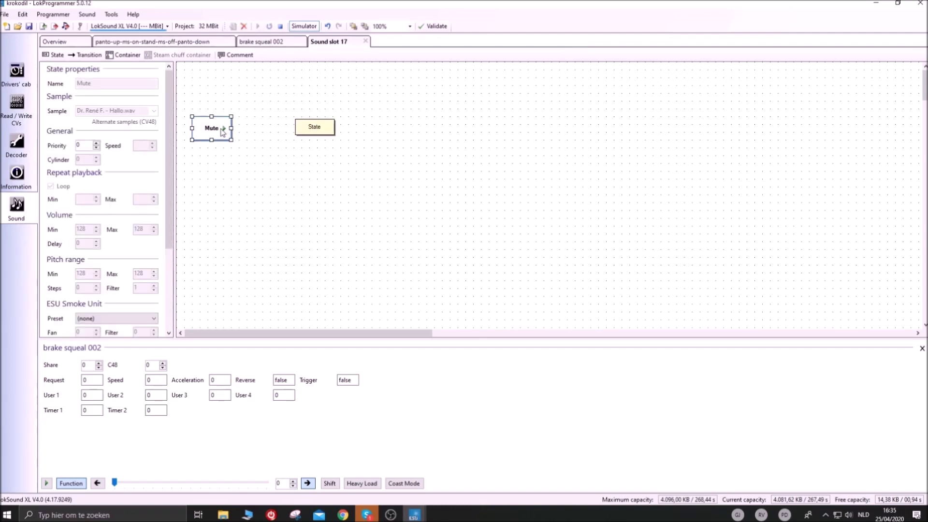
click(229, 121)
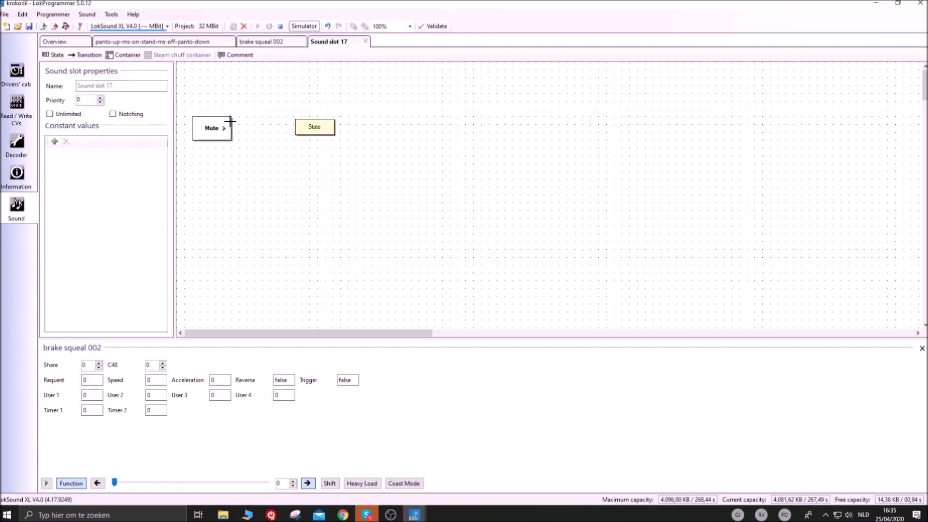
drag(215, 128, 310, 127)
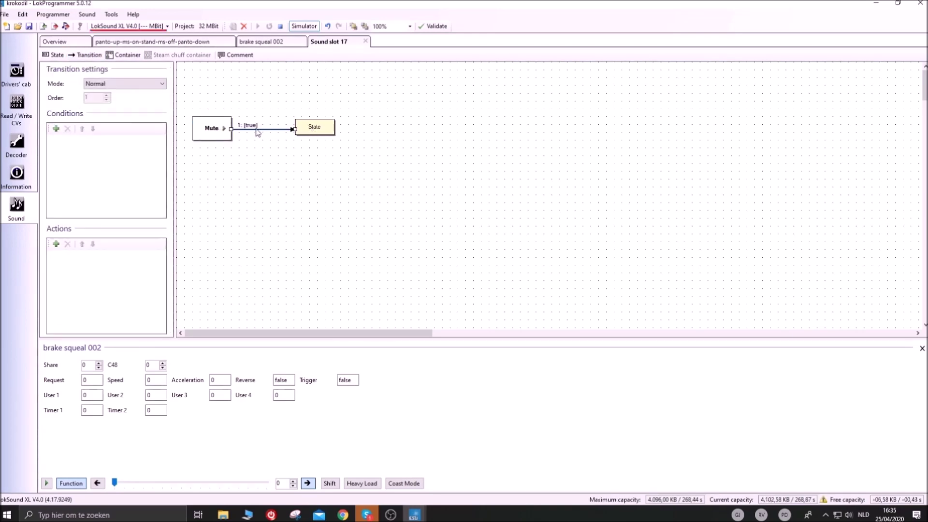
Step: Add the condition Function = true to the transition from Mute to State
click(56, 129)
click(438, 266)
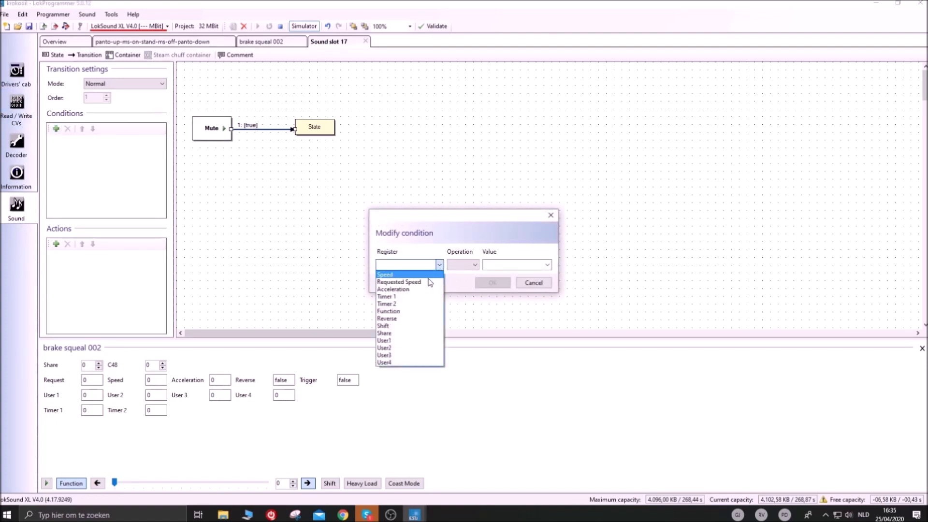
click(425, 310)
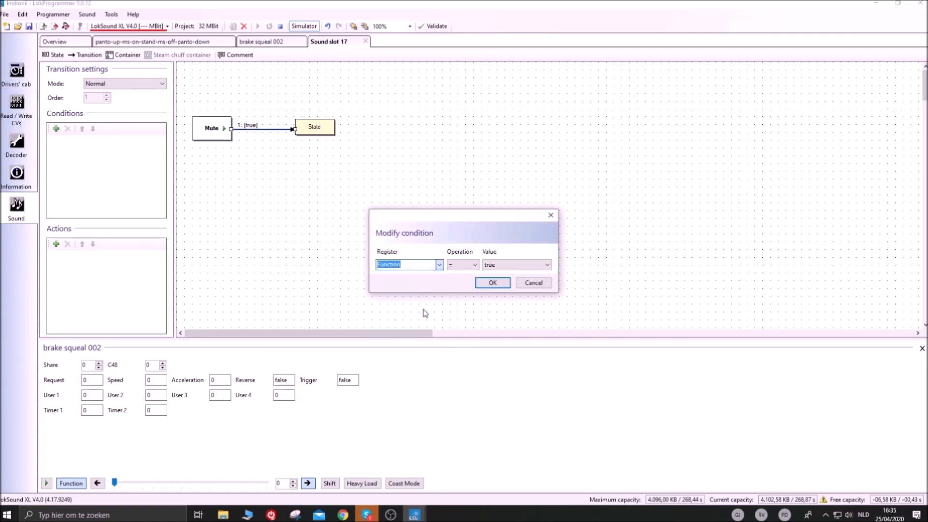
click(492, 283)
click(387, 221)
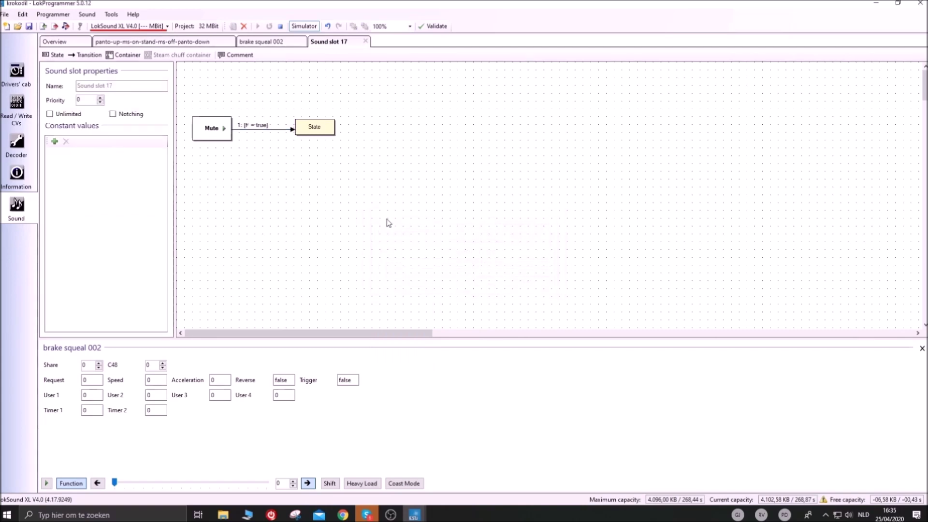
Step: Draw a return transition from State back to Mute in sound slot 17
click(320, 130)
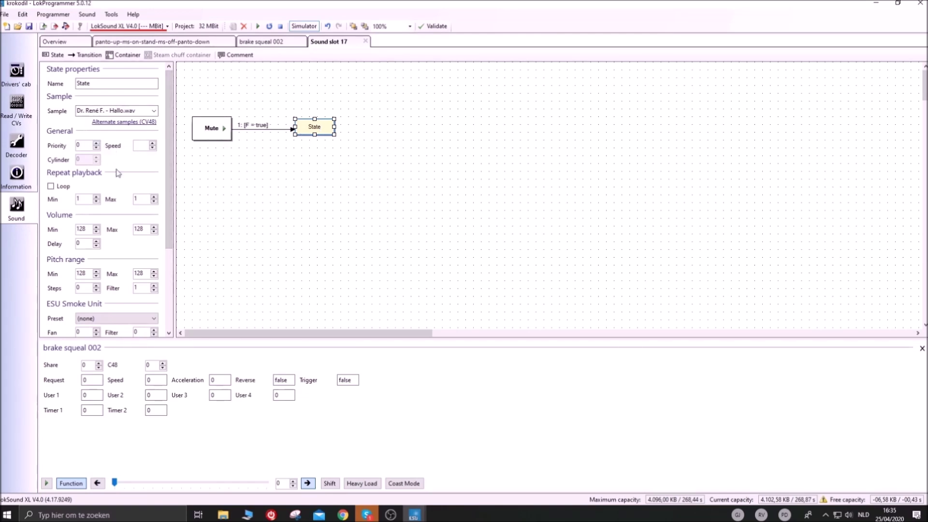
click(89, 55)
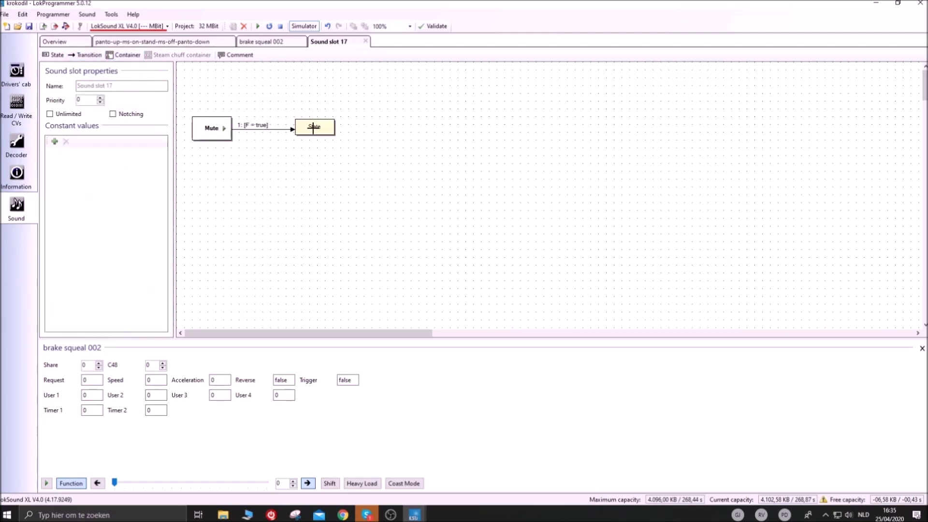
drag(313, 131, 223, 139)
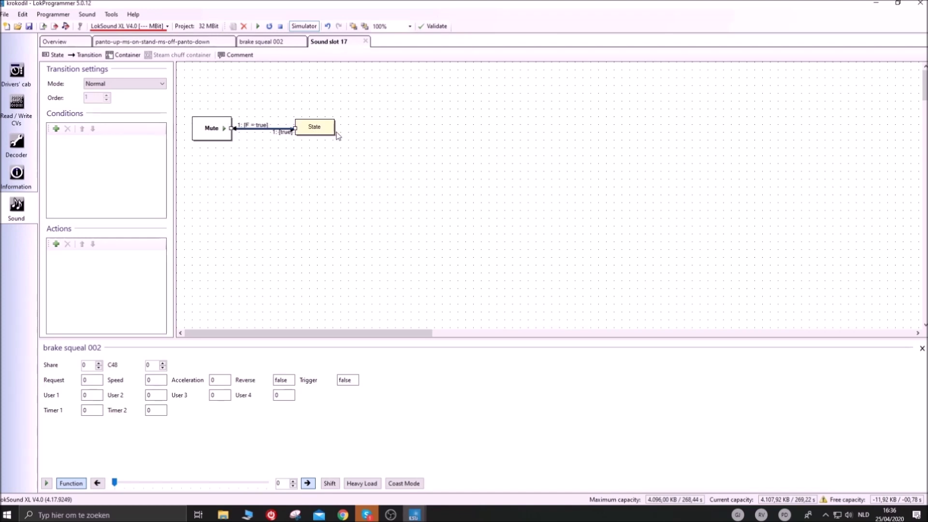
Step: Run sound slot 17 in the simulator and trigger the function to test the greeting
click(300, 26)
click(303, 26)
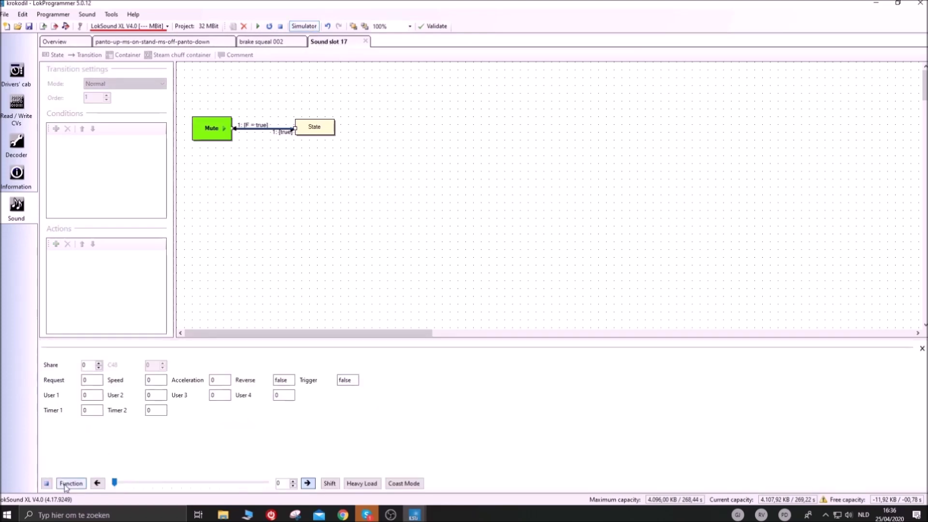
click(68, 484)
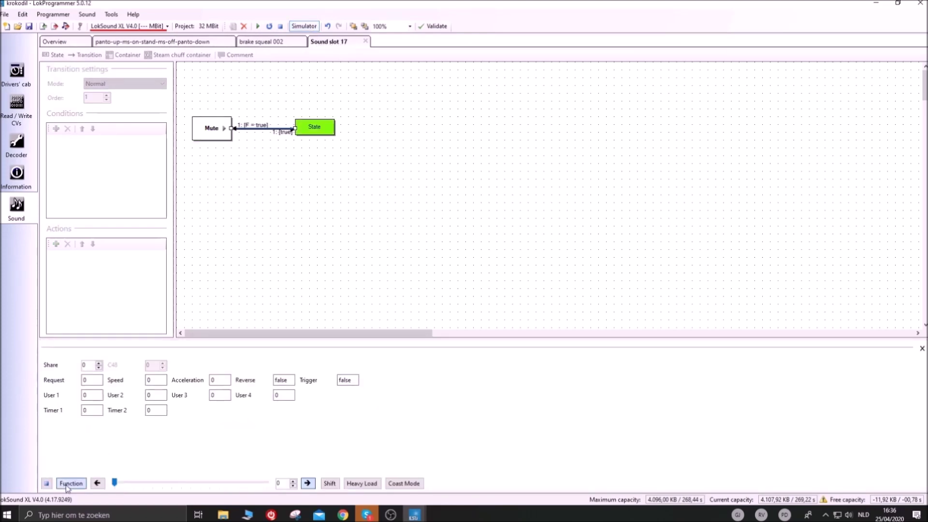
click(409, 159)
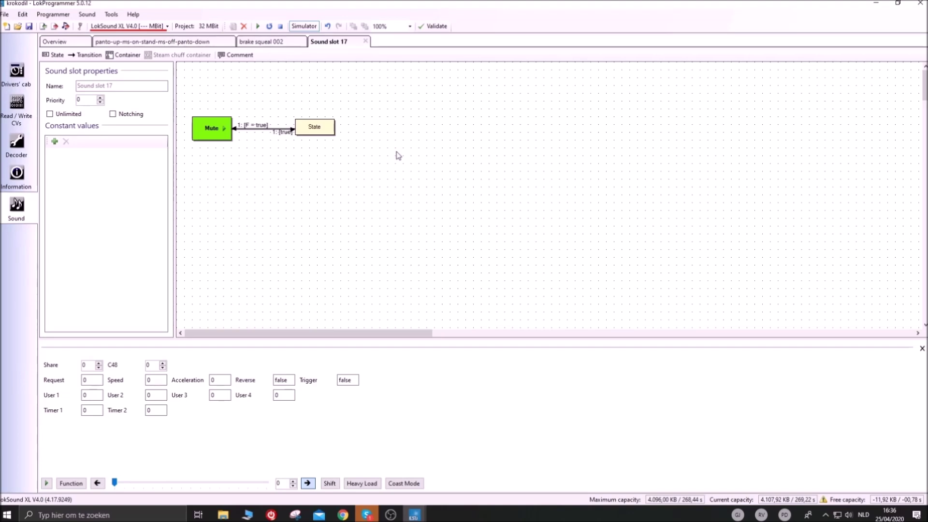
Step: Compare the brake squeal 002 diagram with sound slot 17 and check the greeting state's sample properties
click(262, 43)
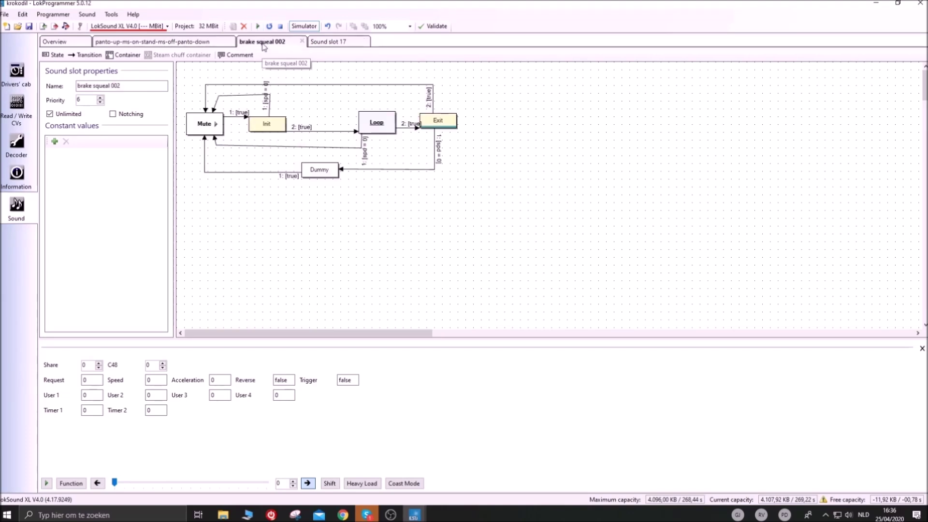
click(334, 46)
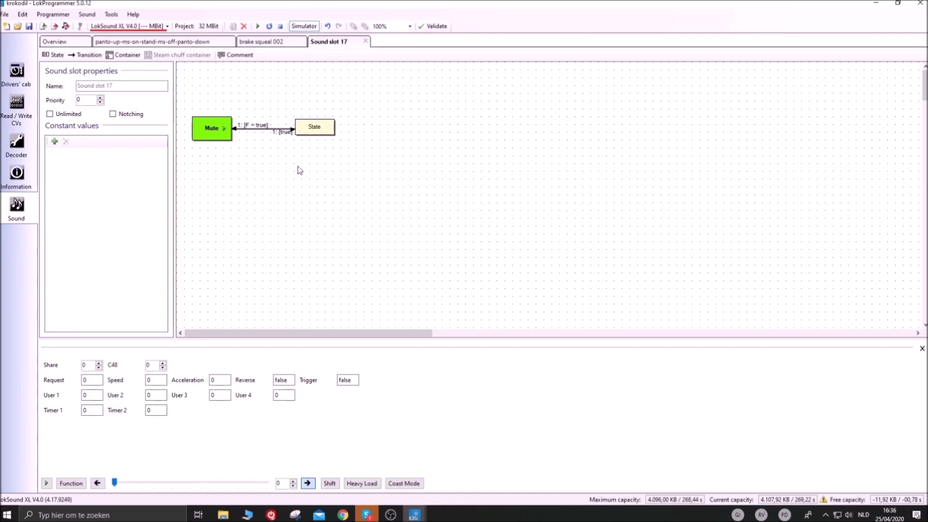
click(312, 131)
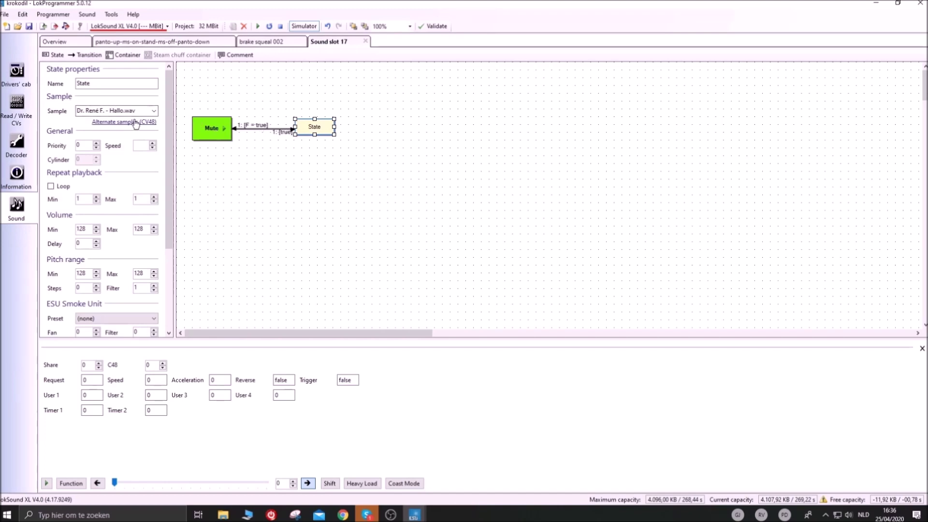
click(353, 193)
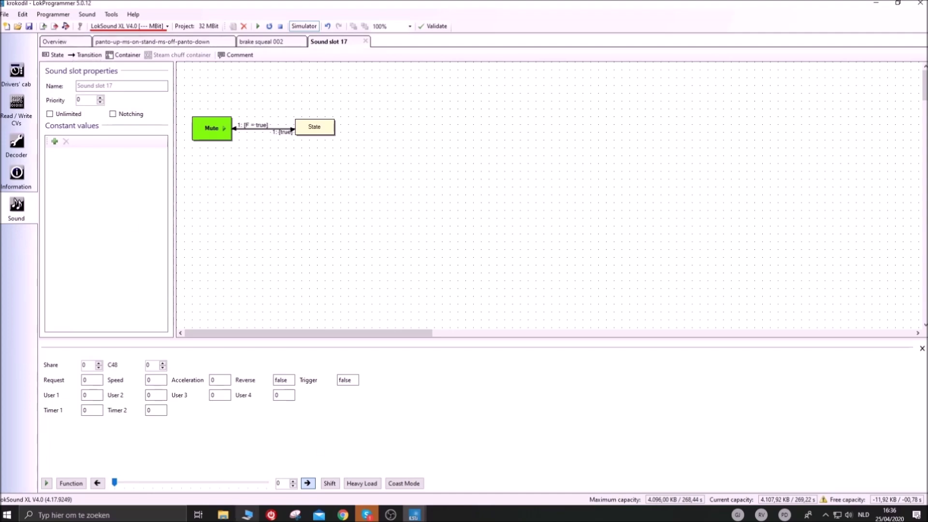
Step: Switch to File Explorer and open the PIKO [W004] vlog Audacity project from the LokProgrammer4 folder
click(225, 516)
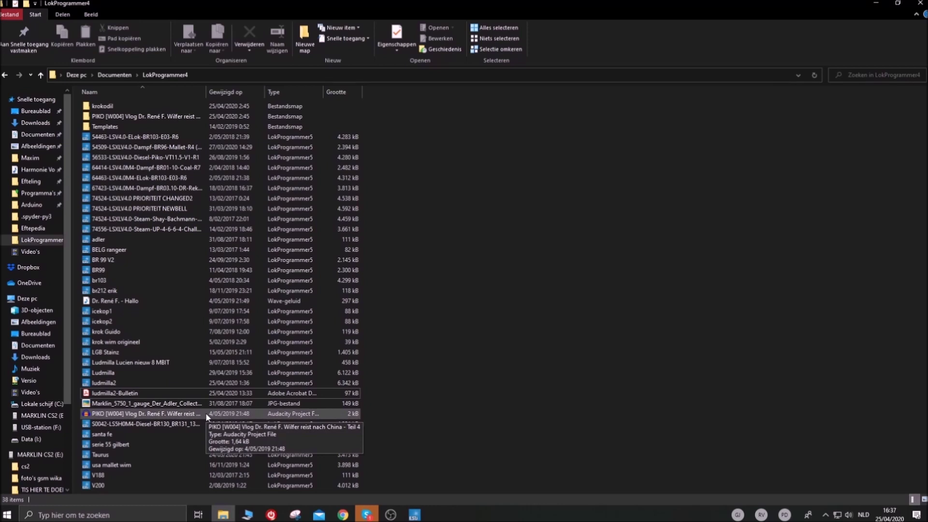
click(190, 414)
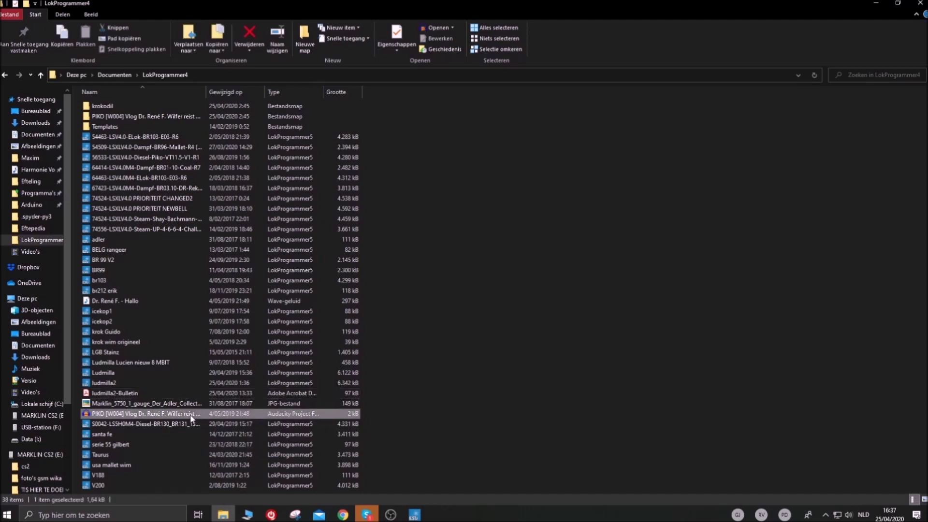
click(442, 432)
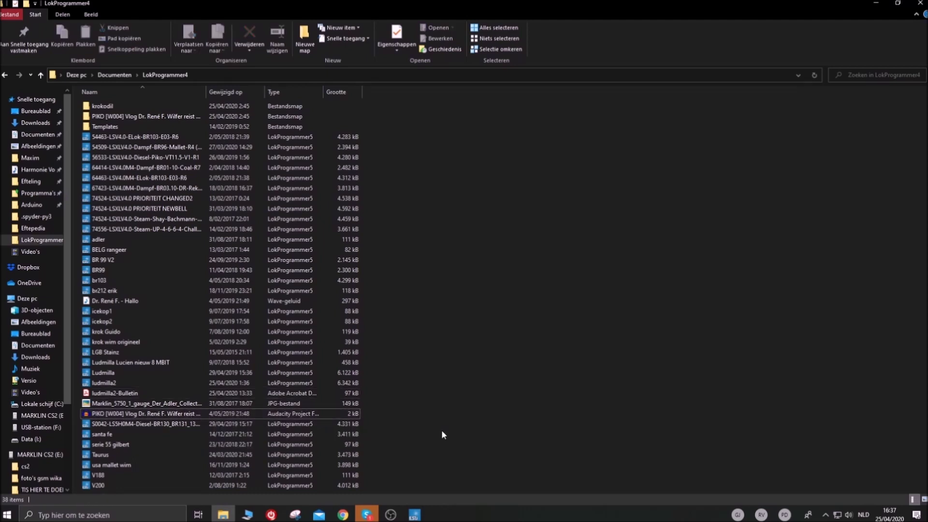
click(86, 413)
double_click(86, 413)
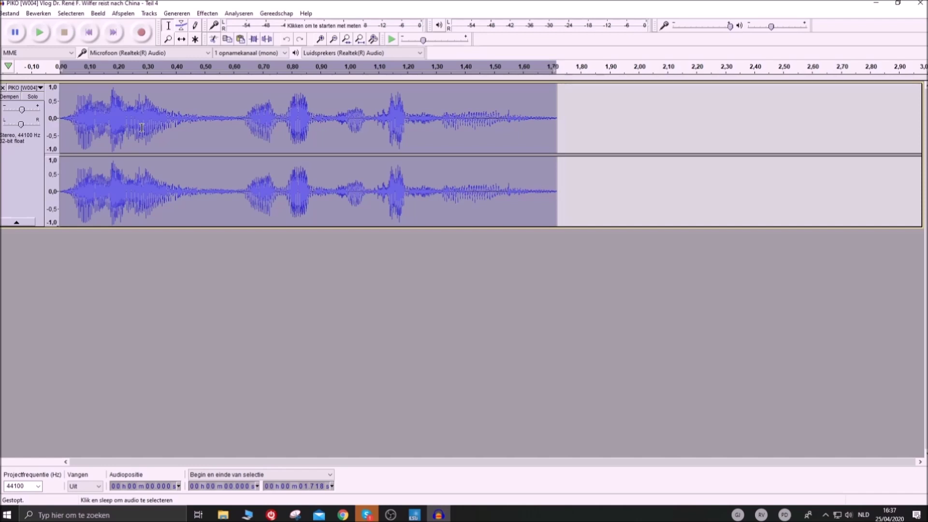
click(10, 15)
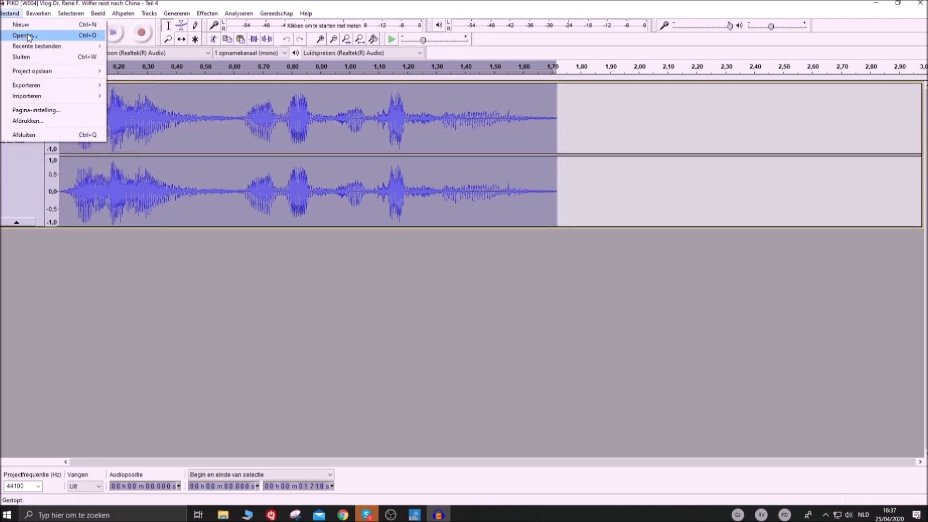
mouse_move(46, 97)
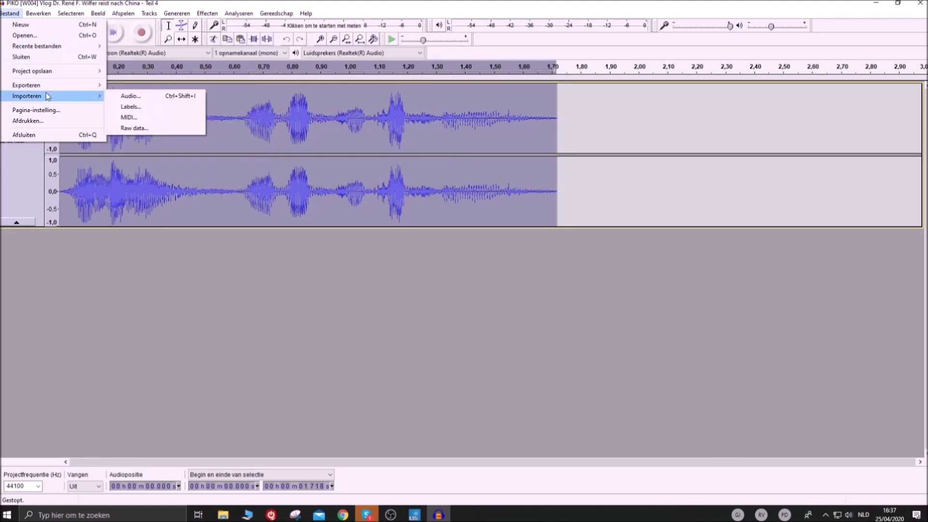
click(127, 96)
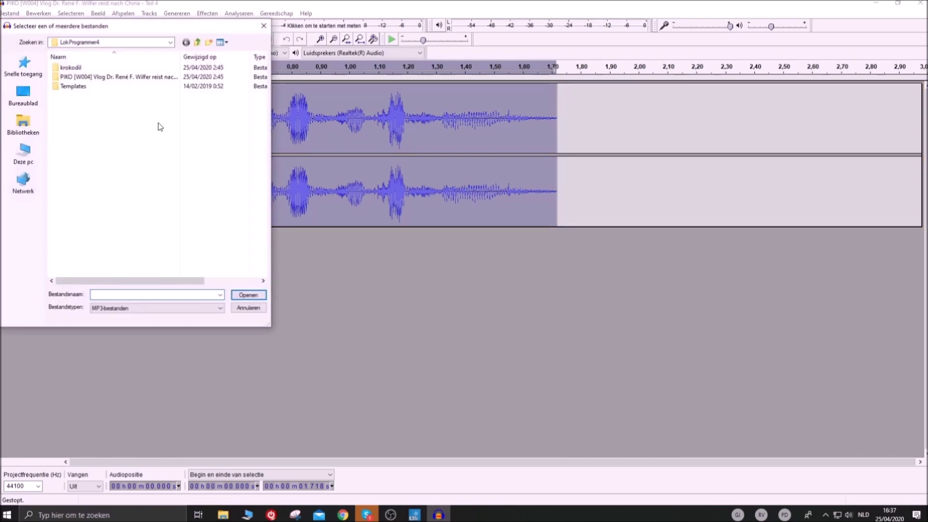
click(263, 26)
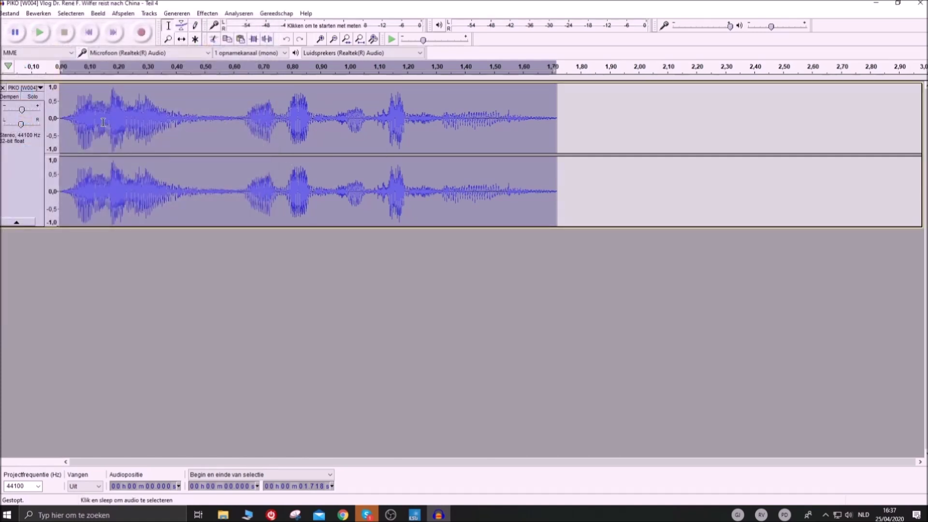
Step: Cut the quiet tail of the recording, from about 1.58 s to past its end at about 1.77 s
click(79, 127)
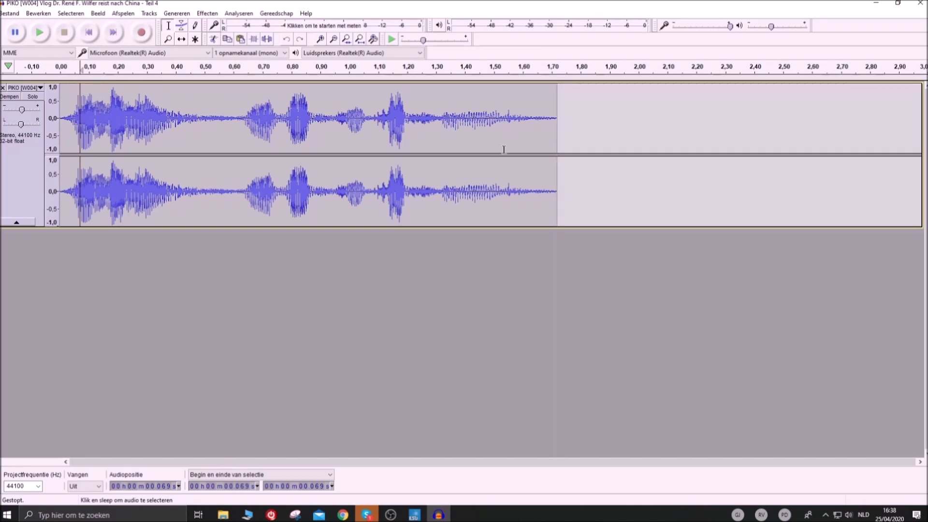
drag(516, 119, 569, 123)
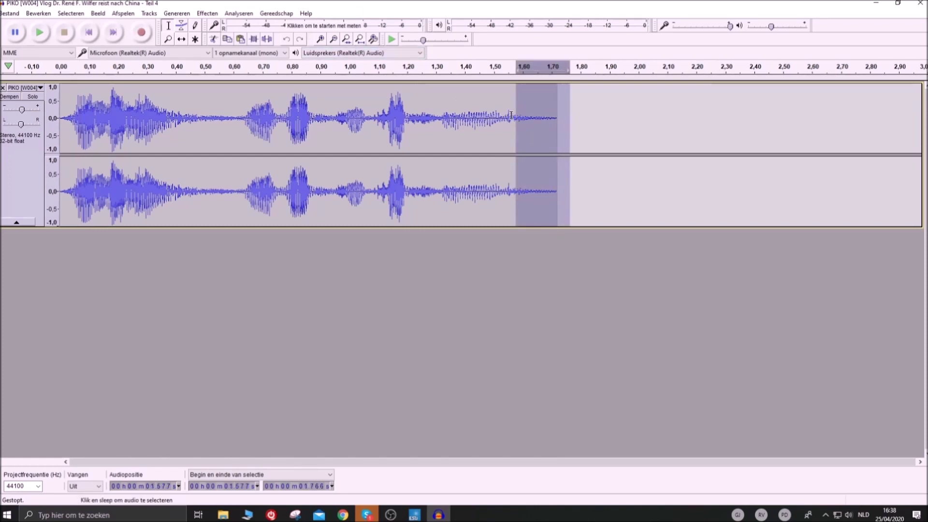
click(213, 39)
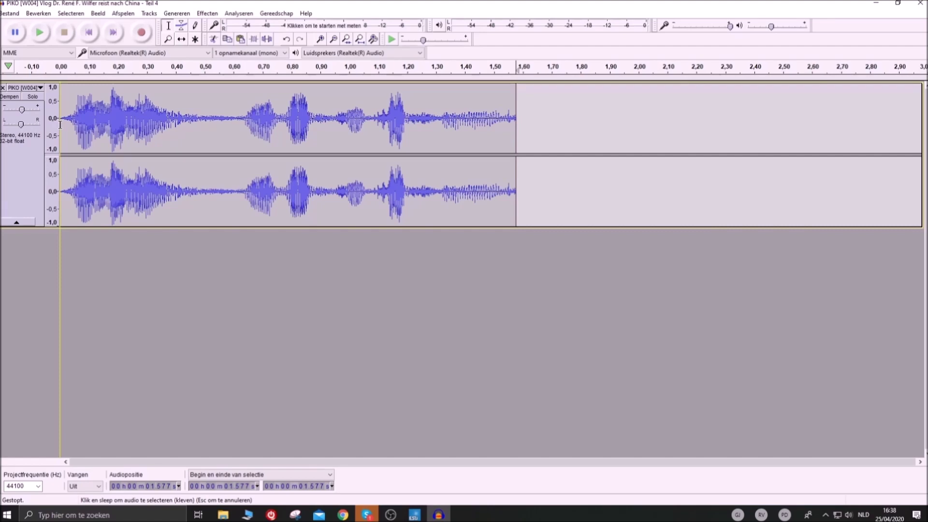
Step: Apply a Fade-in effect to about the first 0.13 s of the recording
drag(60, 124, 98, 125)
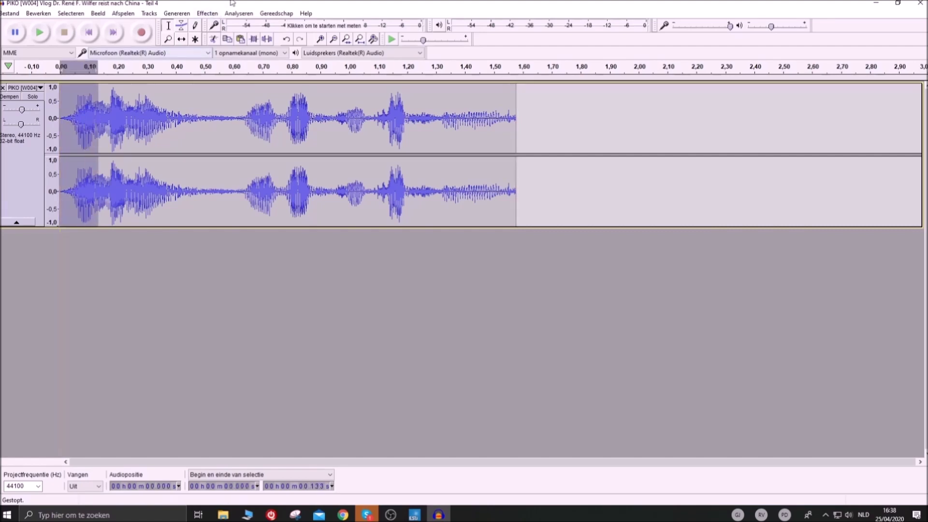
click(207, 13)
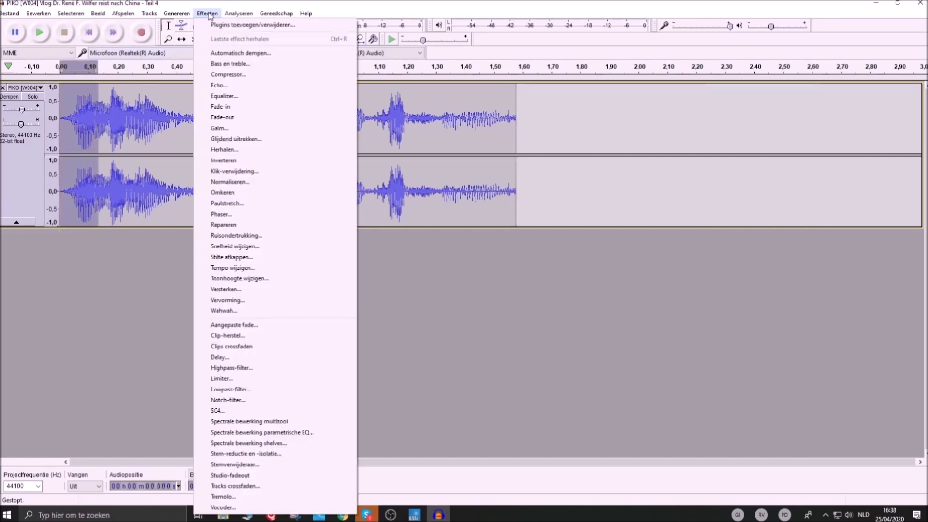
click(219, 107)
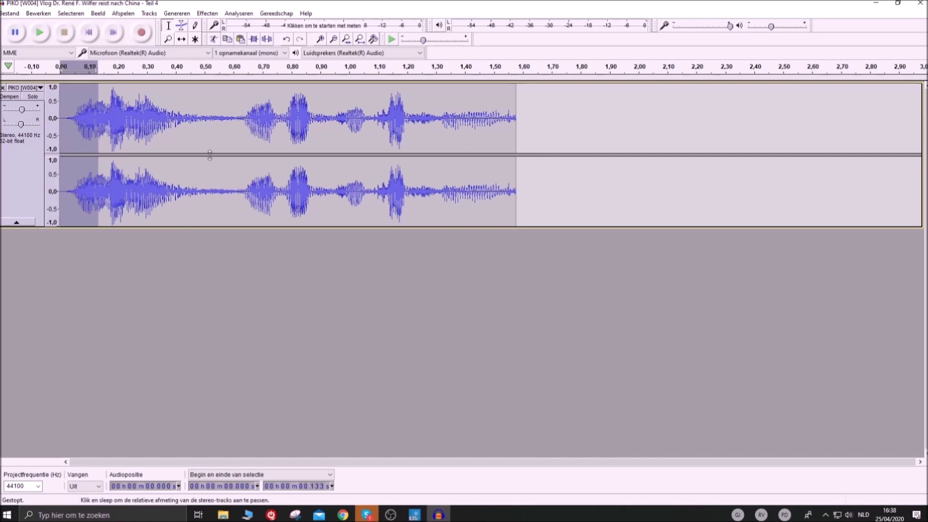
Step: Try to export the edited recording as a WAV file in WAV (Microsoft) signed 16-bit PCM format
click(6, 15)
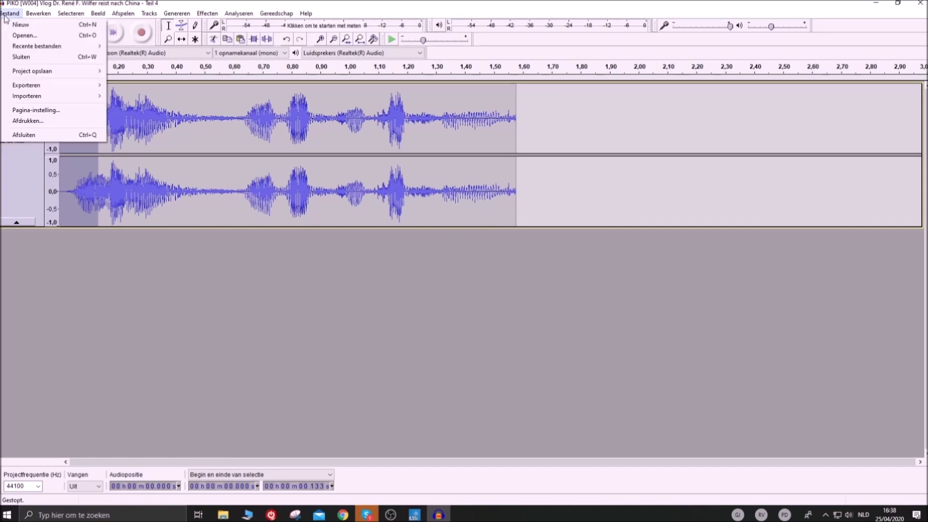
mouse_move(59, 90)
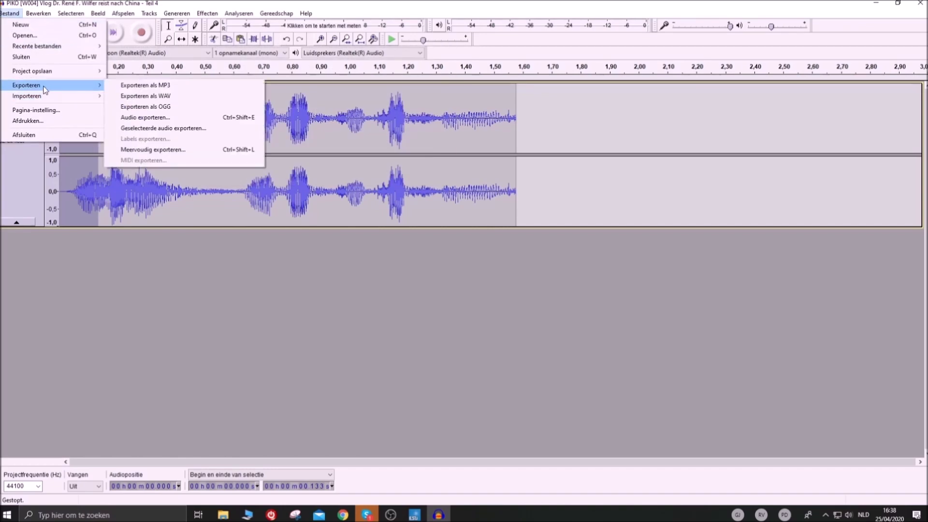
click(167, 97)
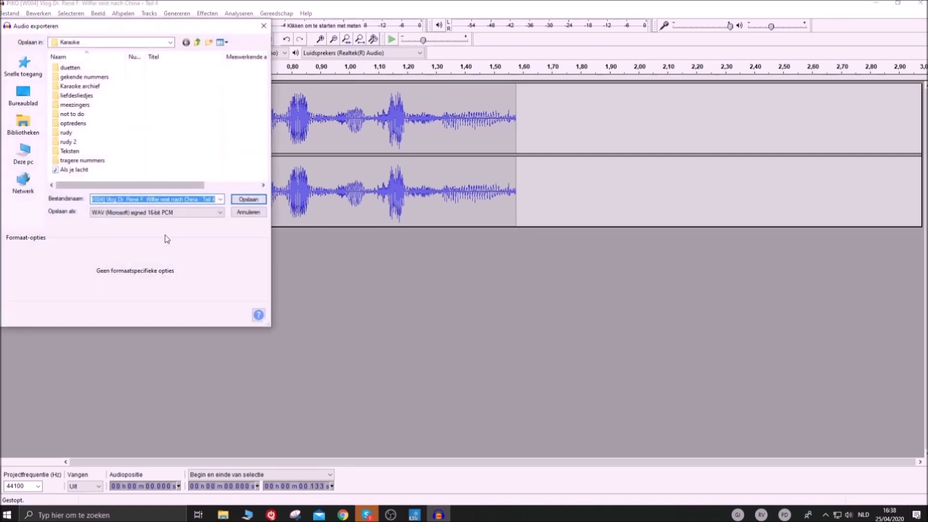
click(117, 213)
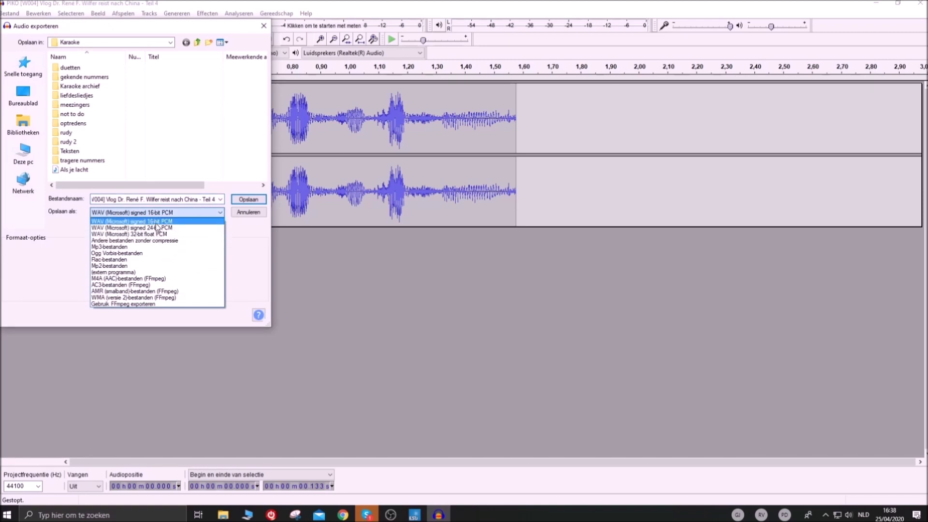
click(154, 221)
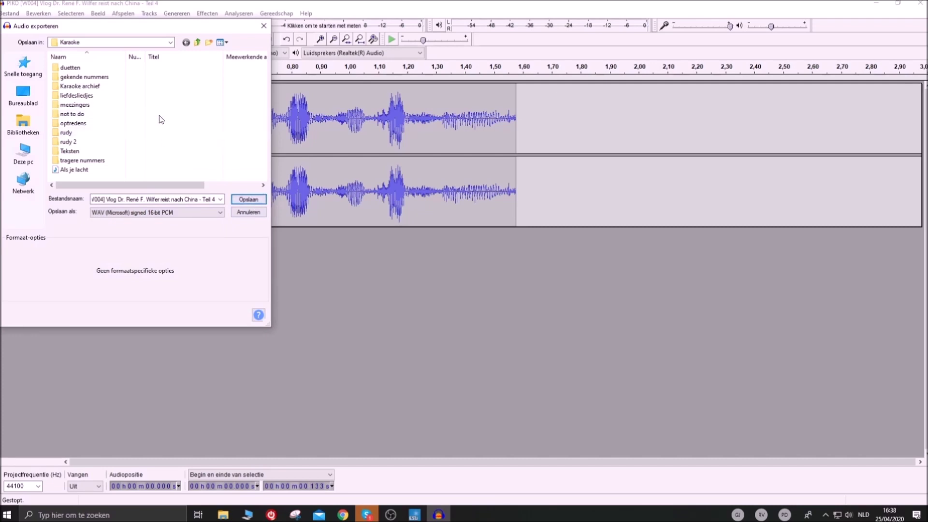
click(255, 214)
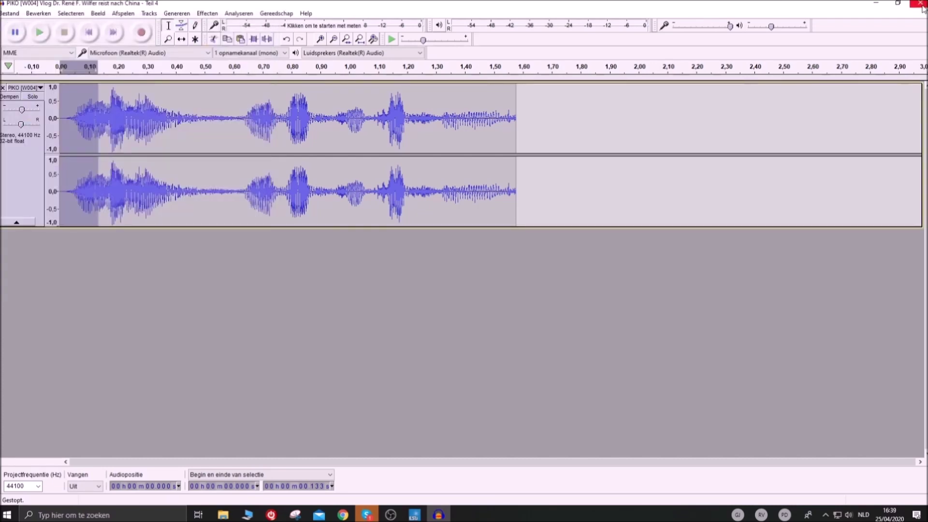
Step: Close the Audacity project without saving its changes and switch back to LokProgrammer
click(921, 5)
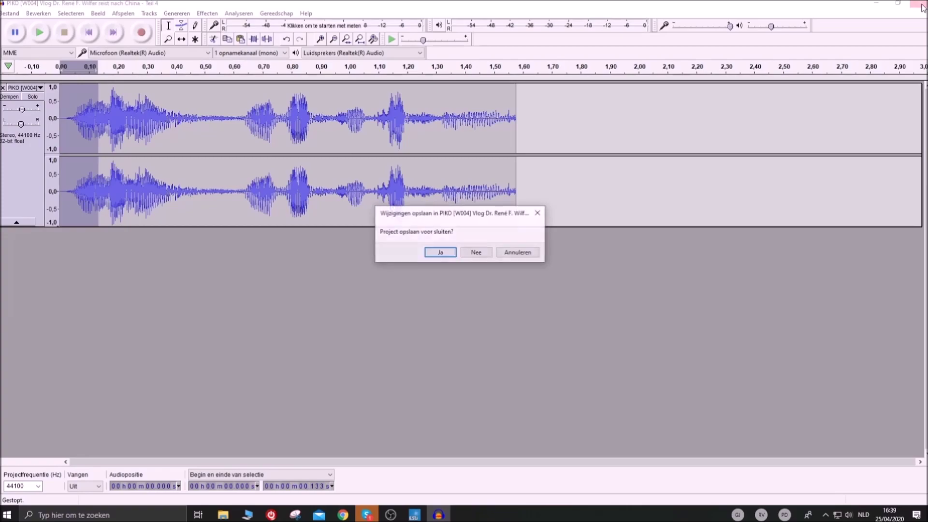
click(477, 253)
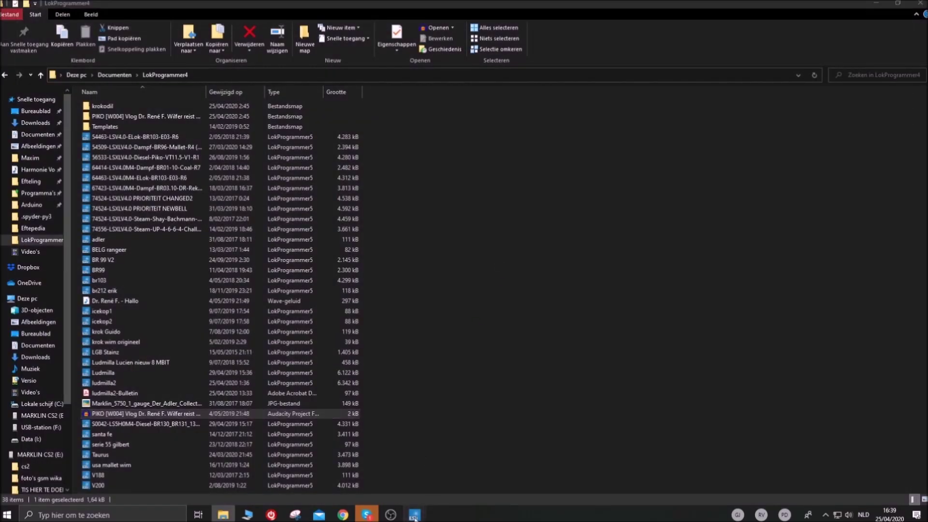
click(440, 481)
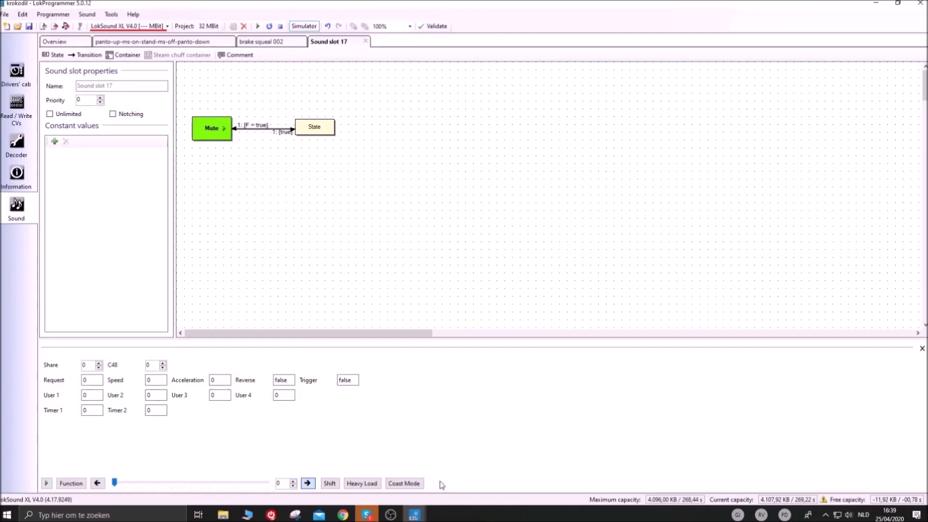
Step: Close the sound slot 17 diagram and return to the sound project overview
click(365, 42)
click(164, 43)
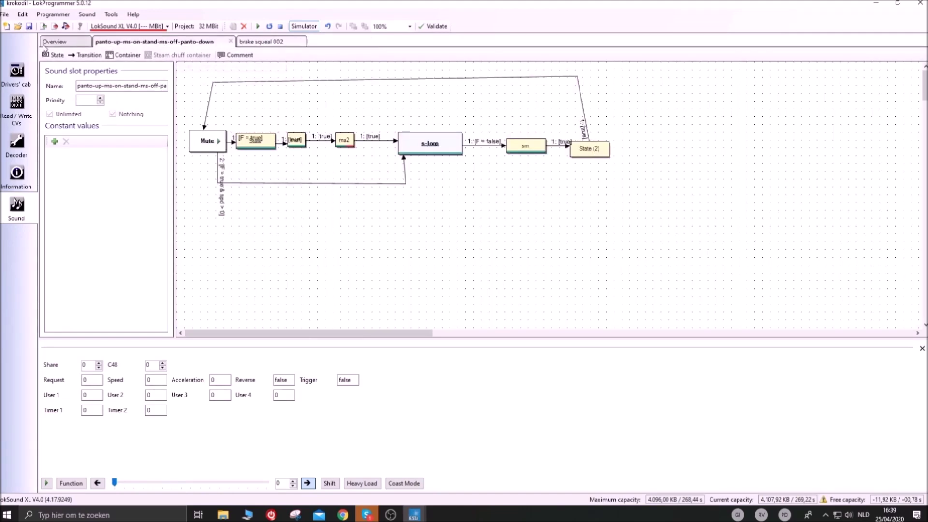
click(61, 43)
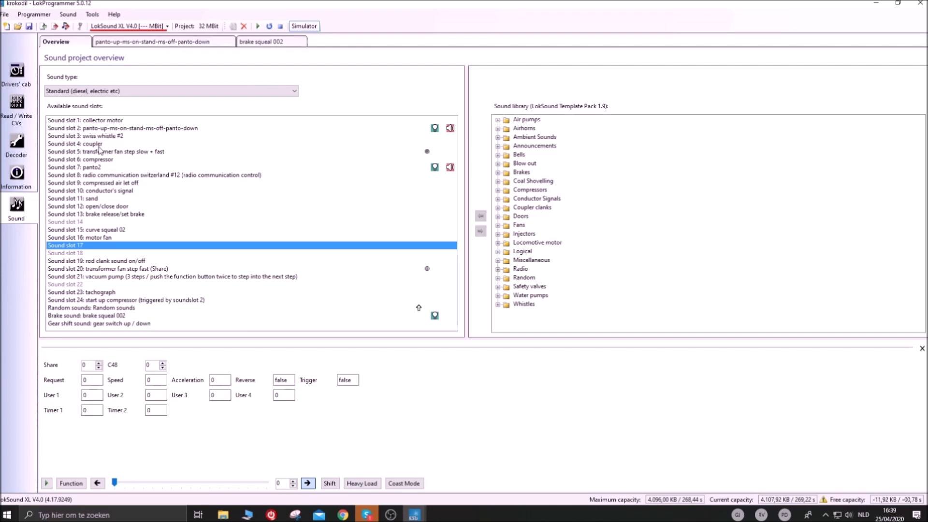
Step: Assign the Flemish announcement #1 sample from the library's Belgium announcements to the empty sound slot 18
click(67, 253)
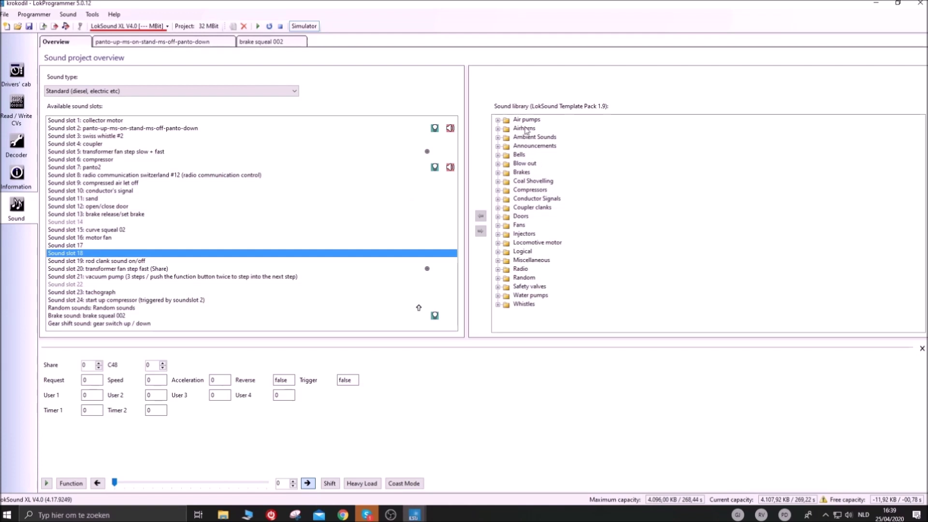
click(499, 121)
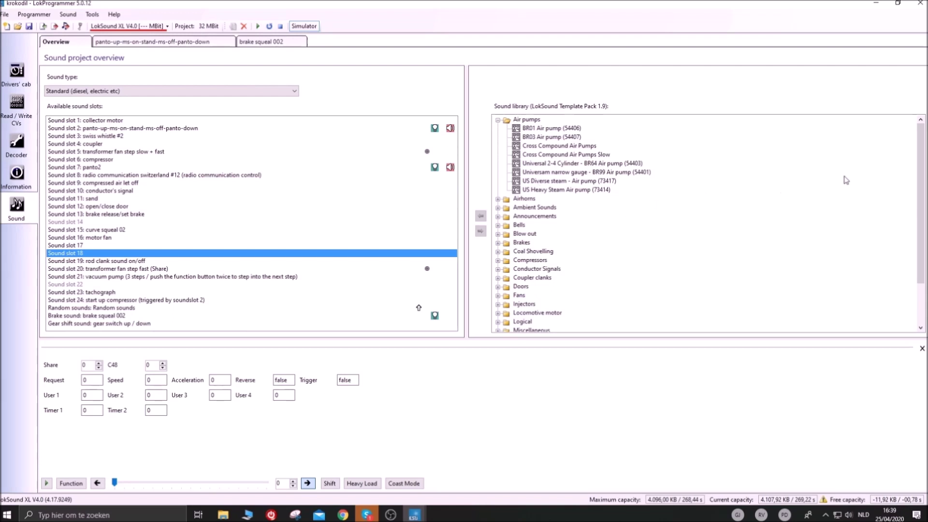
drag(923, 172, 923, 191)
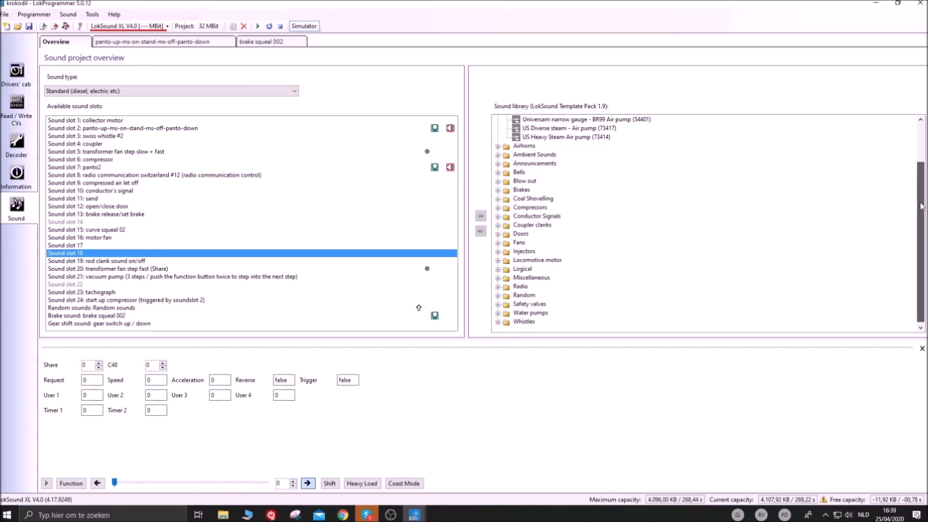
scroll(920, 167, up, 2)
click(497, 199)
click(497, 200)
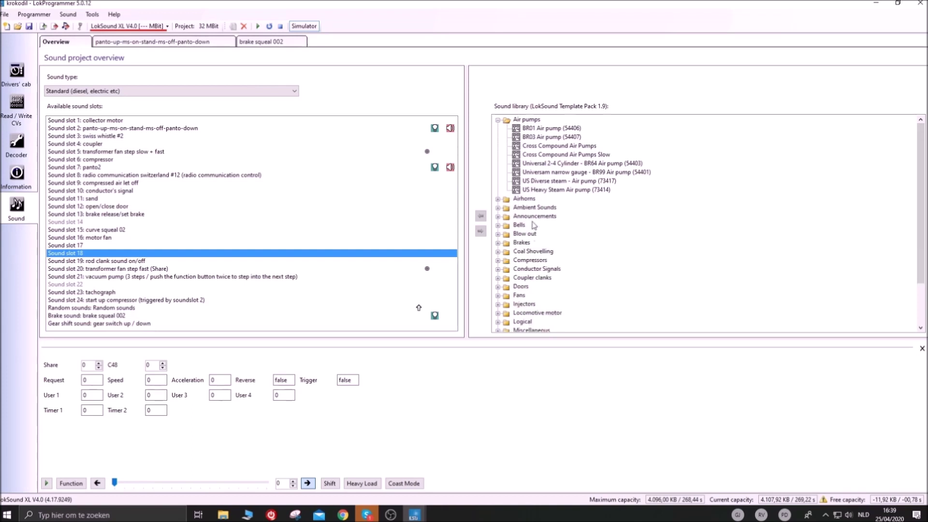
click(498, 208)
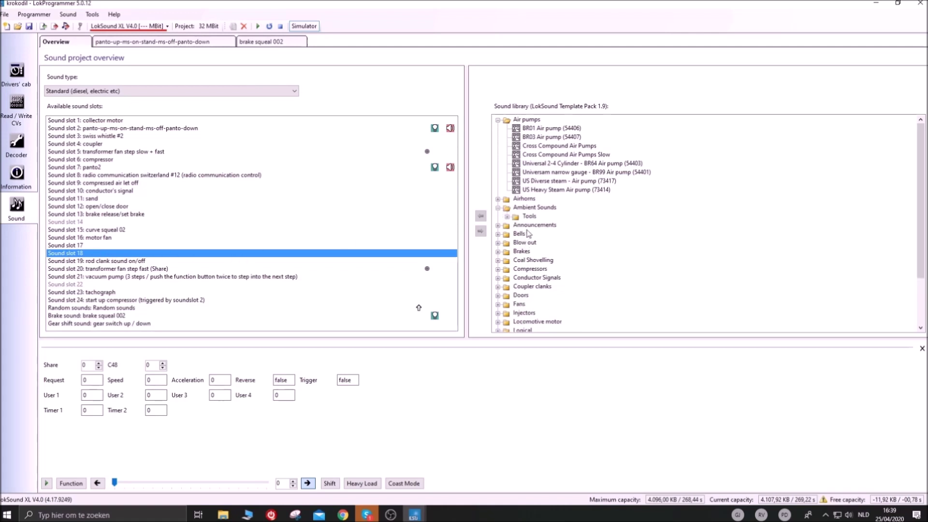
click(497, 225)
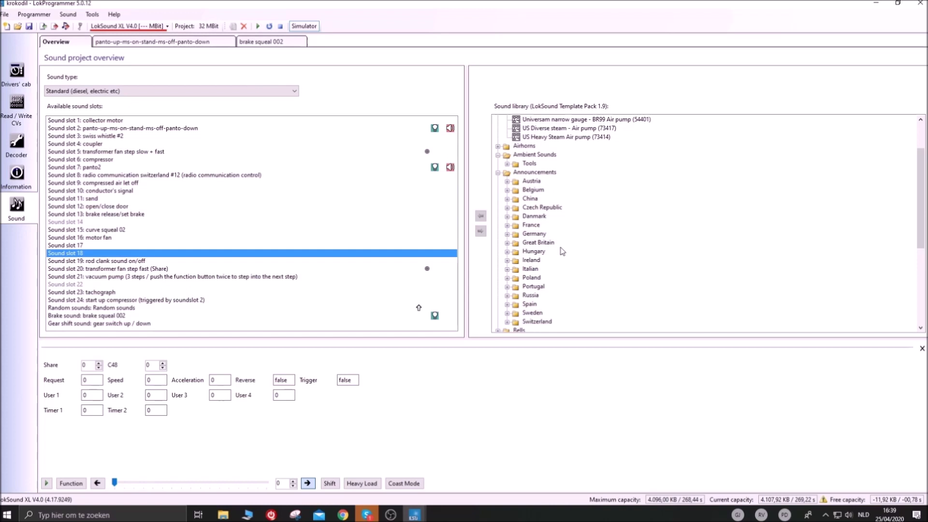
click(507, 190)
click(557, 128)
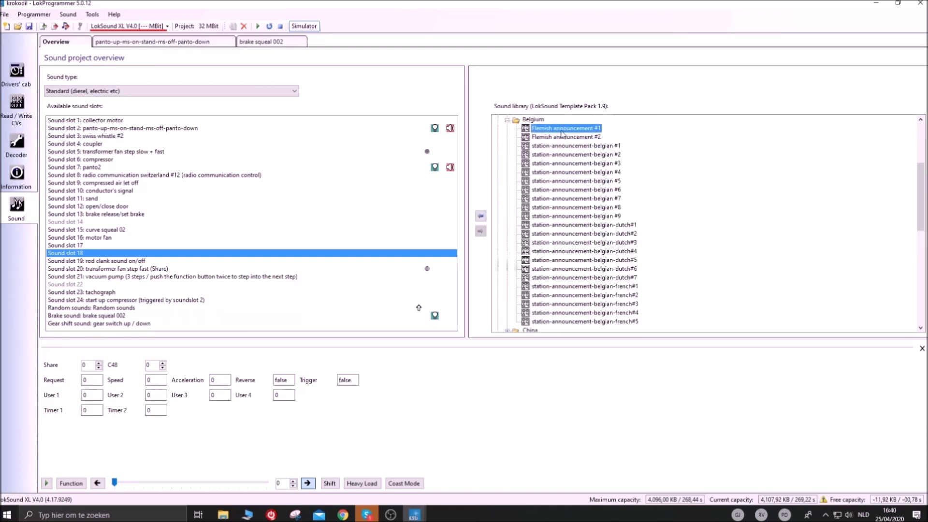
click(481, 216)
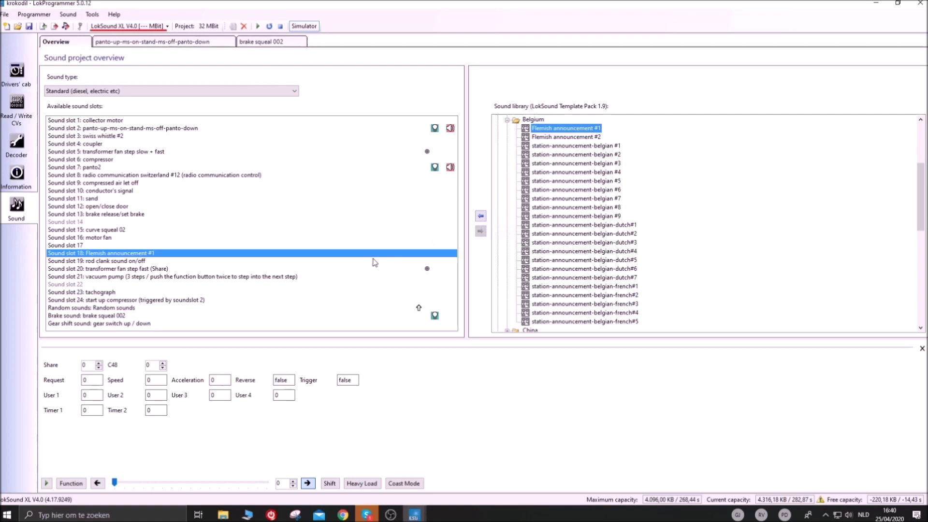
Step: Open the slot 18 announcement diagram, test it in the simulator with the function switched on, and close the diagram
double_click(125, 256)
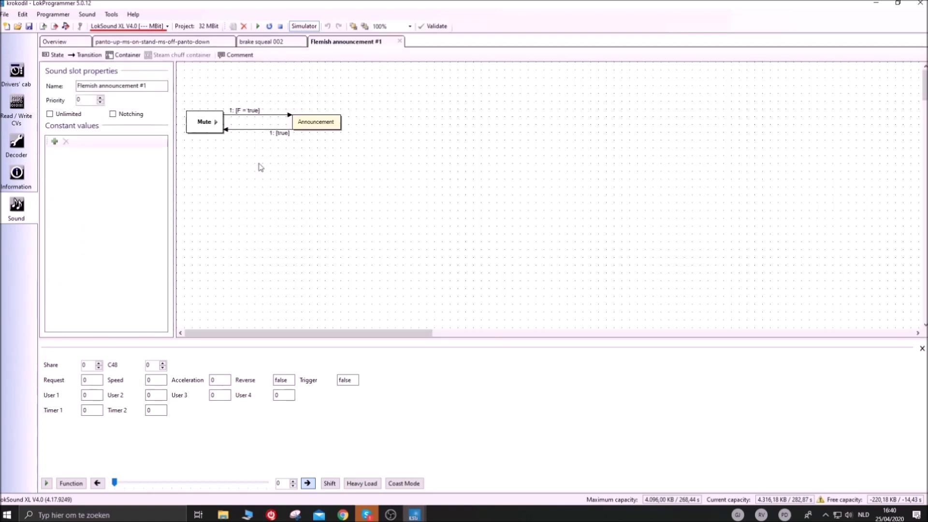
click(302, 29)
click(72, 484)
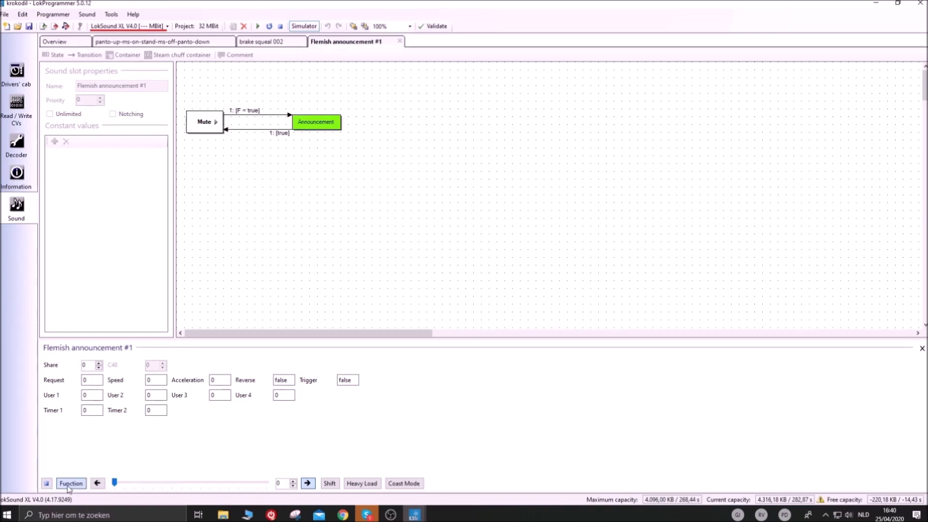
click(46, 483)
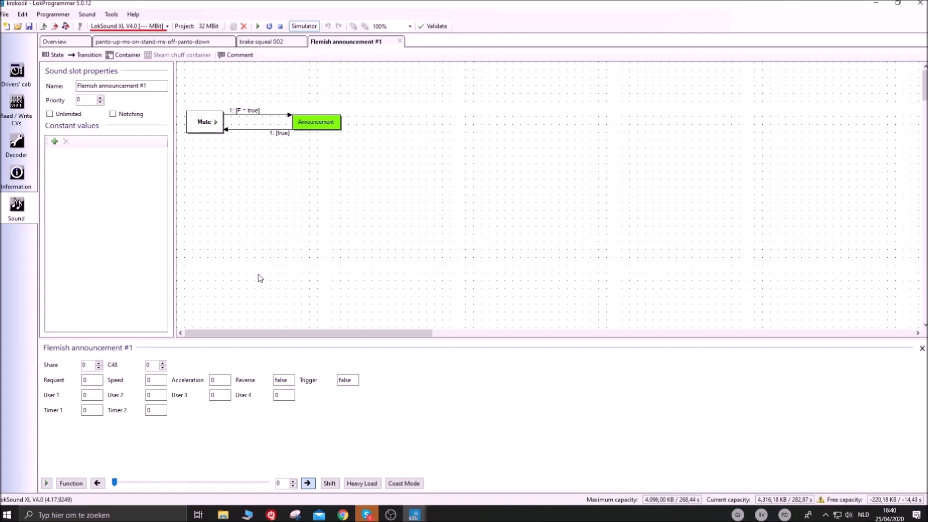
click(399, 41)
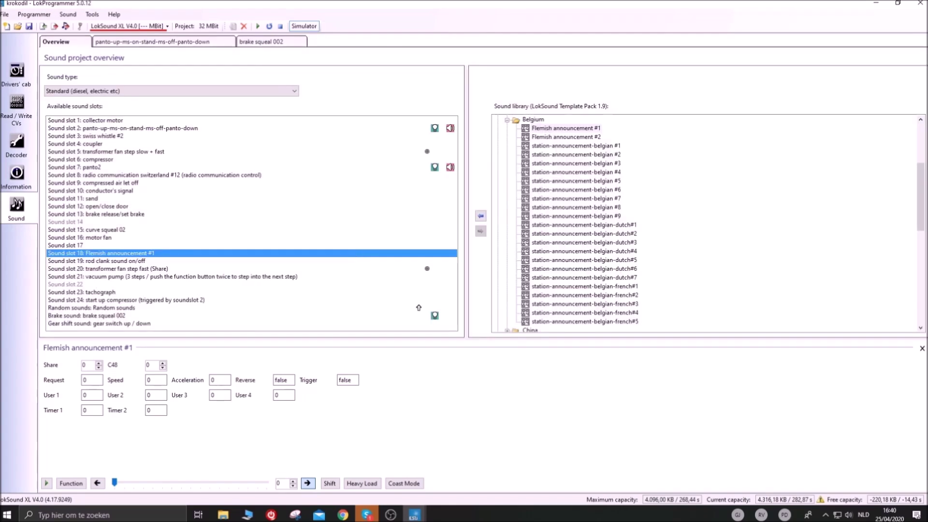
Step: Review the krokodil project's virtual drivers' cab, CV reading and writing page, and decoder function output settings
click(12, 174)
click(8, 145)
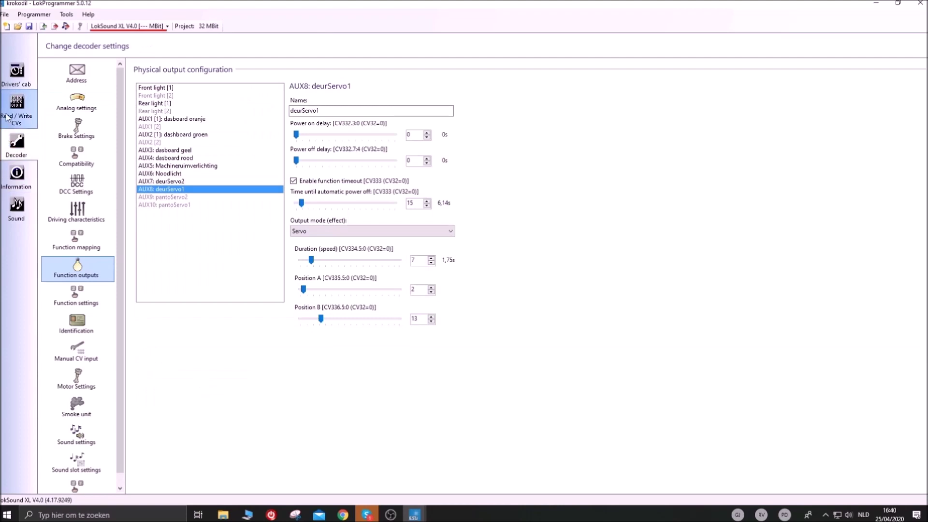
click(6, 113)
click(16, 74)
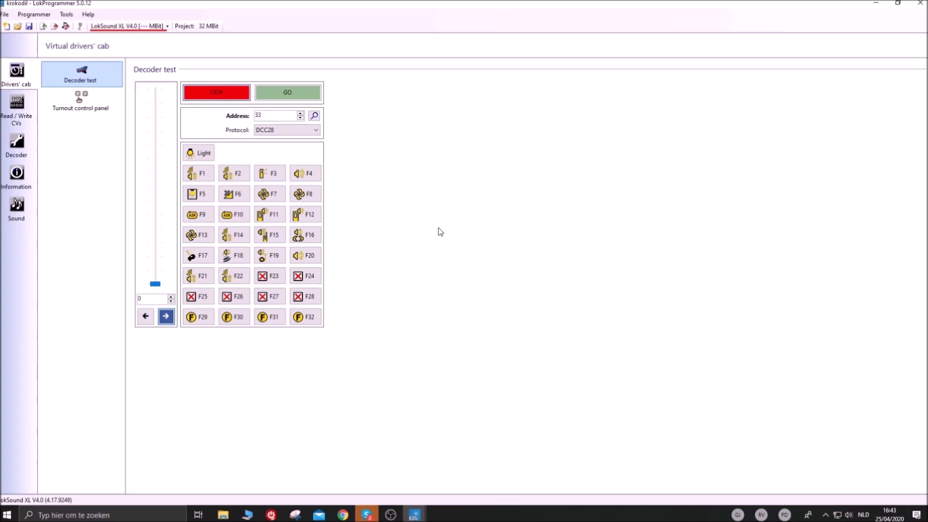
click(22, 120)
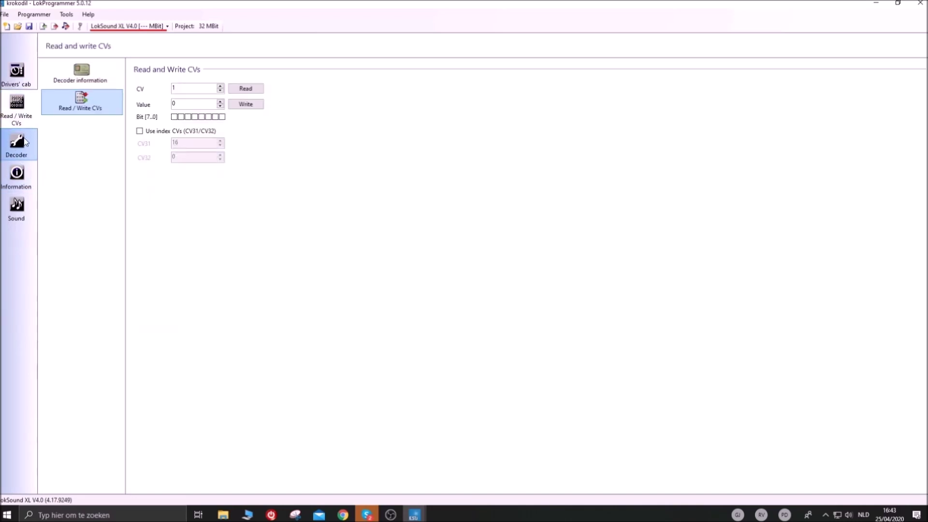
click(18, 145)
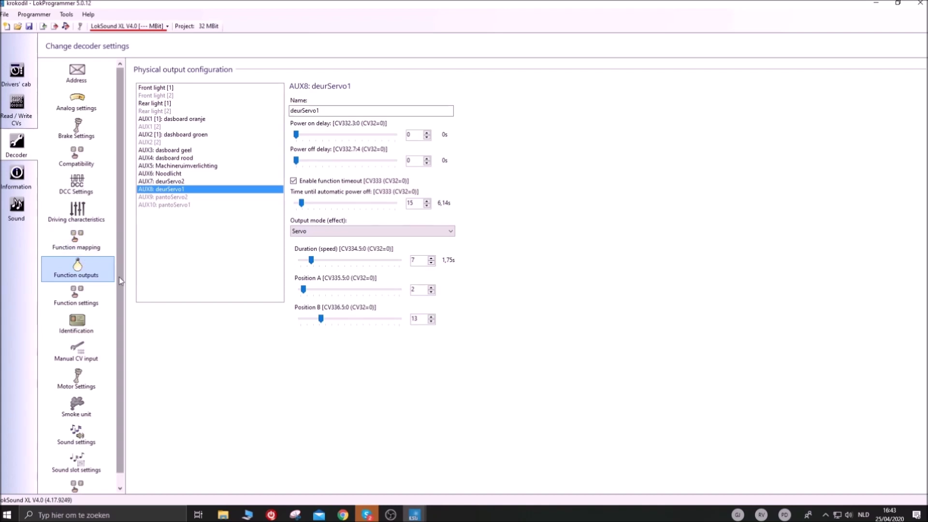
scroll(120, 281, down, 1)
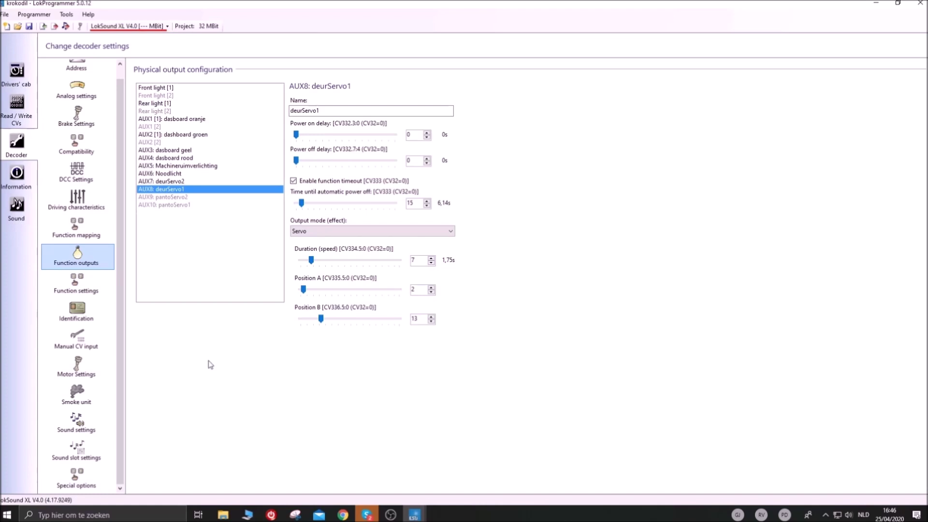
Step: Switch to the other LokProgrammer window containing the LokSound 5 XL Shay project
click(420, 515)
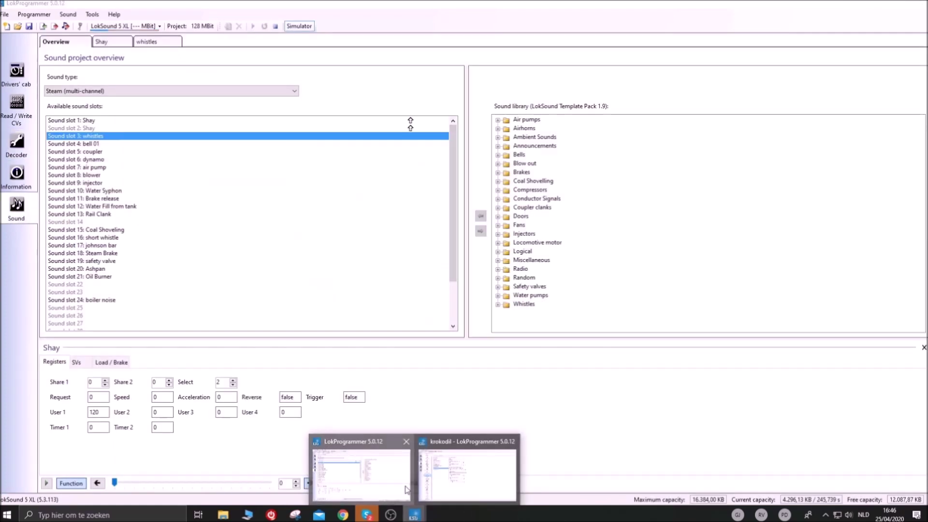
click(407, 489)
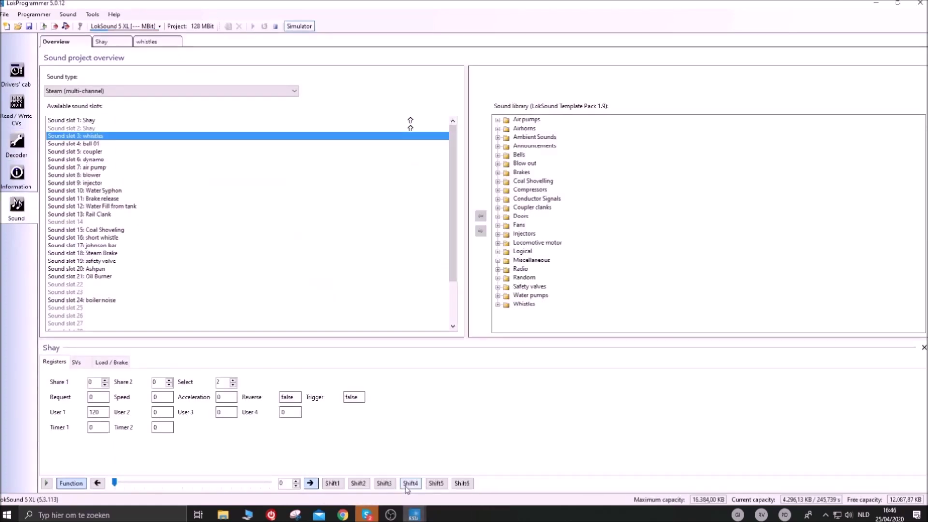
click(370, 512)
click(371, 511)
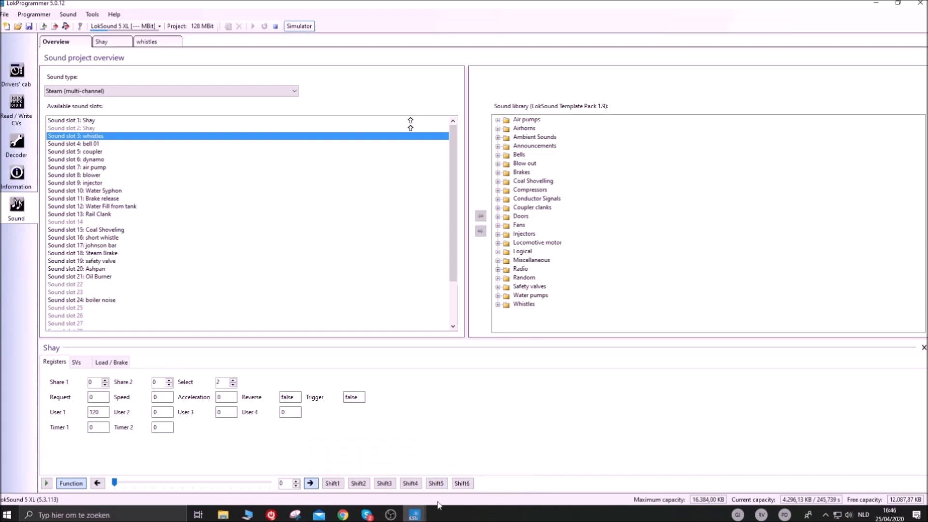
mouse_move(414, 513)
mouse_move(442, 483)
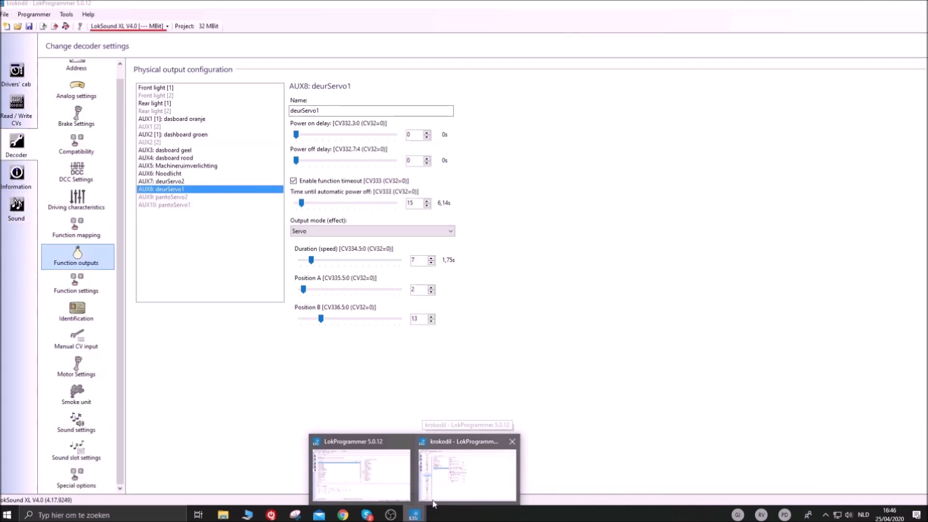
click(401, 486)
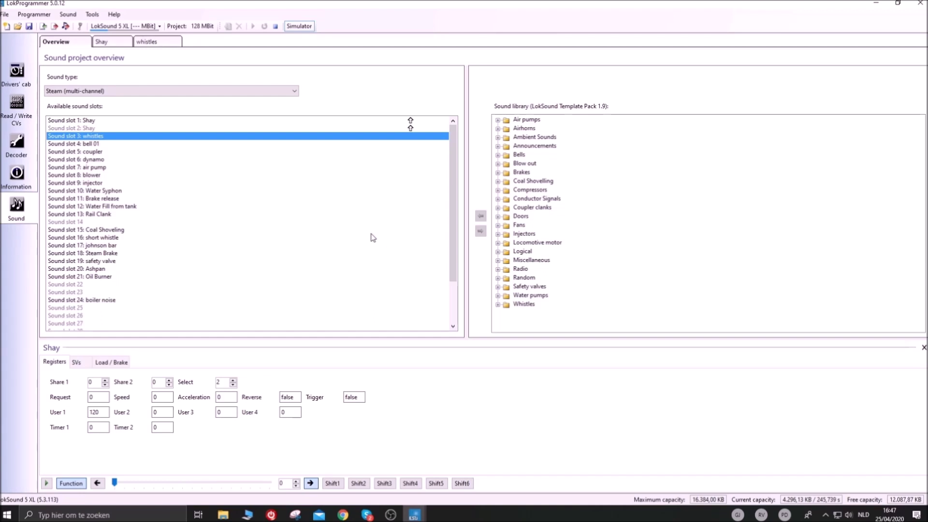
Step: Review the Shay project's decoder test, turnout control panel and decoder special options
click(22, 80)
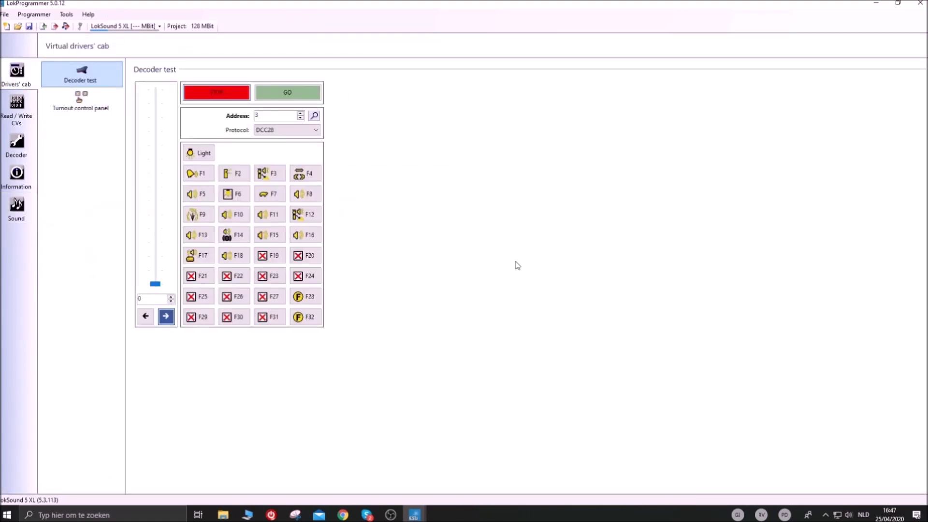
click(417, 514)
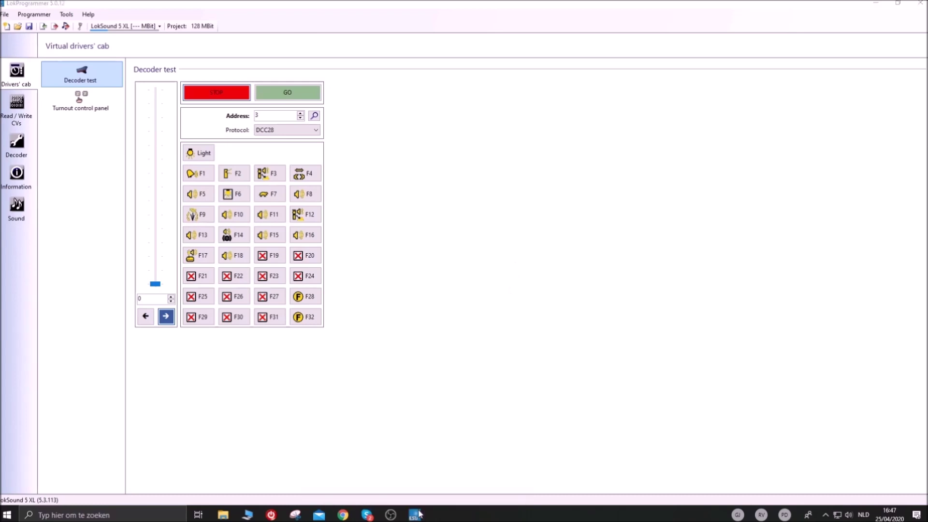
mouse_move(357, 487)
click(95, 104)
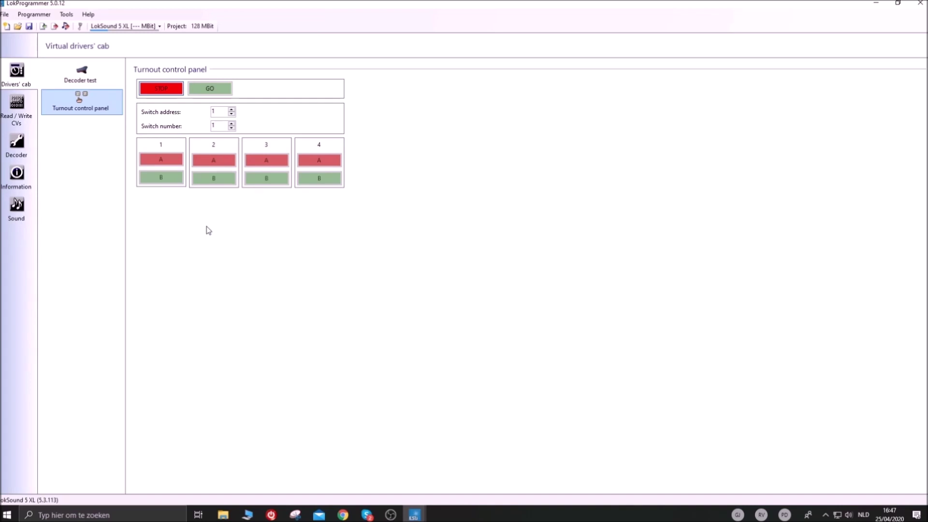
click(30, 113)
click(28, 148)
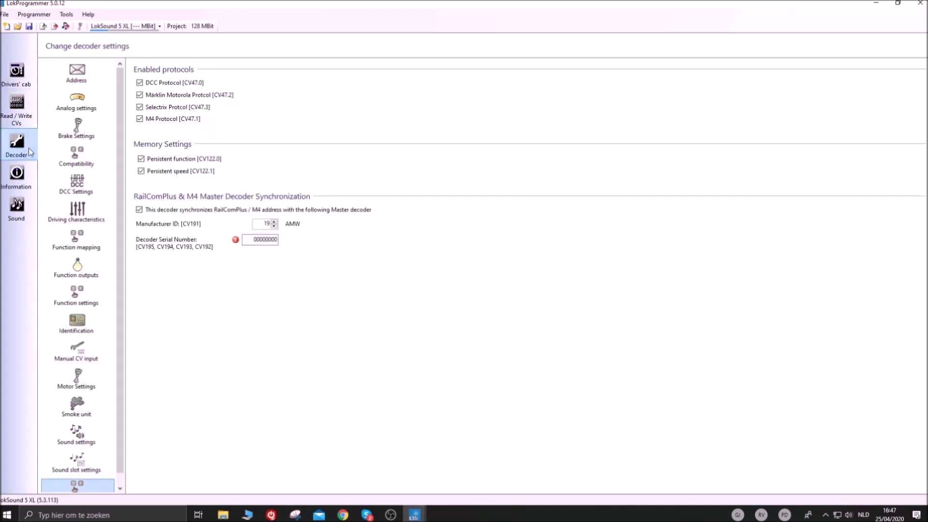
scroll(118, 128, down, 1)
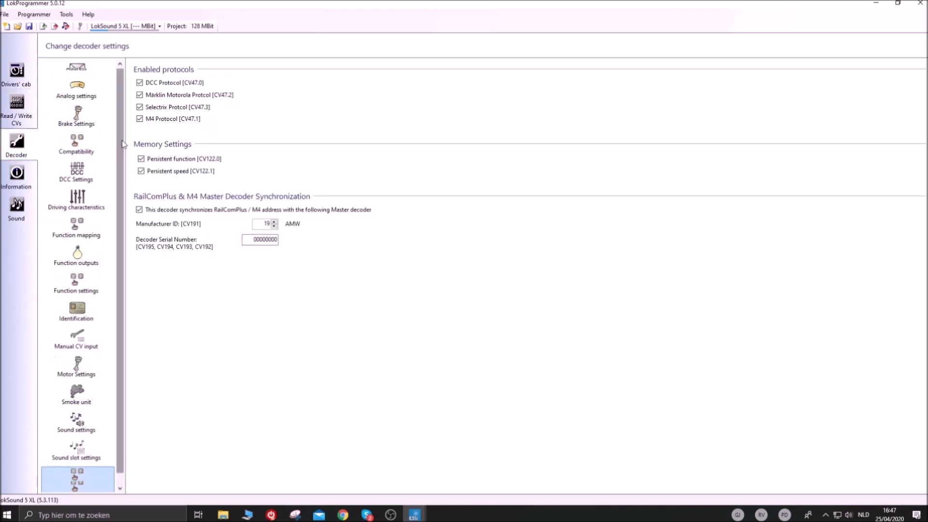
Step: Check the Skype call briefly, return to LokProgrammer and examine the Shay decoder's function outputs
click(367, 515)
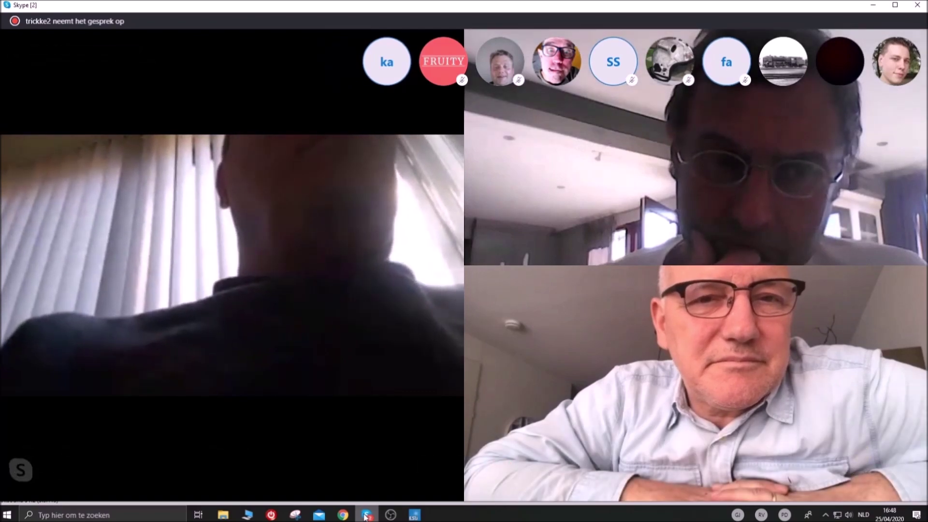
click(366, 515)
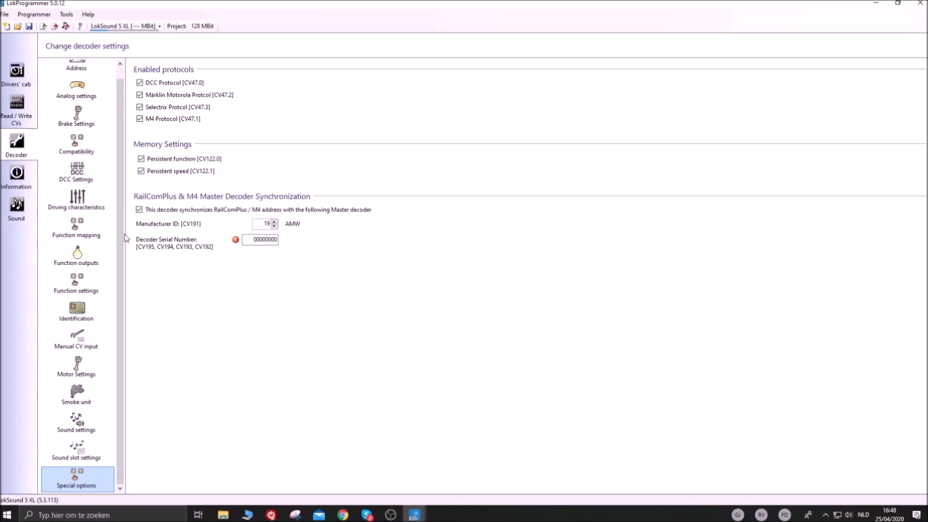
click(17, 204)
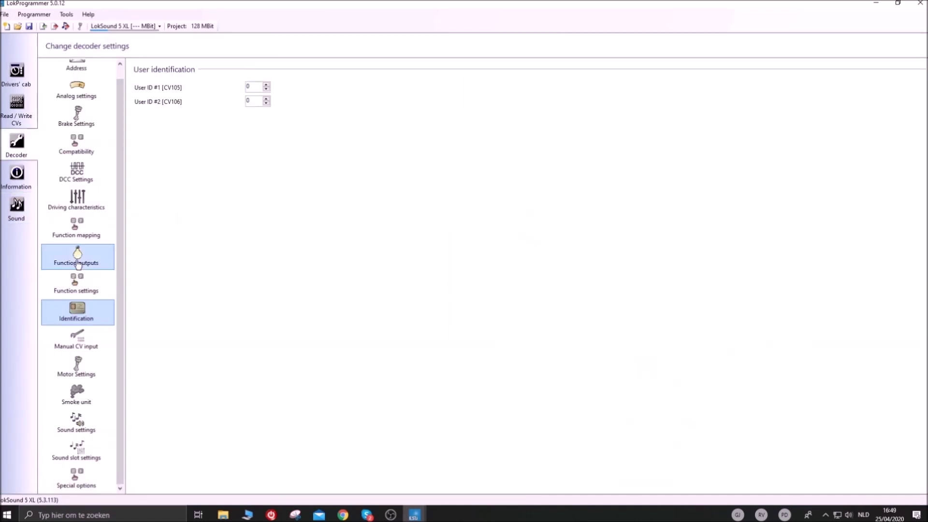
click(77, 260)
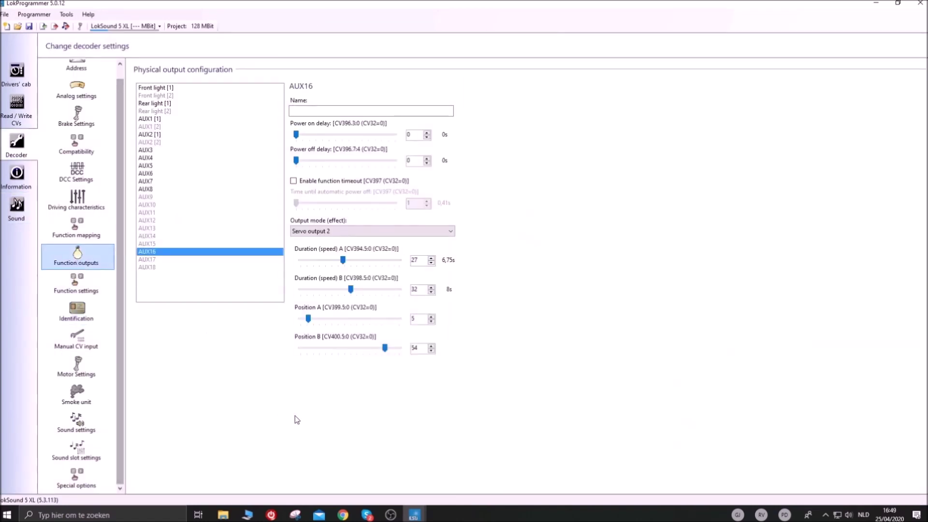
Step: Check the Skype call, return to LokProgrammer and view the Shay project's general locomotive information
click(367, 515)
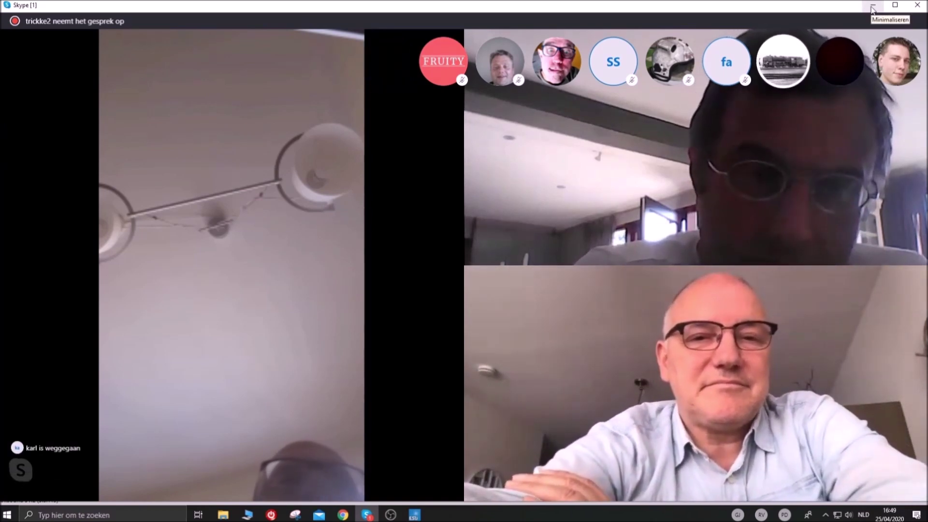
click(873, 8)
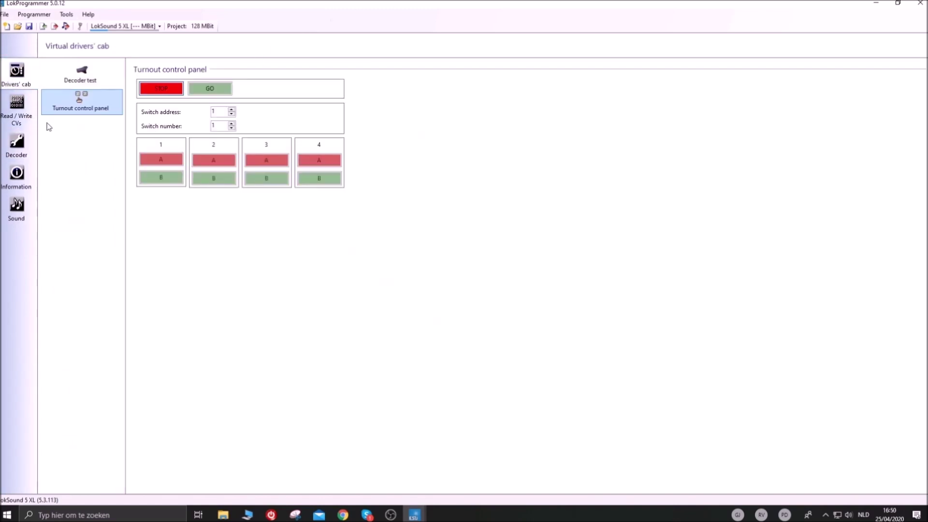
click(29, 115)
click(25, 153)
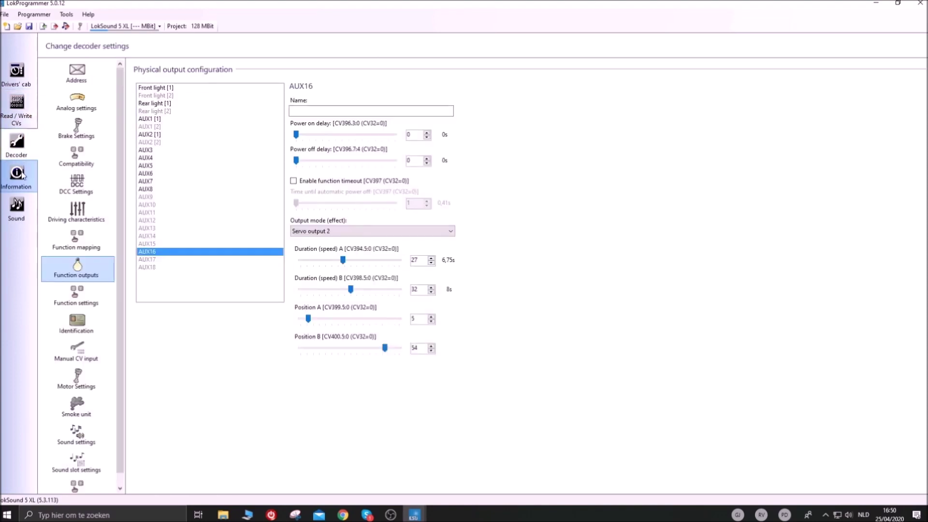
click(22, 175)
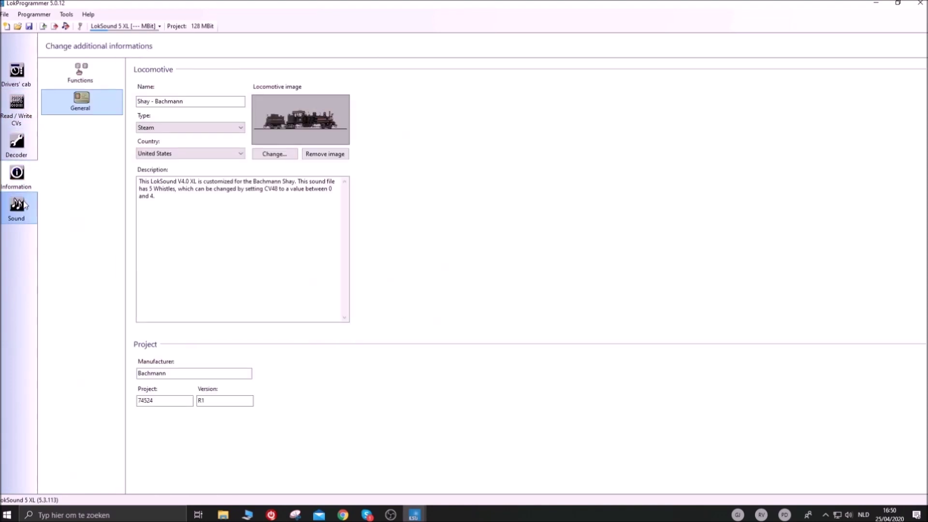
Step: Compare the Shay decoder's AUX16 servo output settings with the krokodil project's AUX8 output, finishing in the Shay window
click(18, 140)
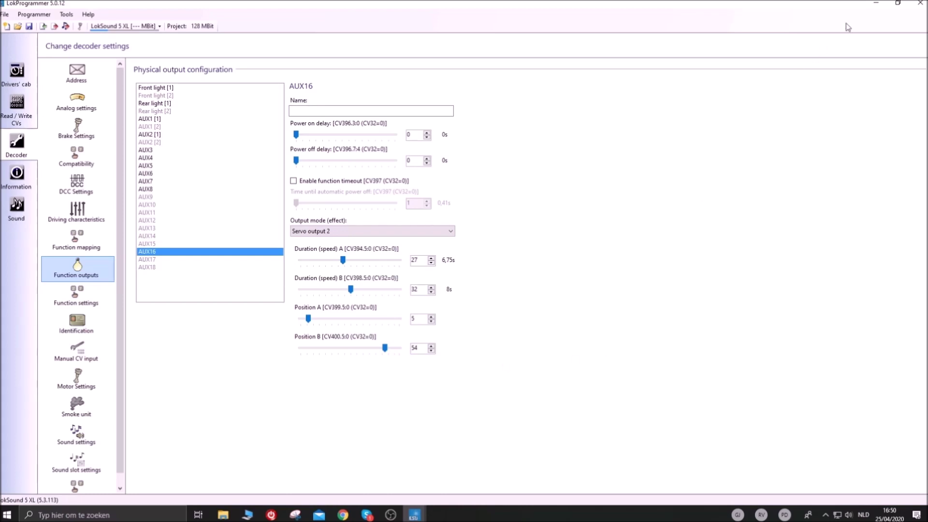
click(875, 4)
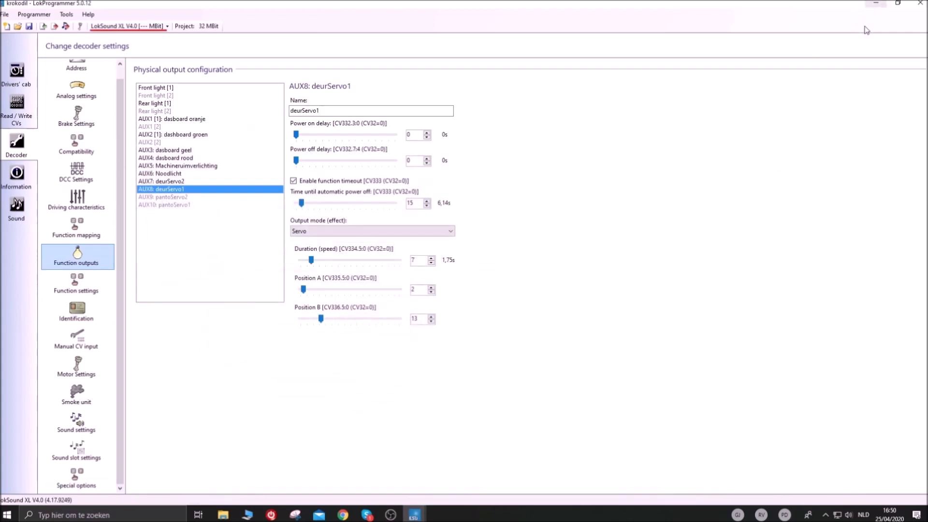
click(876, 3)
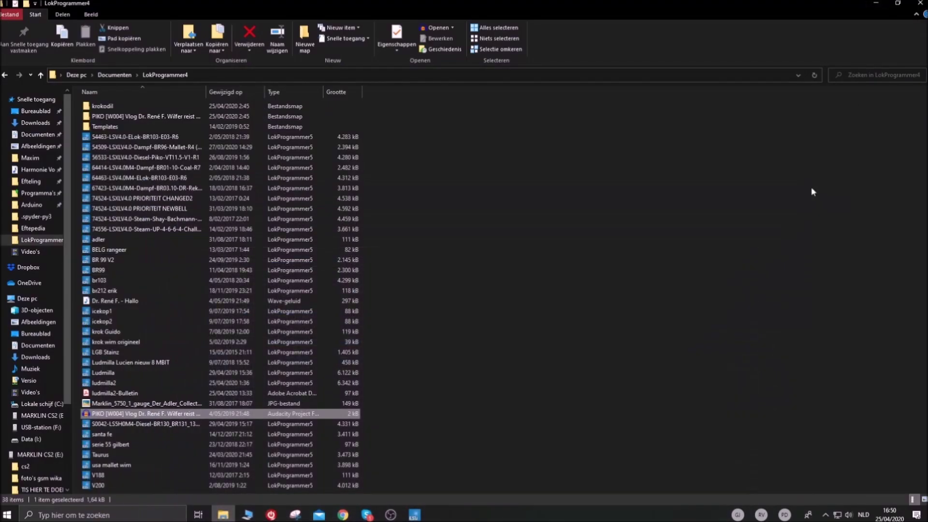
click(415, 515)
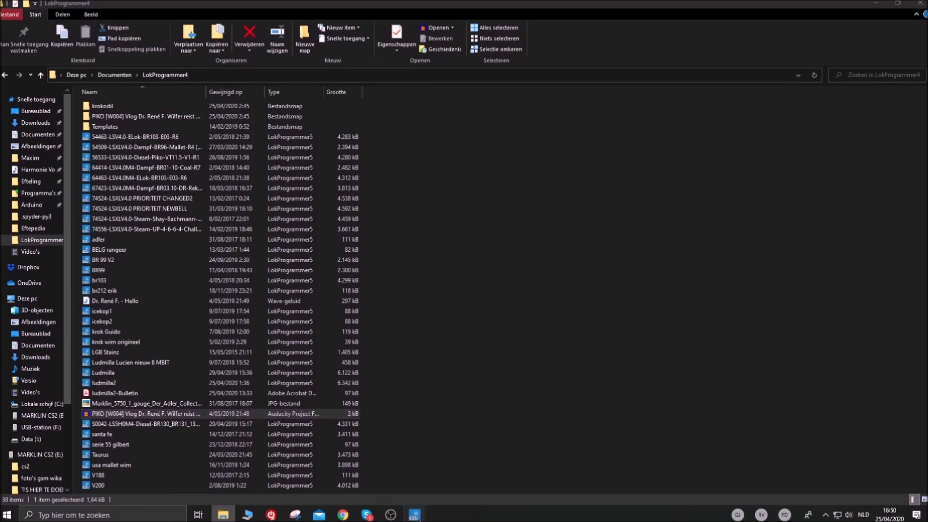
click(441, 488)
mouse_move(414, 516)
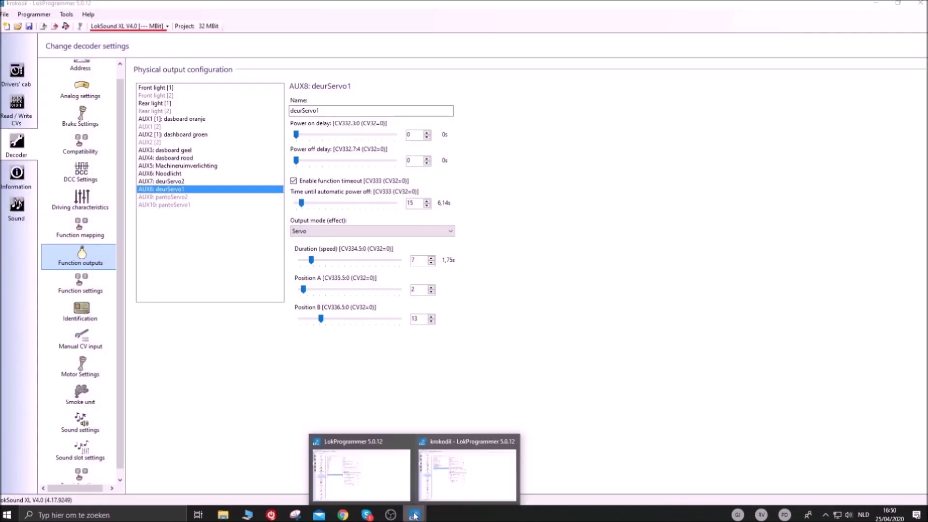
click(390, 496)
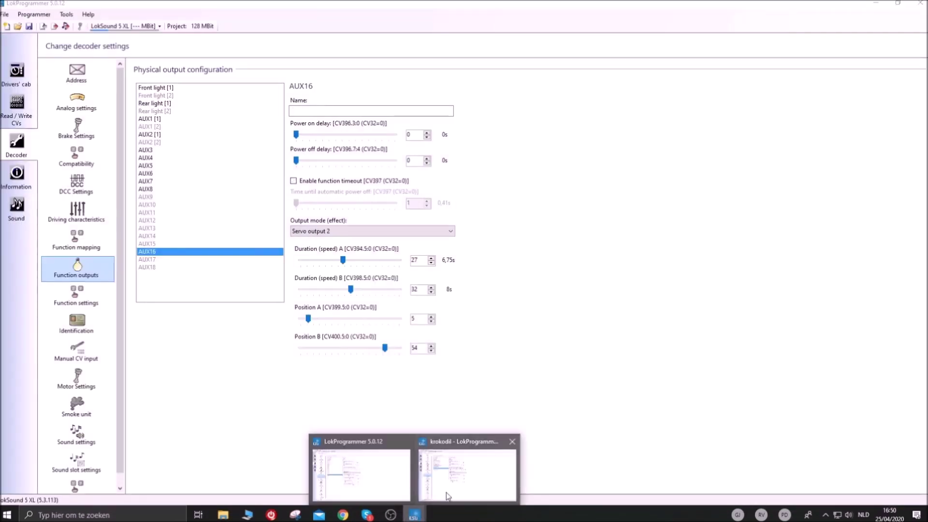
Step: Look in on the Skype call, switch back to the Shay project and reopen its general locomotive information
click(368, 515)
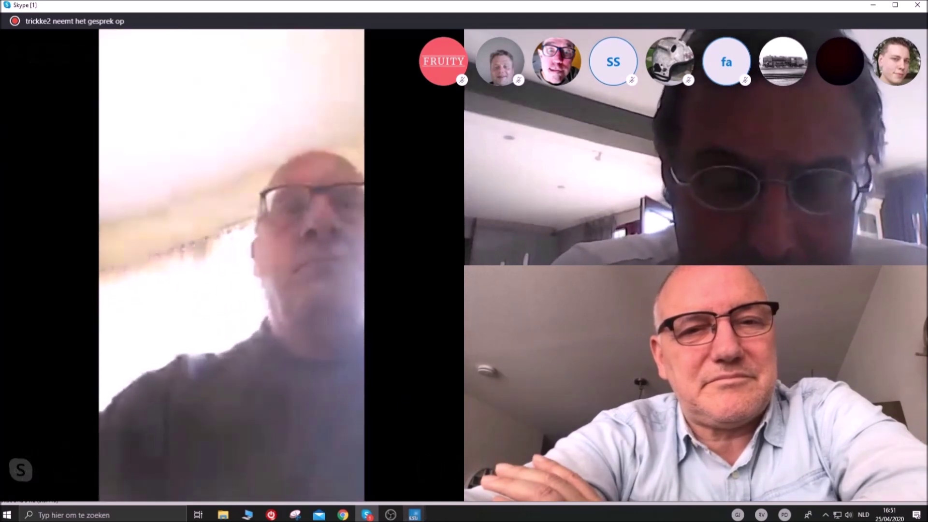
mouse_move(414, 515)
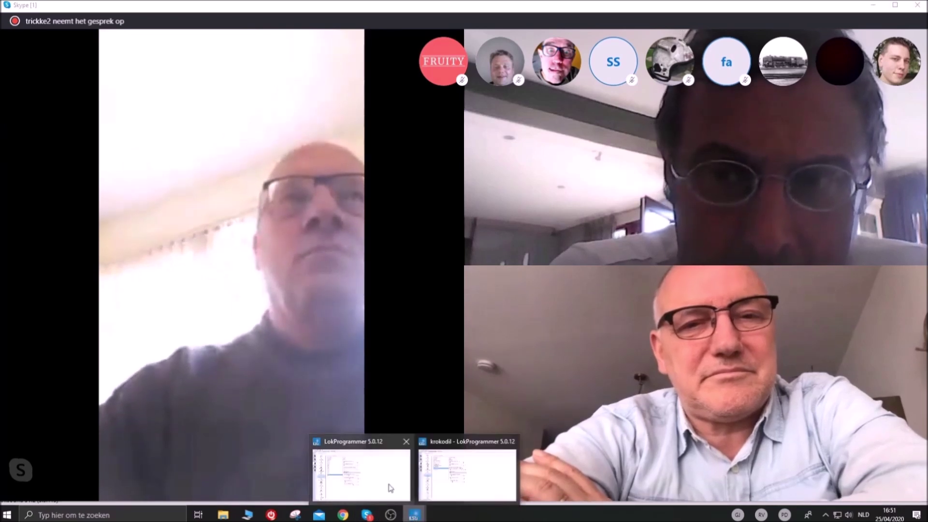
click(383, 481)
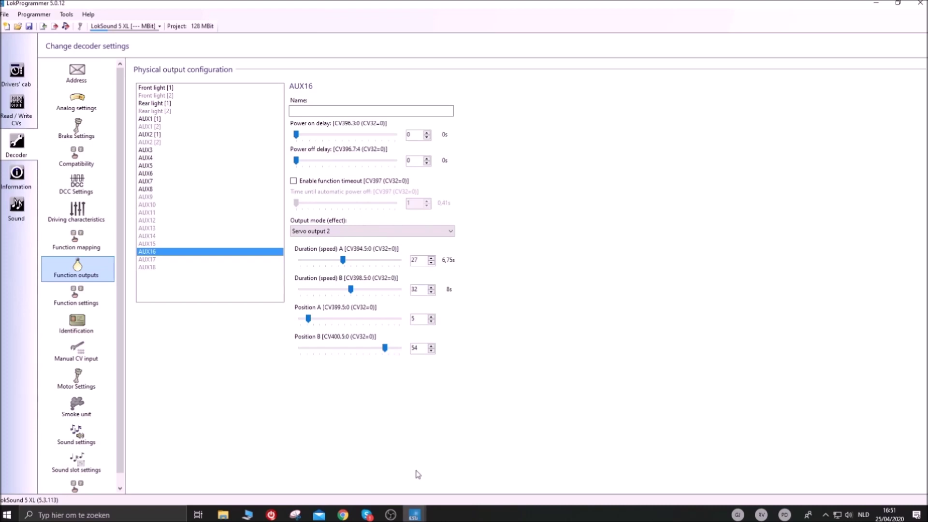
click(17, 207)
click(19, 181)
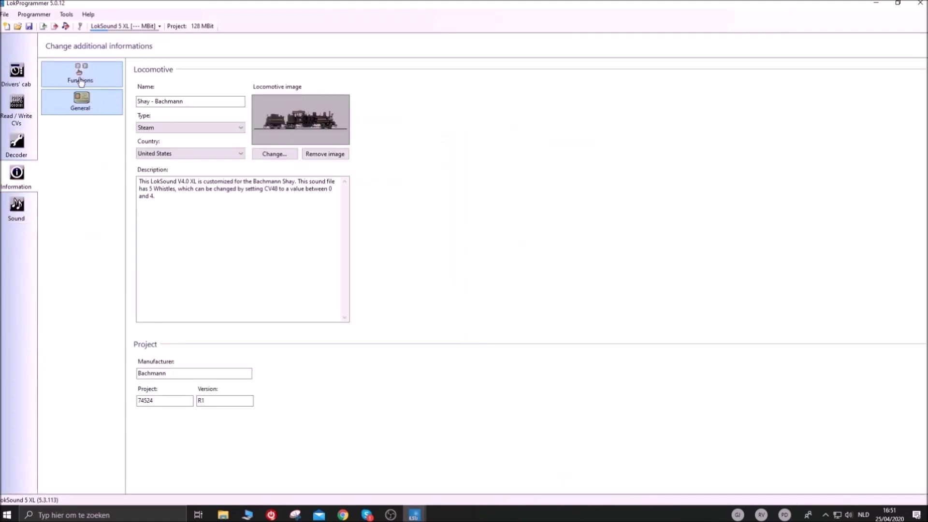
Step: Leave the Shay window, switch to the krokodil project and review its function mapping and driving characteristics
click(874, 3)
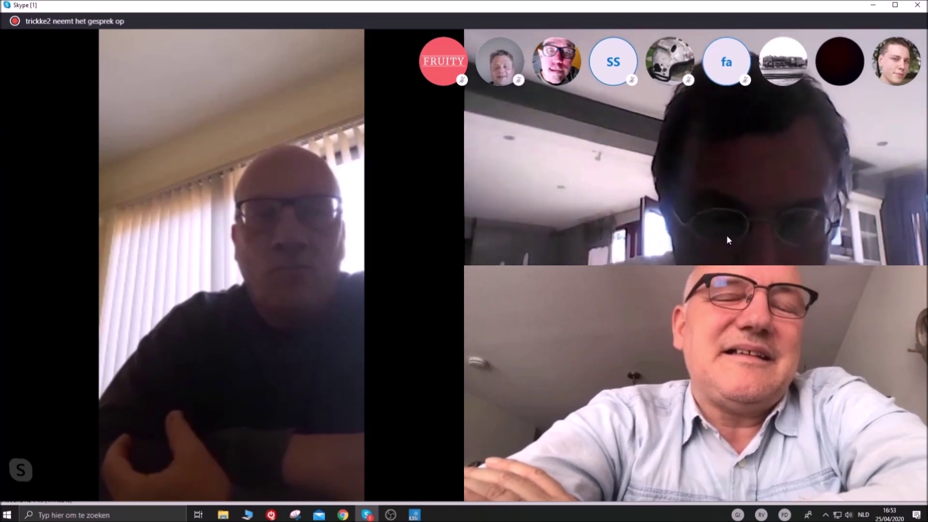
click(413, 515)
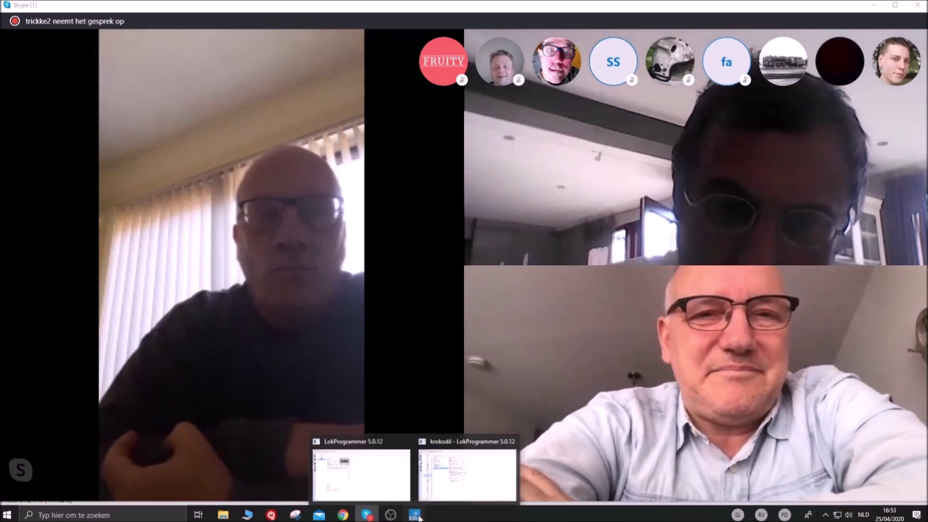
click(442, 476)
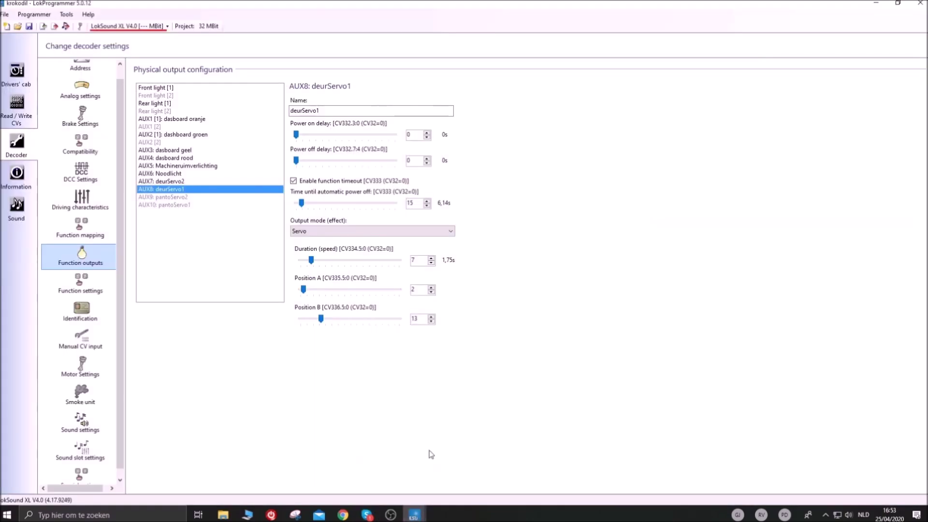
click(99, 236)
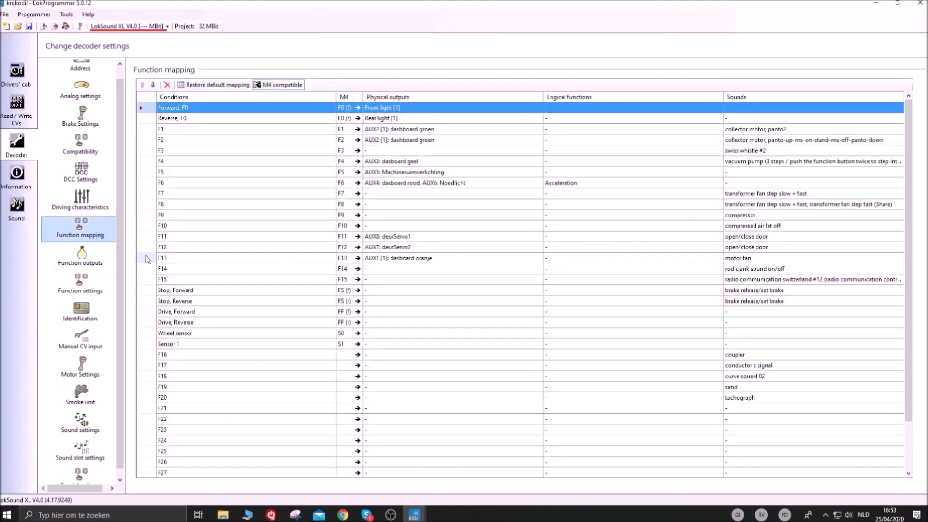
click(98, 205)
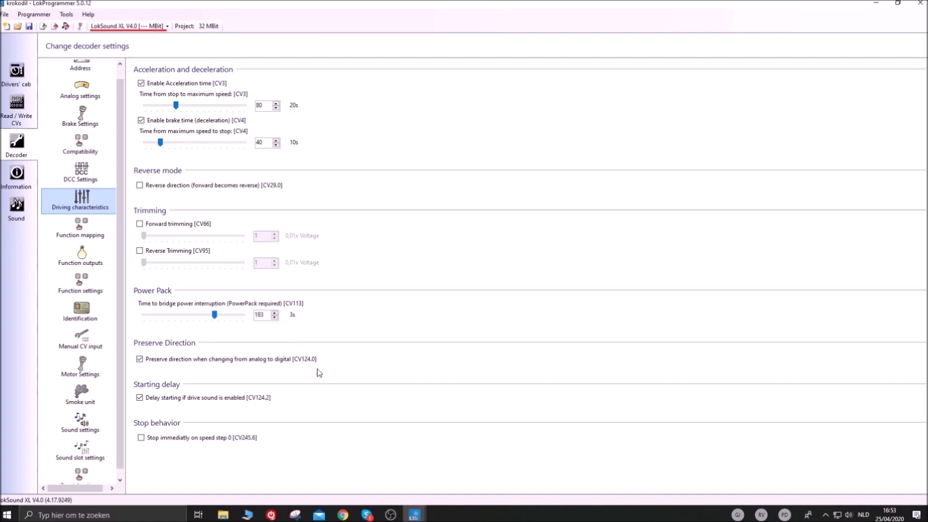
Step: Bring up the Shay project, check the Skype call and return to the Shay window
mouse_move(418, 516)
click(396, 485)
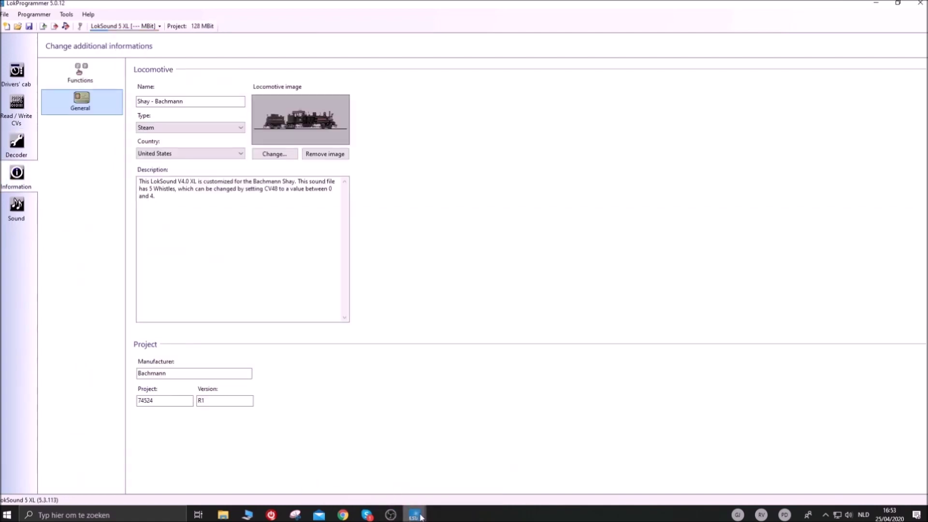
key(alt+Tab)
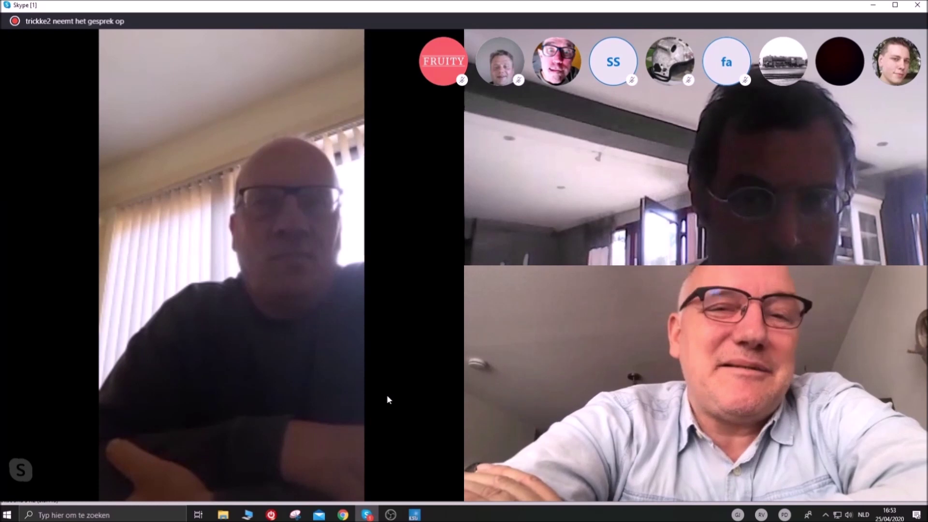
click(416, 506)
click(404, 487)
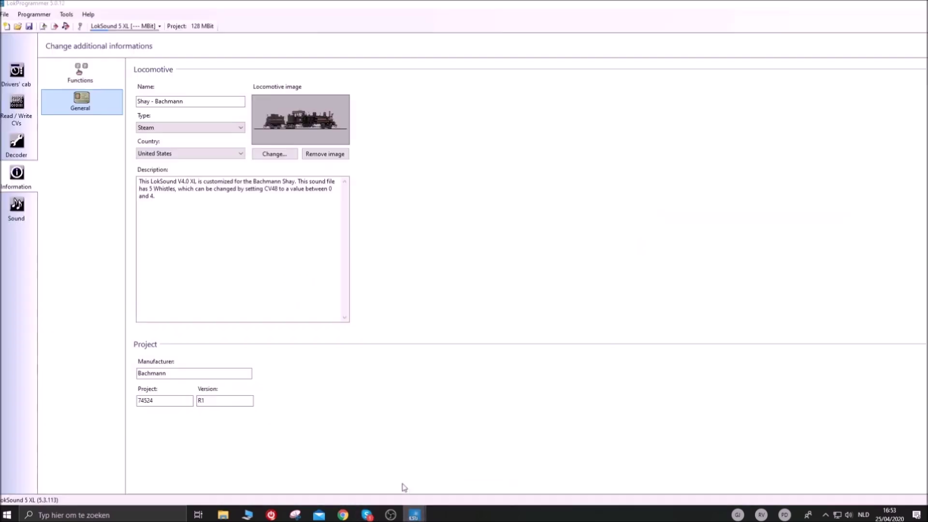
Step: View the Shay project's CV read and write page and examine all of its decoder brake settings
click(36, 115)
click(16, 73)
click(16, 111)
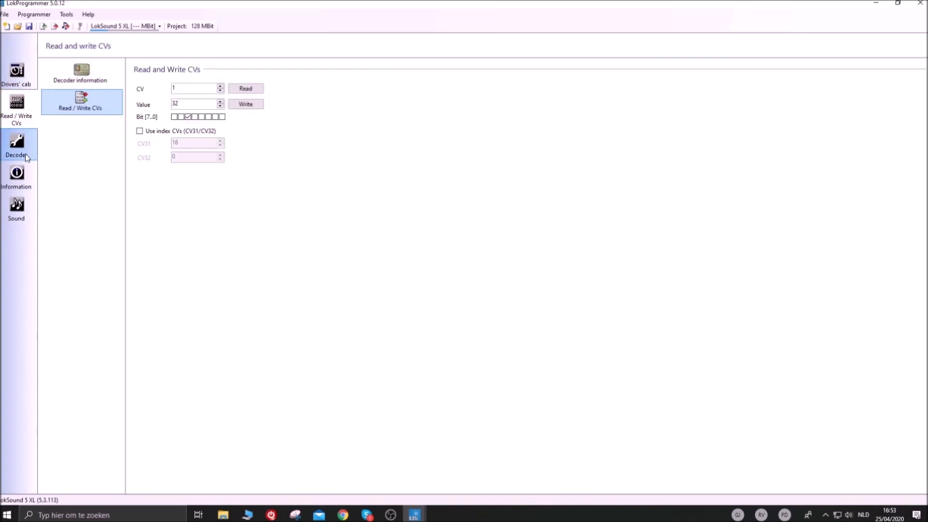
click(26, 154)
click(87, 139)
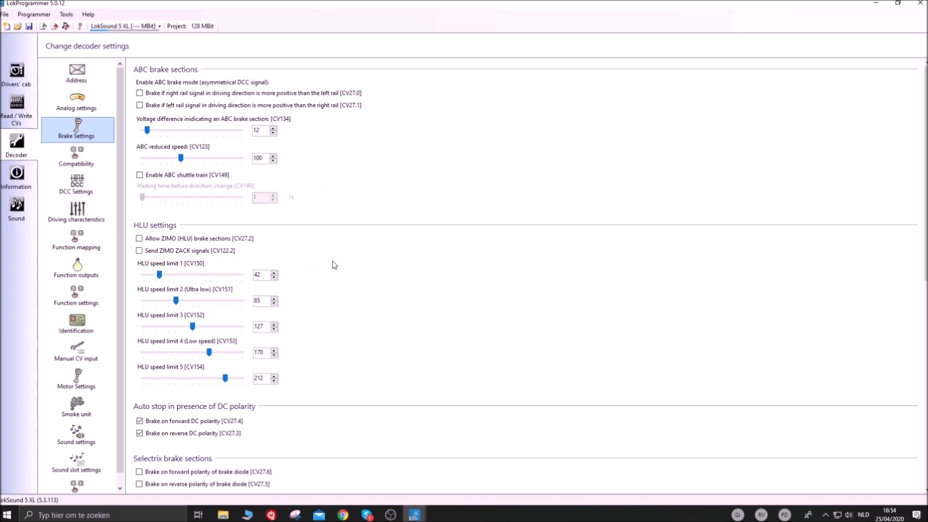
scroll(365, 285, down, 8)
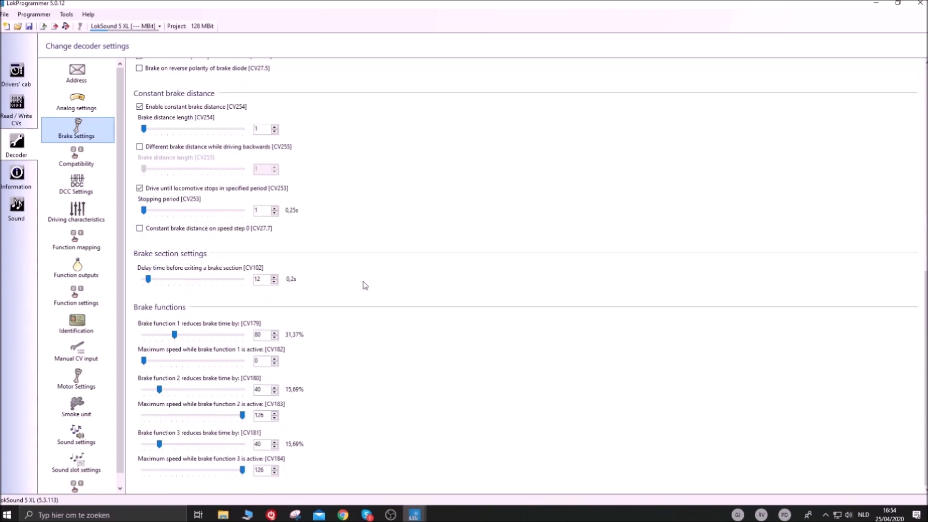
scroll(364, 285, up, 8)
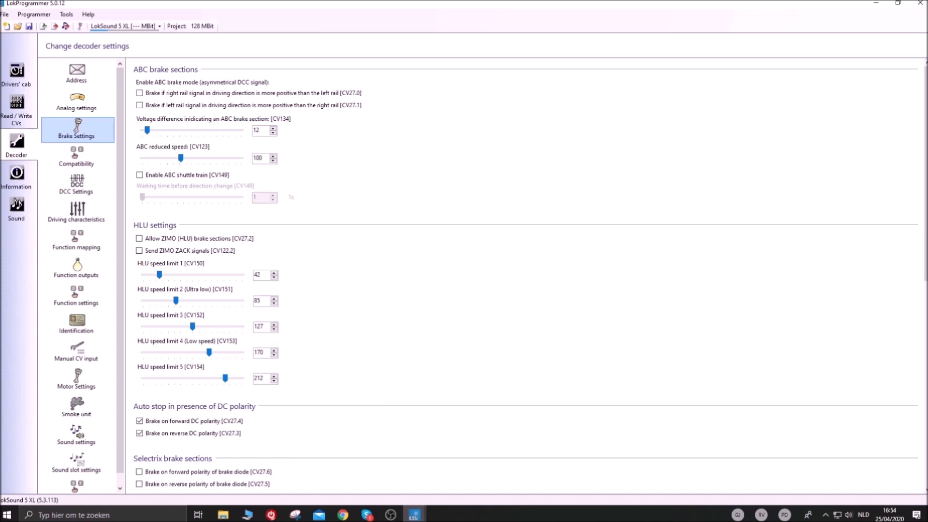
Step: View the krokodil project's driving characteristics again and switch to the Skype call
click(446, 478)
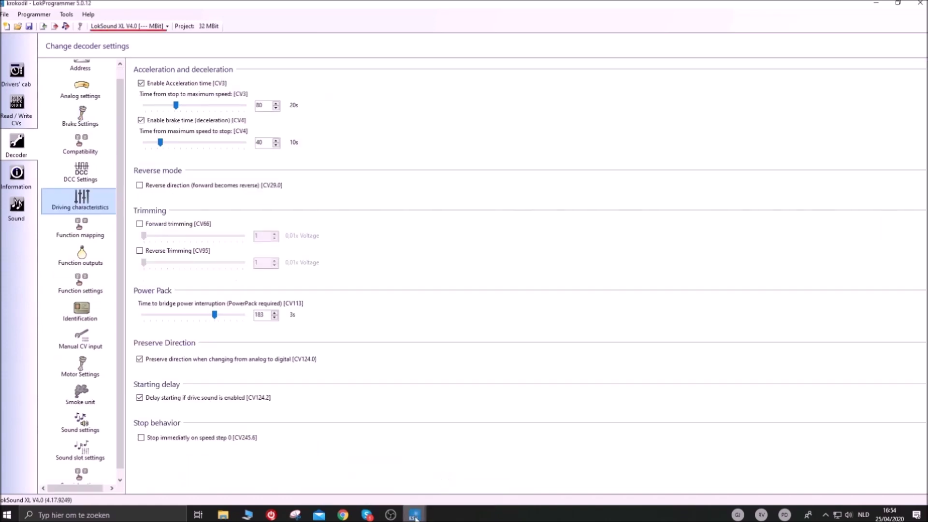
click(368, 516)
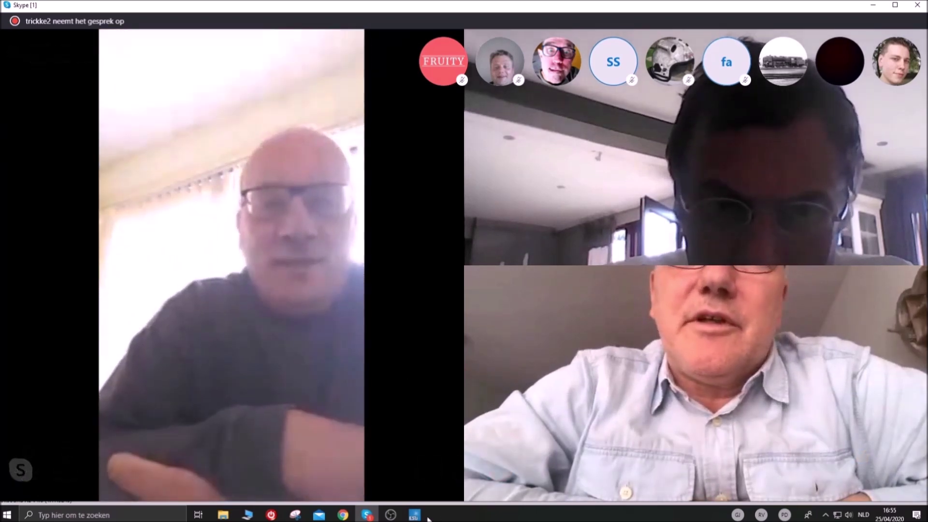
mouse_move(472, 321)
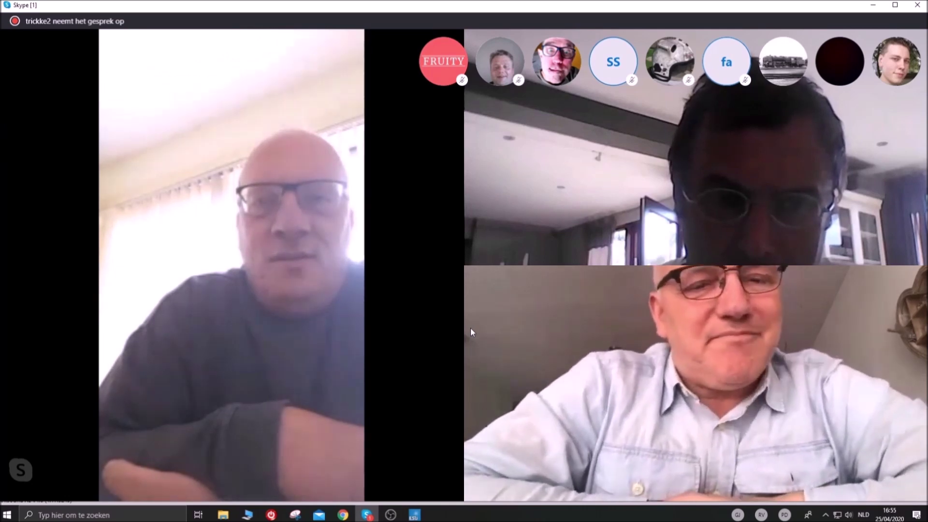
mouse_move(466, 381)
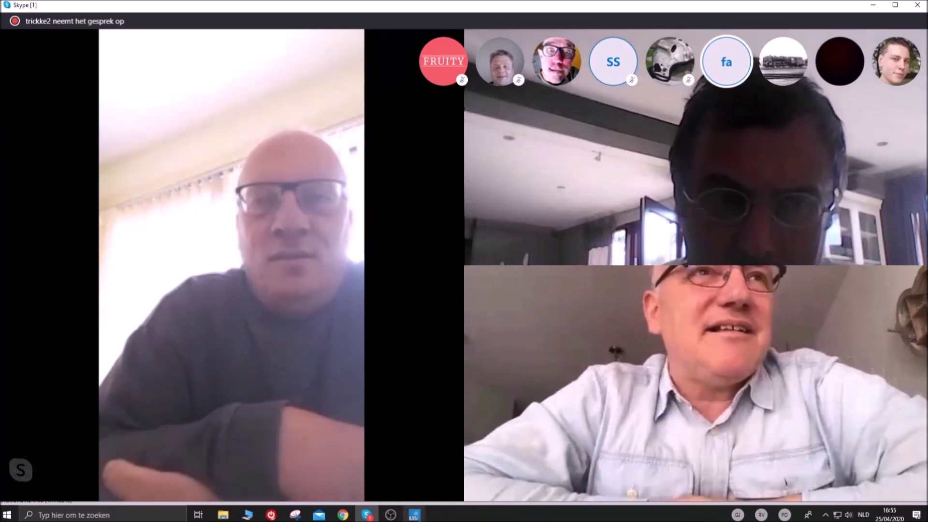
Step: Return from Skype to the Shay project and view its general locomotive information and CV read and write page
mouse_move(416, 516)
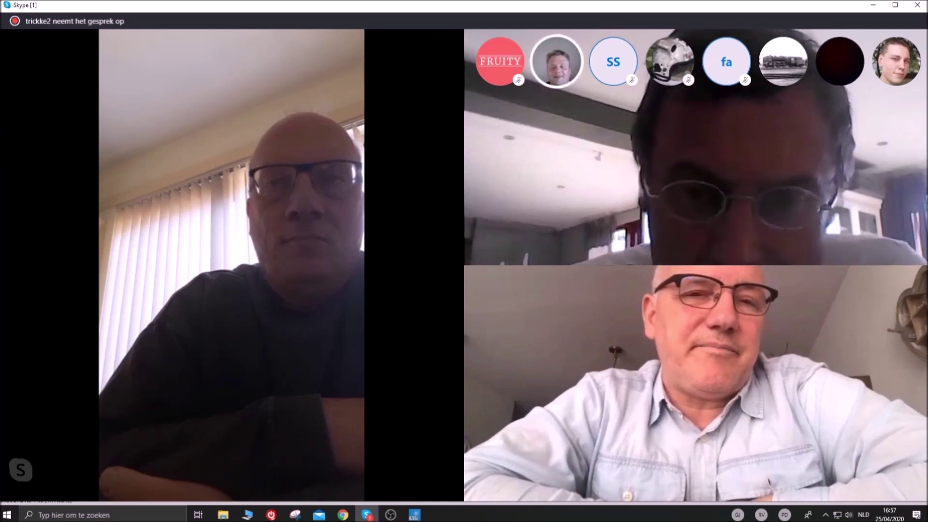
mouse_move(33, 320)
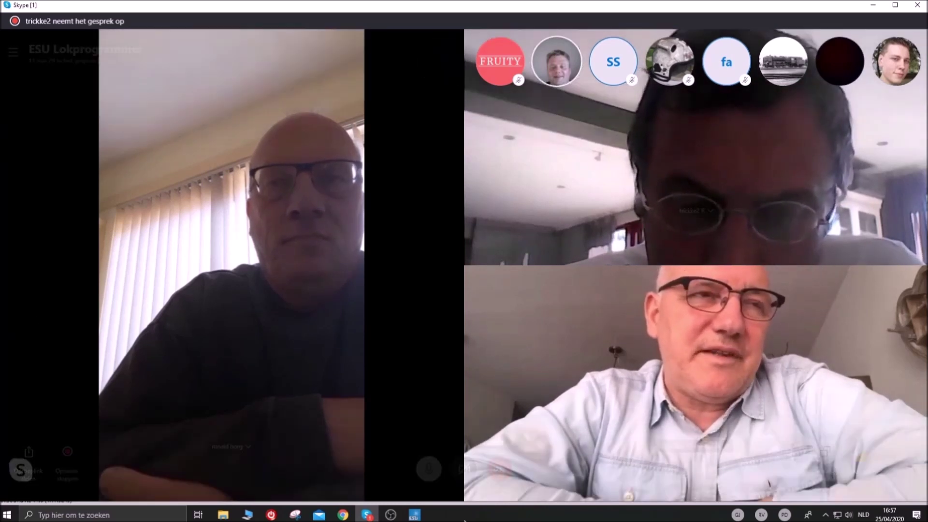
mouse_move(411, 516)
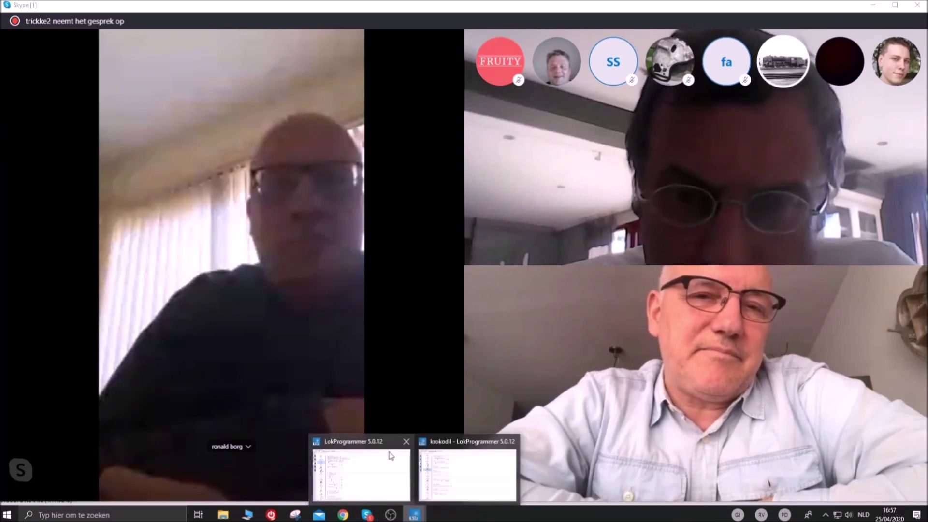
click(380, 462)
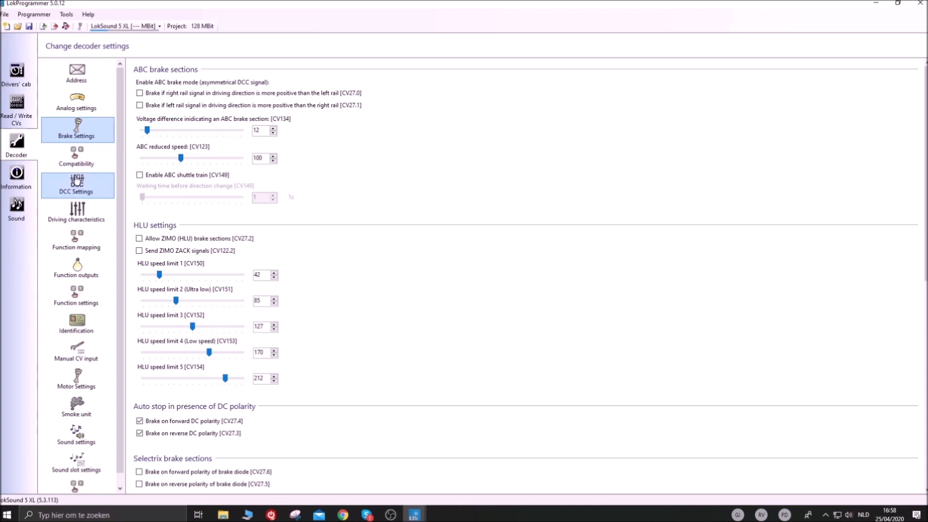
click(8, 175)
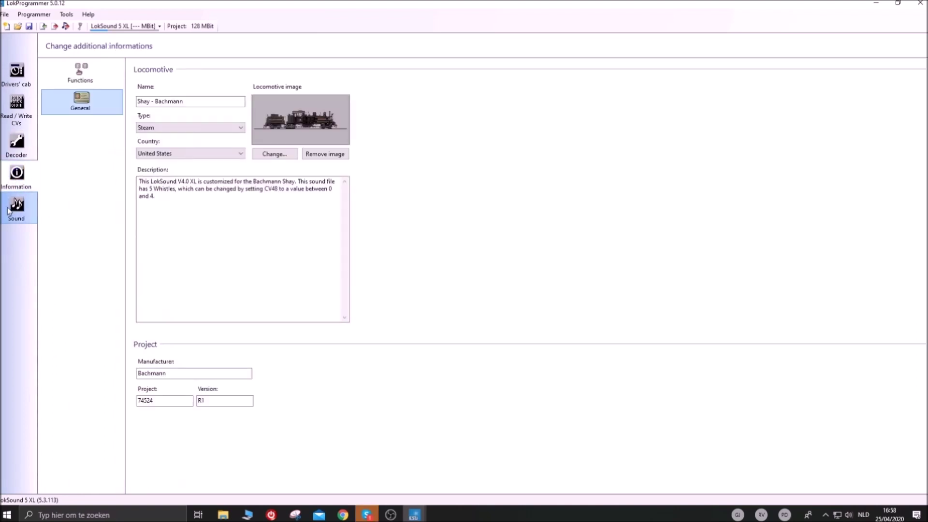
click(21, 122)
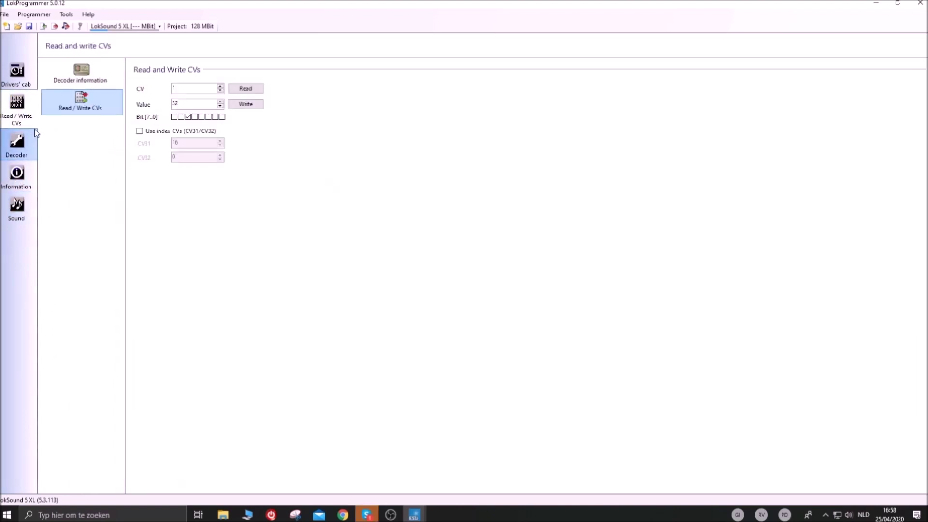
Step: Enable braking when the right rail signal is more positive than the left [CV27.0], and return to Skype via the CV read and write page
click(31, 139)
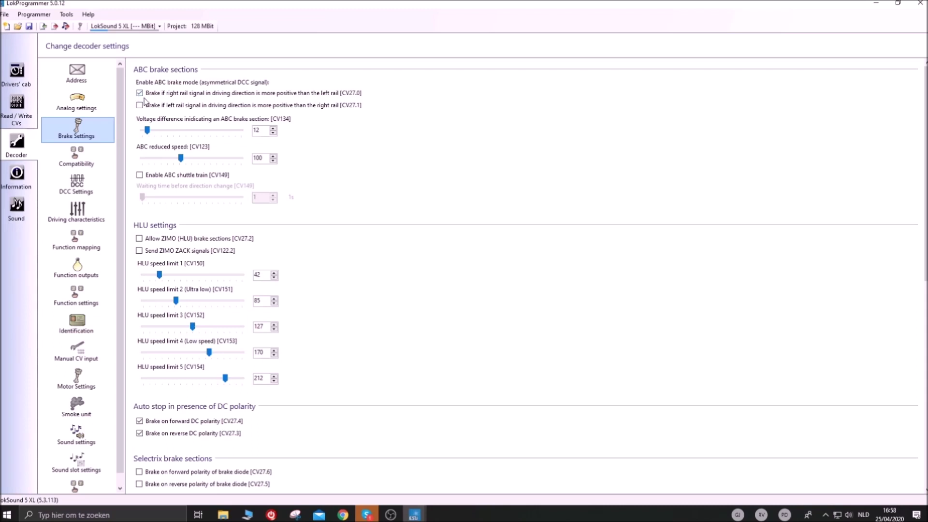
click(28, 108)
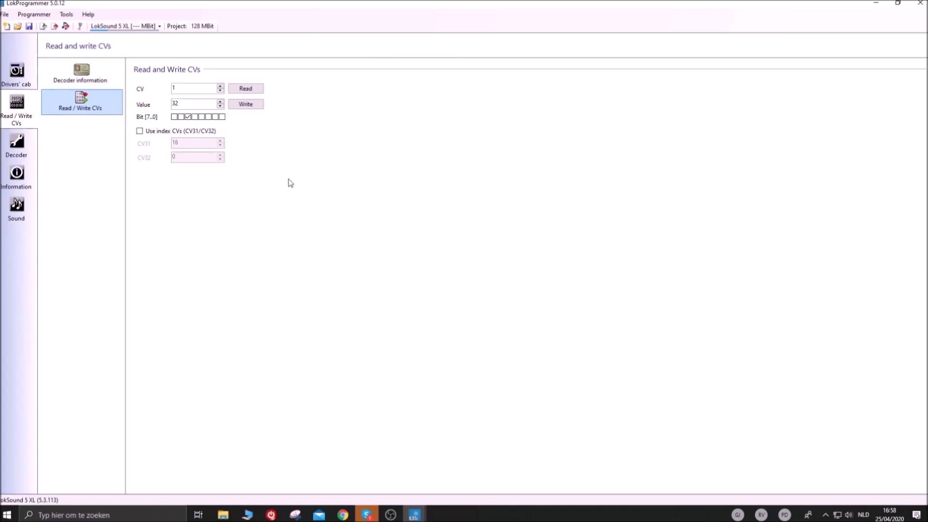
click(367, 514)
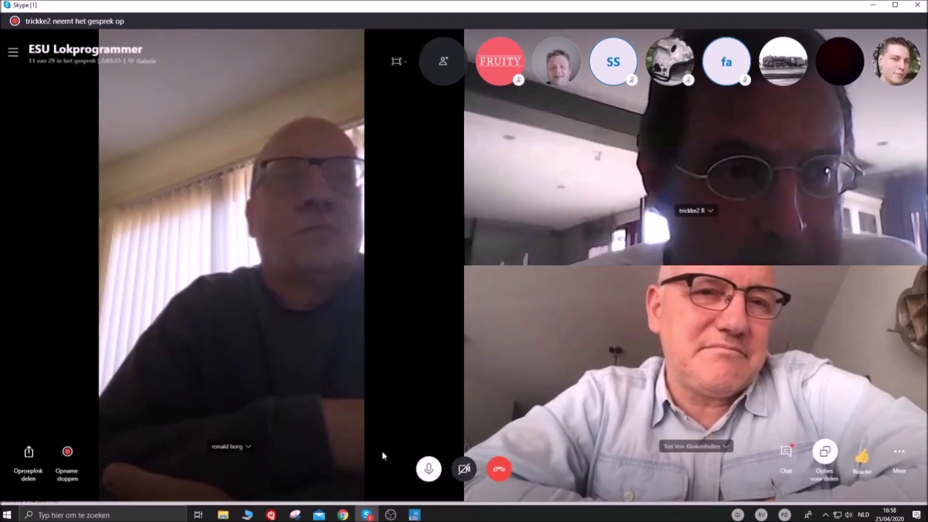